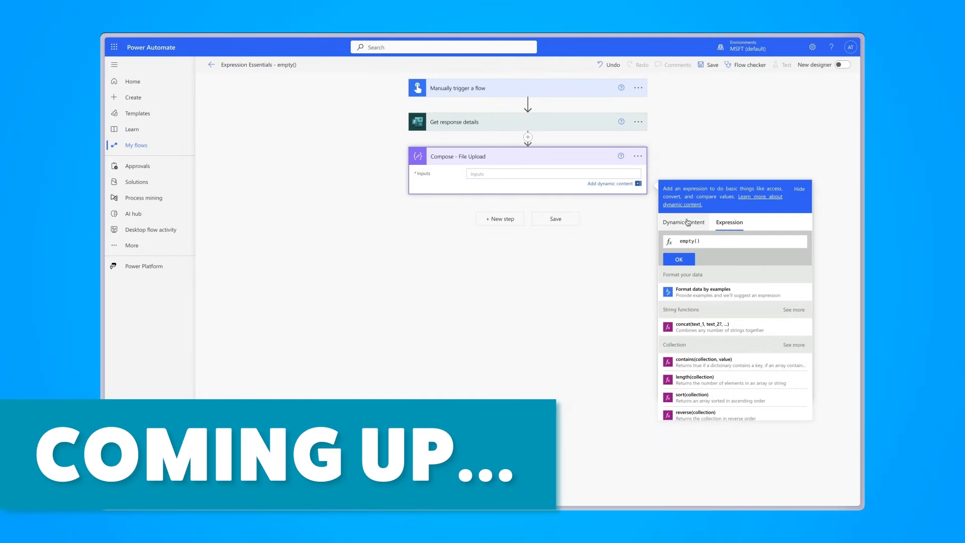
pyautogui.scroll(-2, 726, 332)
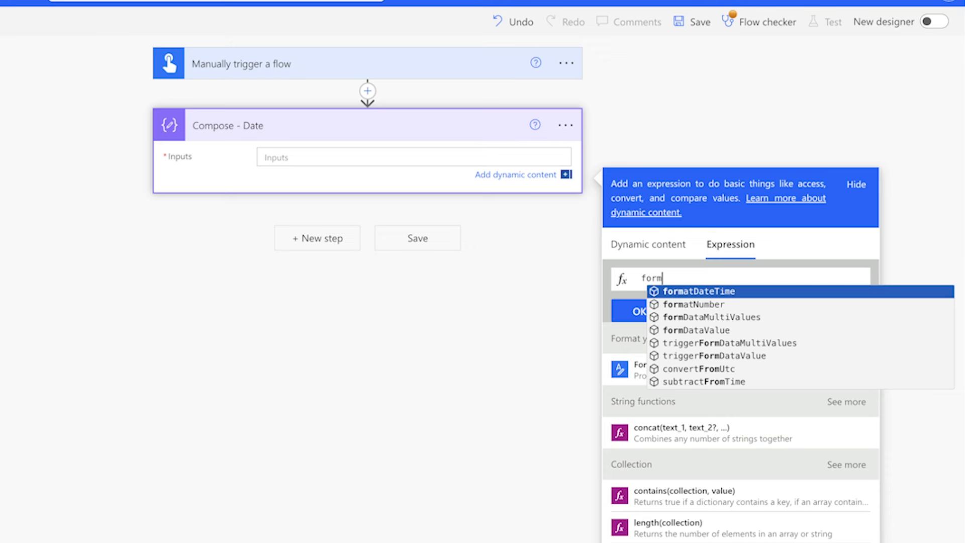
# Step: Write a formatDateTime expression for the Compose - Date inputs, with utcNow() as the timestamp and a date format string beginning with yyy
pyautogui.press('Return')
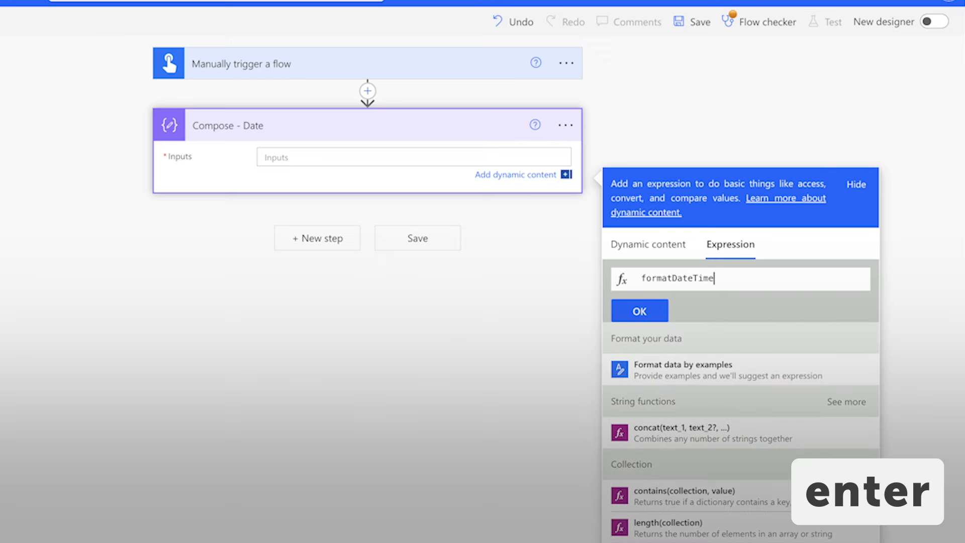
pyautogui.write('(')
pyautogui.write('utcNow()')
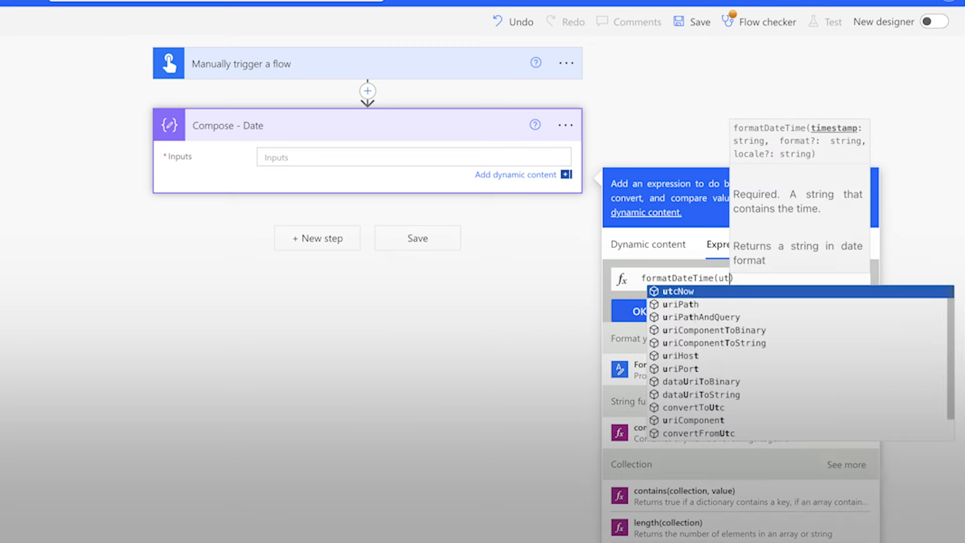
pyautogui.write(",'yyy")
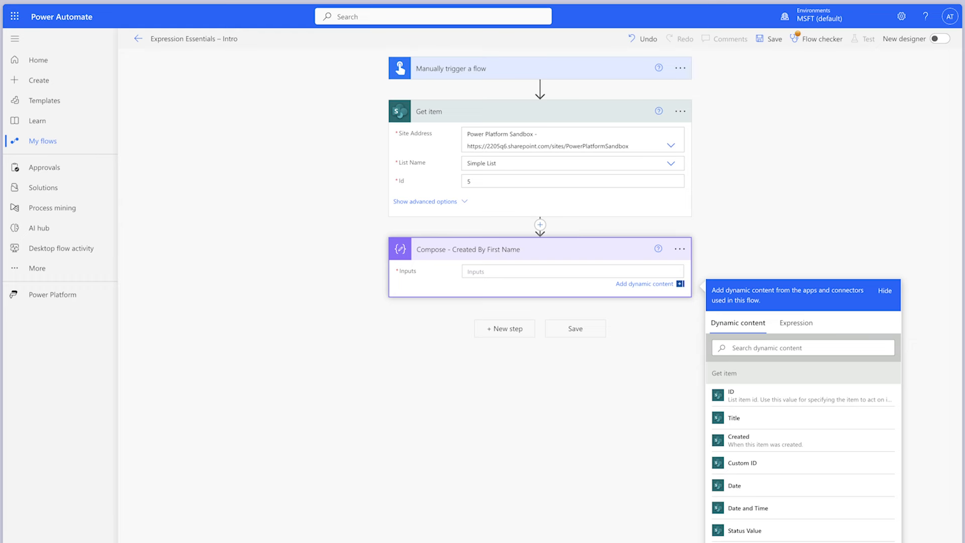
# Step: Start a nested first(split()) expression for the Compose - Created By First Name inputs
pyautogui.click(795, 323)
pyautogui.scroll(-5, 803, 452)
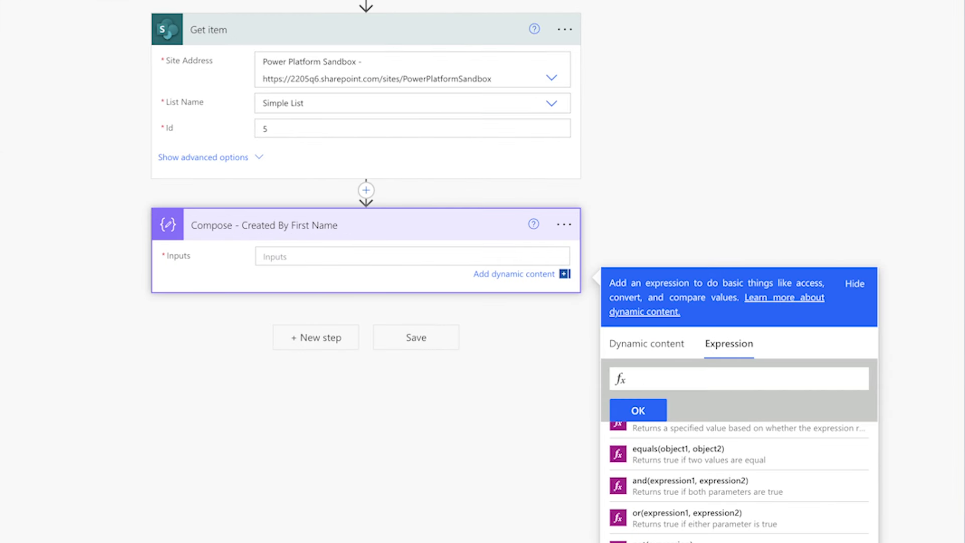
pyautogui.write('first(')
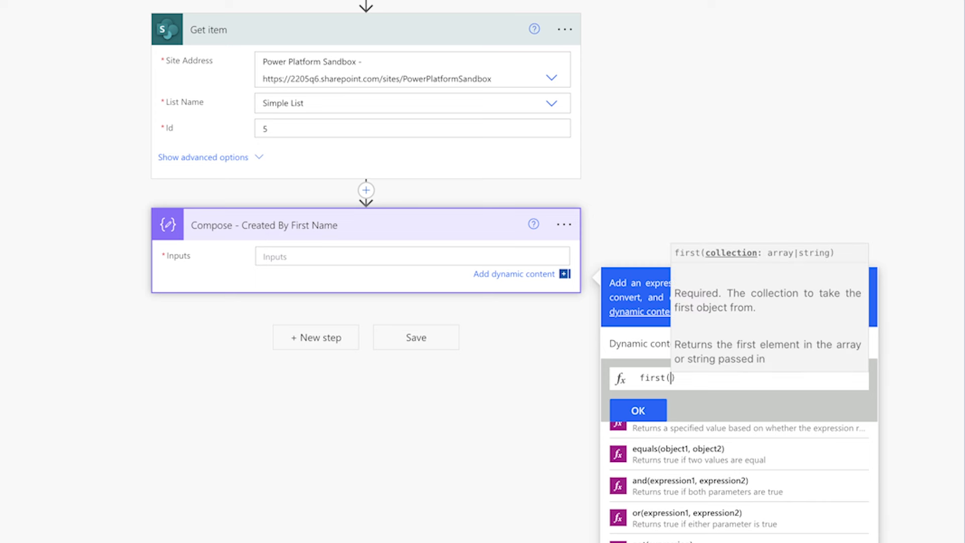
pyautogui.write('sp')
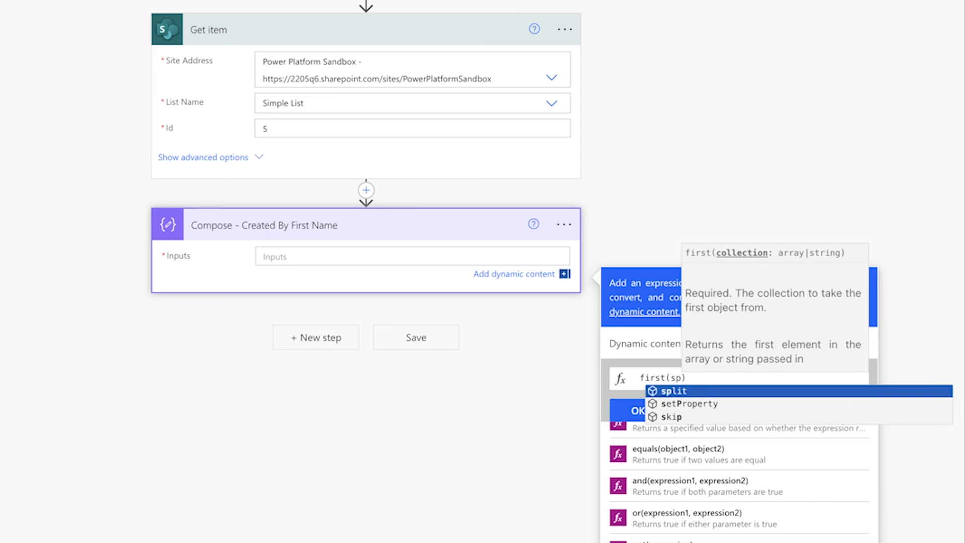
pyautogui.press('Return')
pyautogui.write('(')
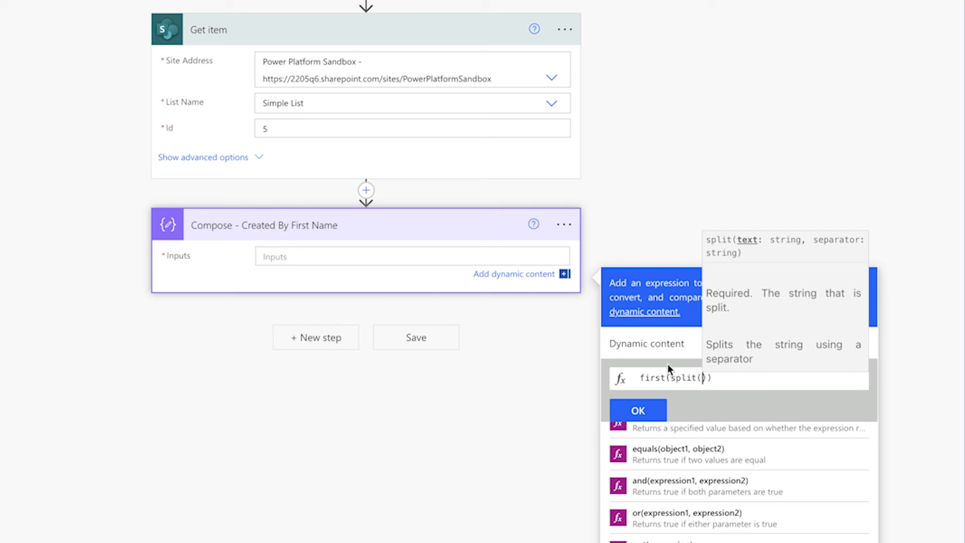
# Step: Give split() the Created By DisplayName dynamic content and a single space as separator, and insert the expression into the Compose inputs
pyautogui.click(659, 347)
pyautogui.scroll(-5, 743, 509)
pyautogui.scroll(-2, 743, 508)
pyautogui.click(689, 515)
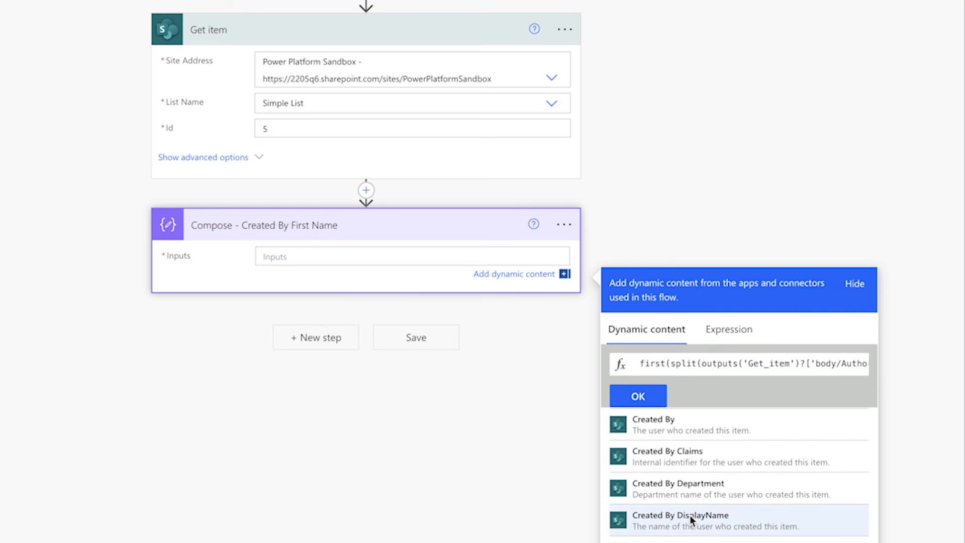
pyautogui.write(",'")
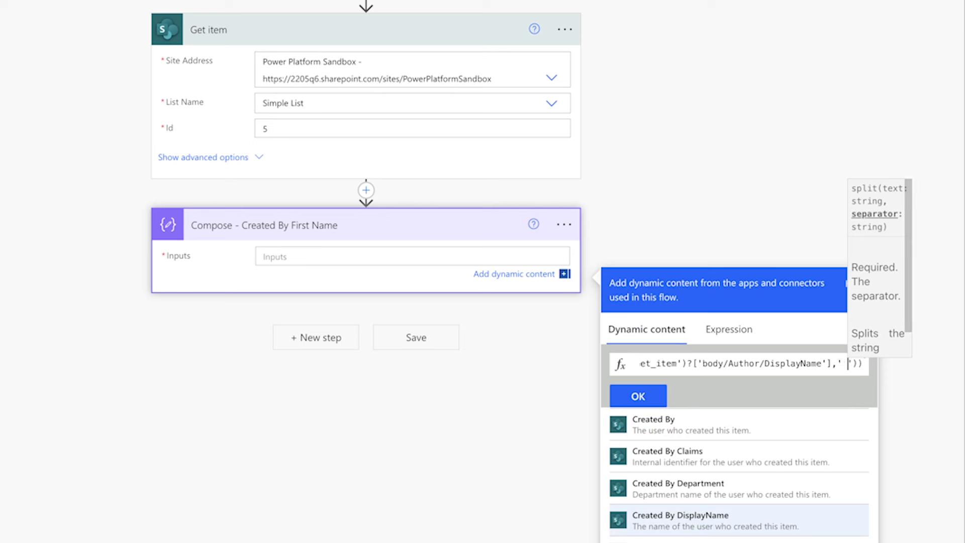
pyautogui.click(654, 395)
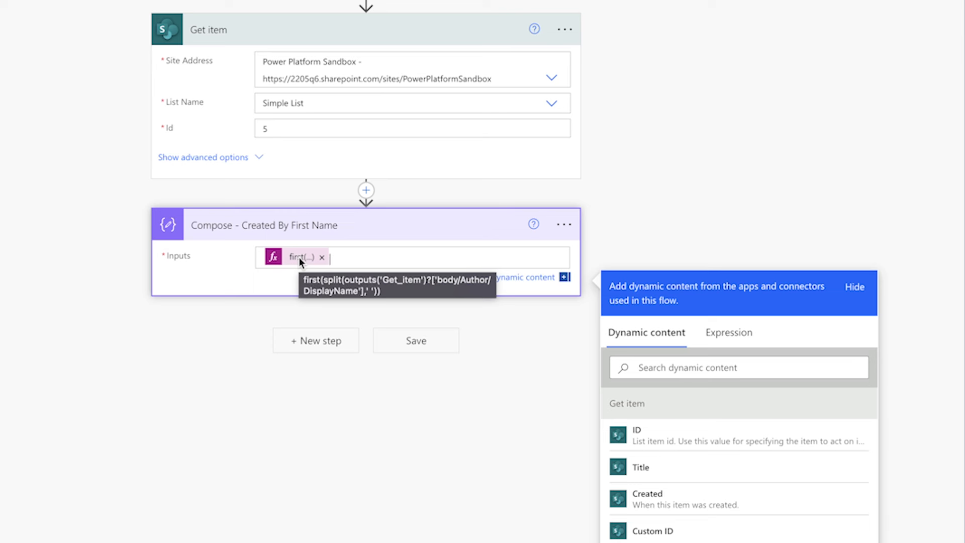
# Step: Remove the first() expression from the Compose inputs and write a split() expression on Created By DisplayName with a space as separator
pyautogui.click(321, 259)
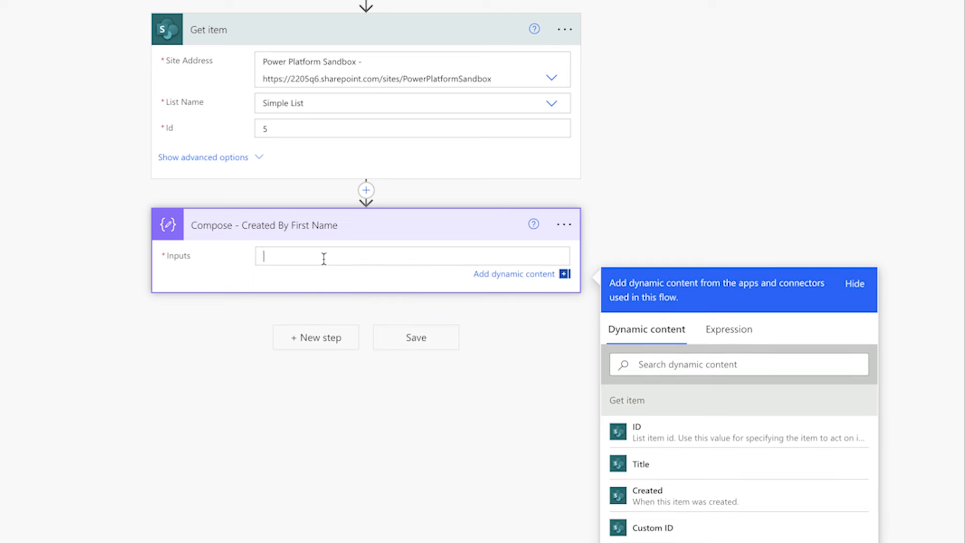
pyautogui.click(711, 346)
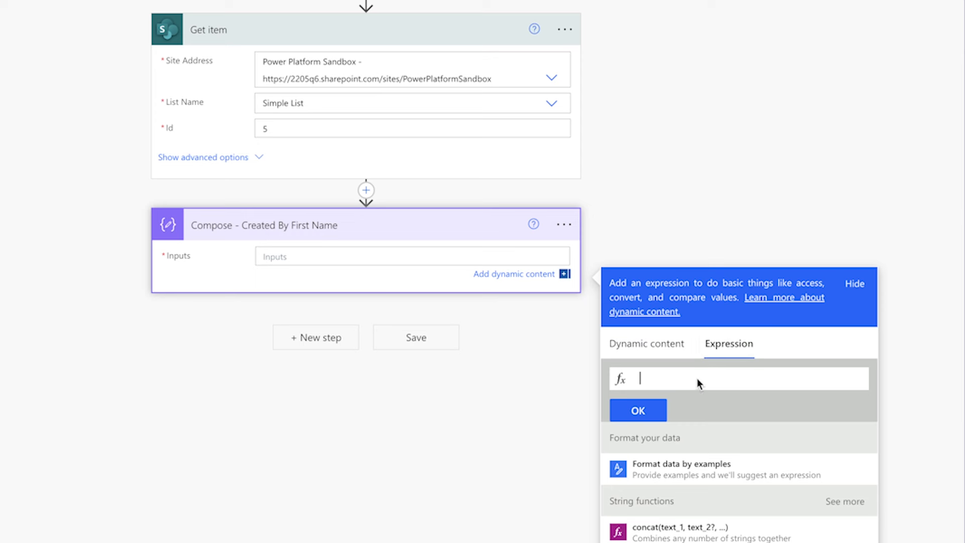
pyautogui.write('split(')
pyautogui.press('Escape')
pyautogui.click(647, 343)
pyautogui.scroll(-5, 738, 472)
pyautogui.scroll(-2, 727, 502)
pyautogui.click(727, 510)
pyautogui.write(",' '")
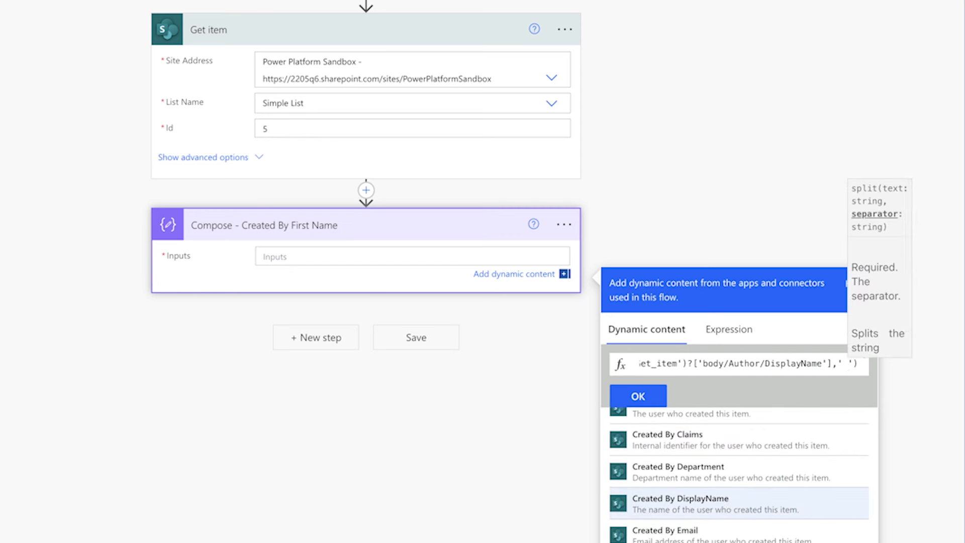
# Step: Wrap the whole split() expression in a first() function, including its closing parenthesis
pyautogui.press('Home')
pyautogui.write('first(')
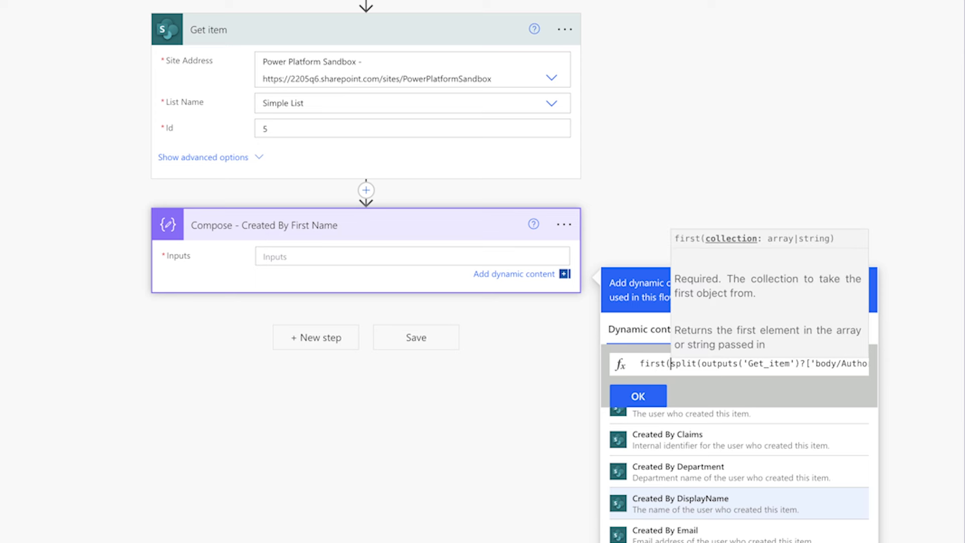
pyautogui.press('End')
pyautogui.write(')')
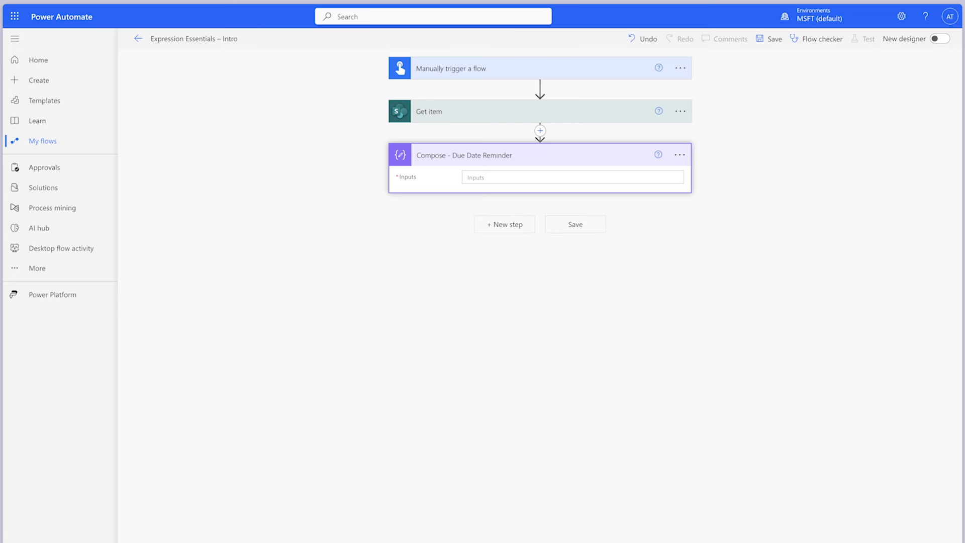
# Step: Open the expression editor for the inputs of the Compose - Due Date Reminder action
pyautogui.click(608, 177)
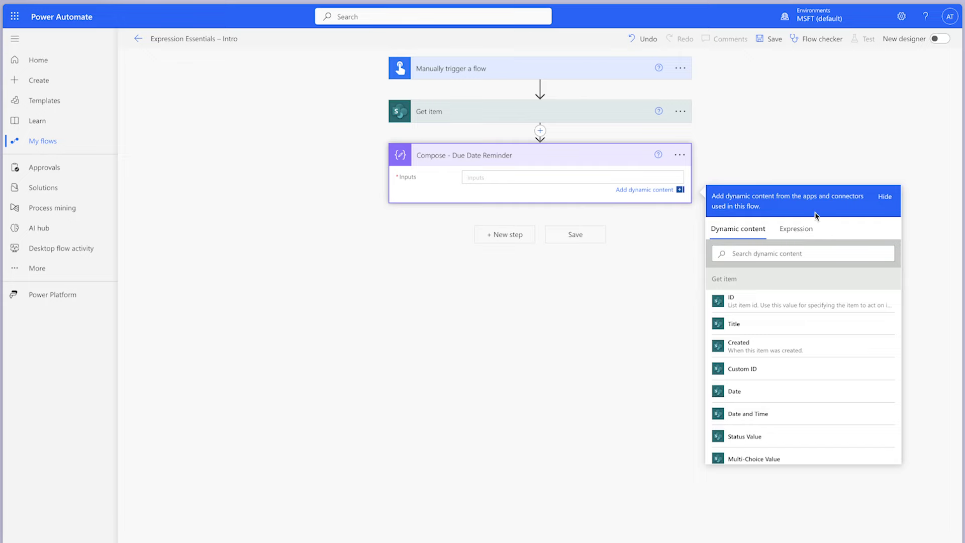
pyautogui.click(802, 229)
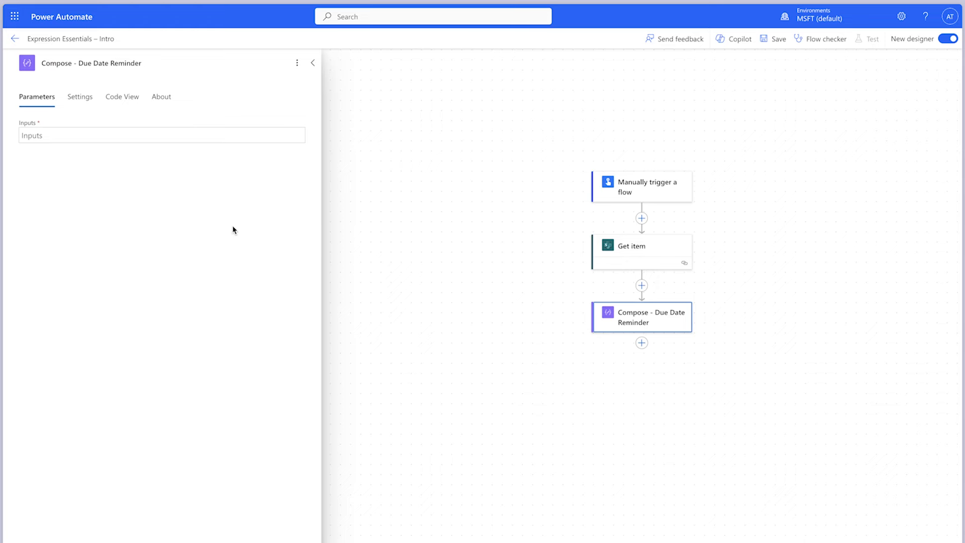
# Step: In the new designer, open the expression editor for the Due Date Reminder inputs directly, close it, and reopen it with the inline slash command
pyautogui.click(227, 136)
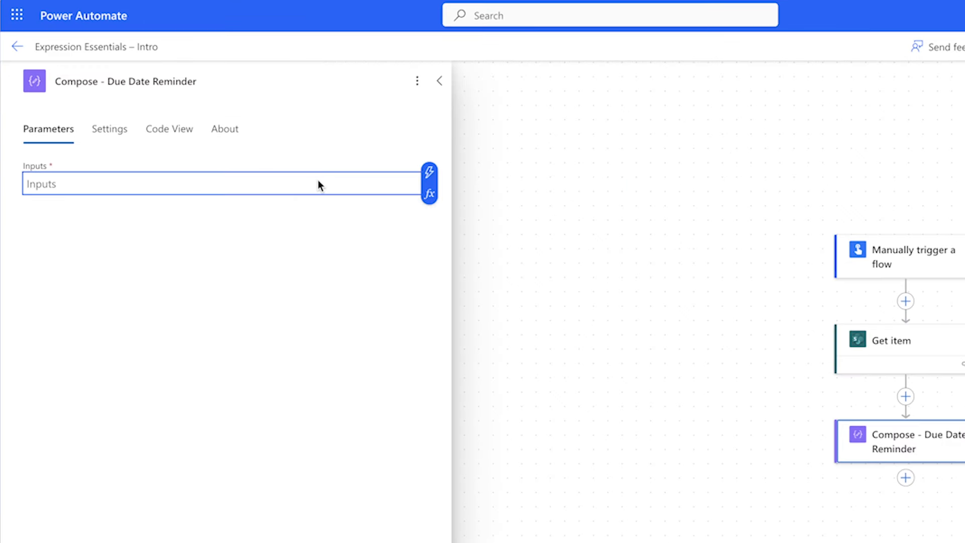
pyautogui.click(429, 194)
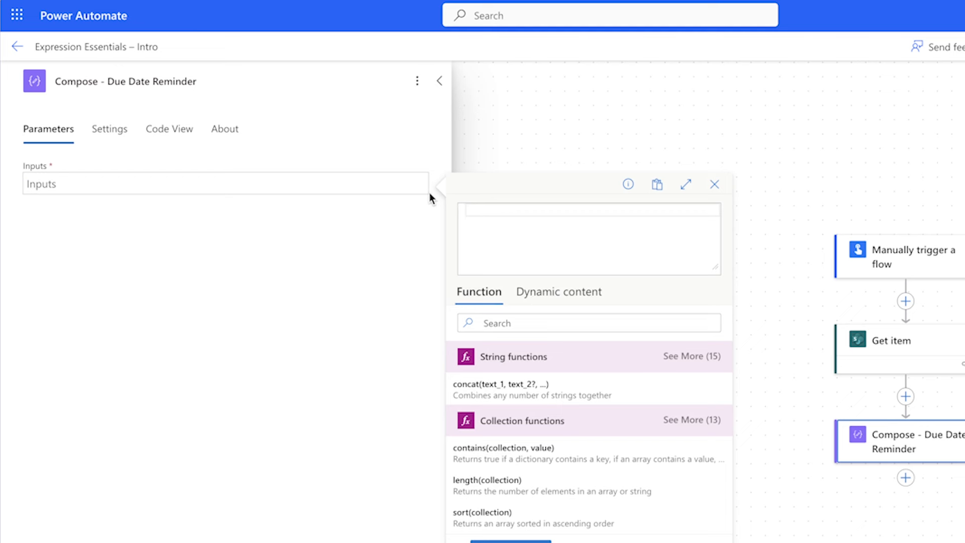
pyautogui.click(319, 186)
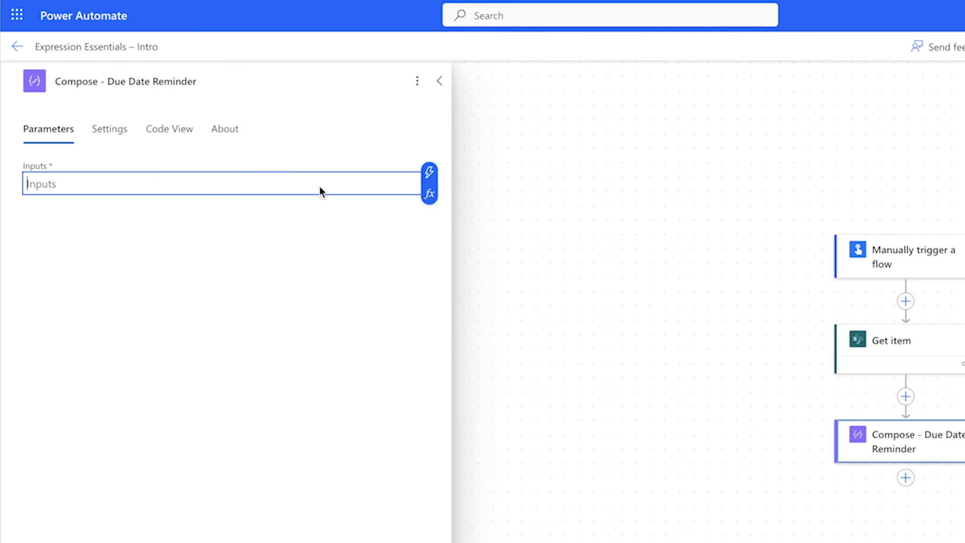
pyautogui.write('/')
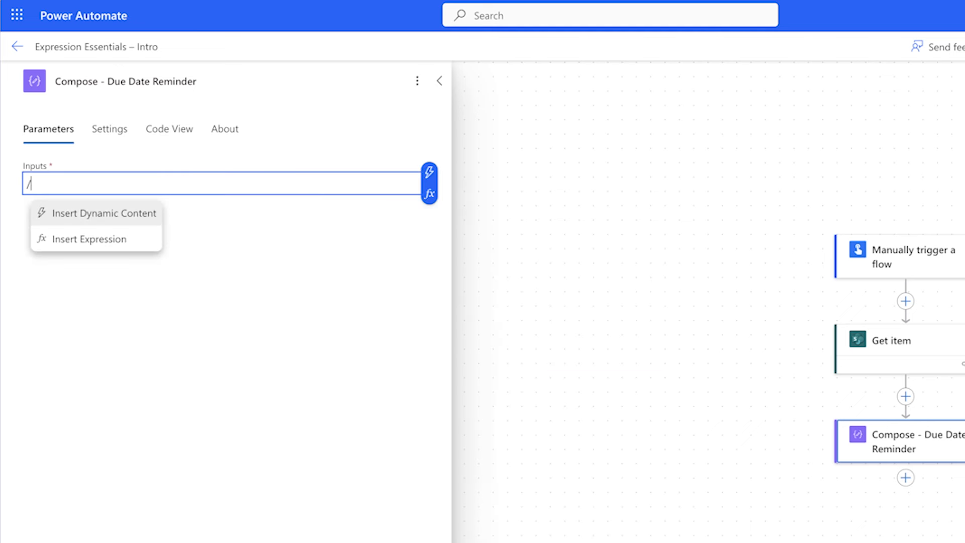
pyautogui.click(138, 239)
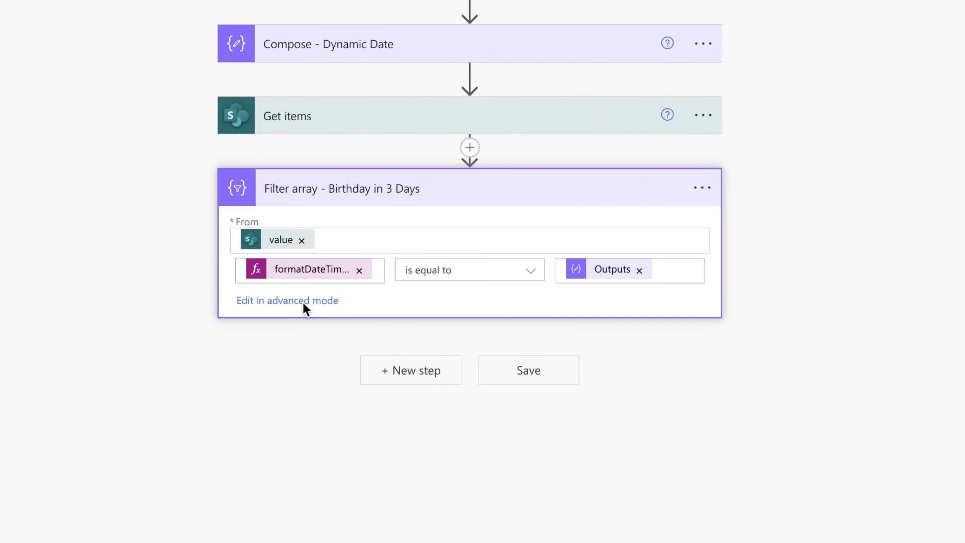
# Step: Switch the Birthday in 3 Days filter array to advanced mode, and open the settings of the calendar event trigger in Trigger Conditions – Demo #2
pyautogui.click(303, 301)
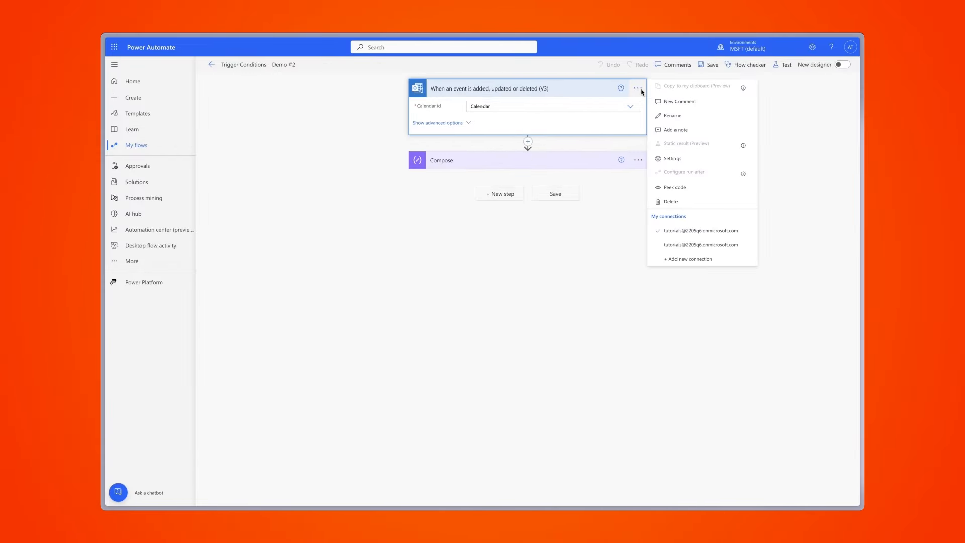
pyautogui.click(687, 158)
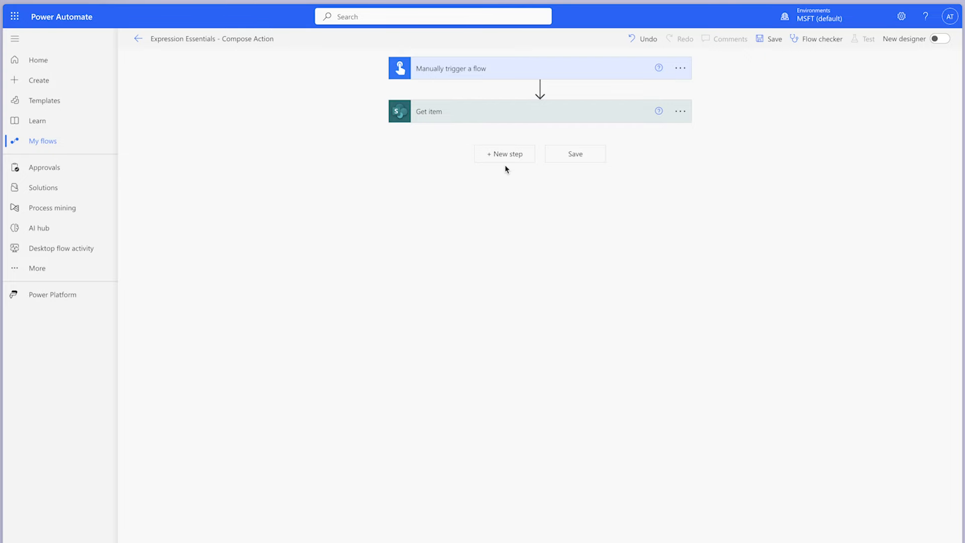
# Step: Add a Data Operation Compose action after Get item in the Expression Essentials - Compose Action flow
pyautogui.click(504, 157)
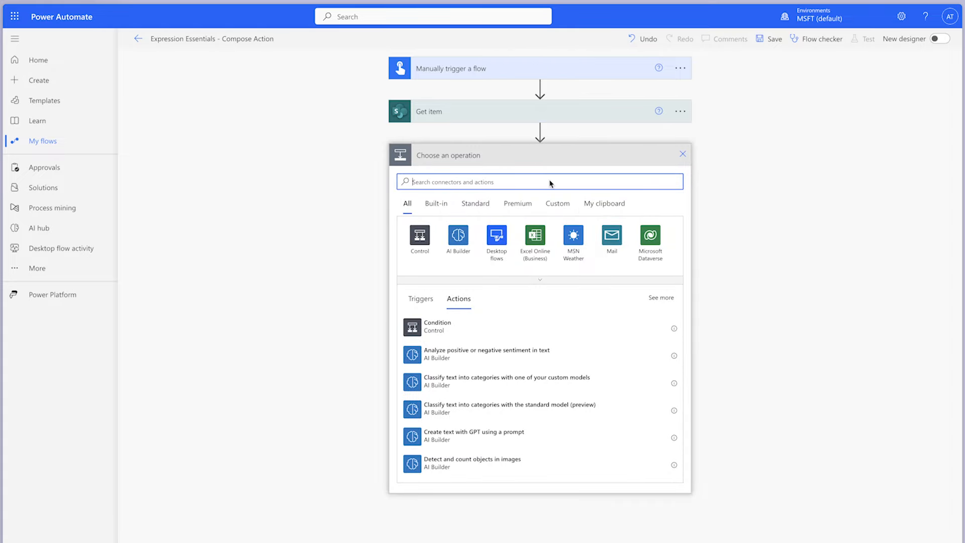
pyautogui.write('compose')
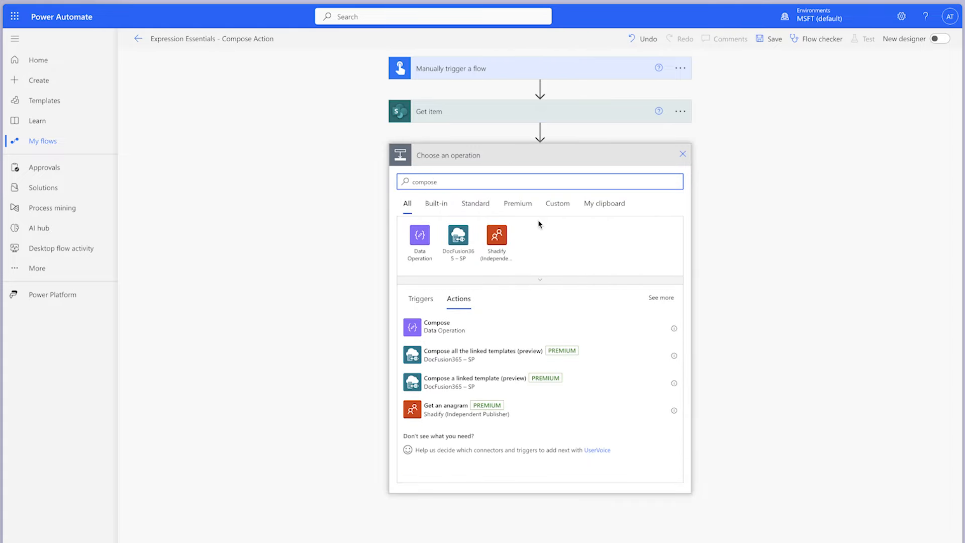
pyautogui.click(514, 324)
# Step: Insert an empty() expression on the Choice Value dynamic content from Get item into the Compose inputs
pyautogui.click(591, 179)
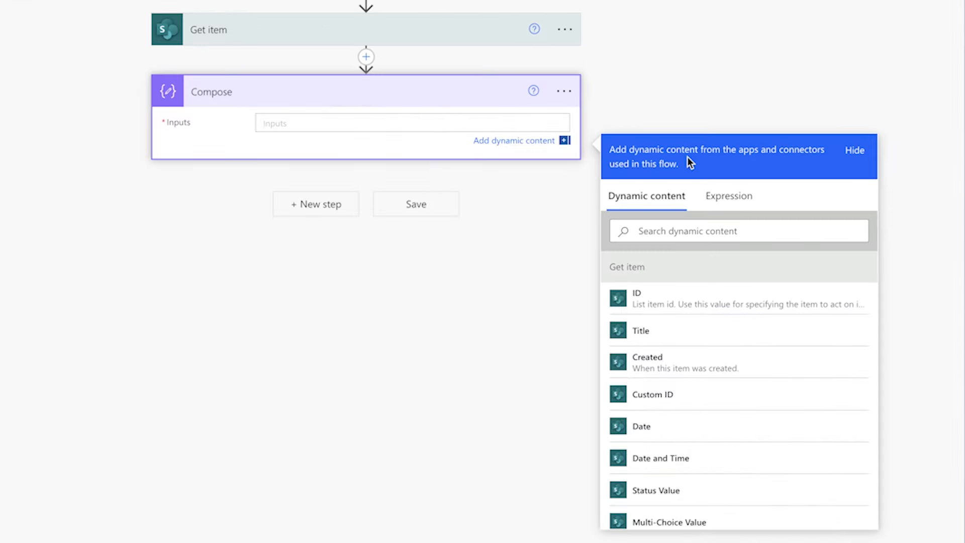
pyautogui.click(794, 227)
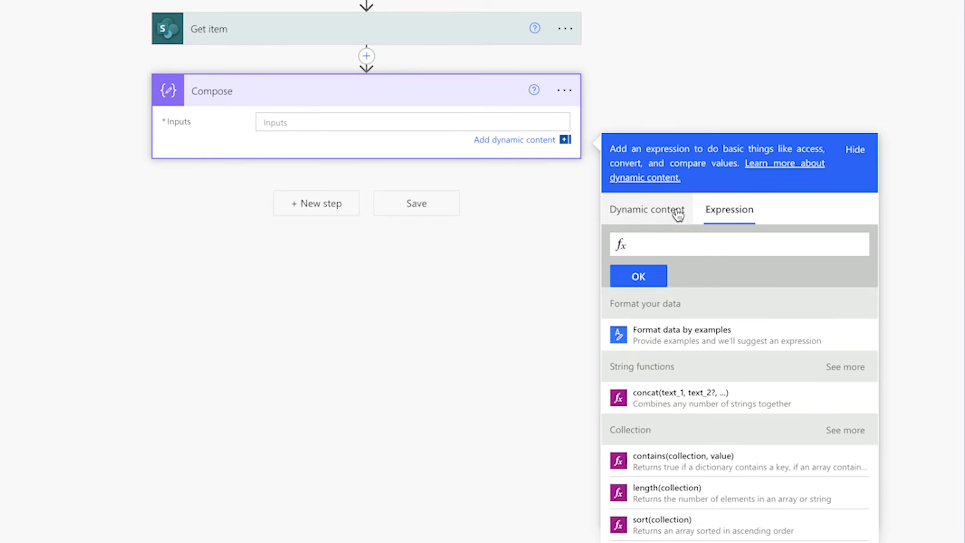
pyautogui.write('empty(')
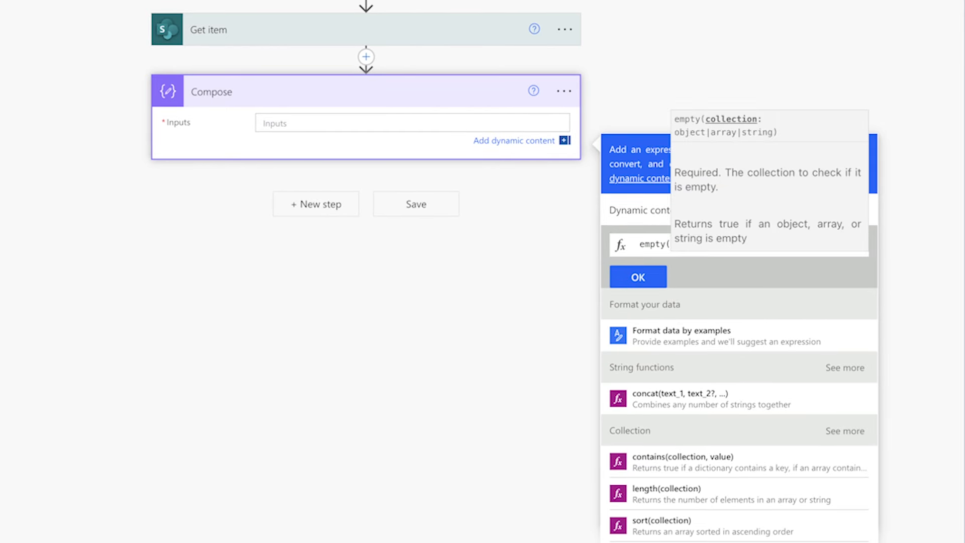
pyautogui.click(637, 211)
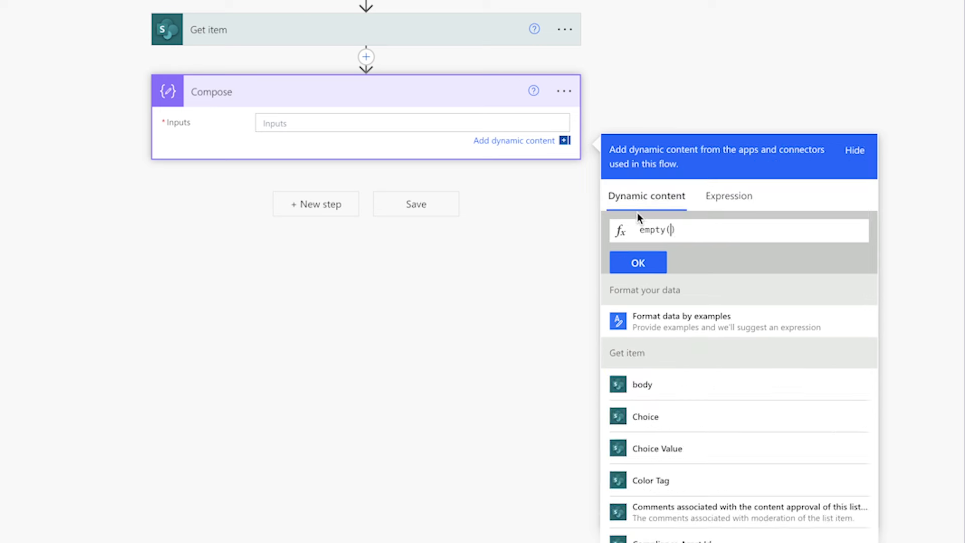
pyautogui.click(711, 449)
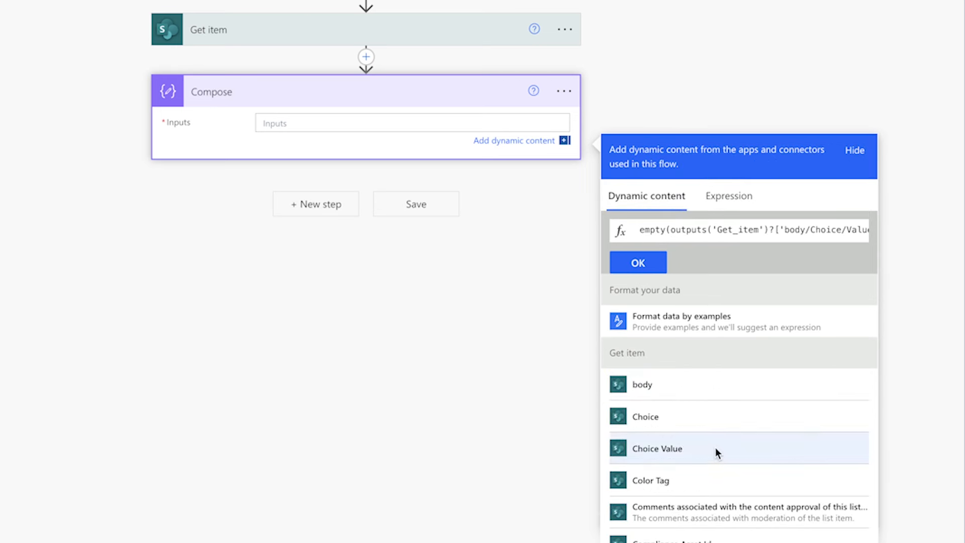
pyautogui.click(652, 267)
# Step: Save the flow and run a manual test of it
pyautogui.click(705, 61)
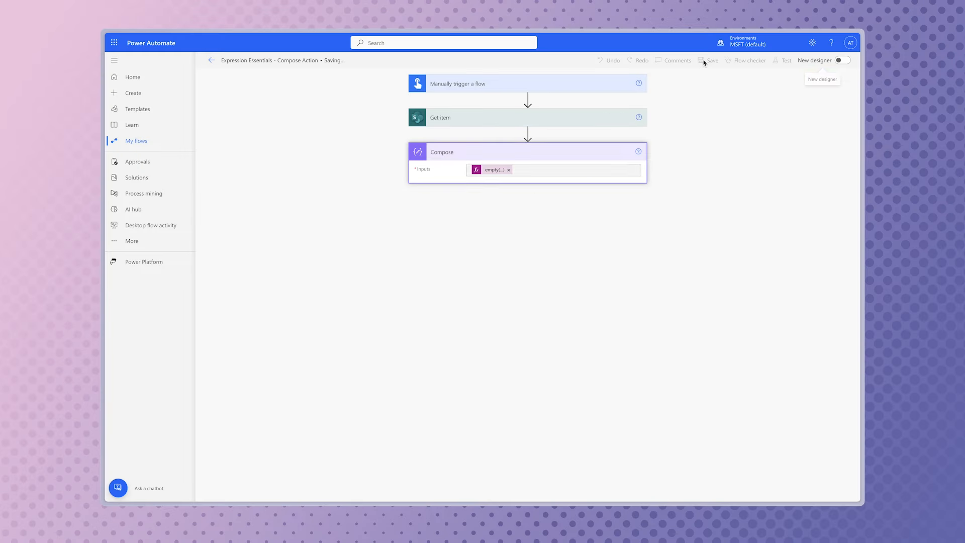
pyautogui.click(788, 61)
pyautogui.click(728, 89)
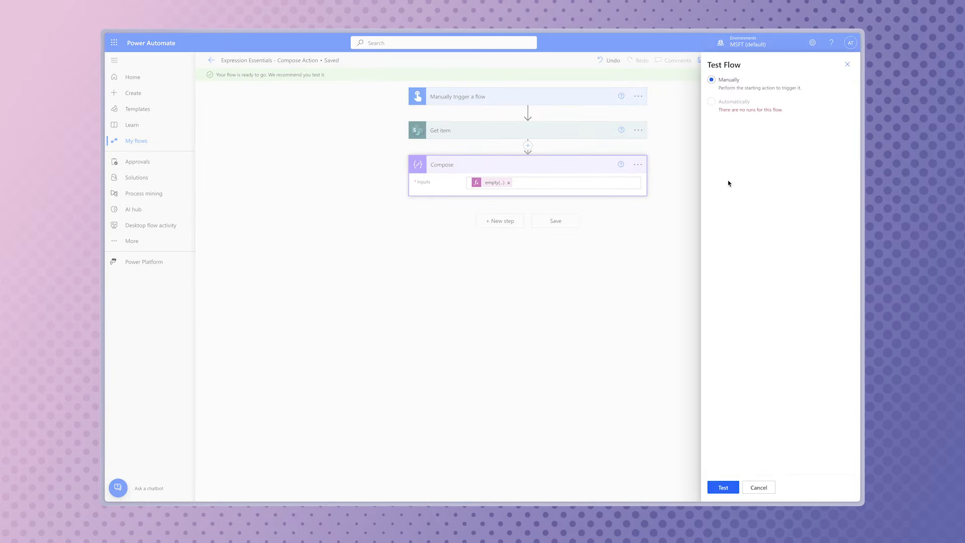
pyautogui.click(723, 487)
pyautogui.click(751, 487)
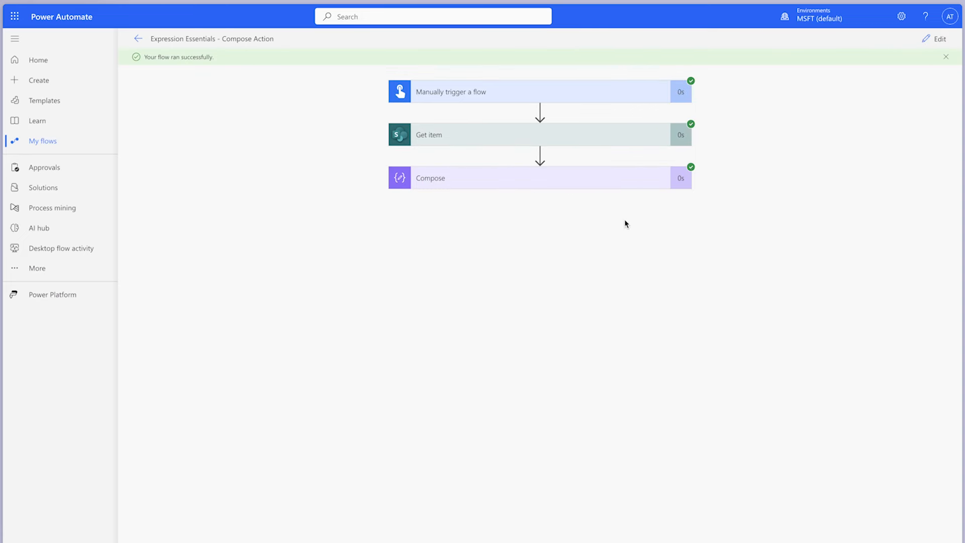
# Step: Expand the Compose run result, and insert the expression empty(outputs('Compose_-_Dynamic_Content')) into the inputs of Compose - empty()
pyautogui.click(610, 188)
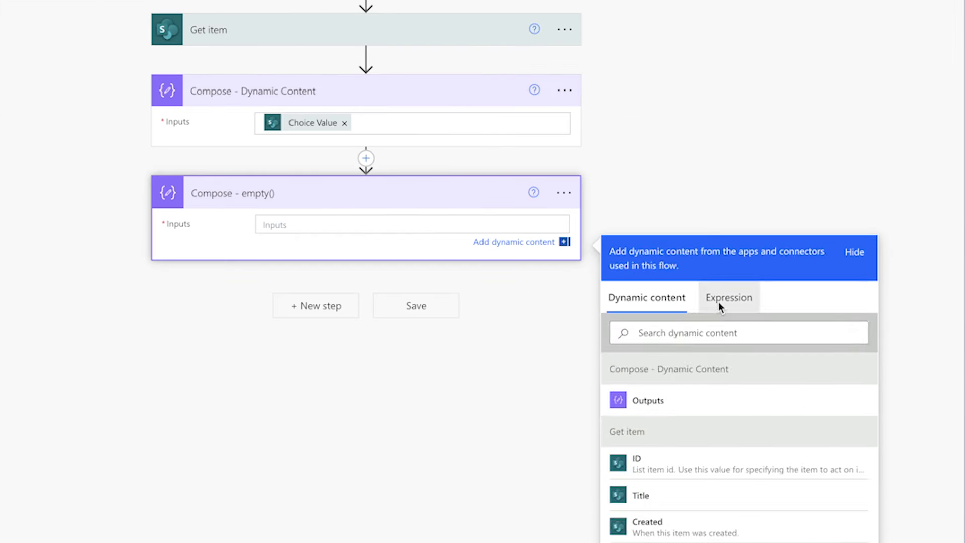
pyautogui.click(718, 302)
pyautogui.write('empty(')
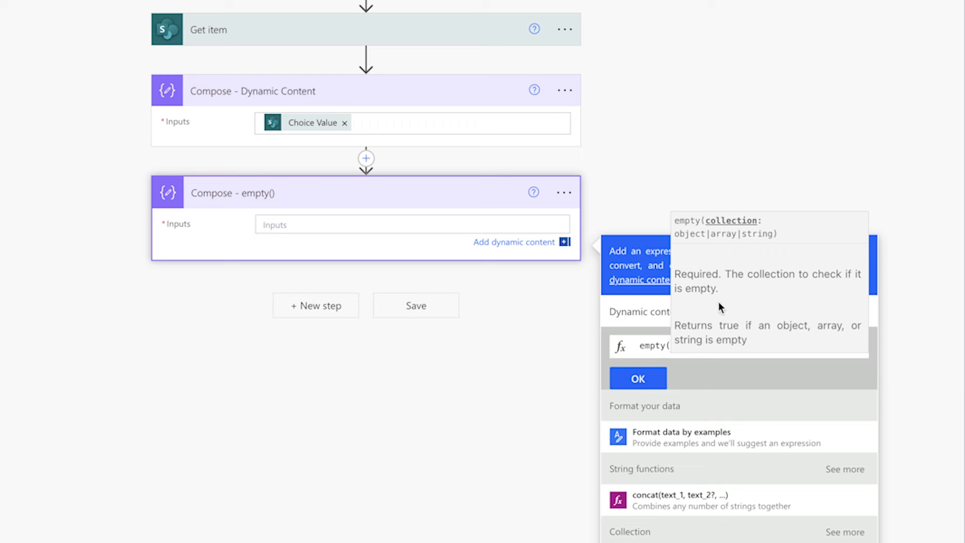
pyautogui.click(641, 312)
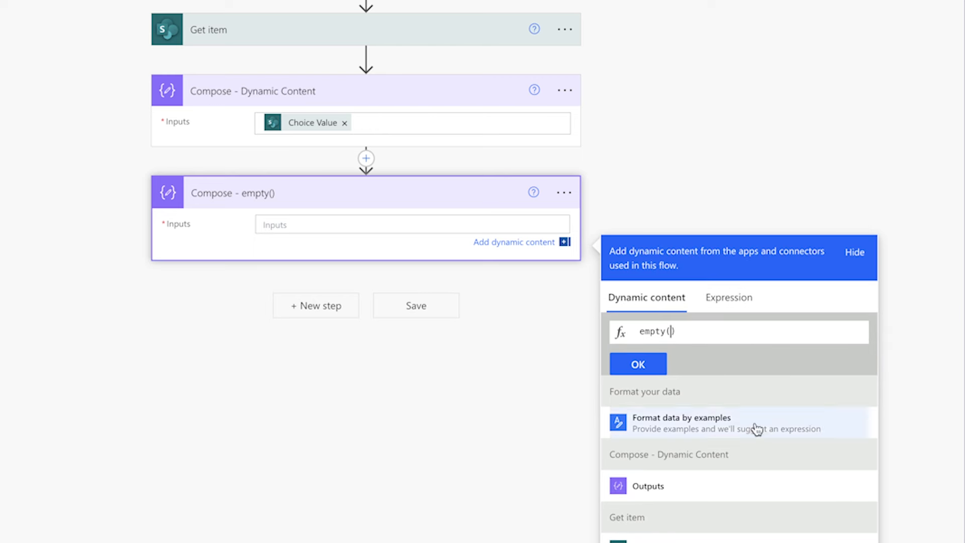
pyautogui.click(732, 493)
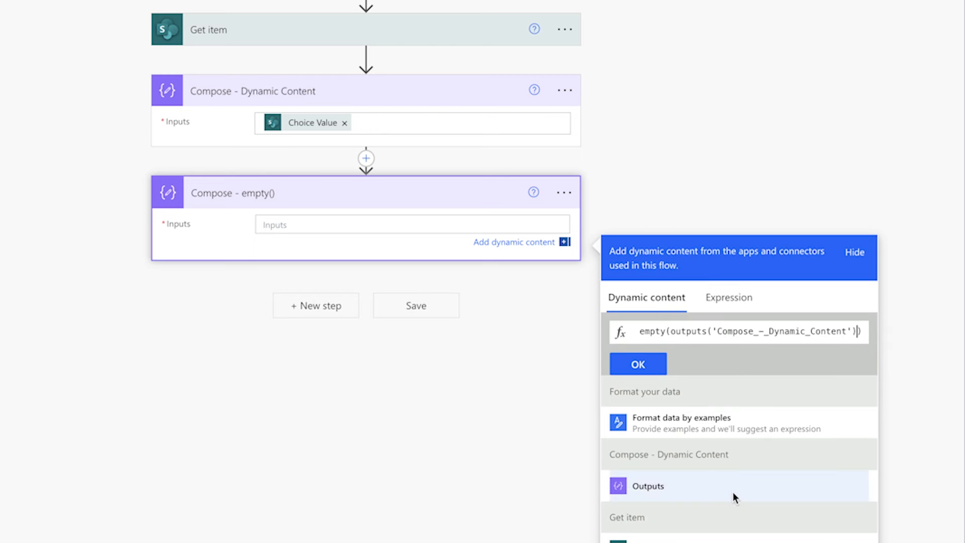
pyautogui.click(656, 366)
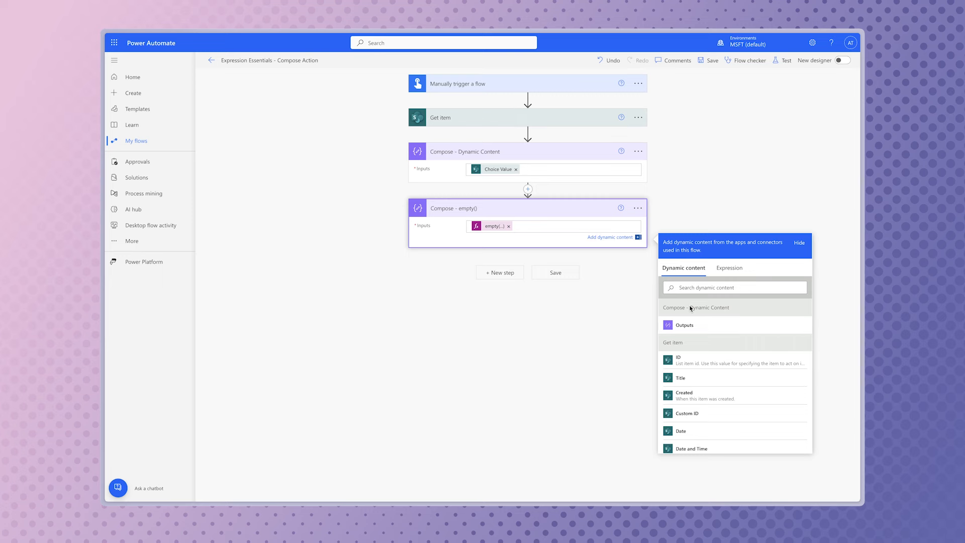
# Step: Save and manually test the flow, and expand the Compose - empty() result to check its output
pyautogui.click(783, 62)
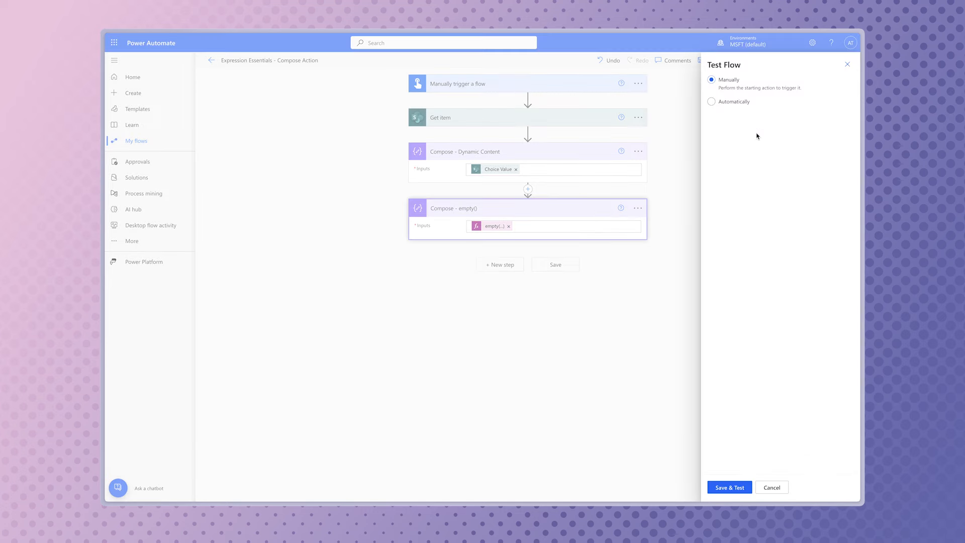
pyautogui.click(741, 485)
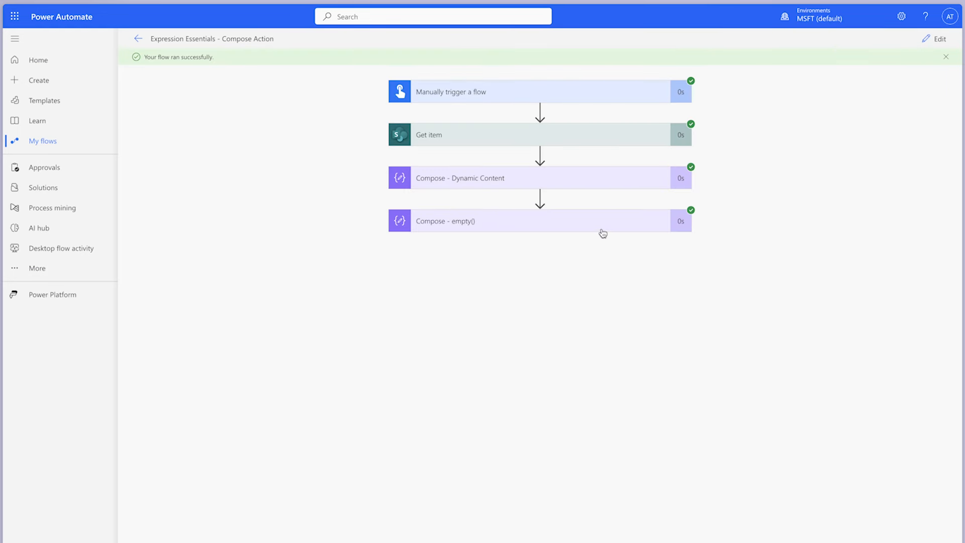
pyautogui.click(601, 227)
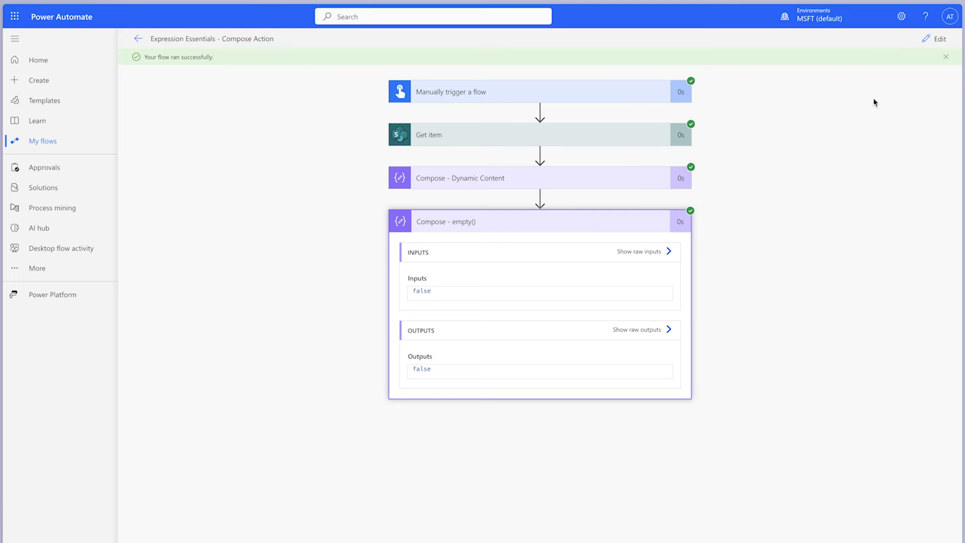
# Step: Return to editing the flow and replace the Compose - Dynamic Content input with the Person dynamic content from Get item
pyautogui.click(933, 41)
pyautogui.click(524, 180)
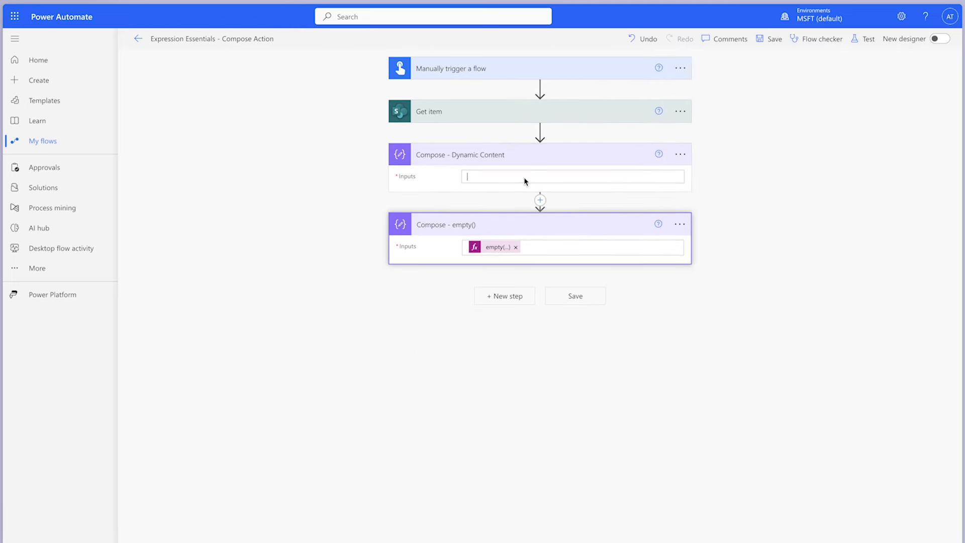
pyautogui.click(769, 252)
pyautogui.write('choi')
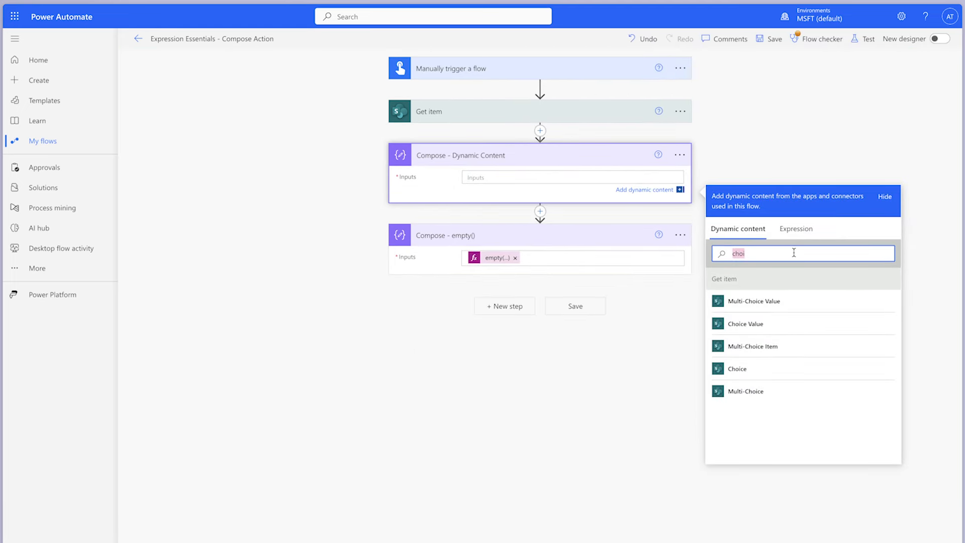
pyautogui.write('person')
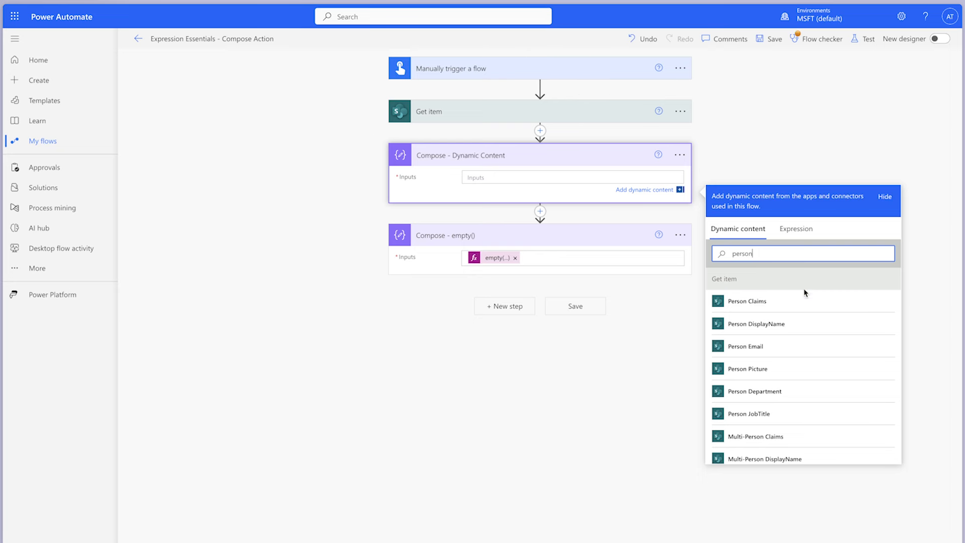
pyautogui.scroll(-3, 794, 341)
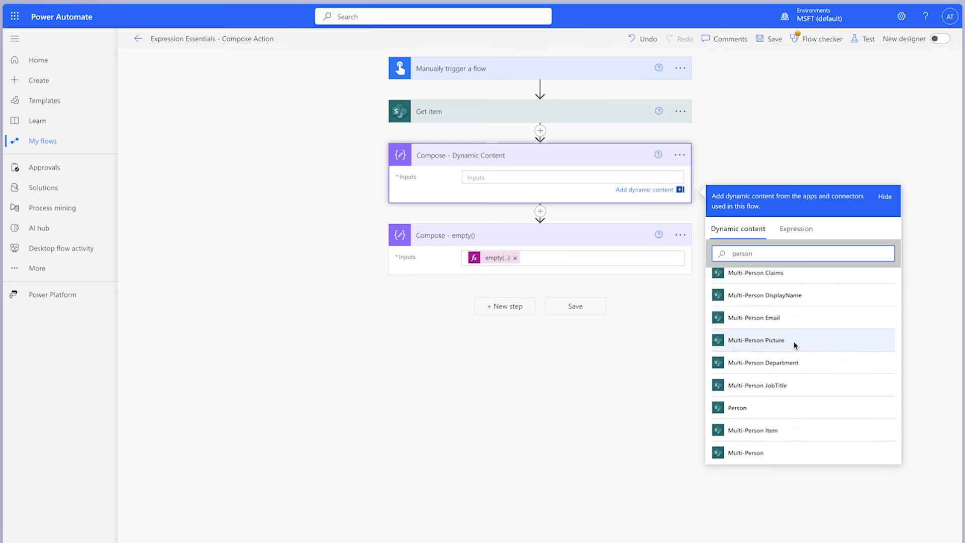
pyautogui.click(789, 403)
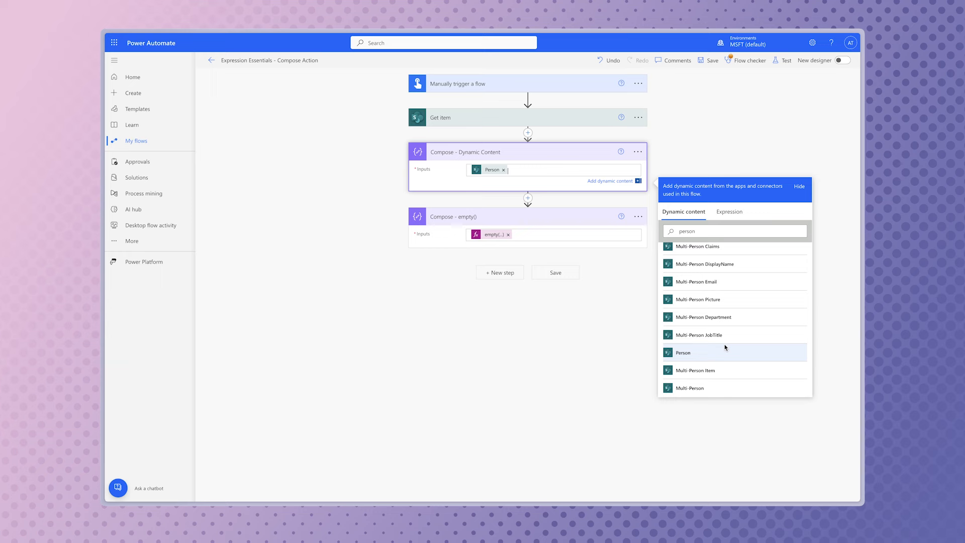
# Step: Save the flow with the Person input, run a manual test and check the output of Compose - empty()
pyautogui.click(784, 61)
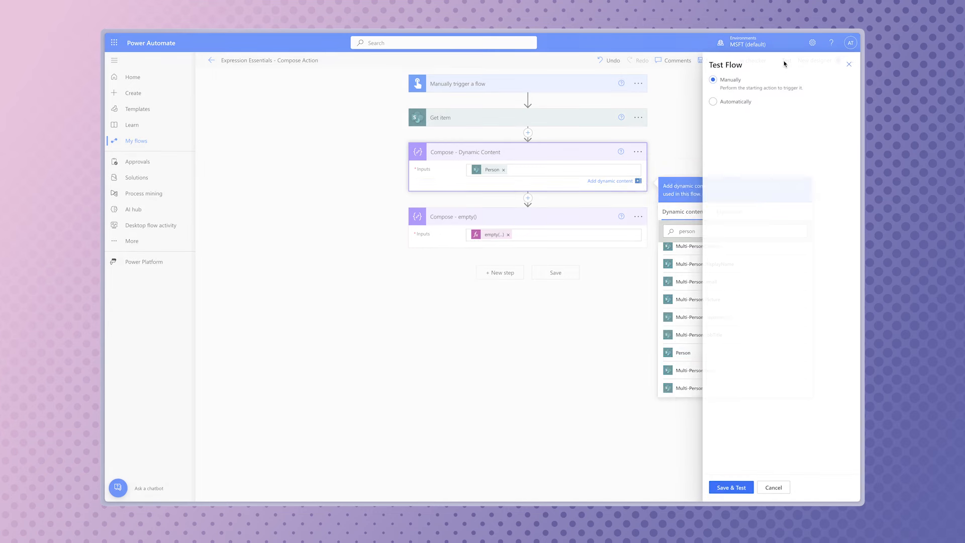
pyautogui.click(731, 486)
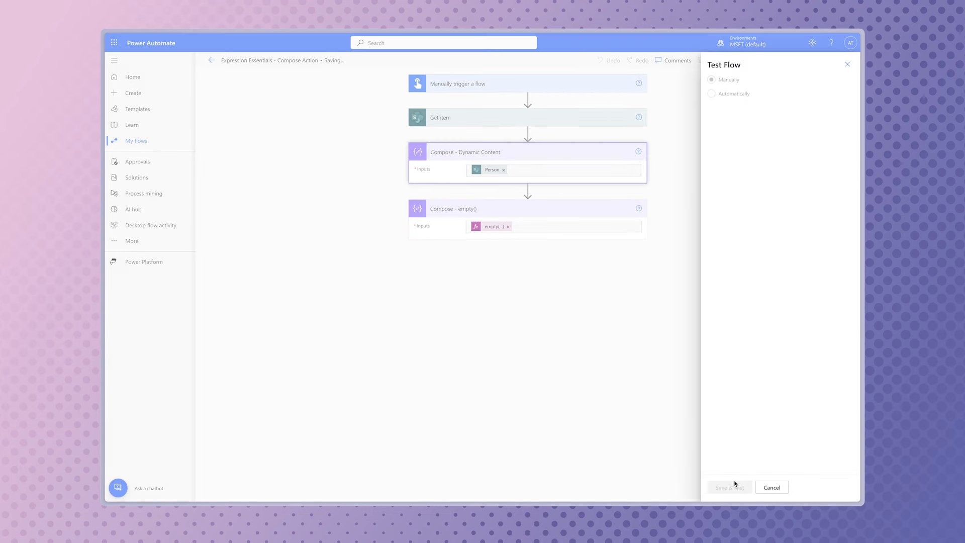
pyautogui.click(759, 487)
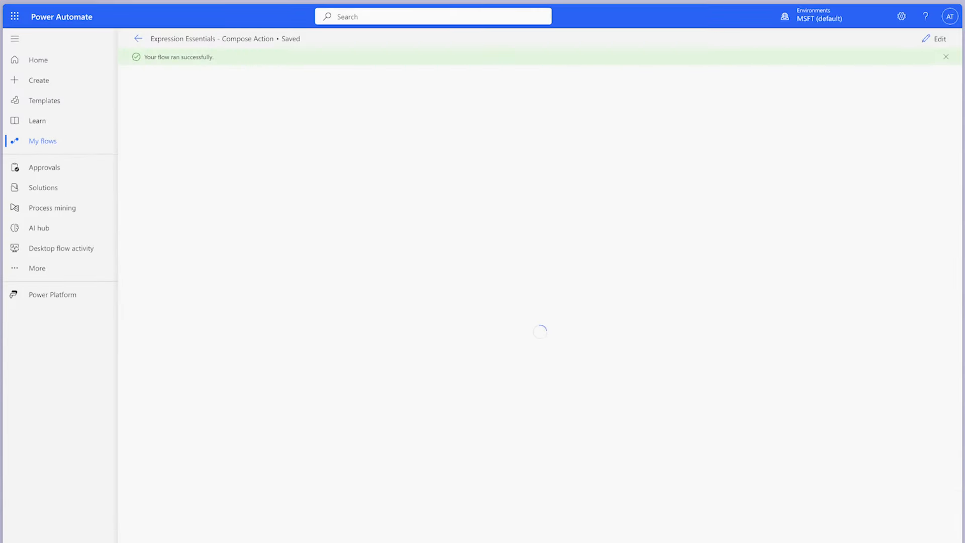
pyautogui.click(620, 229)
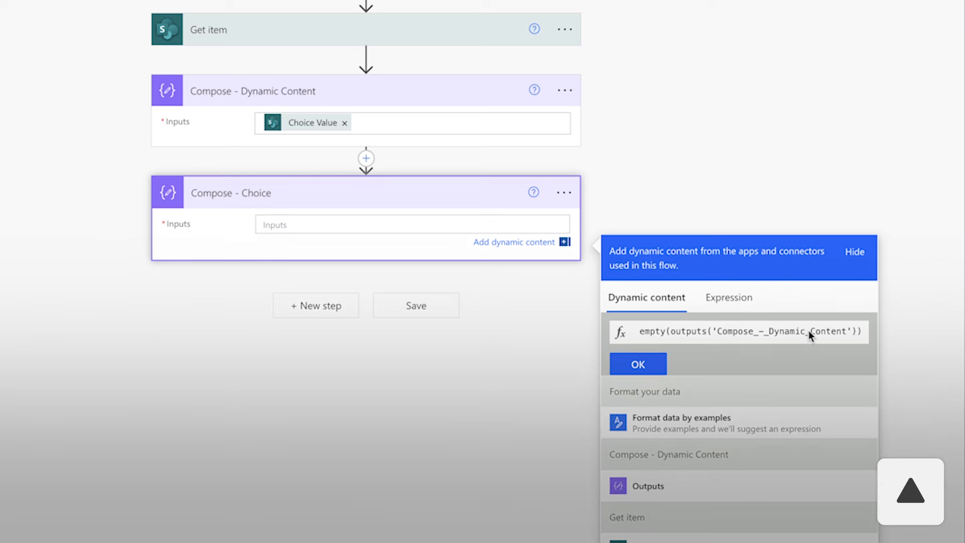
# Step: Wrap the empty() expression for Compose - Choice in an if() function with 'N/A' as the value if true
pyautogui.write('if(')
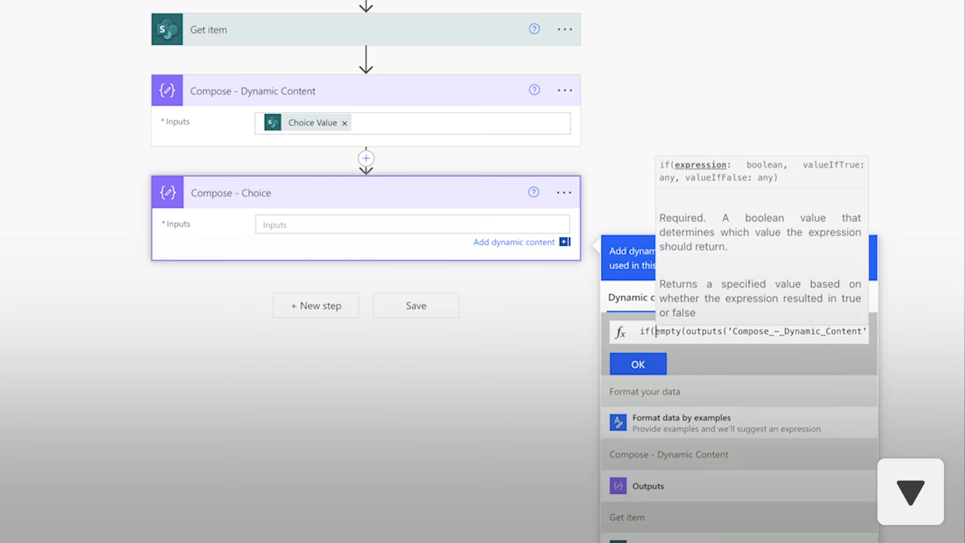
pyautogui.press('Down')
pyautogui.write(",'")
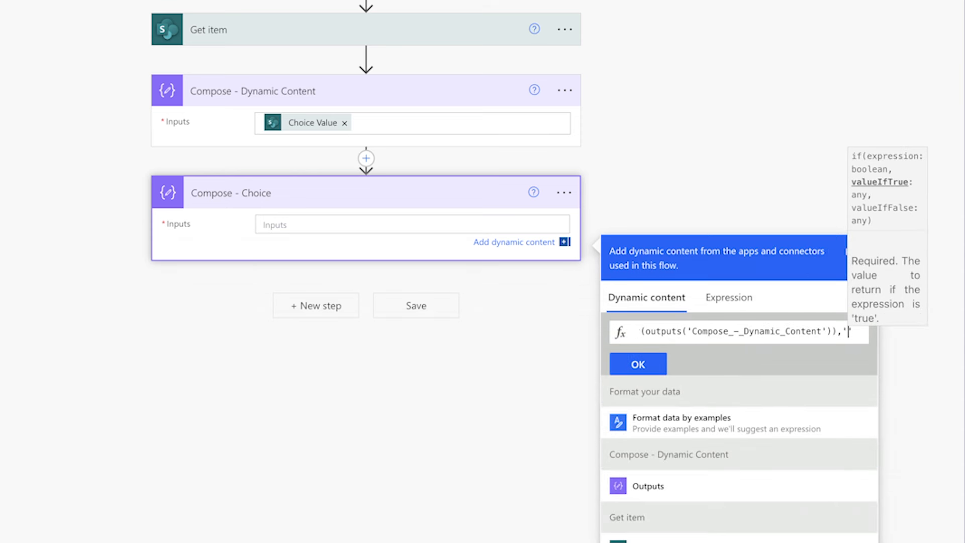
pyautogui.write('N/A')
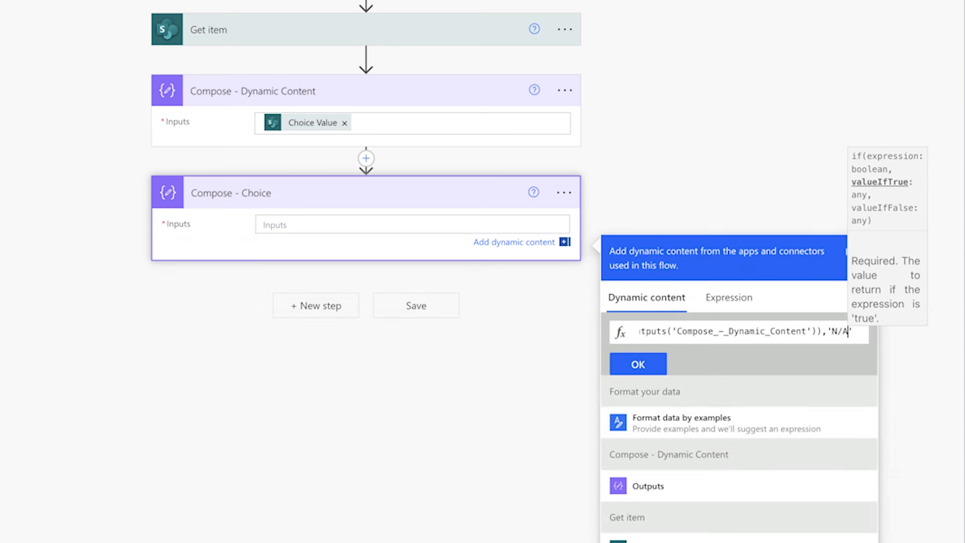
pyautogui.write("',")
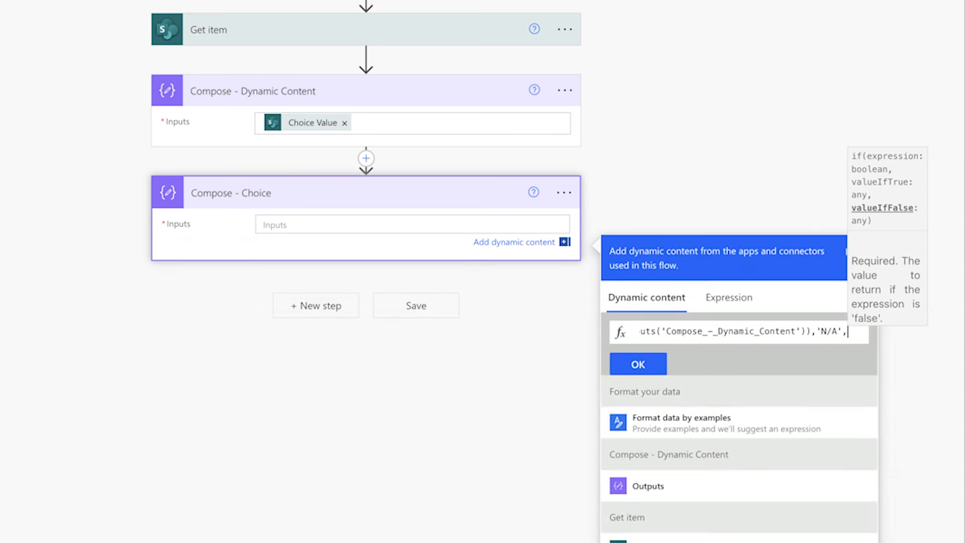
pyautogui.write('outp')
pyautogui.press('End')
pyautogui.write(')')
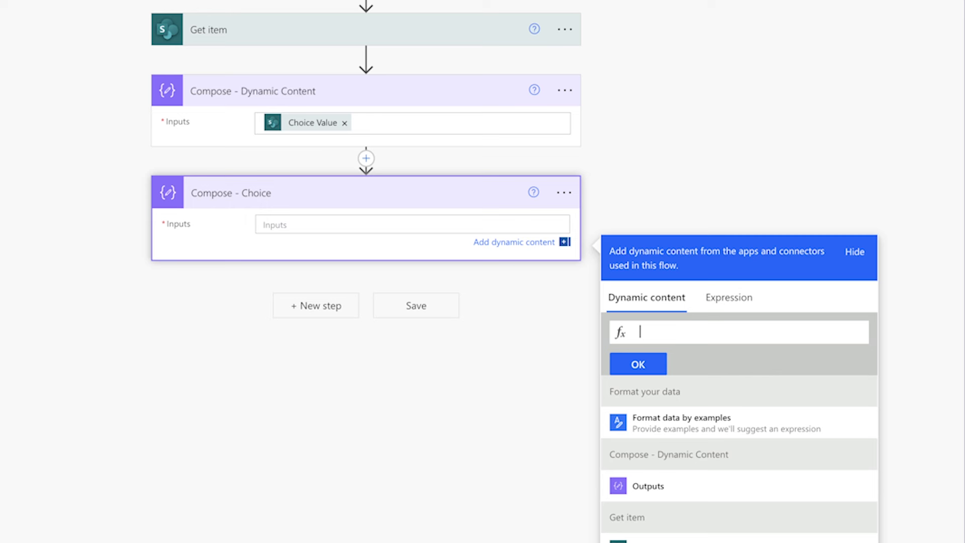
# Step: Write empty(outputs('Compose_-_Dynamic_Content')) as the expression for Compose - Choice and nest it as the first argument of an if() function
pyautogui.write('empty(')
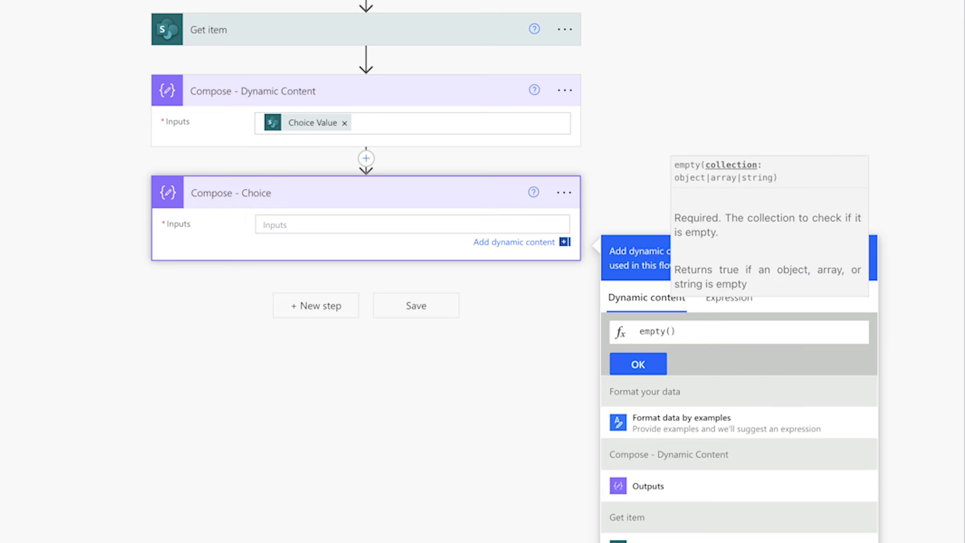
pyautogui.click(695, 486)
pyautogui.press('Home')
pyautogui.write('if(')
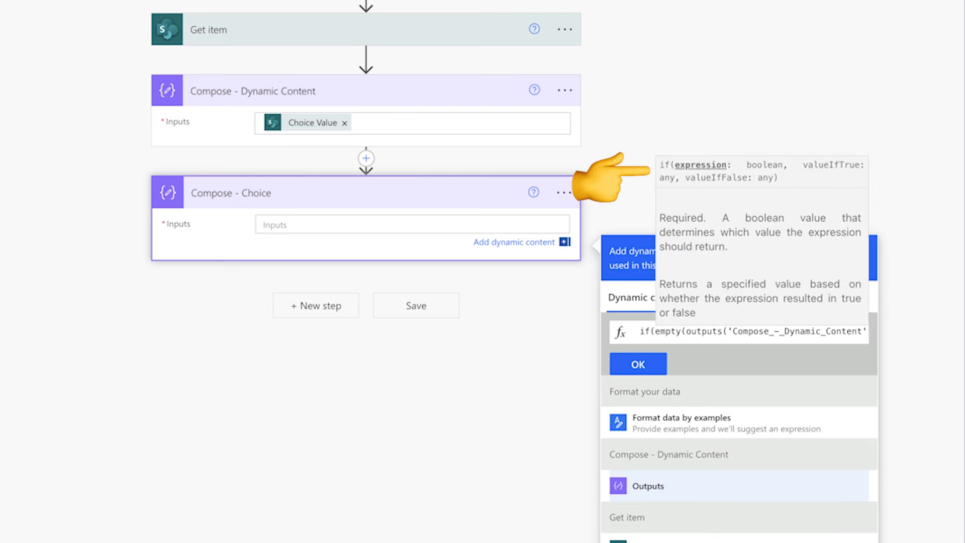
# Step: Complete the if() expression with 'N/A' as the true value and the Compose - Dynamic Content outputs as the false value
pyautogui.press('End')
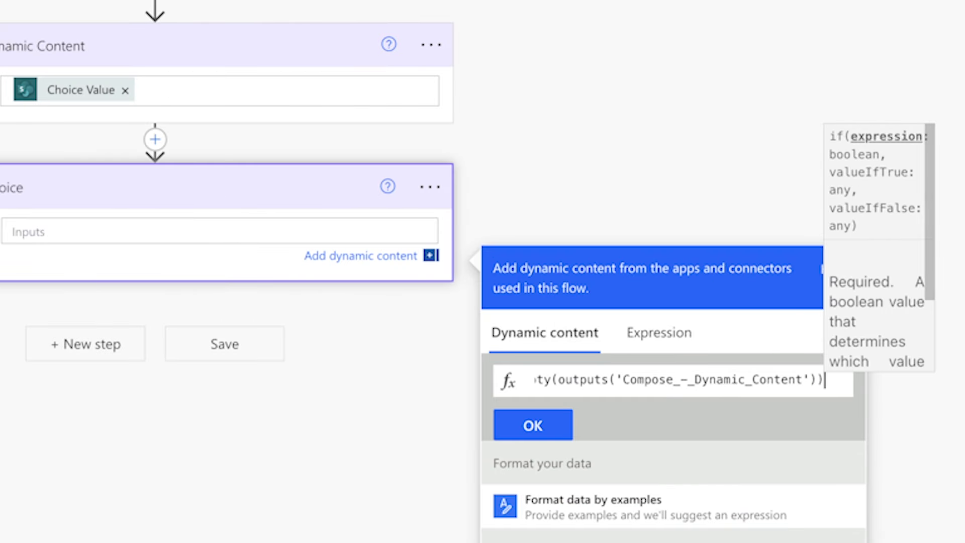
pyautogui.write(',')
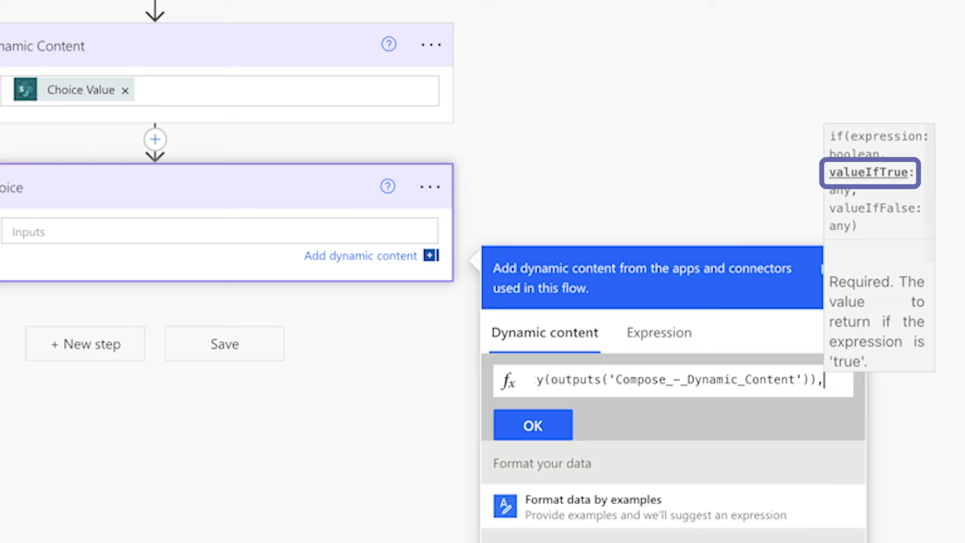
pyautogui.write("'")
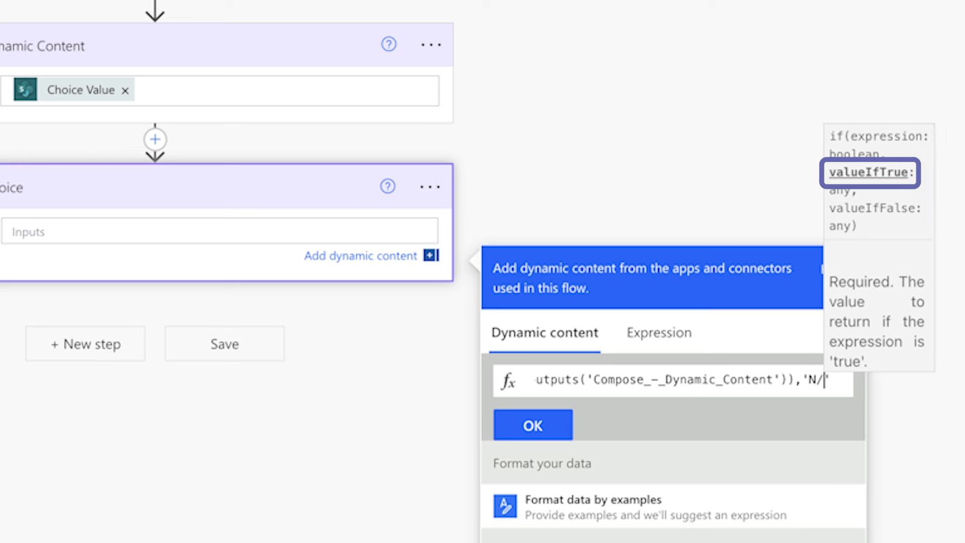
pyautogui.write("N/A'")
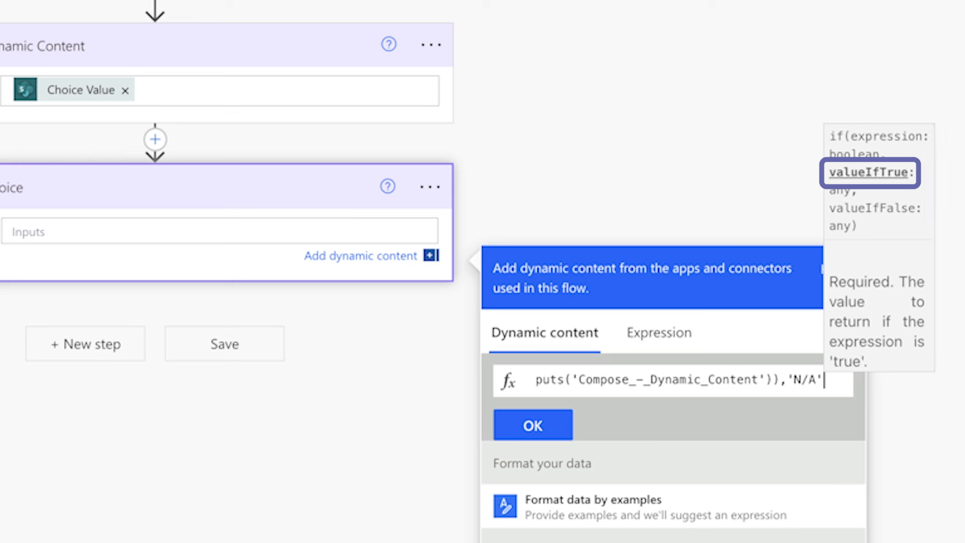
pyautogui.write(',')
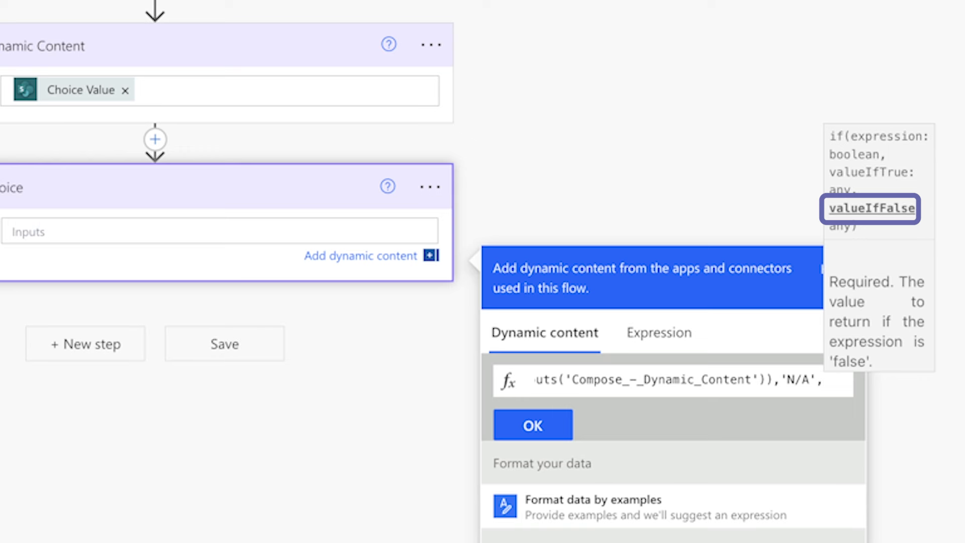
pyautogui.write('outp')
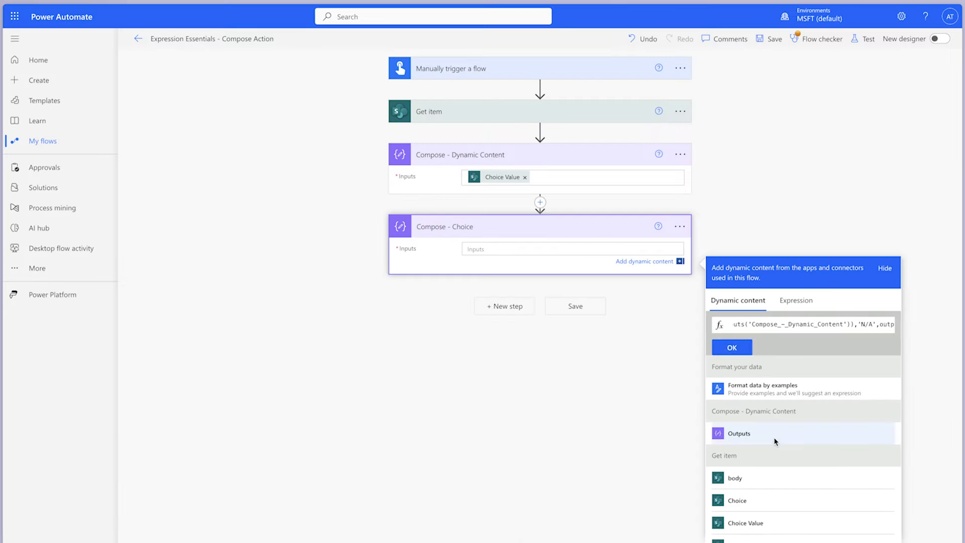
pyautogui.click(533, 426)
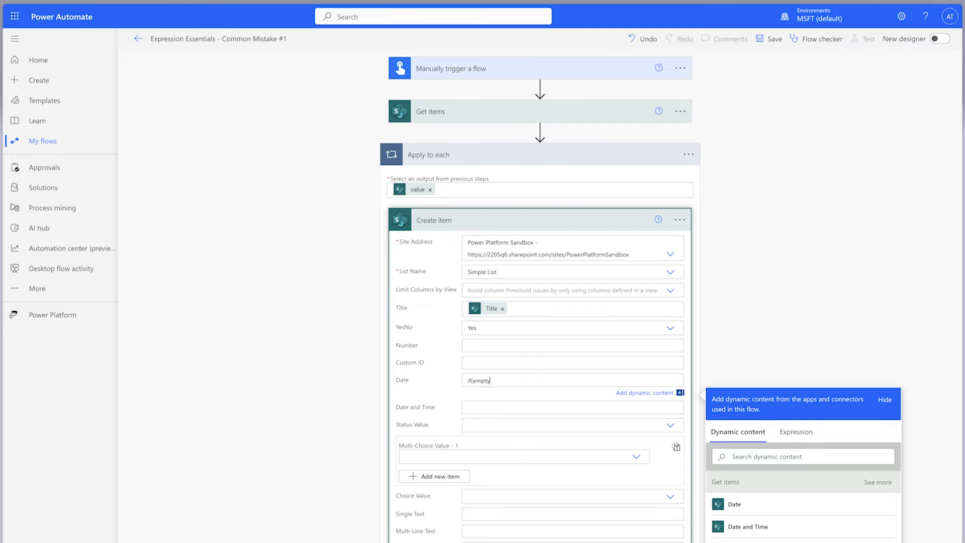
# Step: Write if(empty(Date),null,Date) as plain text in the Date field of Create item, using the Date dynamic content from Get items
pyautogui.write('(')
pyautogui.click(734, 504)
pyautogui.write('),null,')
pyautogui.click(735, 505)
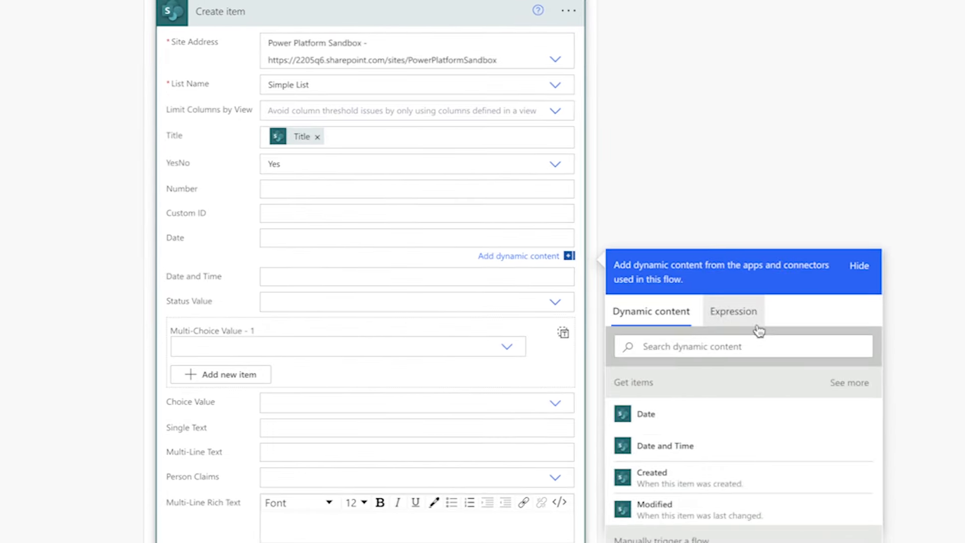
# Step: Set the Date field of Create item to the expression if(empty(item()?['Date']),null,item()?['Date'])
pyautogui.click(728, 325)
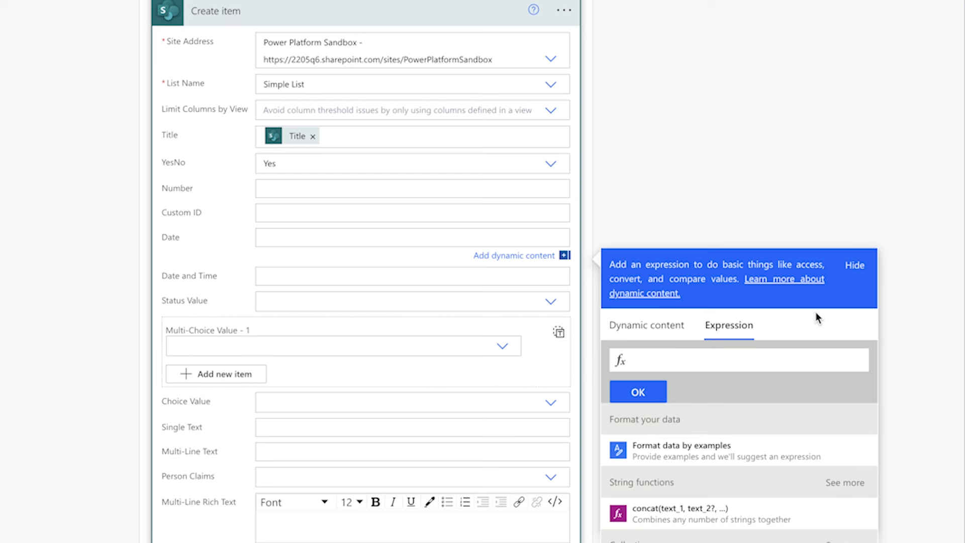
pyautogui.write('if(')
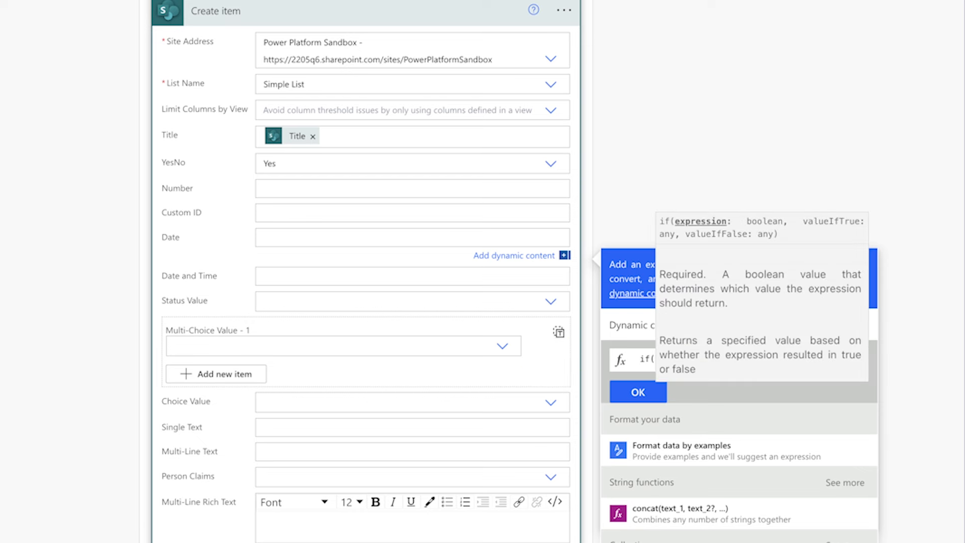
pyautogui.write("empty(item()?['Date")
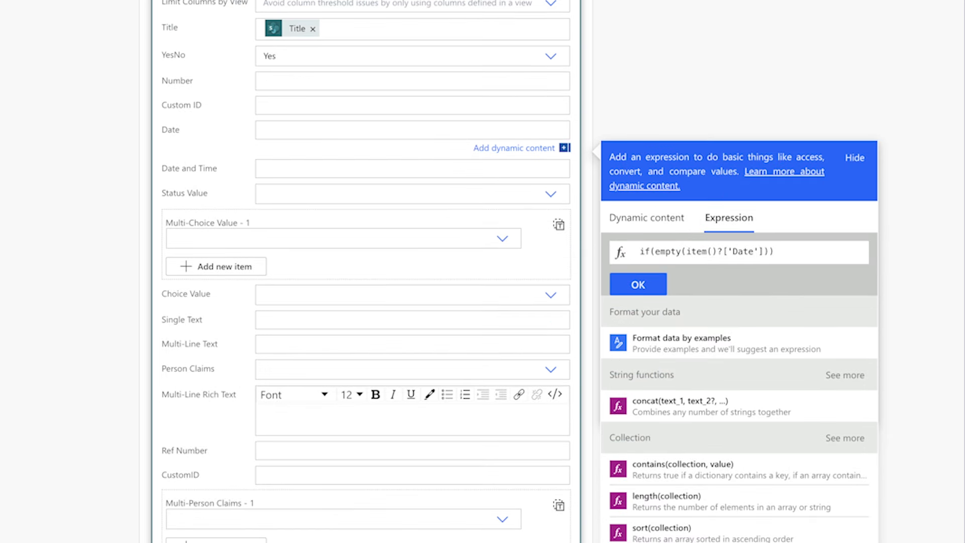
pyautogui.write(',nu')
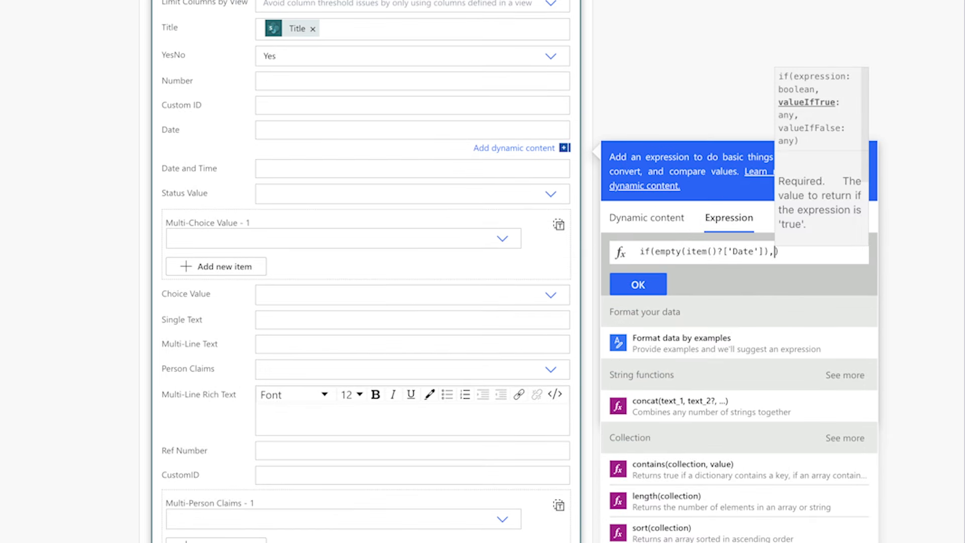
pyautogui.write('ll,')
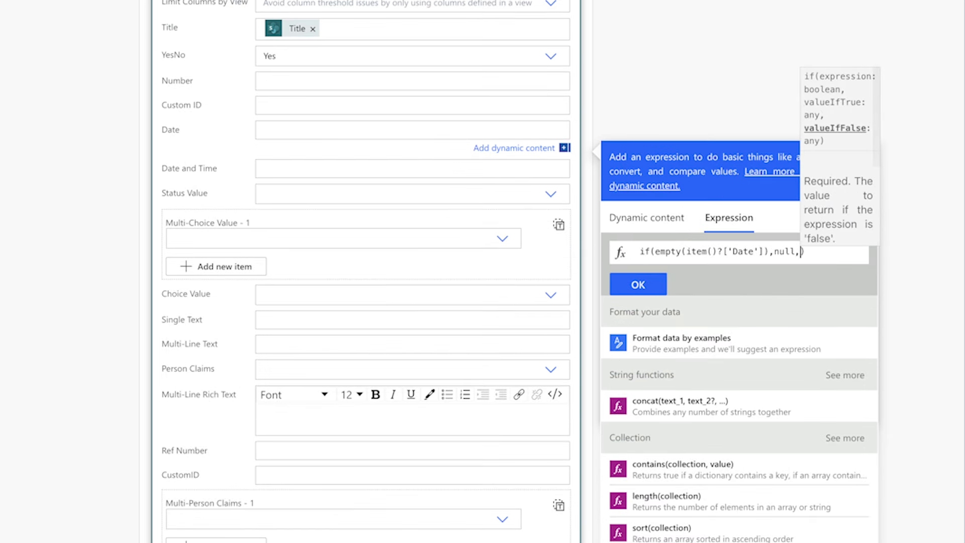
pyautogui.write("item()?['Date")
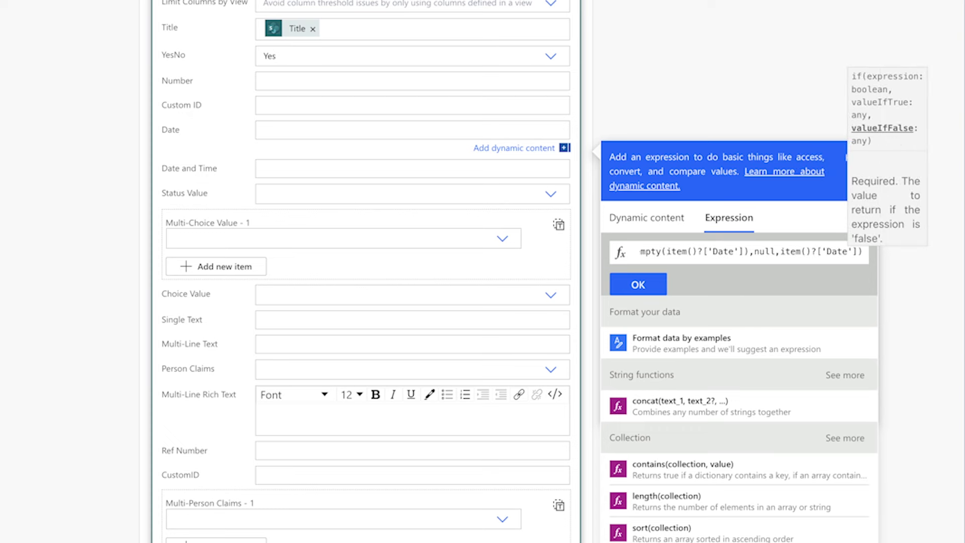
pyautogui.click(637, 284)
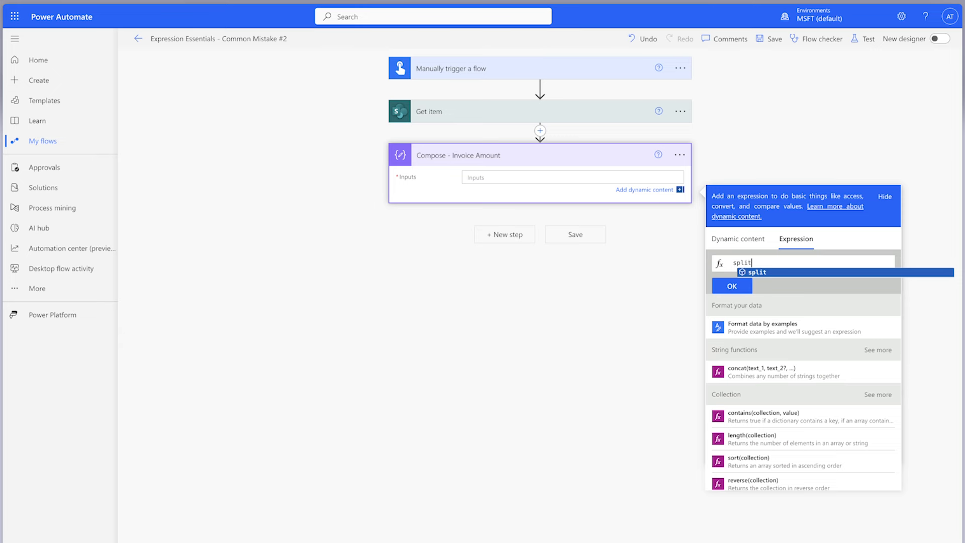
# Step: Set the Compose - Invoice Amount input to a split() expression on the Invoice Amount dynamic content with '$' as separator
pyautogui.write('(')
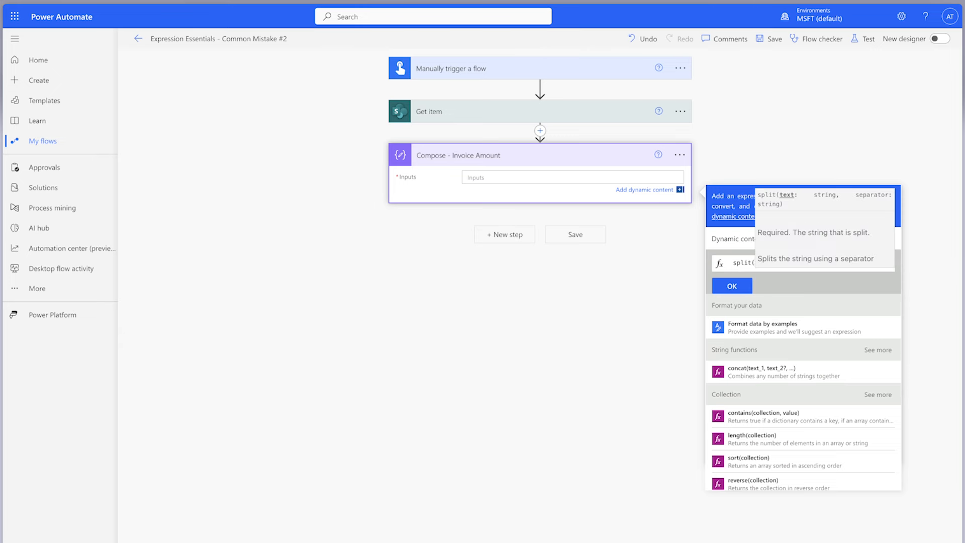
pyautogui.click(740, 238)
pyautogui.scroll(-10, 789, 386)
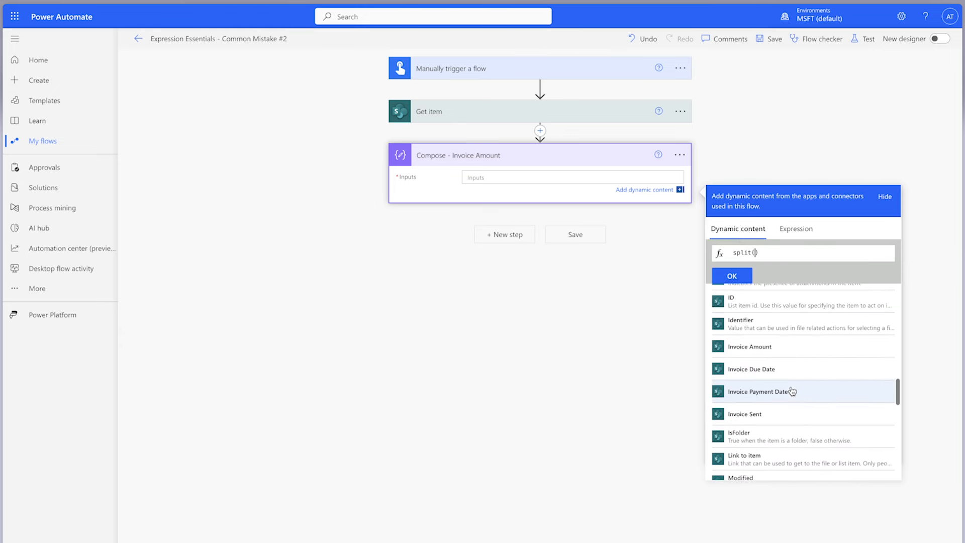
pyautogui.click(767, 348)
pyautogui.write(",'$")
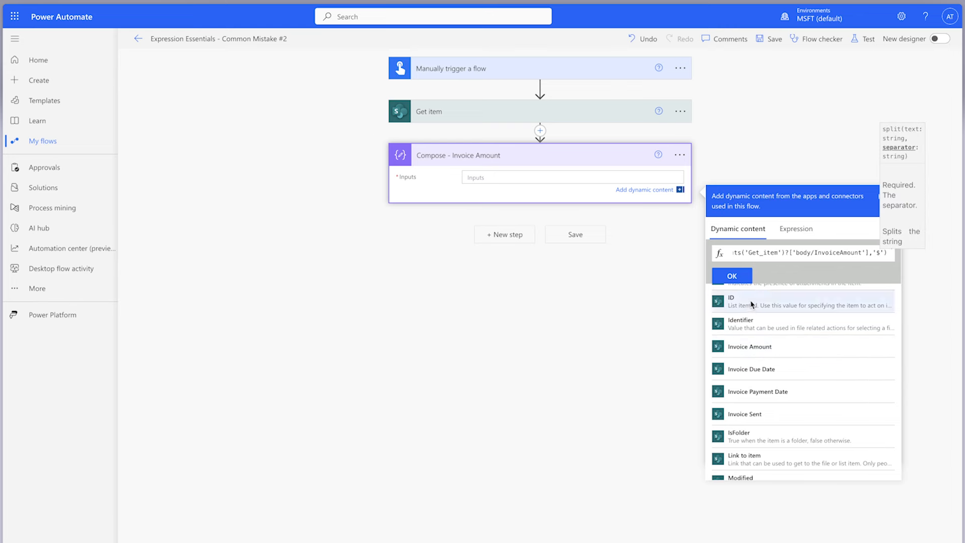
pyautogui.click(739, 278)
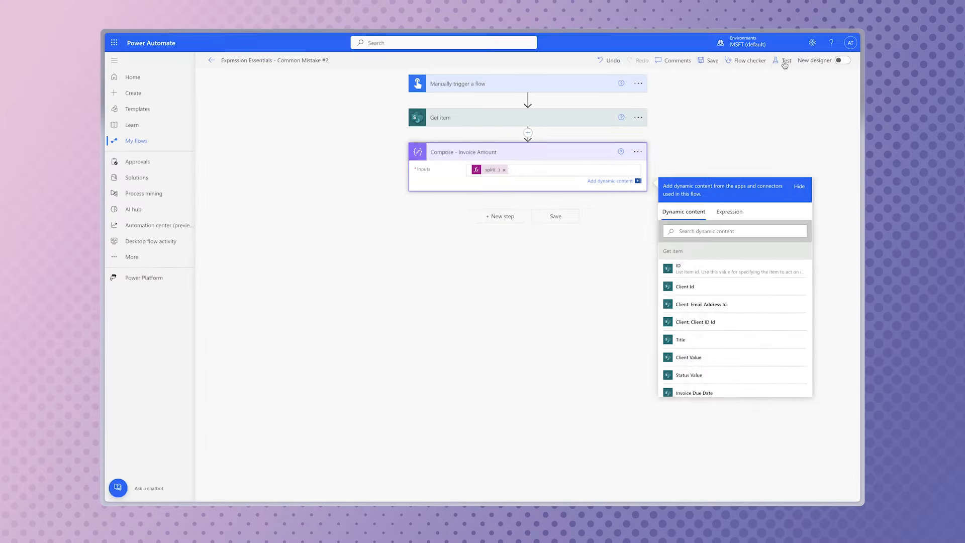
# Step: Save the flow and run a manual test of the split() expression
pyautogui.click(784, 65)
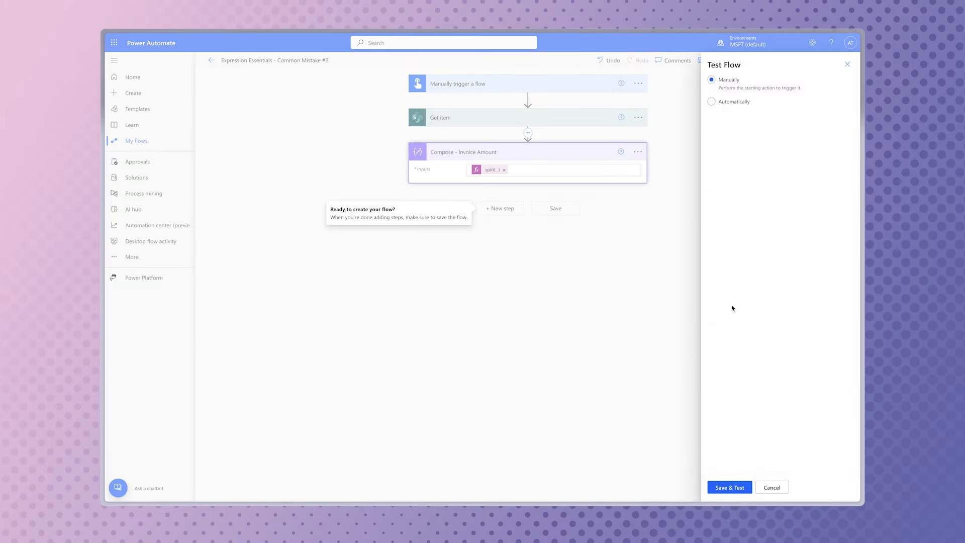
pyautogui.click(738, 487)
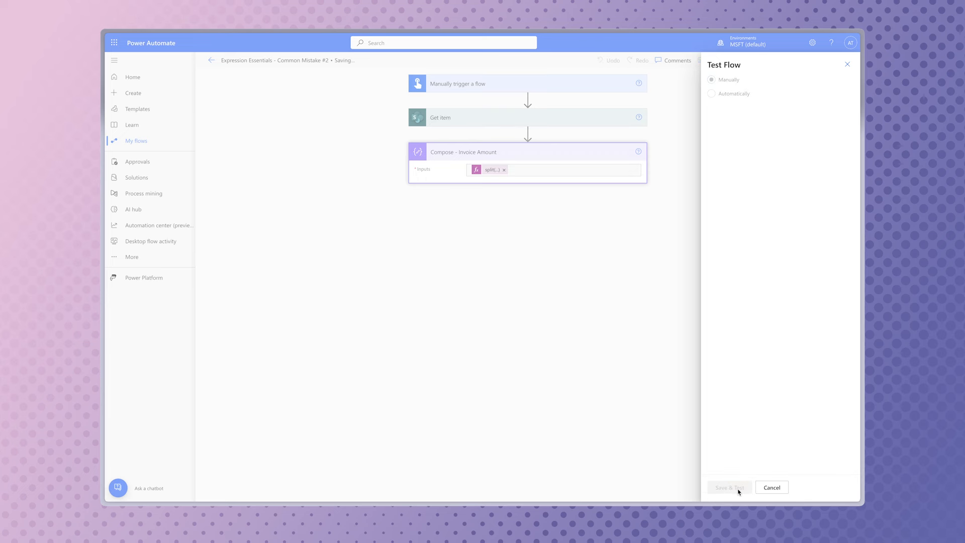
pyautogui.click(743, 488)
pyautogui.click(746, 487)
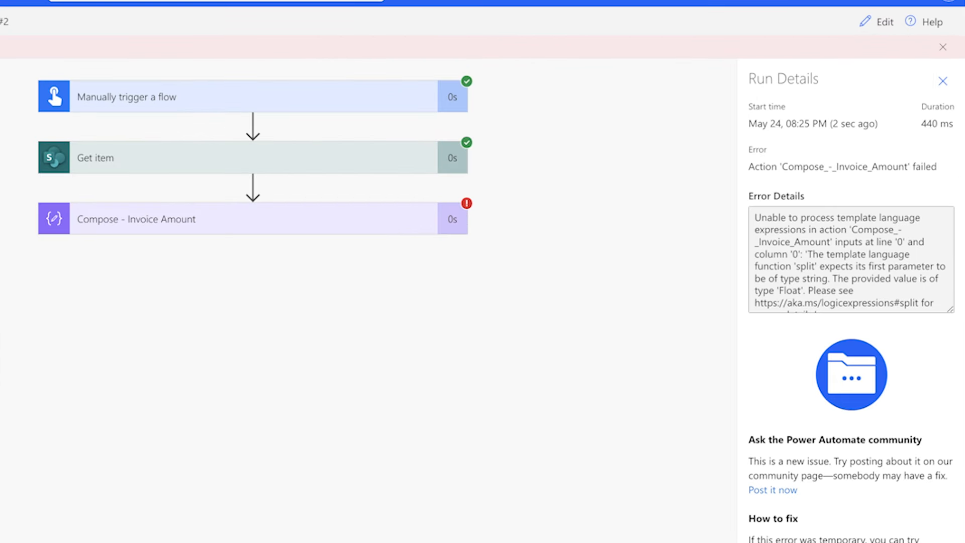
# Step: Edit the flow and wrap the Invoice Amount output inside split() in a string() function, then update the expression
pyautogui.click(879, 22)
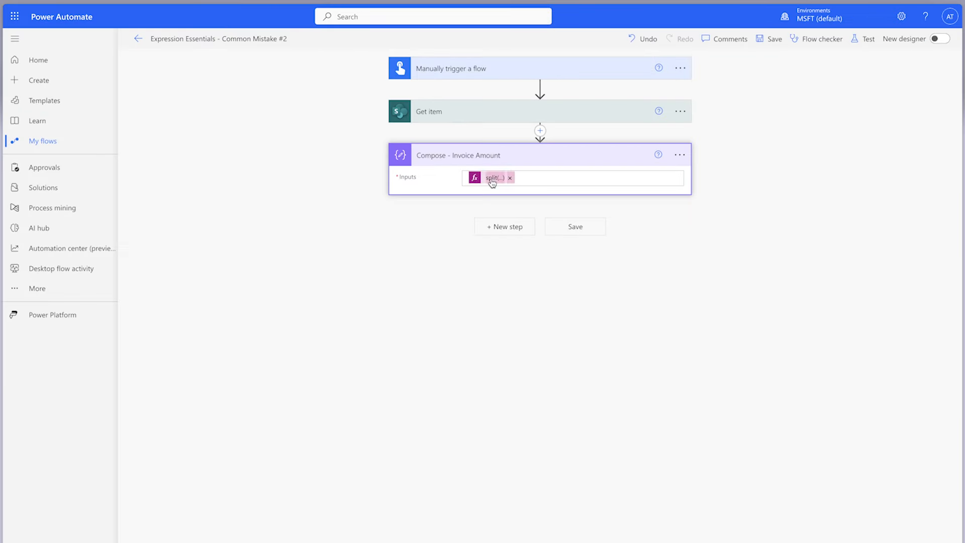
pyautogui.click(492, 179)
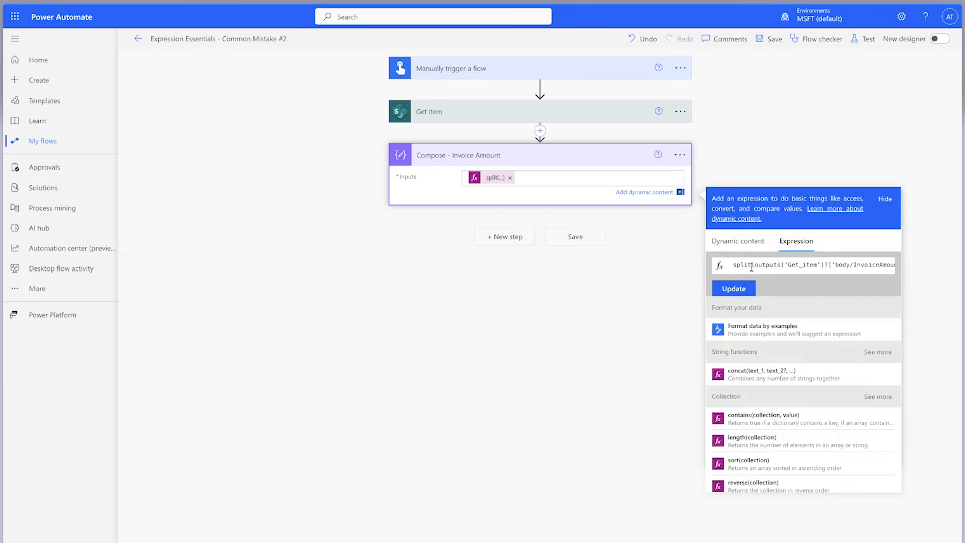
pyautogui.doubleClick(753, 266)
pyautogui.write('string(')
pyautogui.press('End')
pyautogui.press('Left')
pyautogui.press('Left')
pyautogui.write(')')
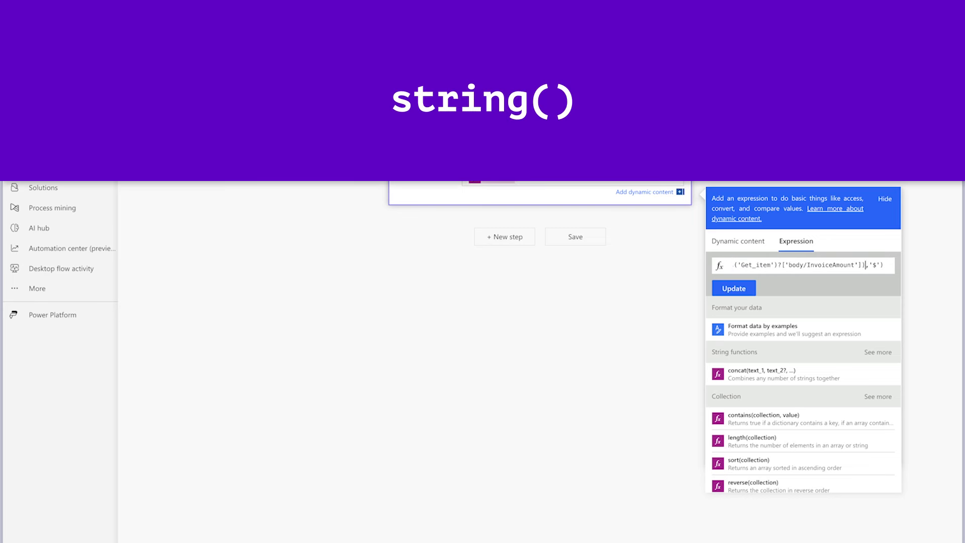
pyautogui.click(750, 288)
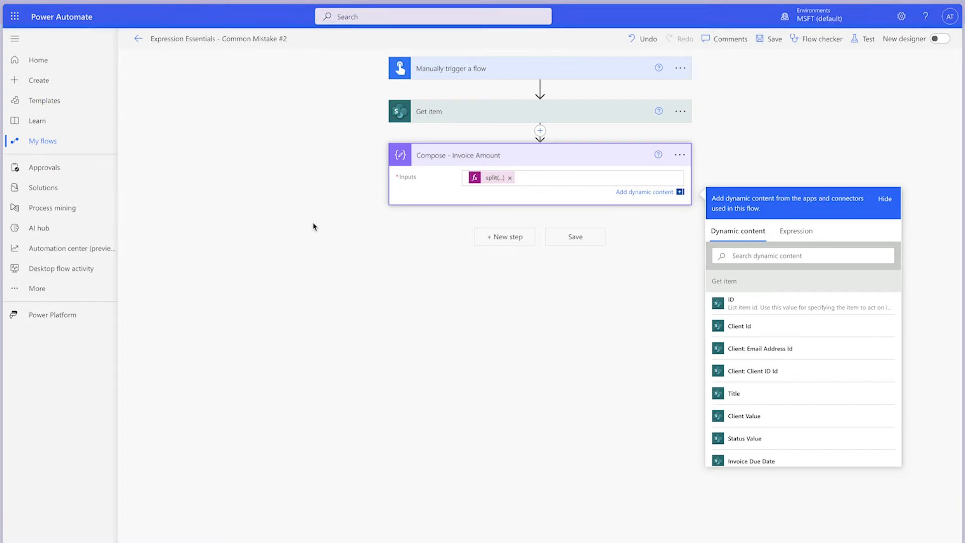
# Step: Save and manually test the flow with the string() conversion, and open the Compose - Invoice Amount run result
pyautogui.click(874, 42)
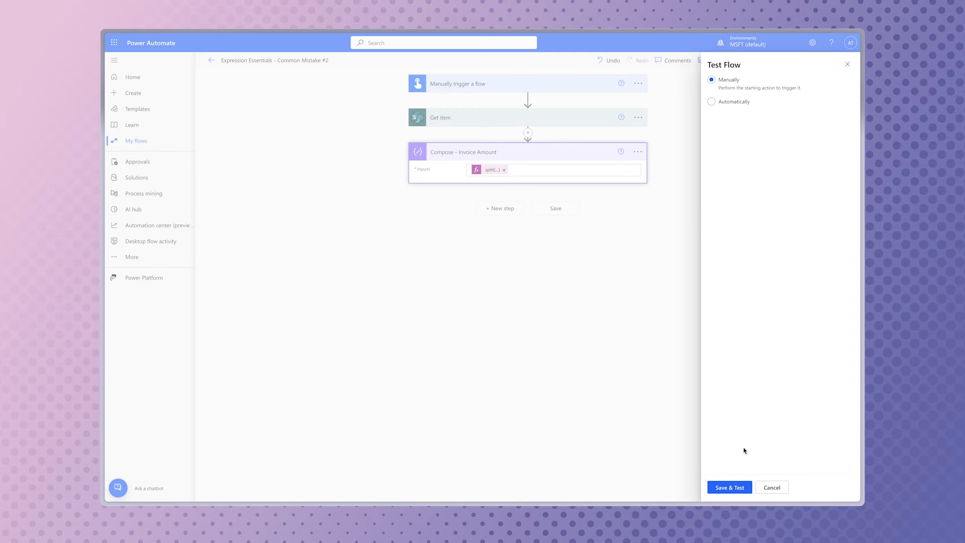
pyautogui.click(737, 486)
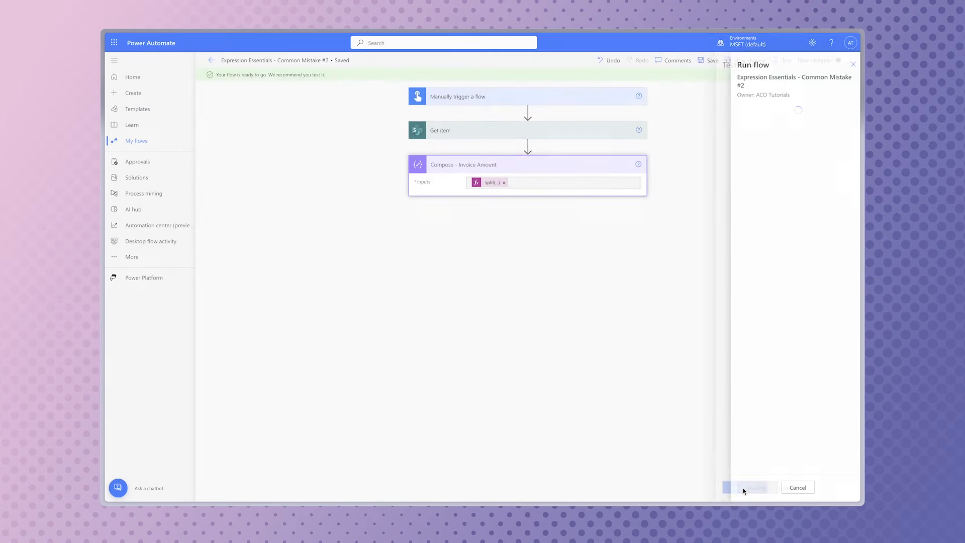
pyautogui.click(748, 487)
pyautogui.click(747, 488)
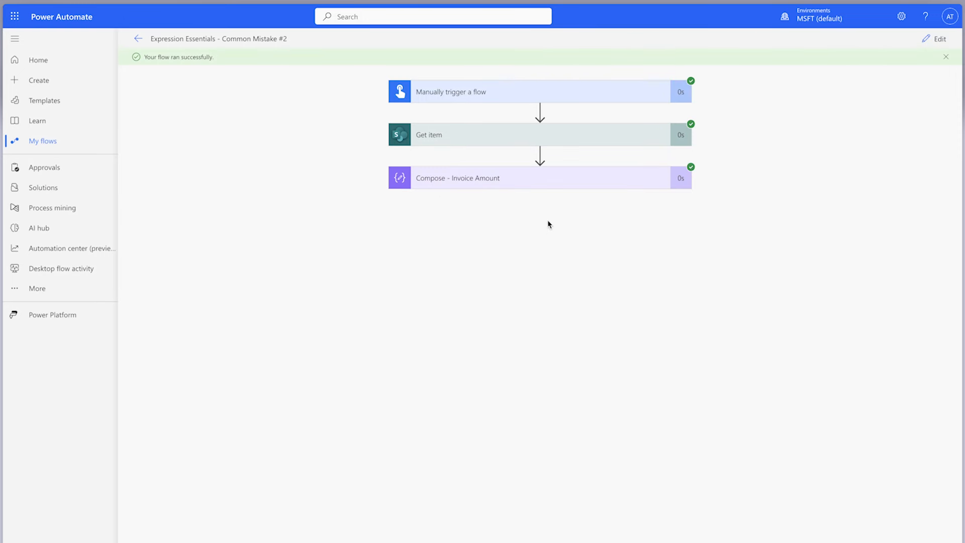
pyautogui.click(546, 181)
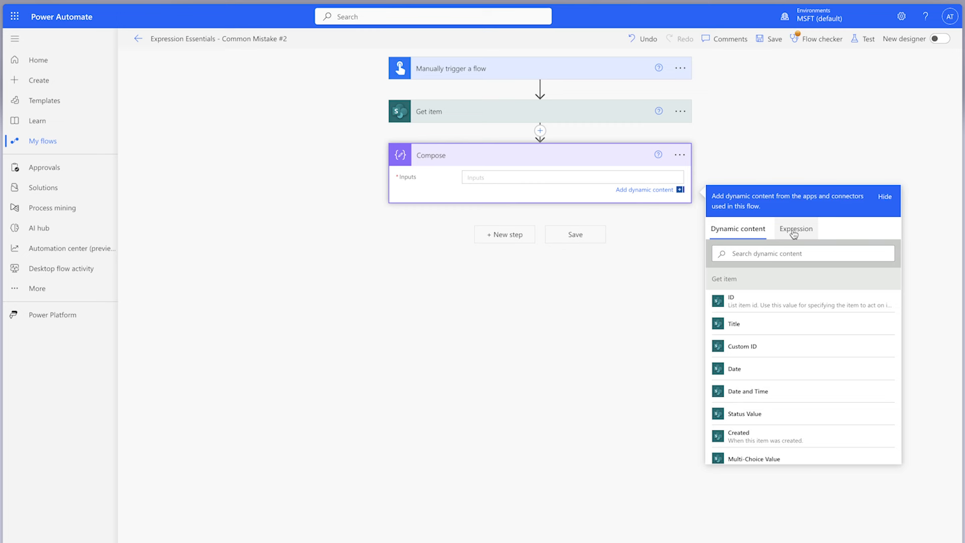
# Step: Set the Compose input to the expression if(outputs('Get_item')?['body/Choice/Value'],'Default Value')
pyautogui.click(793, 234)
pyautogui.write('if(')
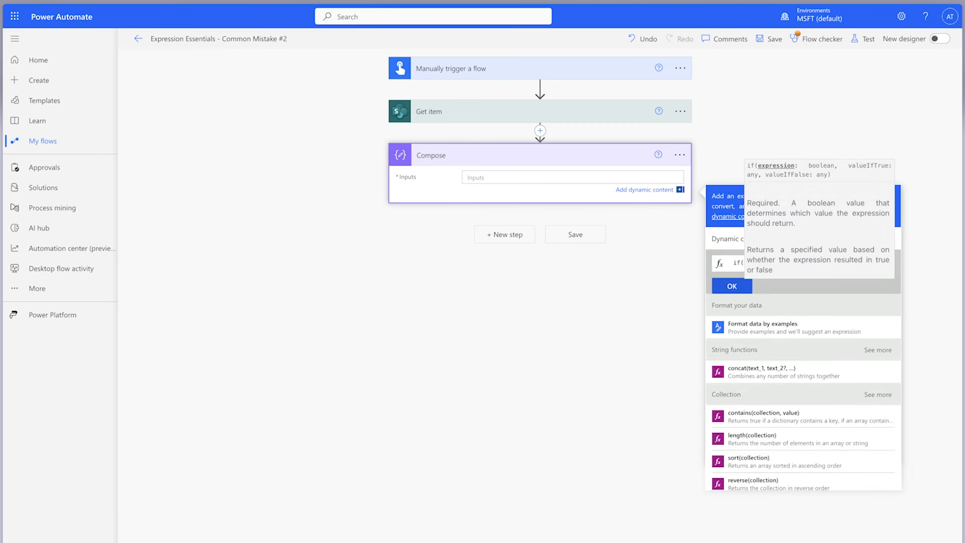
pyautogui.click(731, 241)
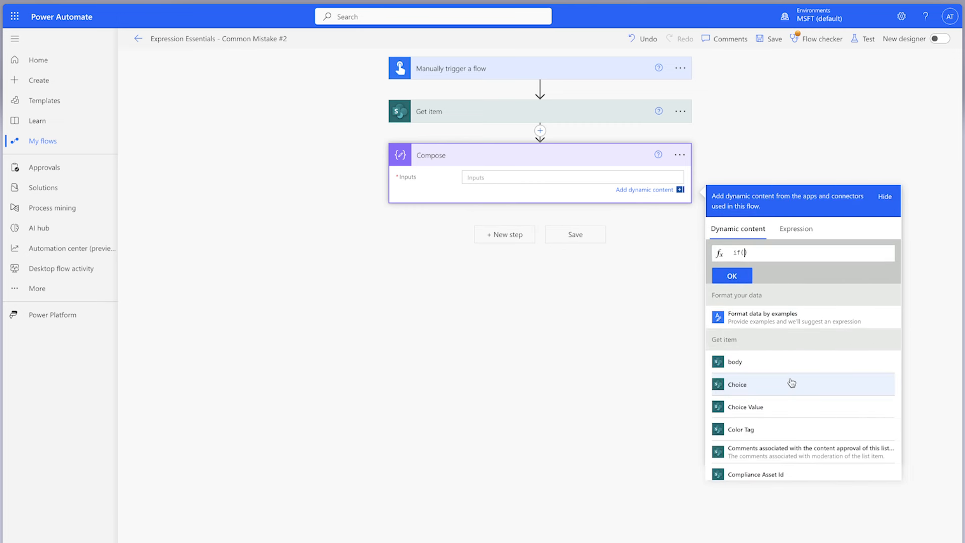
pyautogui.scroll(-1, 791, 383)
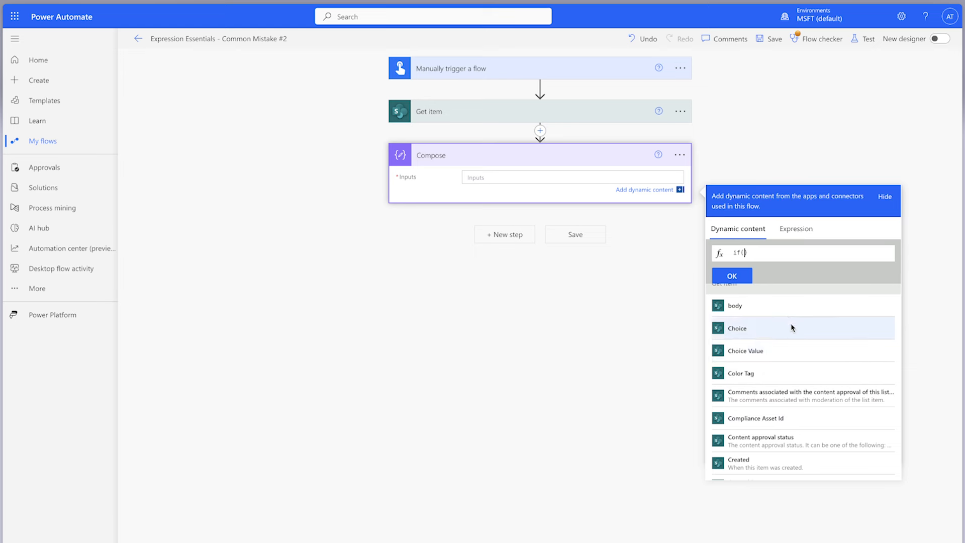
pyautogui.click(801, 348)
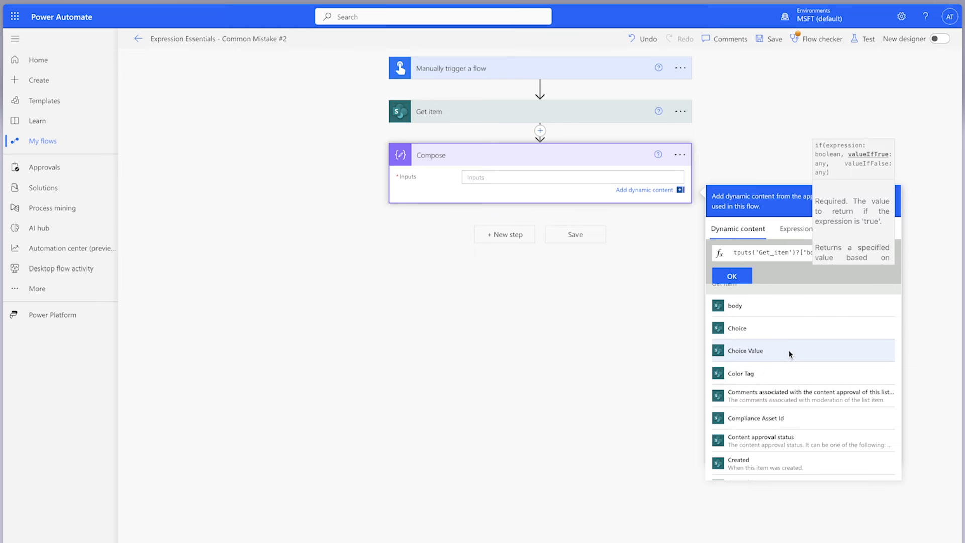
pyautogui.write(",''")
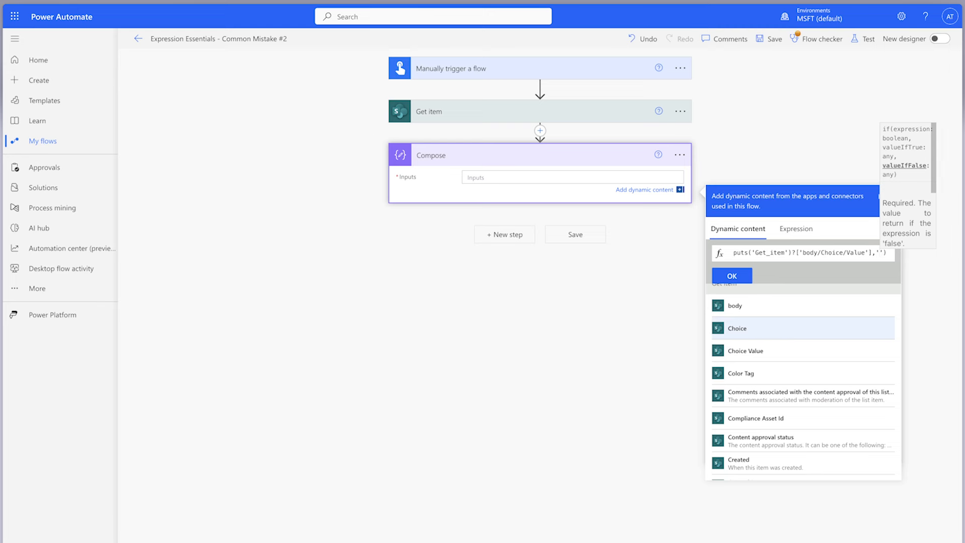
pyautogui.write('Default Value')
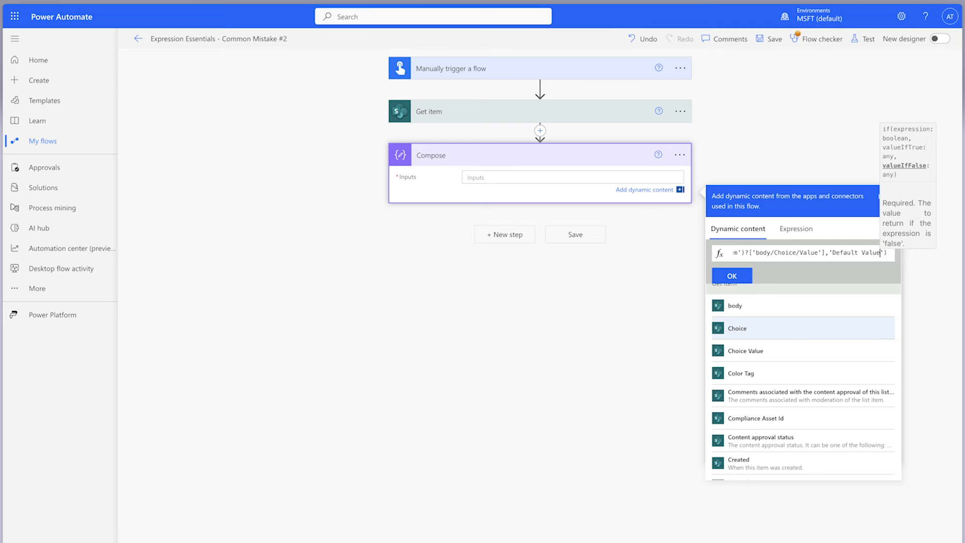
pyautogui.click(732, 276)
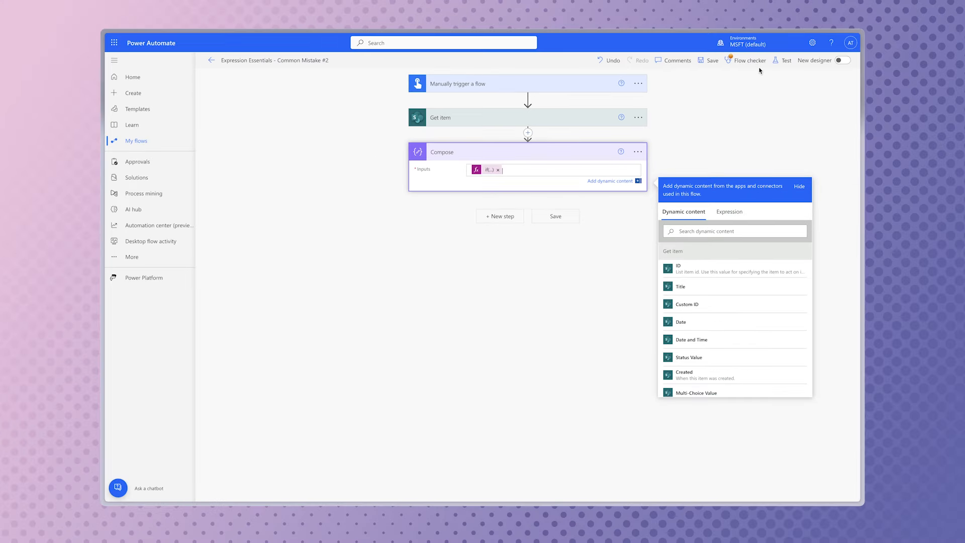
# Step: Save the flow and run a manual test of the two-argument if() expression
pyautogui.click(783, 62)
pyautogui.click(743, 487)
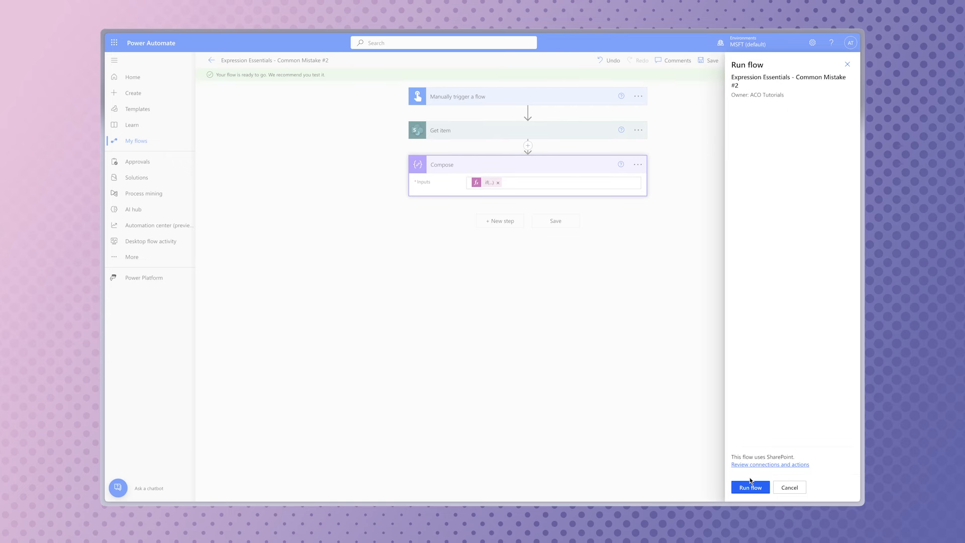
pyautogui.click(750, 485)
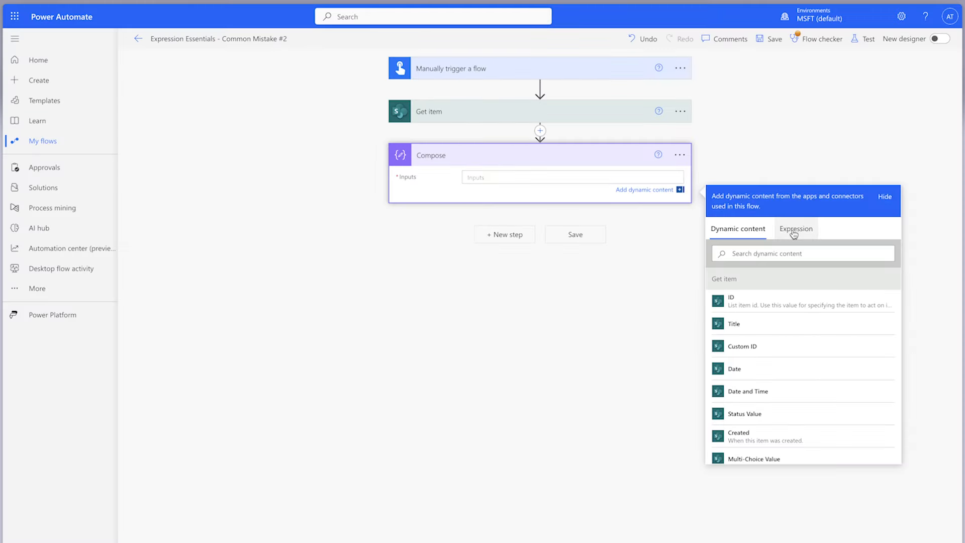
# Step: Write an if() expression in the empty Compose action with the Choice Value dynamic content as first argument and '' as second
pyautogui.click(795, 224)
pyautogui.write('if(')
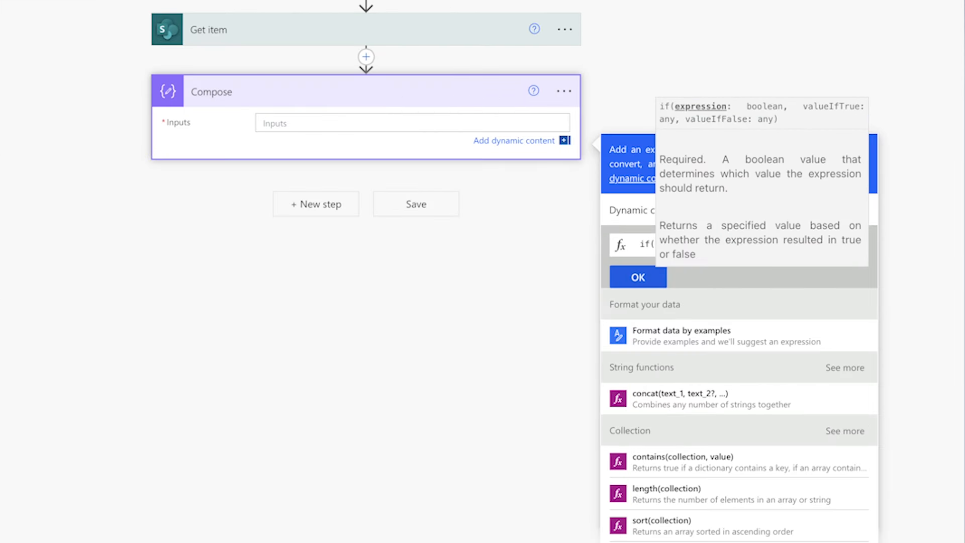
pyautogui.click(630, 210)
pyautogui.click(737, 373)
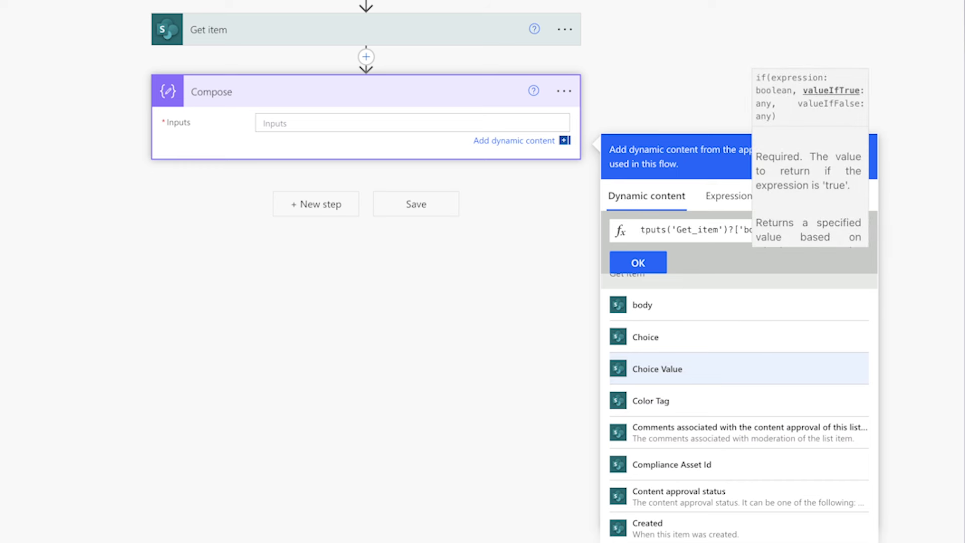
pyautogui.click(720, 371)
pyautogui.write(",''")
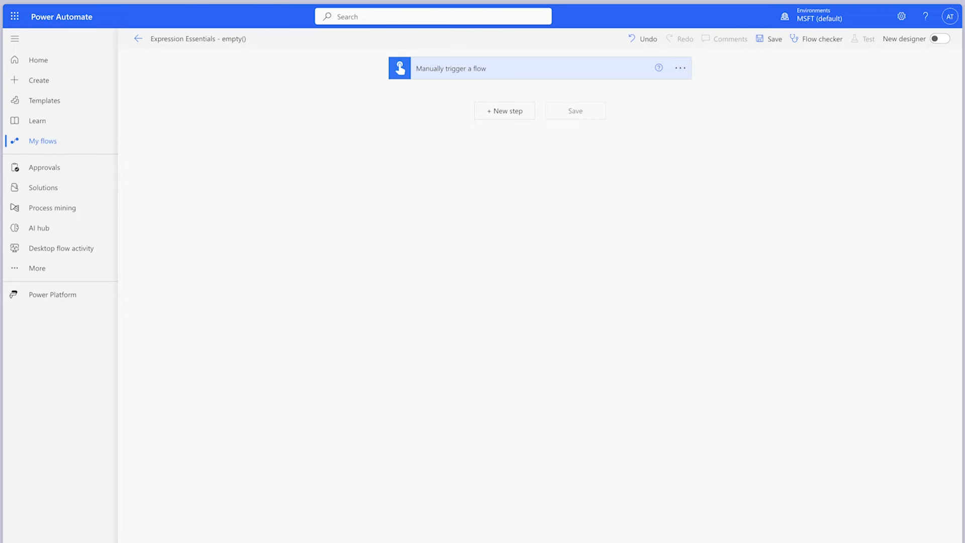
# Step: Add a Get response details action for the form Sample Form with File Uploads with Response Id 13
pyautogui.click(506, 113)
pyautogui.write('get response')
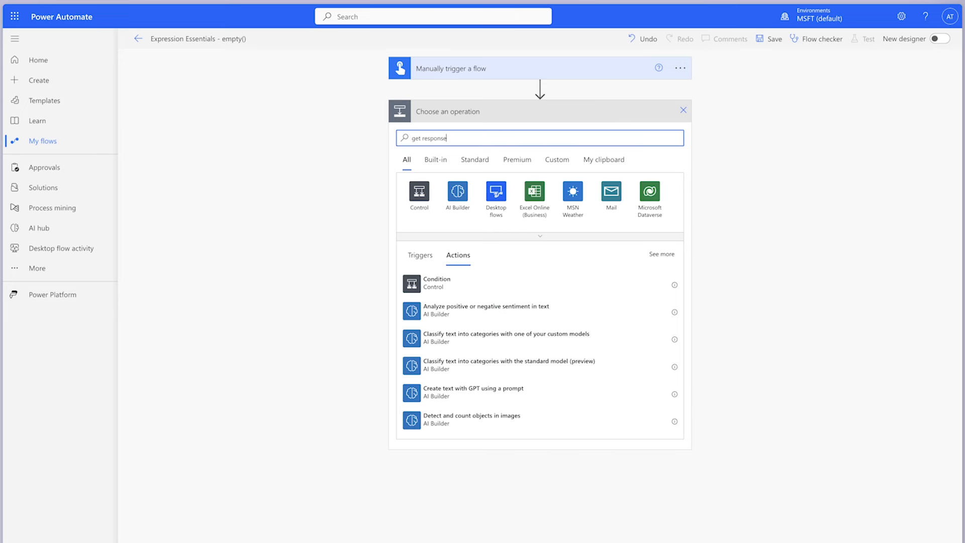
pyautogui.click(472, 282)
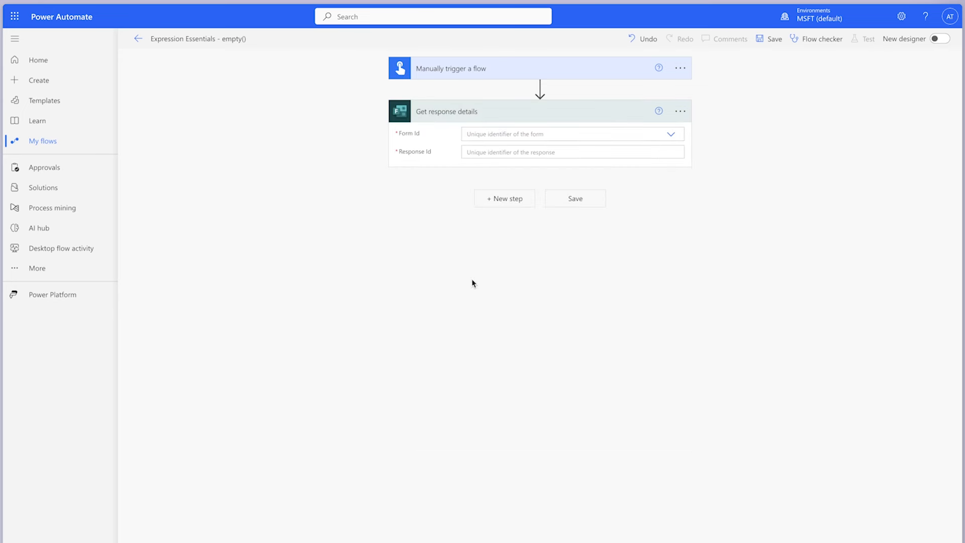
pyautogui.click(671, 134)
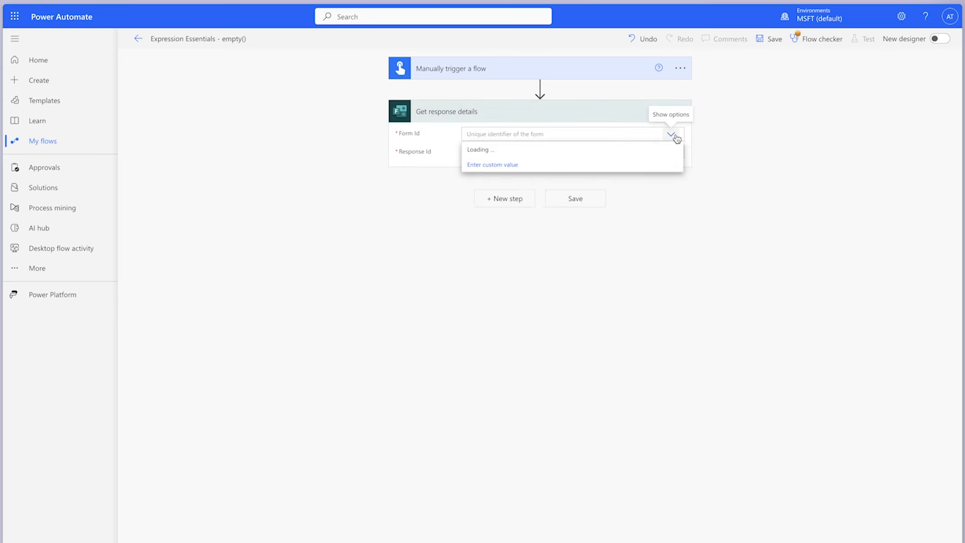
pyautogui.click(554, 170)
pyautogui.click(508, 152)
pyautogui.write('13')
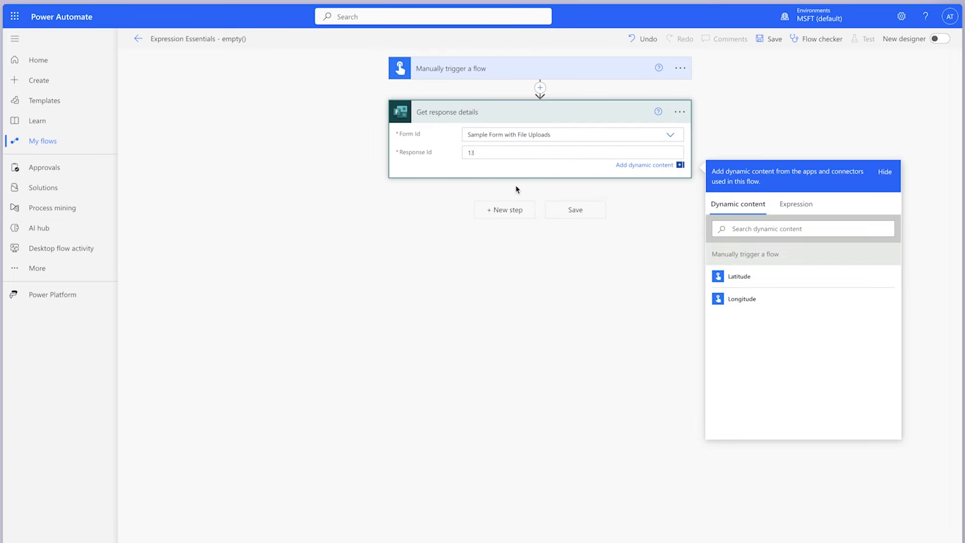
# Step: Add a Compose action below Get response details and rename it Compose - File Upload
pyautogui.click(507, 210)
pyautogui.write('compose')
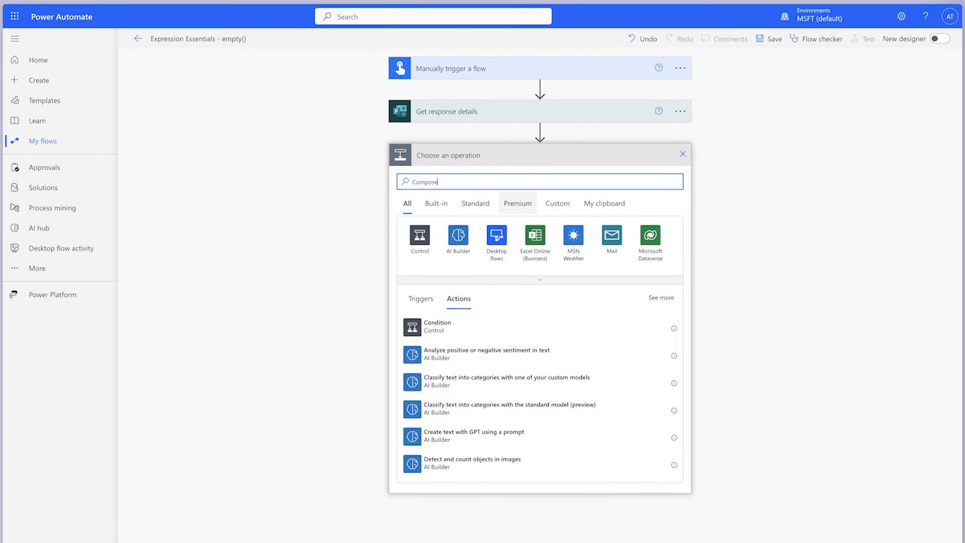
pyautogui.click(508, 326)
pyautogui.click(679, 154)
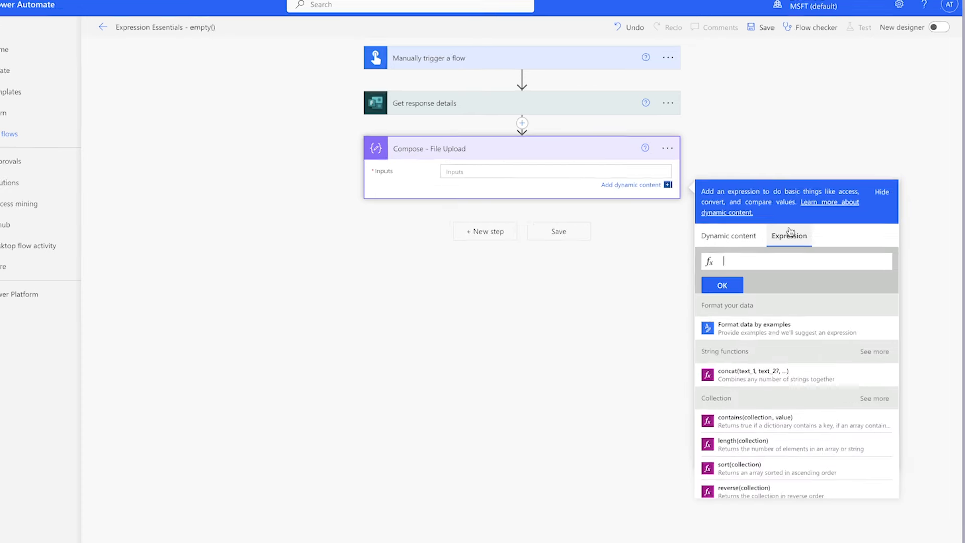
# Step: Set the Compose - File Upload input to an empty() expression with the Single file upload dynamic content as its argument
pyautogui.write('mpty(')
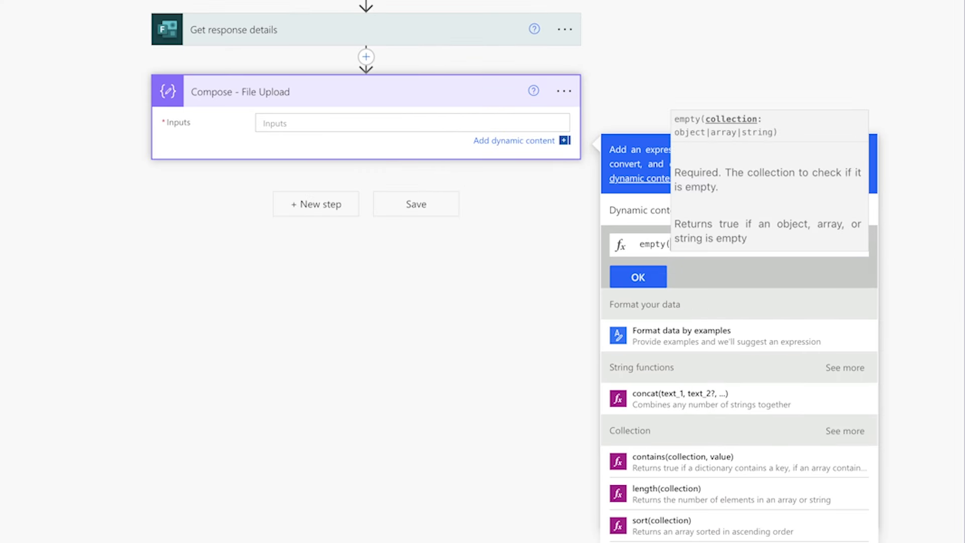
pyautogui.click(654, 209)
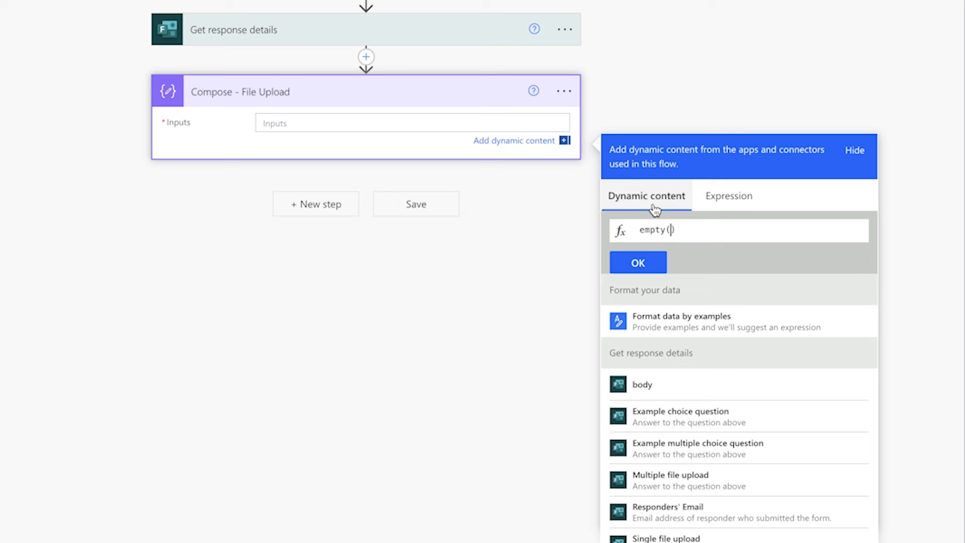
pyautogui.scroll(-1, 722, 408)
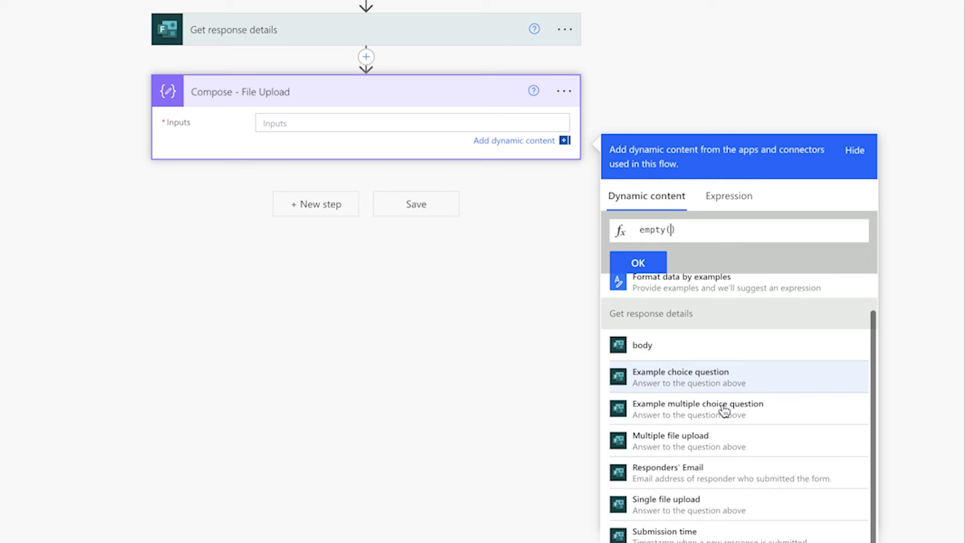
pyautogui.click(721, 503)
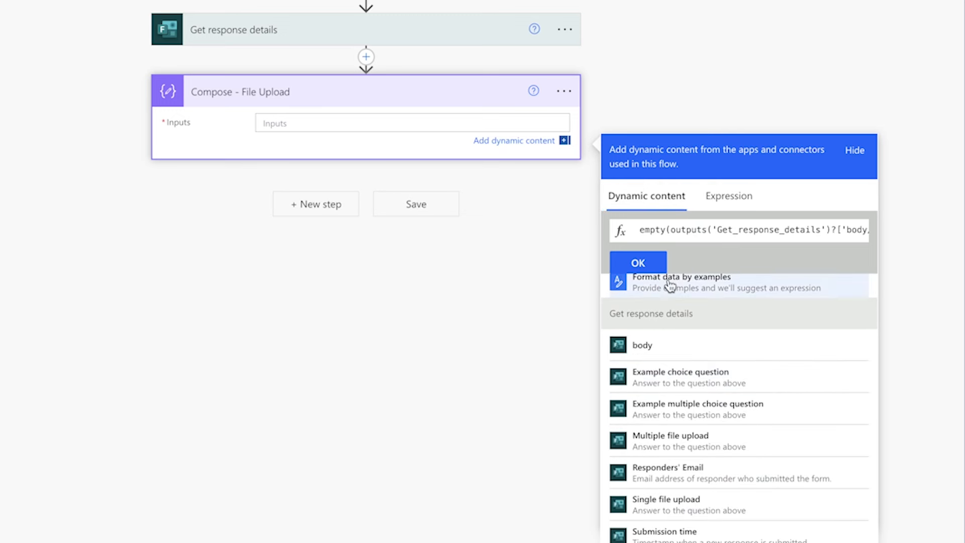
pyautogui.click(638, 262)
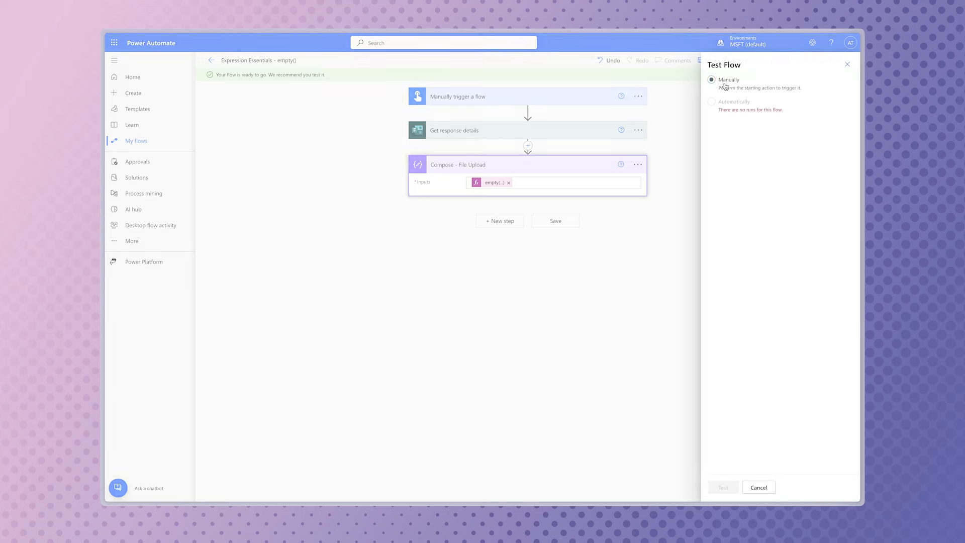
# Step: Run a manual test of the empty() file upload flow and open the Compose - File Upload run result
pyautogui.click(722, 487)
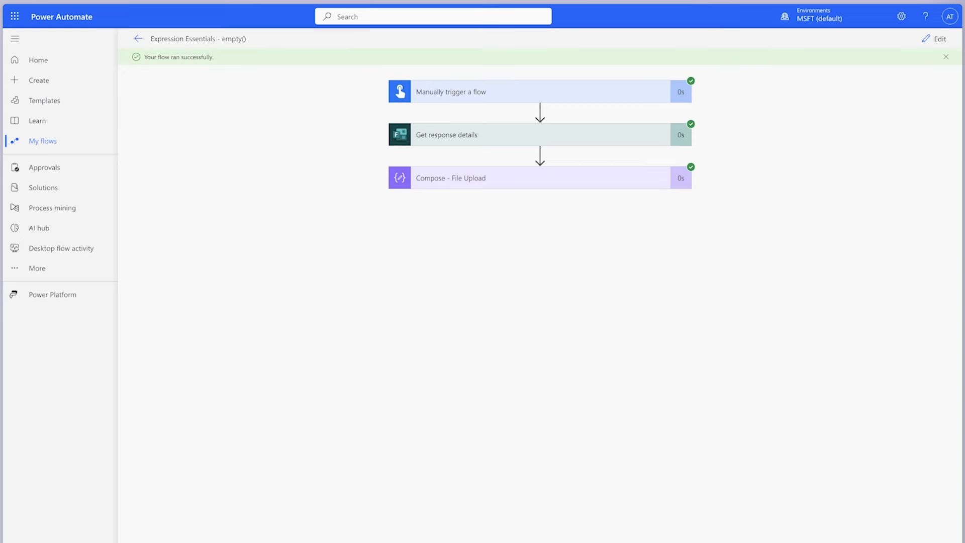
pyautogui.click(545, 189)
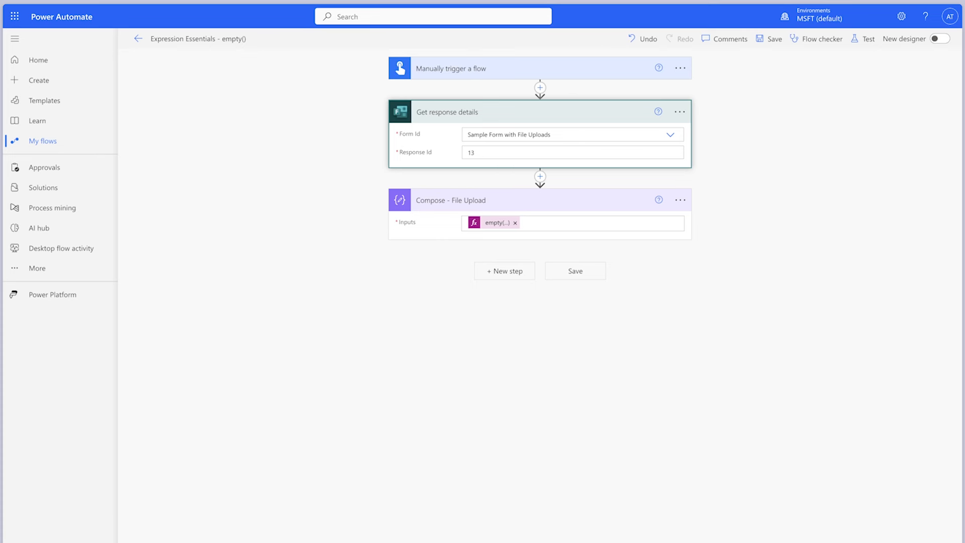
# Step: Set the Response Id in Get response details to 14, and save and manually test the flow
pyautogui.doubleClick(470, 153)
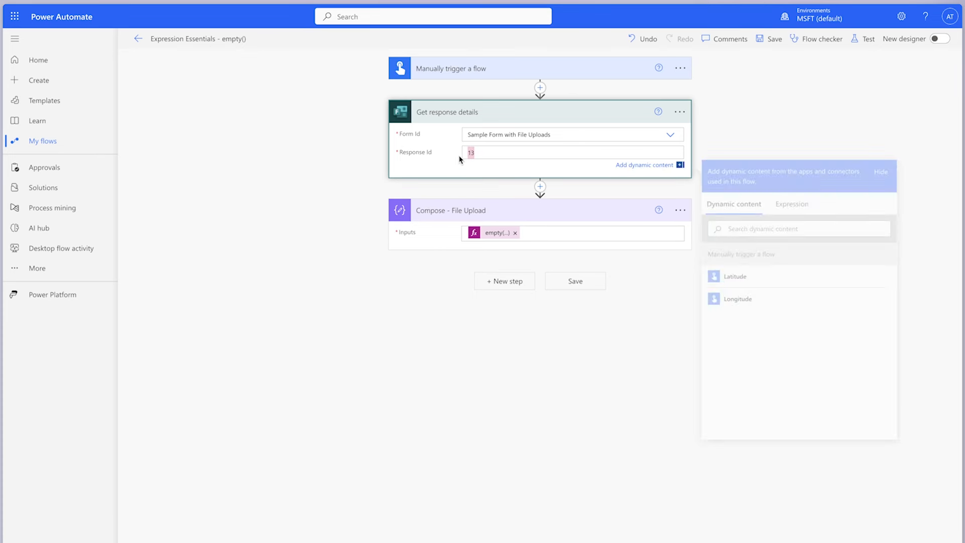
pyautogui.write('14')
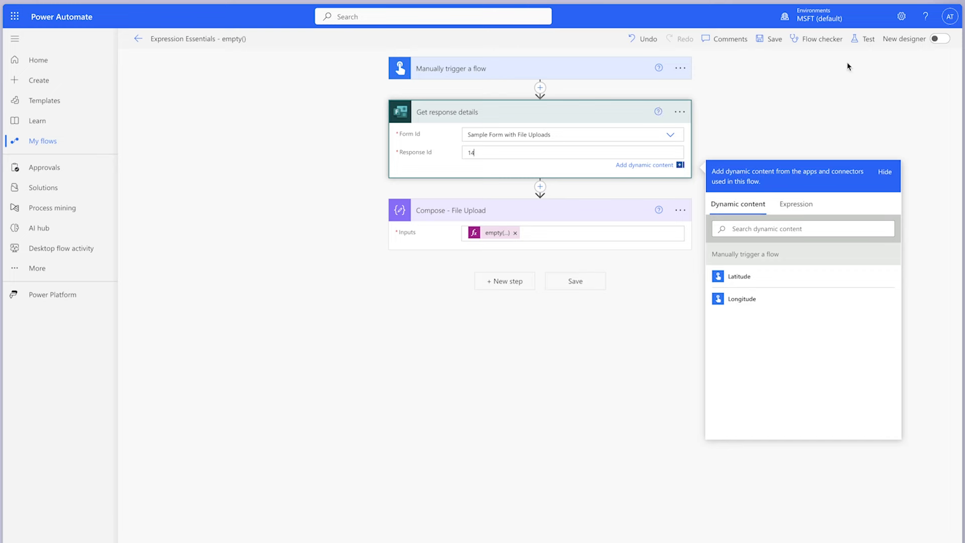
pyautogui.click(865, 45)
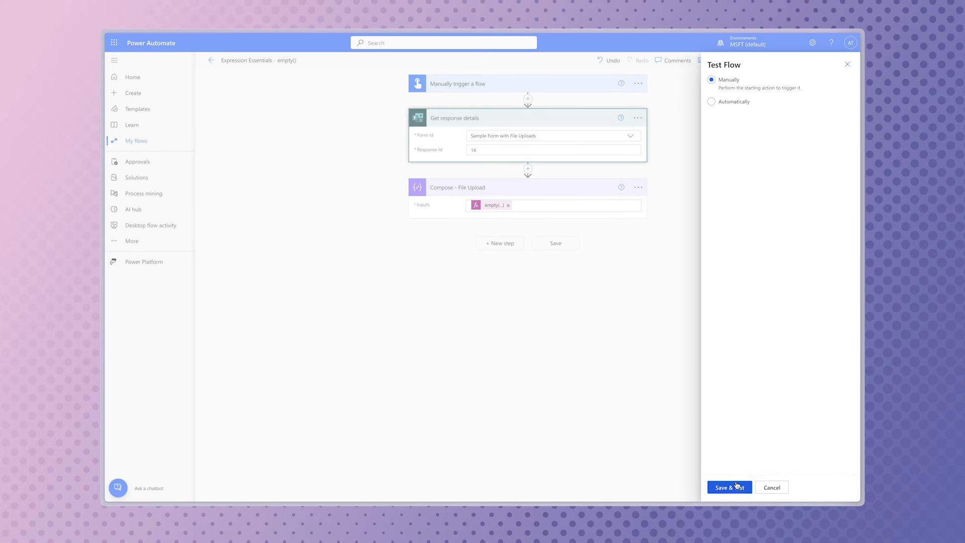
pyautogui.click(735, 487)
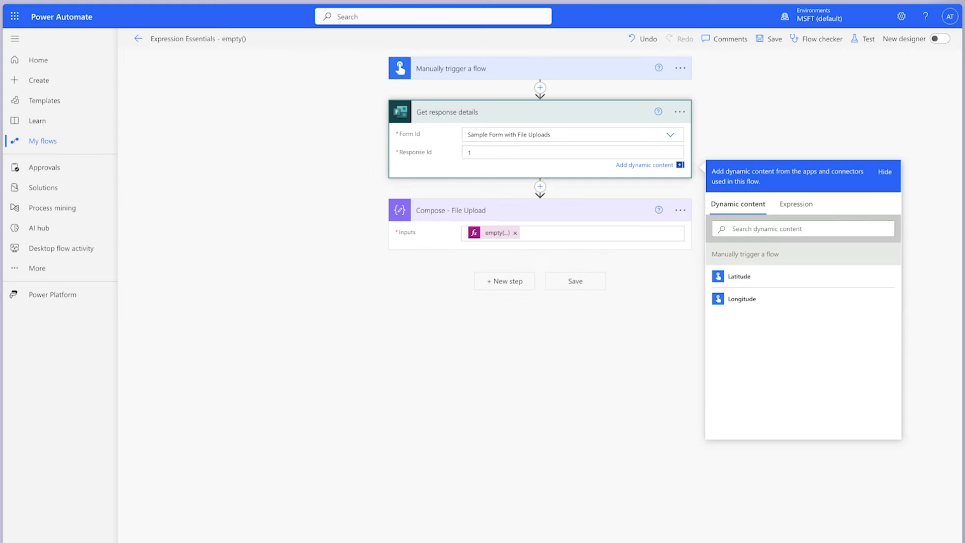
# Step: Save and manually test the flow with Response Id 1, and open the Compose - File Upload run result
pyautogui.click(863, 39)
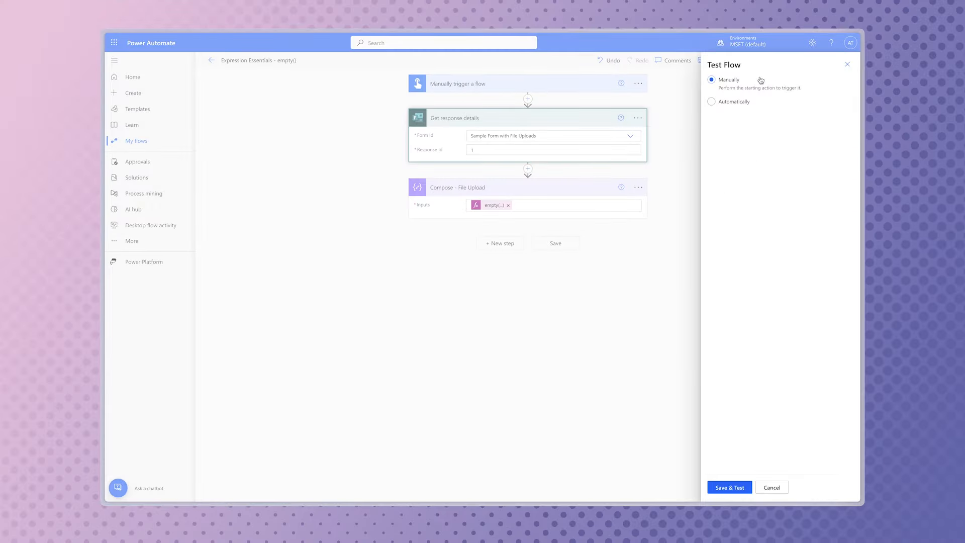
pyautogui.click(731, 485)
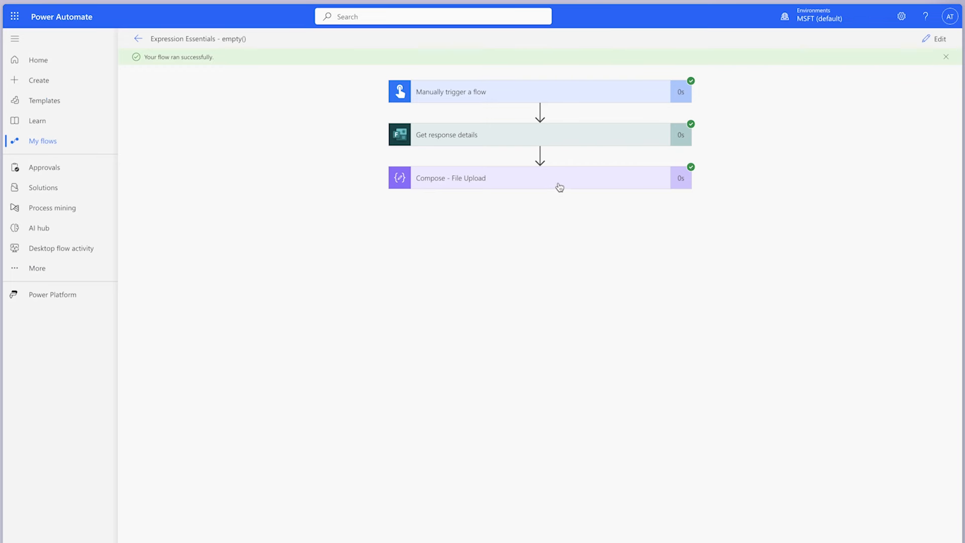
pyautogui.click(542, 187)
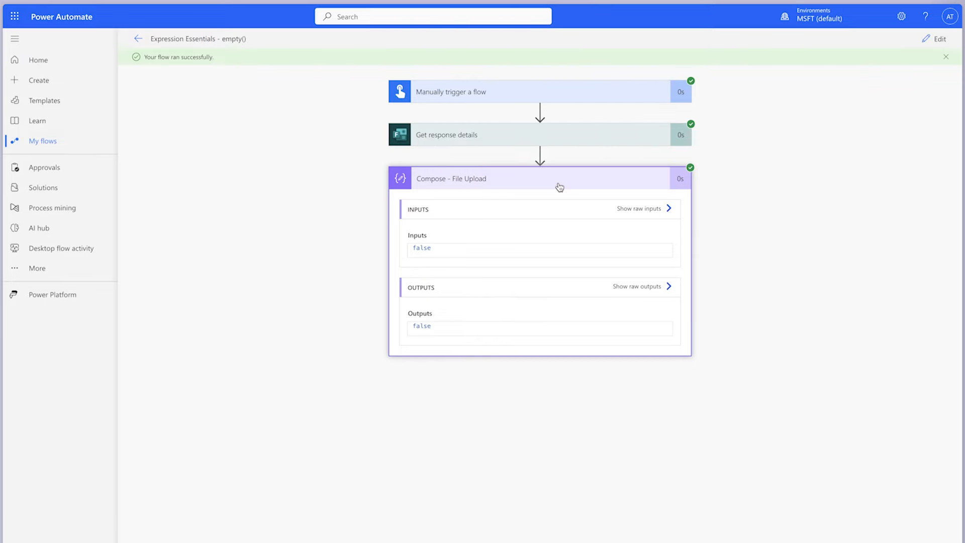
# Step: Switch to the SharePoint Simple List and examine its columns for items with blank values
pyautogui.hscroll(4, 595, 322)
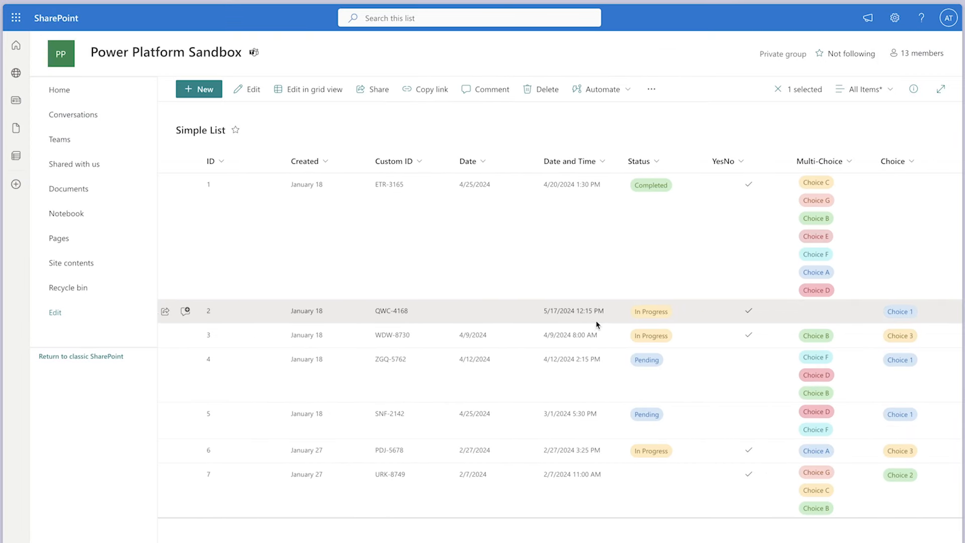
pyautogui.hscroll(3, 596, 324)
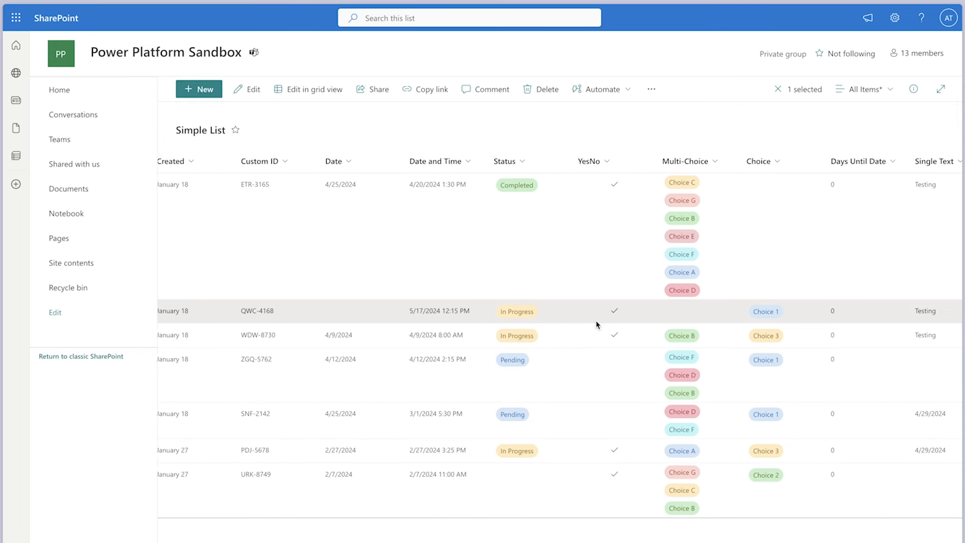
pyautogui.hscroll(2, 596, 324)
pyautogui.hscroll(1, 655, 324)
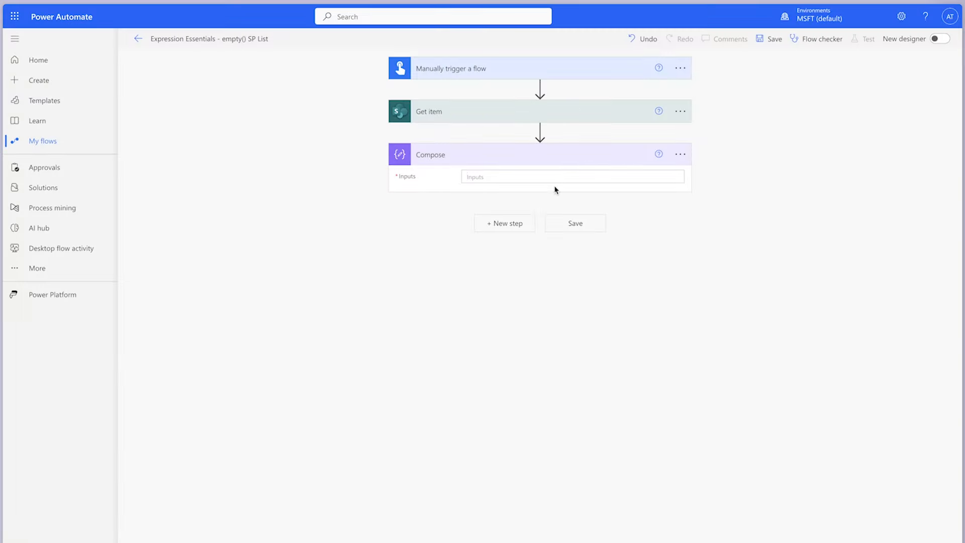
# Step: In the empty() SP List flow, set the Compose input to the expression empty(outputs('Get_item')?['body/Date']) using the Date dynamic content
pyautogui.click(553, 177)
pyautogui.click(794, 224)
pyautogui.write('e')
pyautogui.press('Return')
pyautogui.click(646, 210)
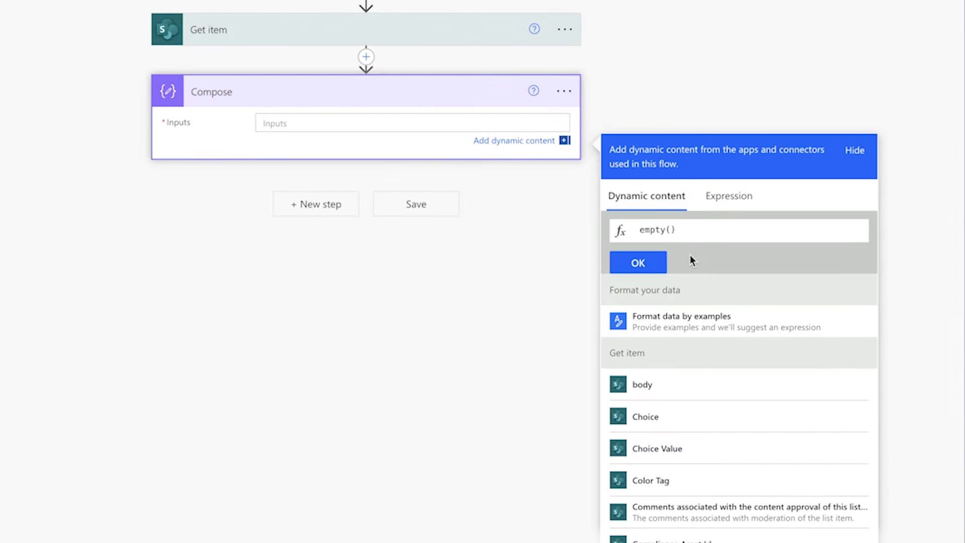
pyautogui.scroll(-10, 710, 367)
pyautogui.click(709, 370)
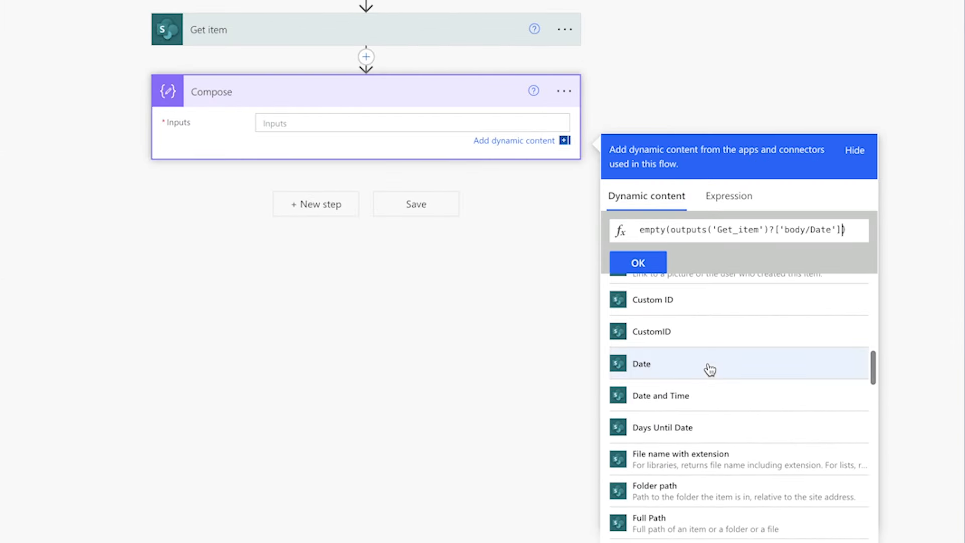
pyautogui.click(652, 265)
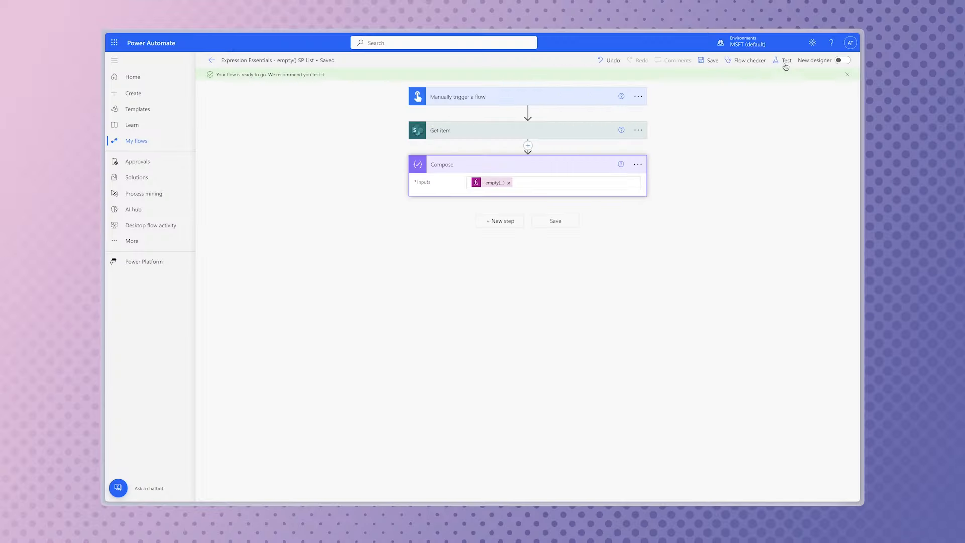
# Step: Run a manual test of the empty() Date expression and open the Compose run result
pyautogui.click(753, 60)
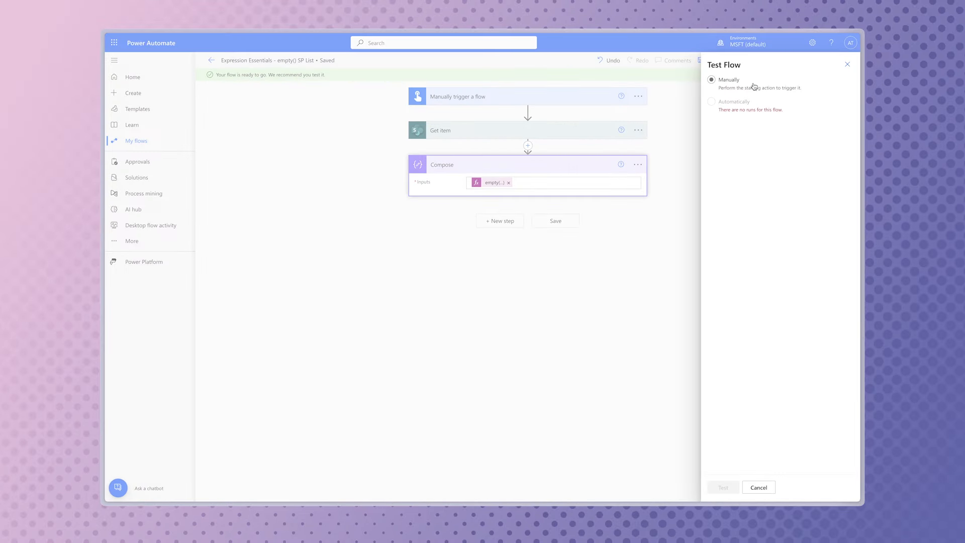
pyautogui.click(724, 487)
pyautogui.click(759, 487)
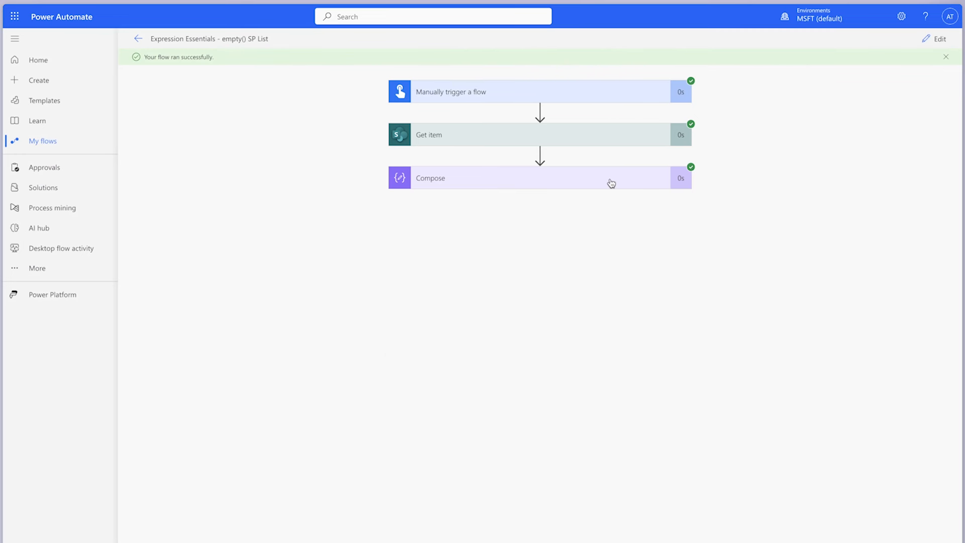
pyautogui.click(583, 175)
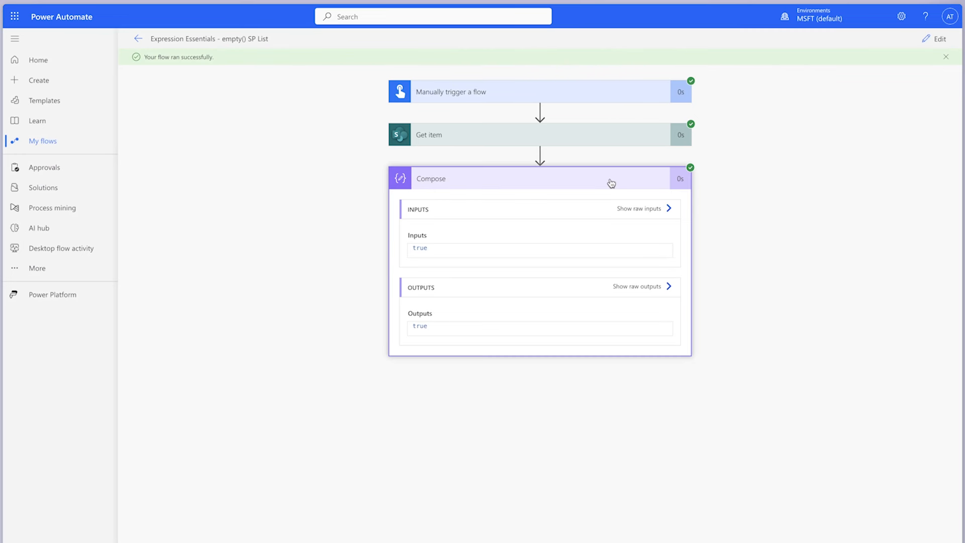
# Step: Edit the flow and replace the Multi-Choice argument of the Compose empty() expression with outputs('Get_item')?['body/Status']
pyautogui.click(935, 40)
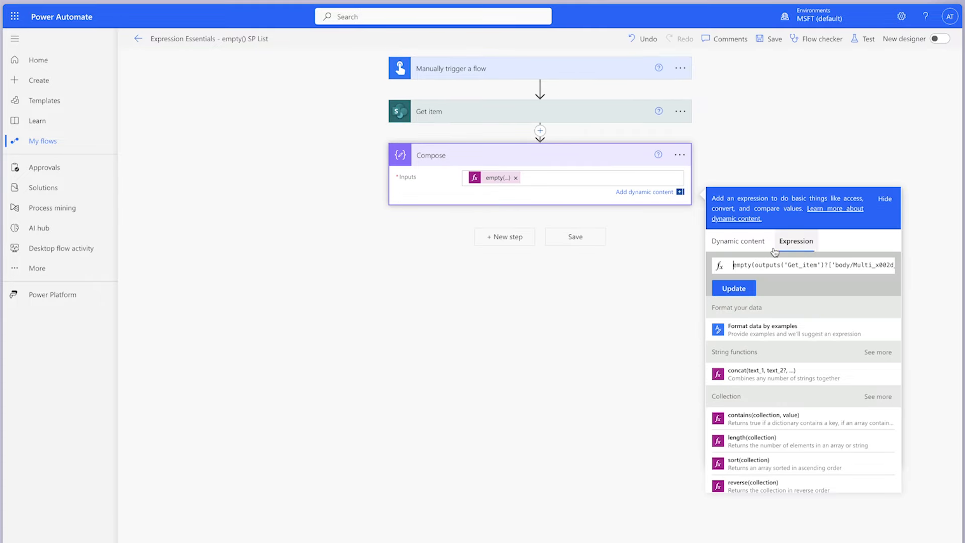
pyautogui.hscroll(2, 831, 262)
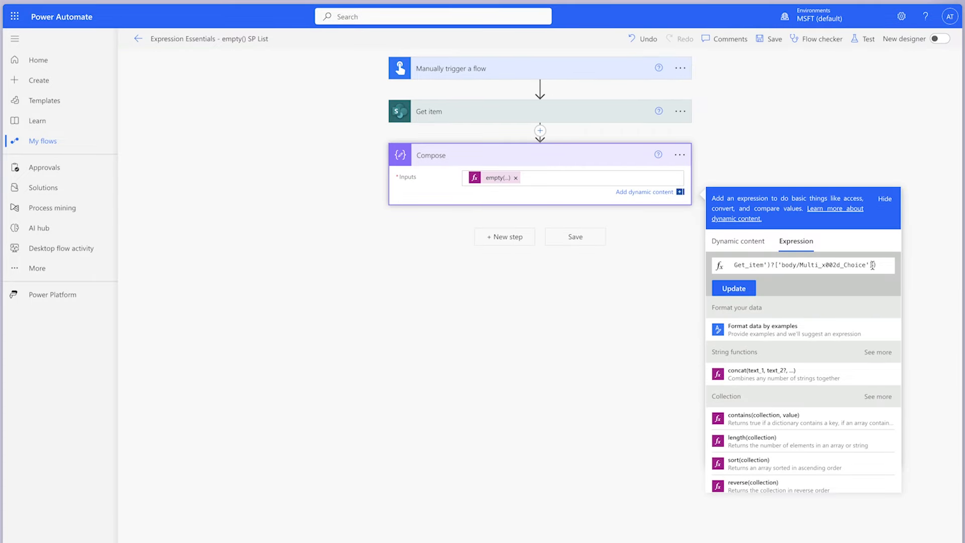
pyautogui.click(757, 241)
pyautogui.scroll(-2, 814, 377)
pyautogui.scroll(-10, 814, 377)
pyautogui.scroll(-10, 814, 377)
pyautogui.scroll(3, 804, 391)
pyautogui.click(748, 281)
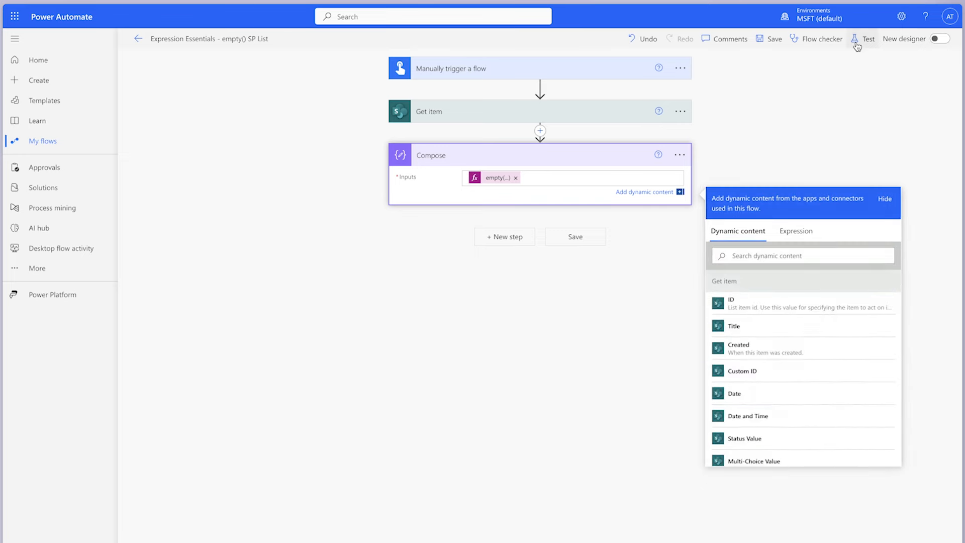
# Step: Save and manually test the updated empty() SP List flow, and open the Compose run result
pyautogui.click(857, 45)
pyautogui.click(801, 523)
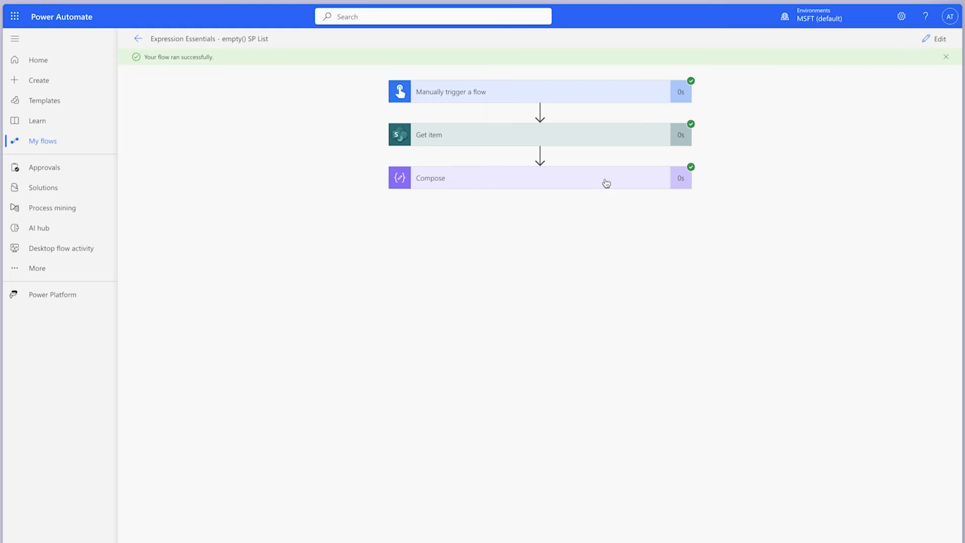
pyautogui.click(607, 182)
# Step: Edit the flow, replace the Status argument of the Compose empty() expression with the YesNo dynamic content, and run a manual test
pyautogui.click(934, 41)
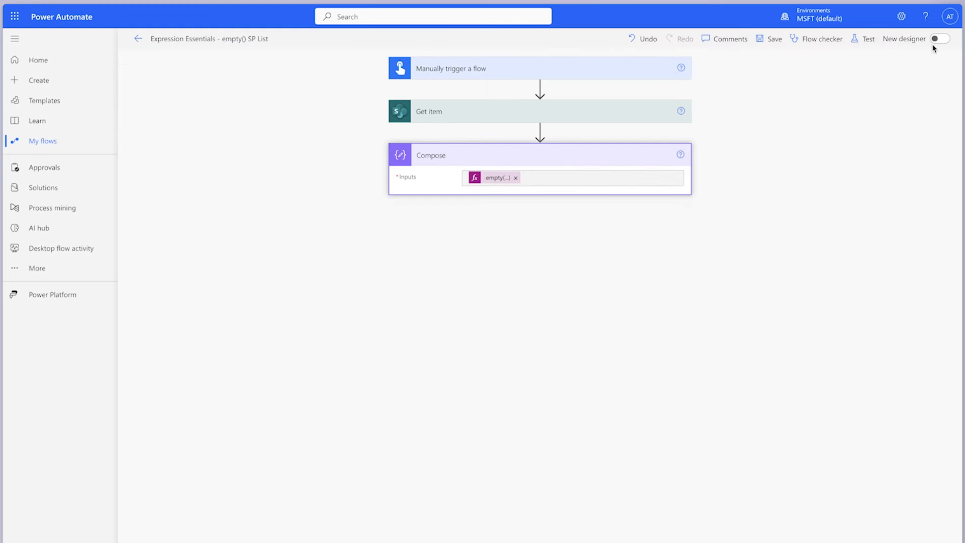
pyautogui.click(498, 178)
pyautogui.moveTo(754, 265); pyautogui.dragTo(874, 266)
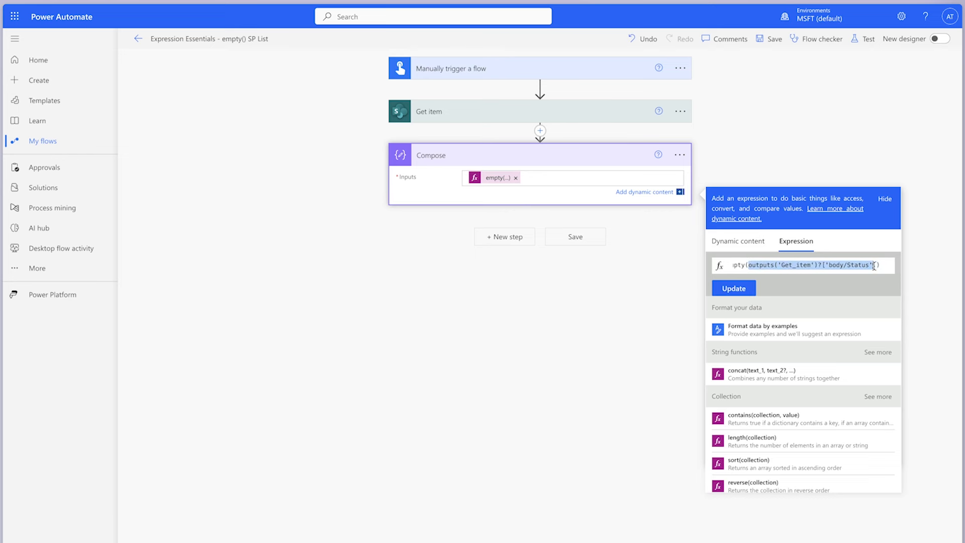
pyautogui.click(739, 242)
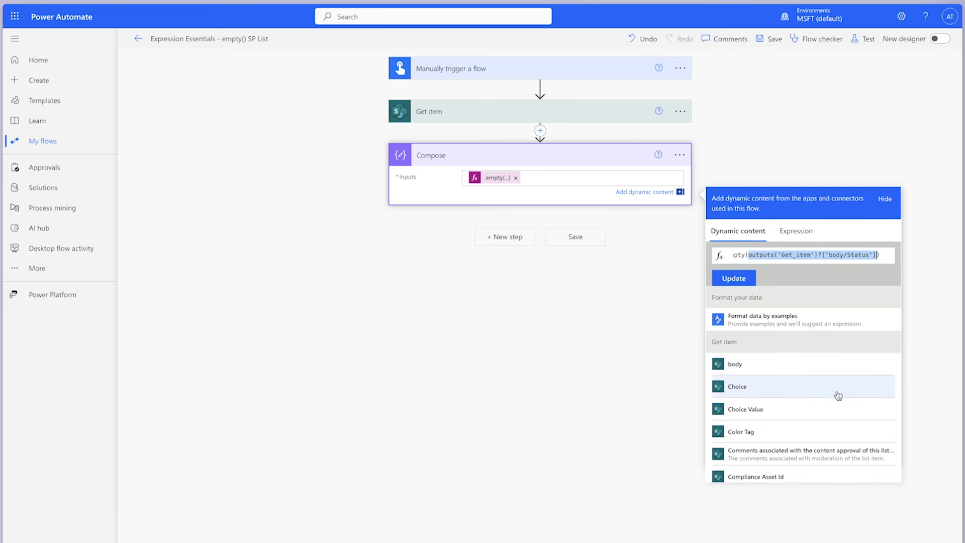
pyautogui.scroll(-15, 837, 395)
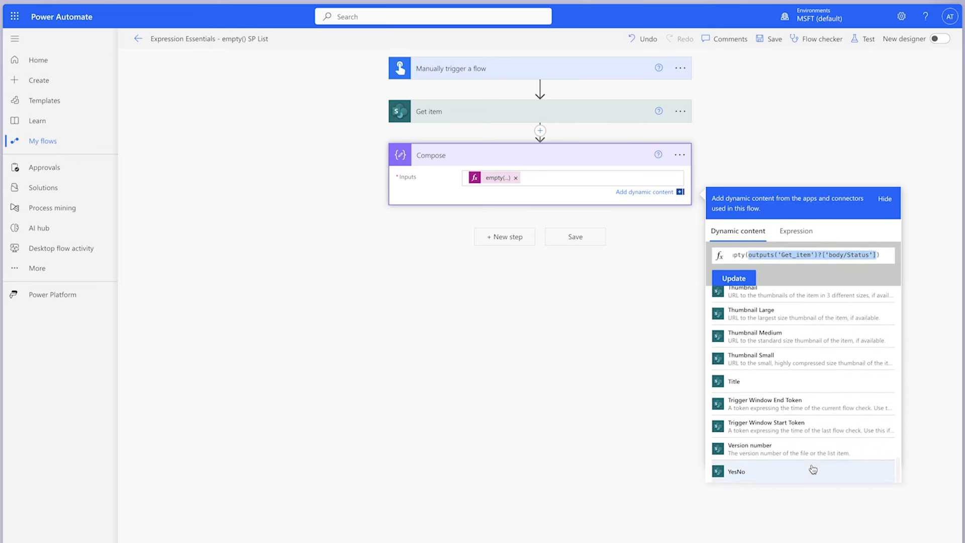
pyautogui.click(734, 278)
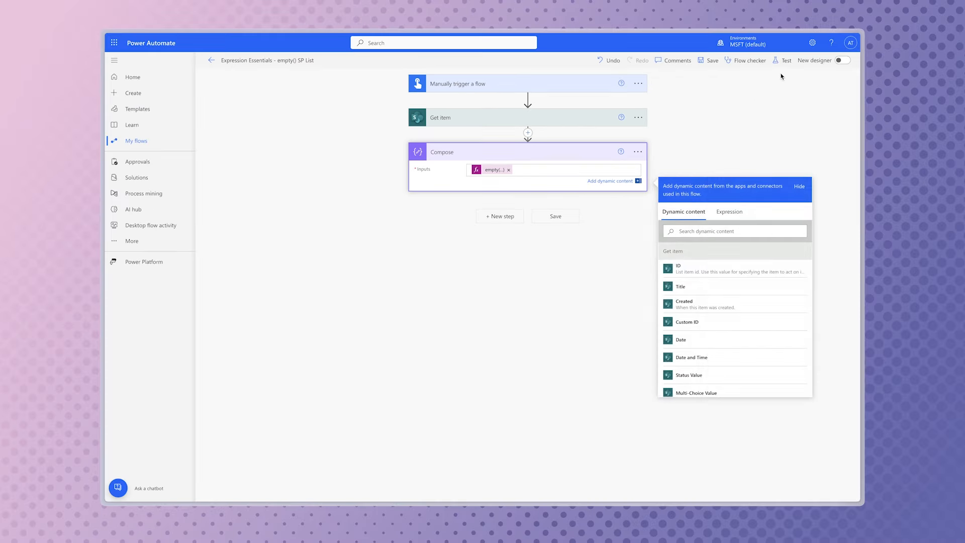
pyautogui.click(785, 62)
pyautogui.click(729, 487)
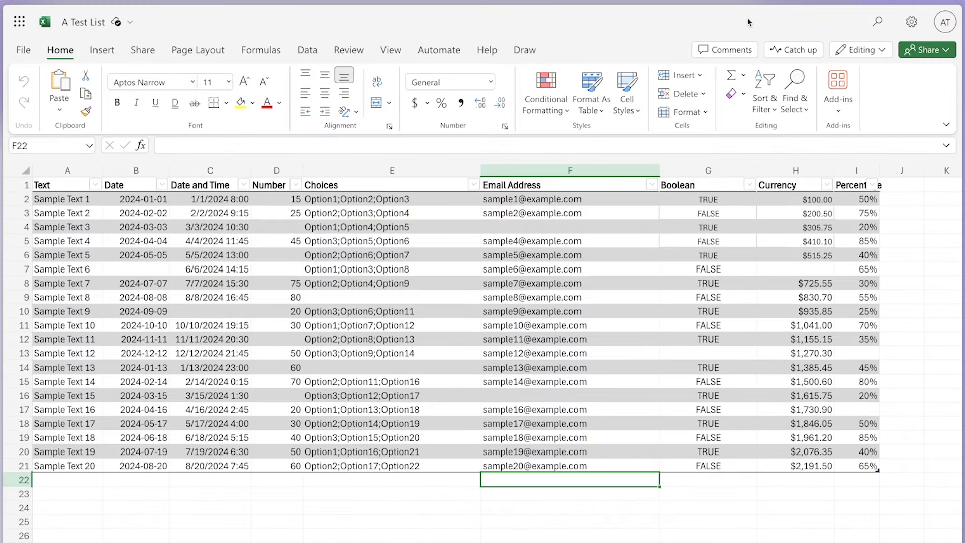
# Step: Select the first three data rows of the A Test List workbook and set Top Count to 3 in the flow's List rows present in a table action
pyautogui.moveTo(19, 199); pyautogui.dragTo(19, 227)
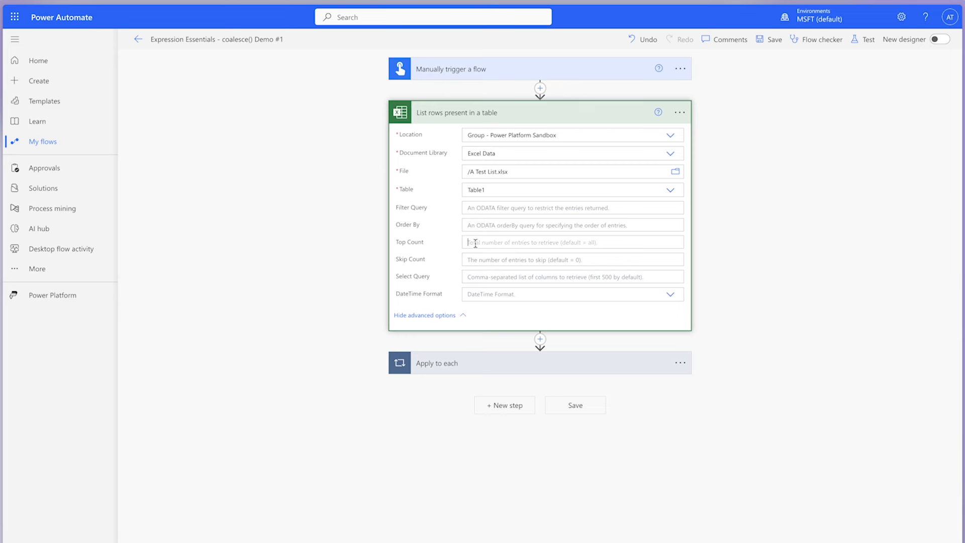
pyautogui.click(475, 244)
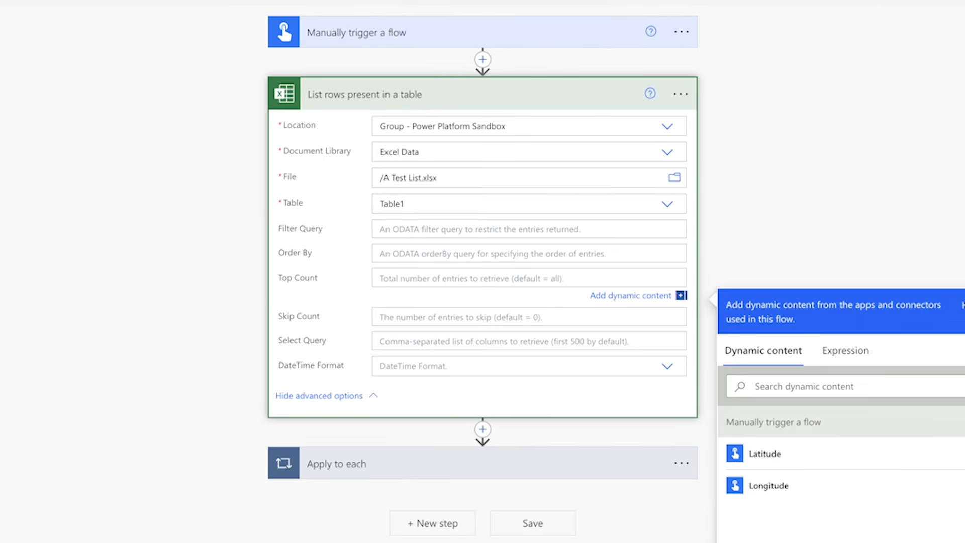
pyautogui.write('3')
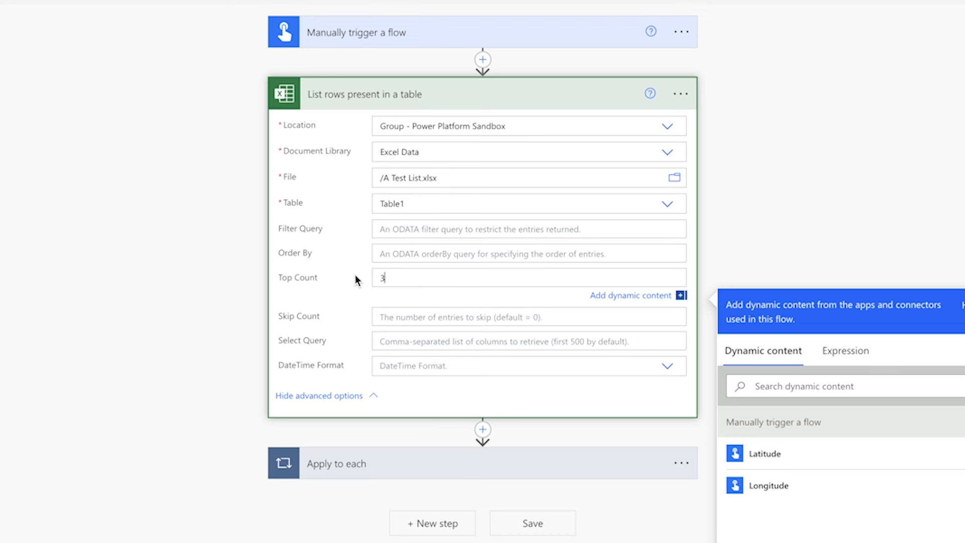
pyautogui.click(567, 104)
pyautogui.click(566, 103)
# Step: Inside Apply to each, set the Compose - Number input to the Number dynamic content from List rows present in a table
pyautogui.click(566, 150)
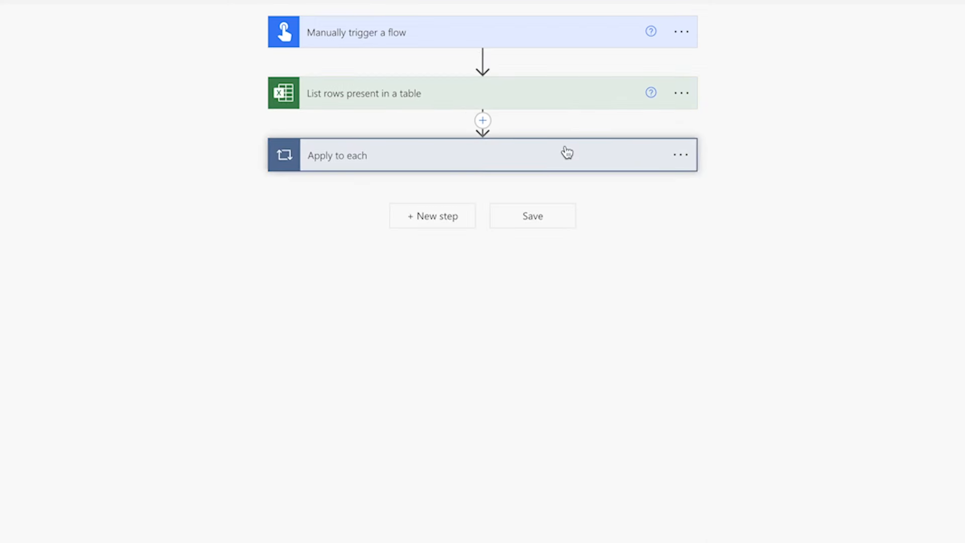
pyautogui.click(545, 272)
pyautogui.click(668, 388)
pyautogui.write('number')
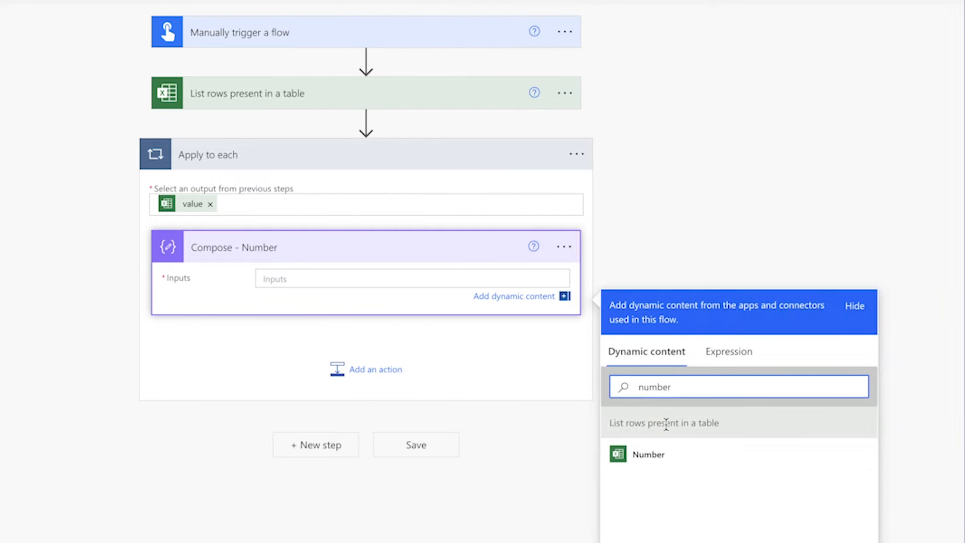
pyautogui.click(673, 453)
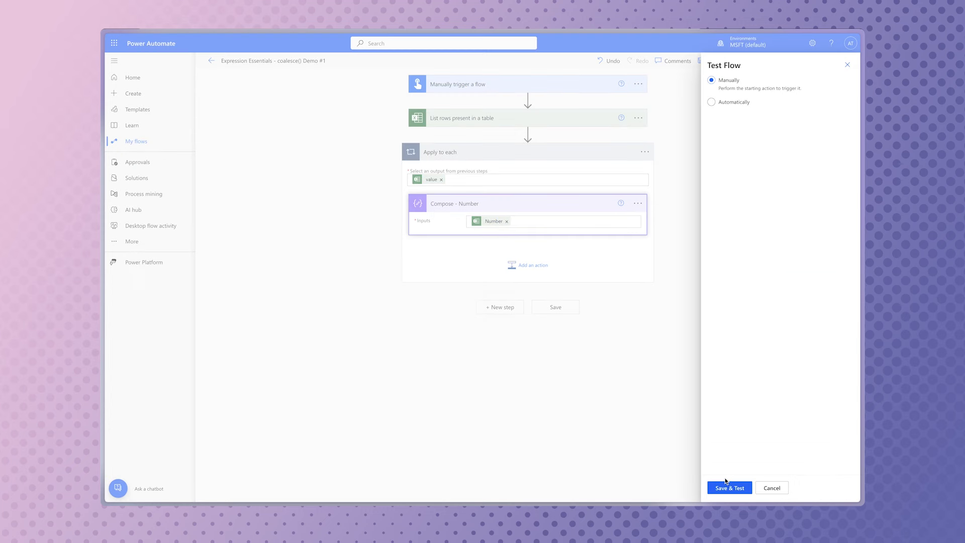
# Step: Save and manually test the coalesce() Demo #1 flow, and step through the Compose - Number results to the third iteration
pyautogui.click(727, 485)
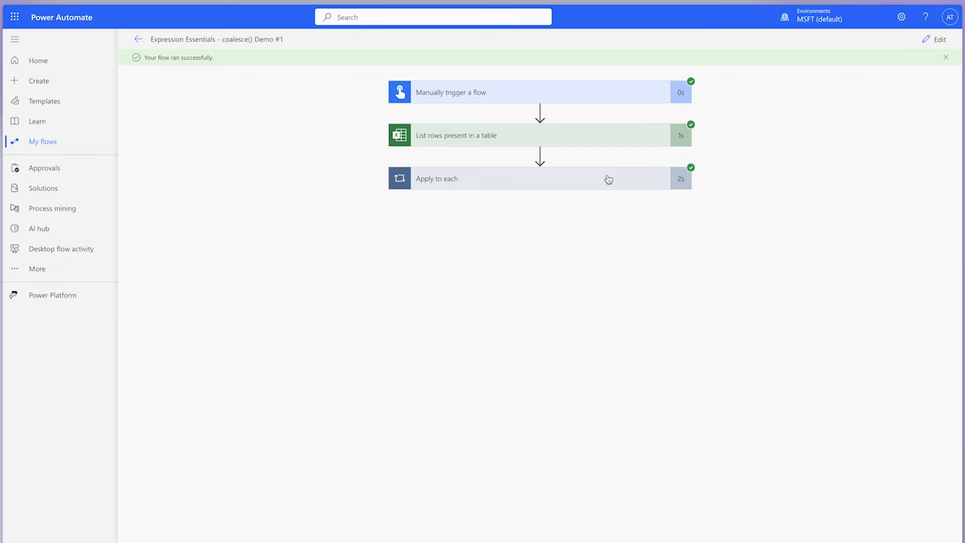
pyautogui.click(607, 179)
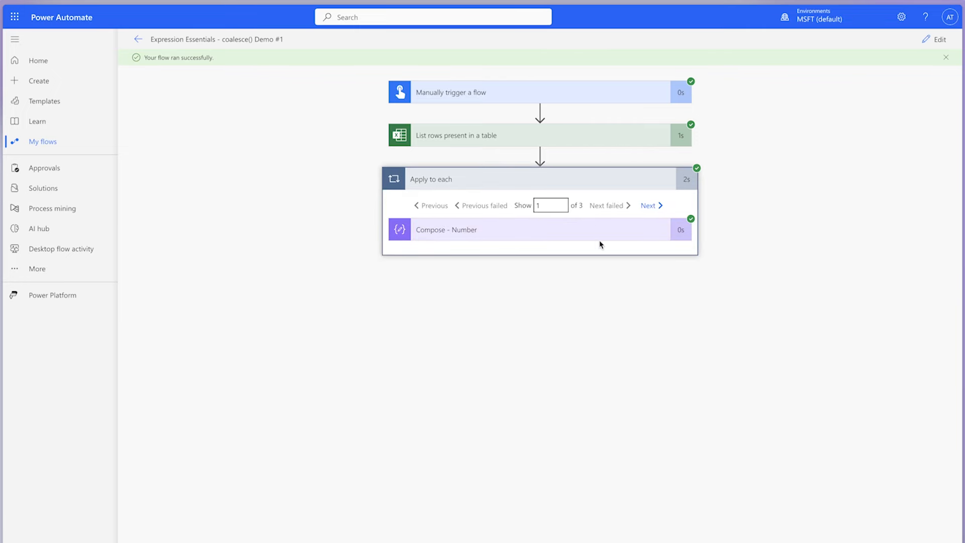
pyautogui.click(605, 237)
pyautogui.click(649, 205)
pyautogui.click(649, 205)
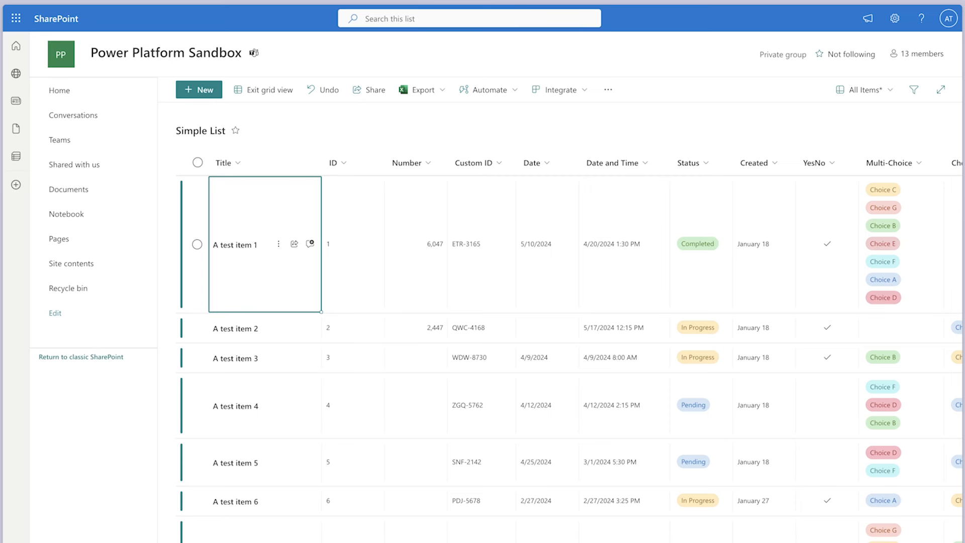
# Step: Select the first three items of the SharePoint Simple List and set Top Count to 3 in the flow's Get items action
pyautogui.click(197, 301)
pyautogui.click(197, 328)
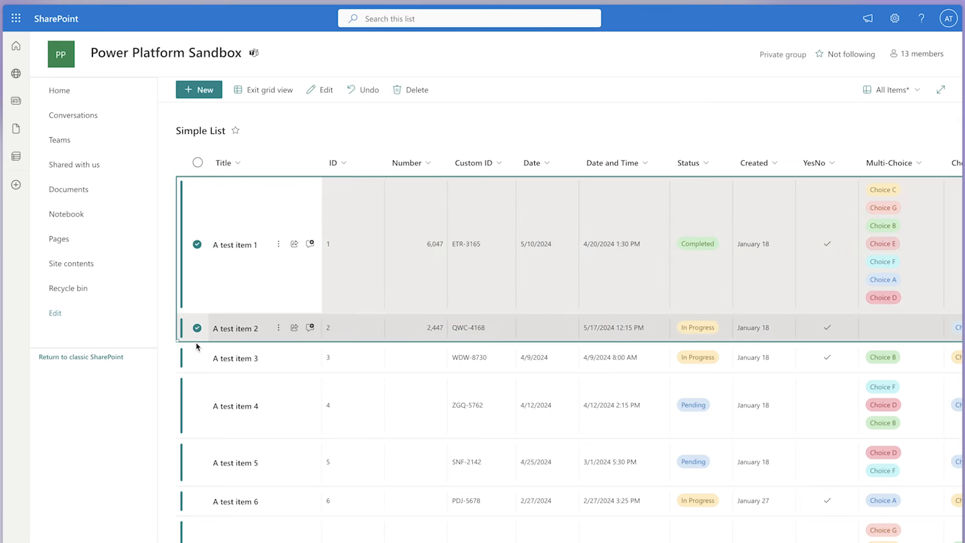
pyautogui.click(197, 357)
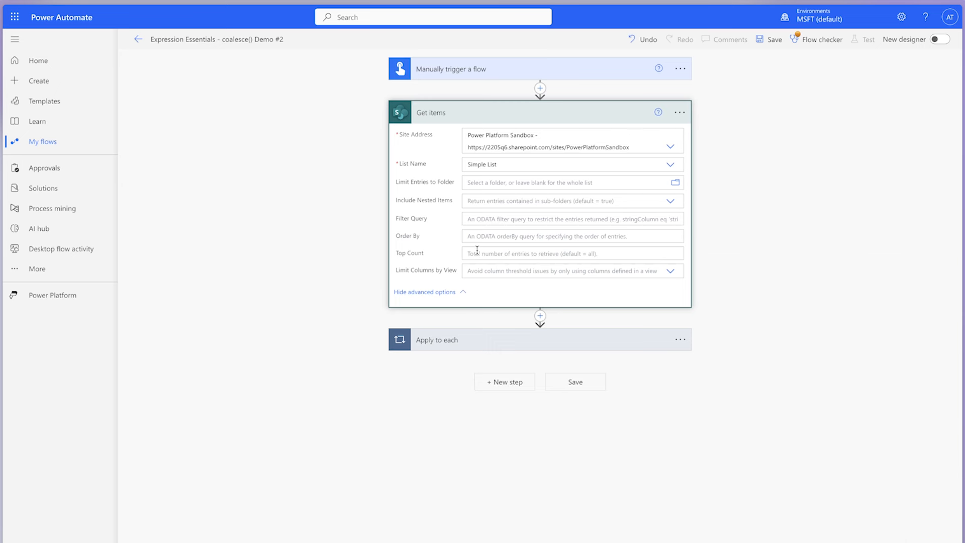
pyautogui.click(571, 254)
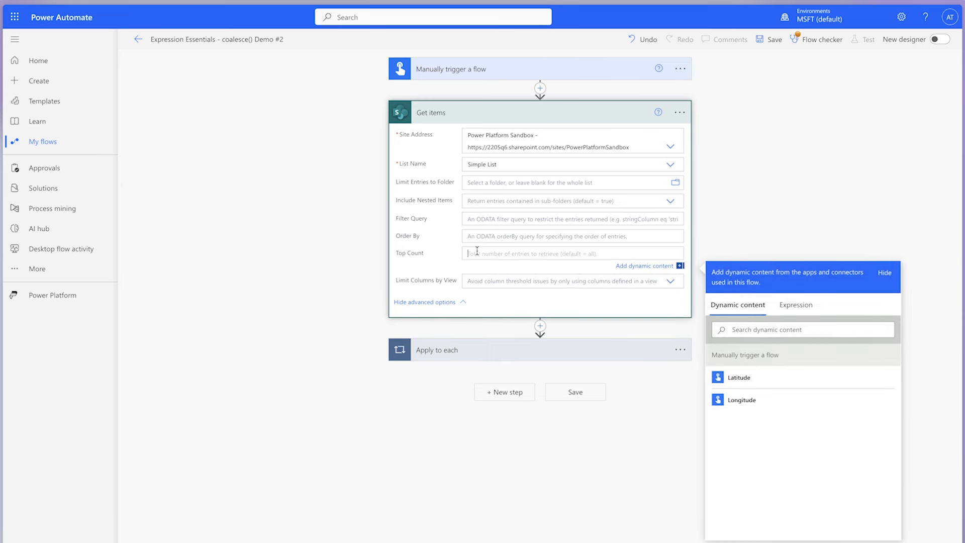
pyautogui.click(571, 111)
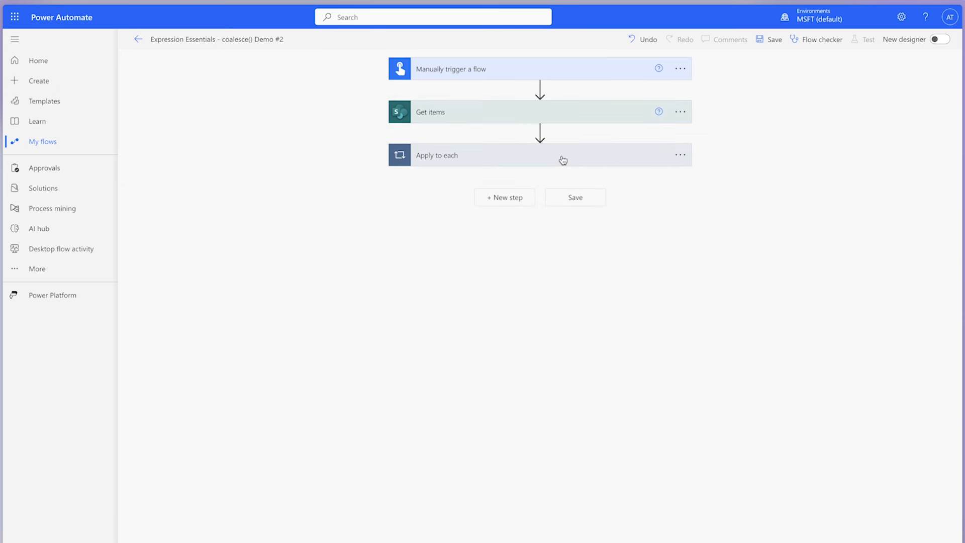
# Step: Inside Apply to each, set the Compose - Number input to the Number dynamic content from Get items
pyautogui.click(562, 158)
pyautogui.click(564, 221)
pyautogui.click(558, 241)
pyautogui.write('number')
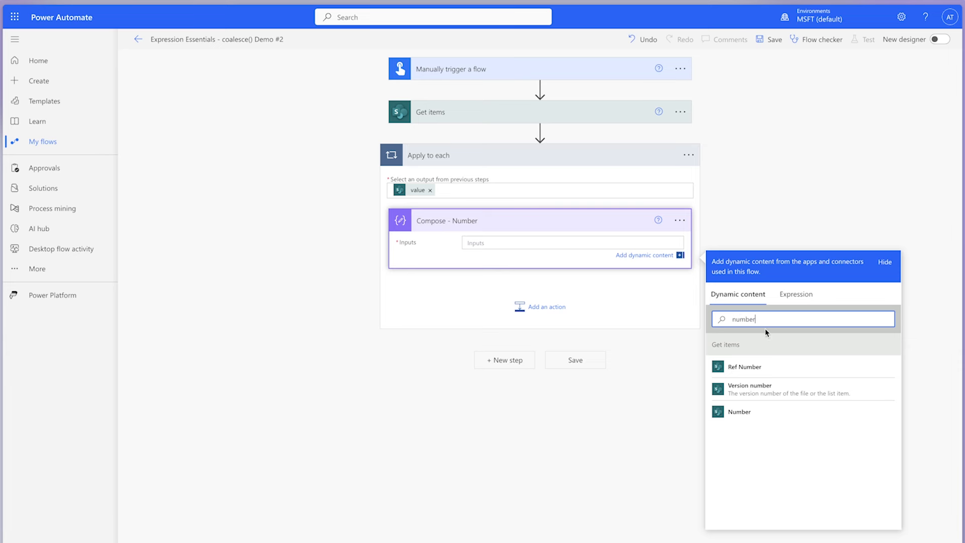
pyautogui.click(782, 414)
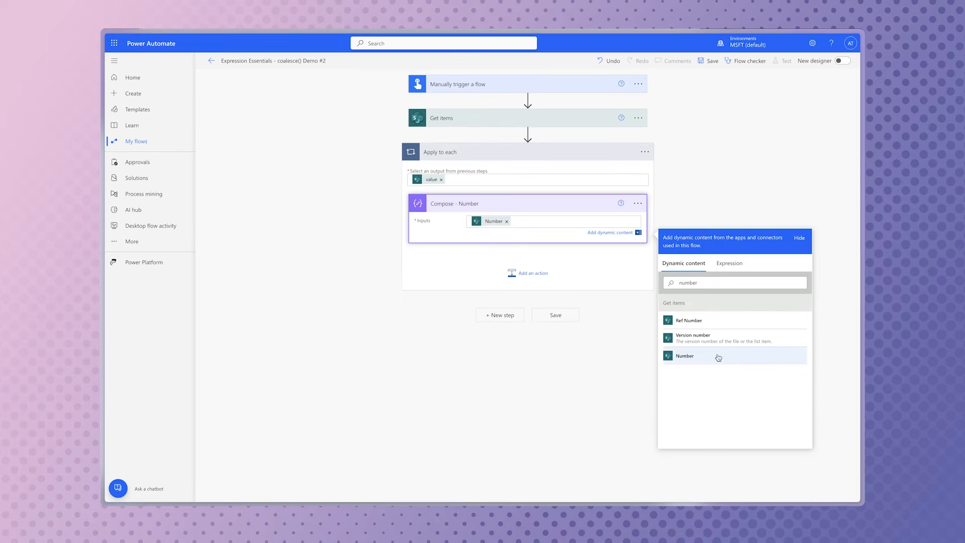
# Step: Manually test the coalesce() Demo #2 flow and open the third iteration's Compose - Number output through its download link
pyautogui.click(865, 40)
pyautogui.click(739, 79)
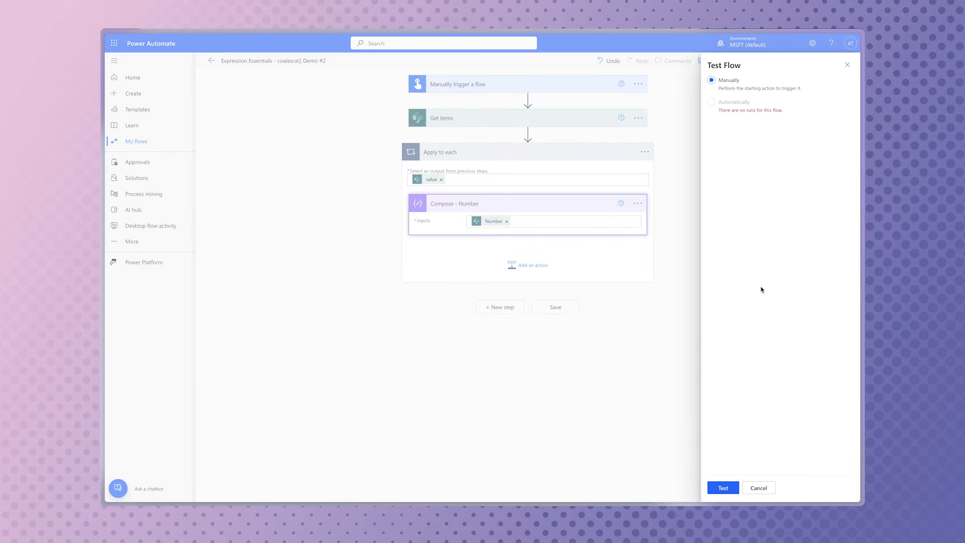
pyautogui.click(728, 483)
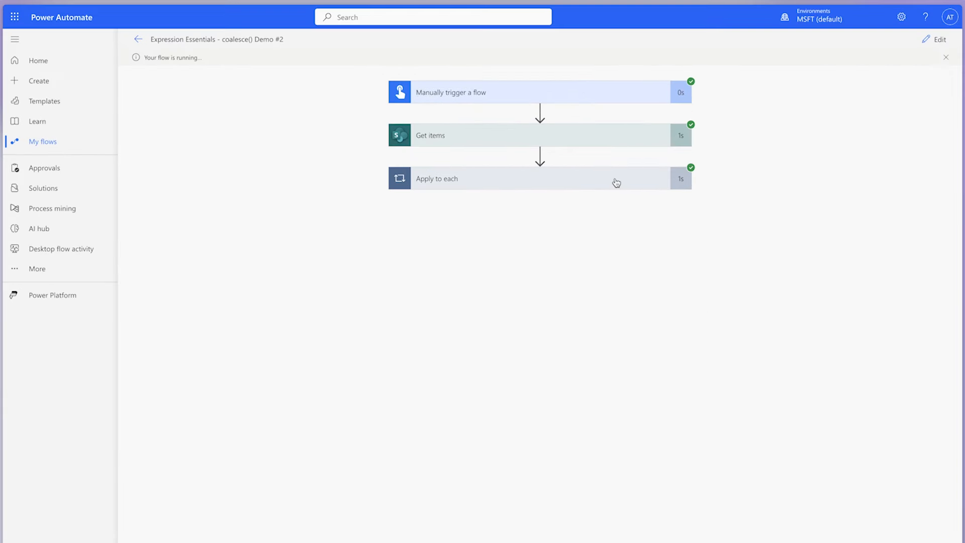
pyautogui.click(585, 174)
pyautogui.click(610, 230)
pyautogui.click(653, 208)
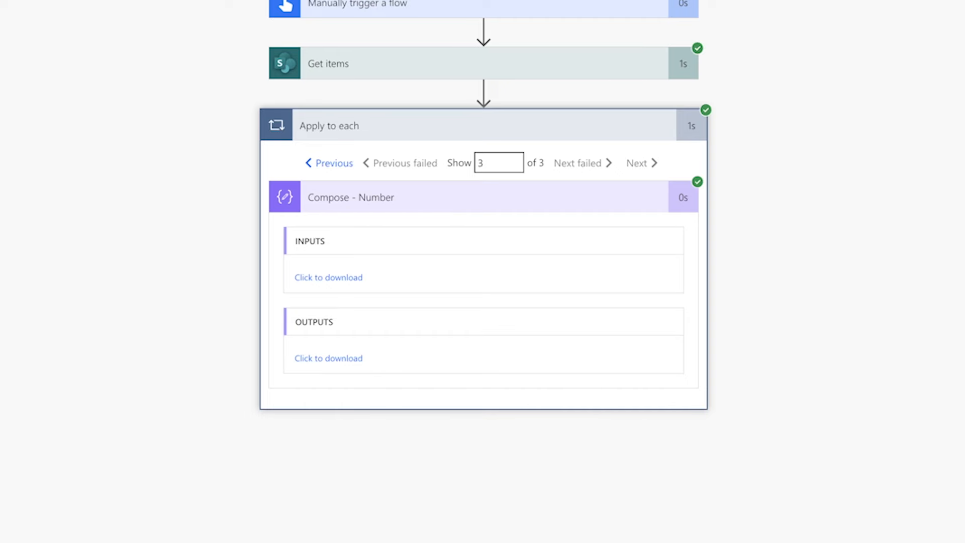
pyautogui.click(349, 358)
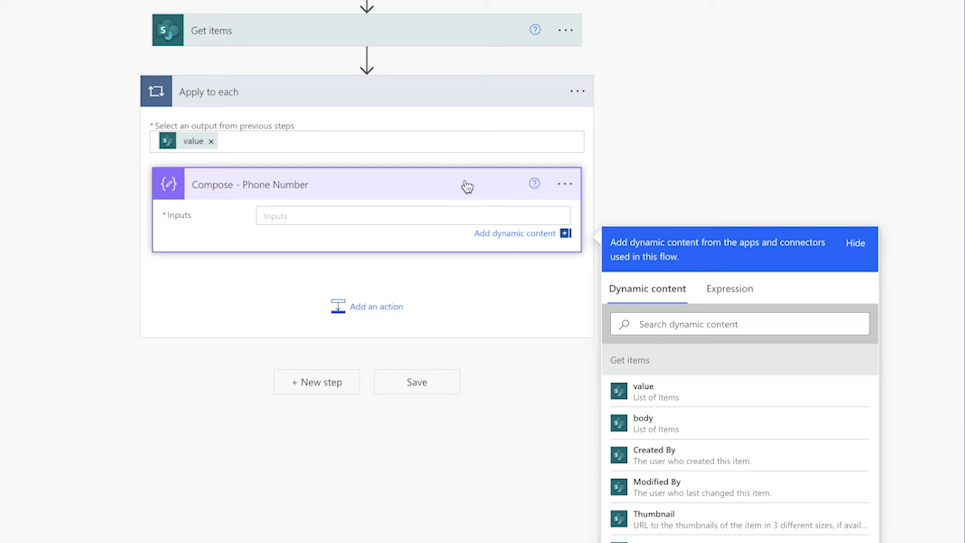
pyautogui.click(744, 288)
pyautogui.write('coa')
pyautogui.press('Tab')
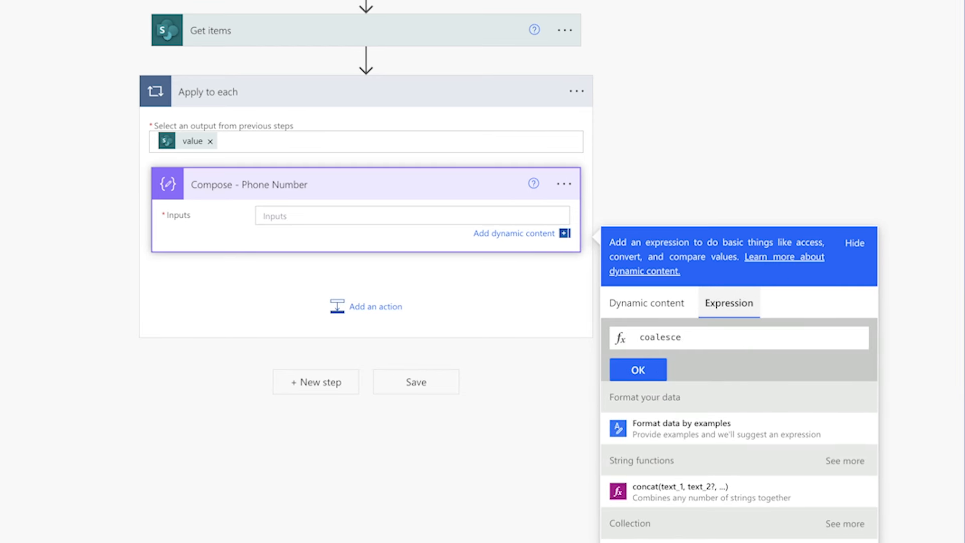
pyautogui.write('(')
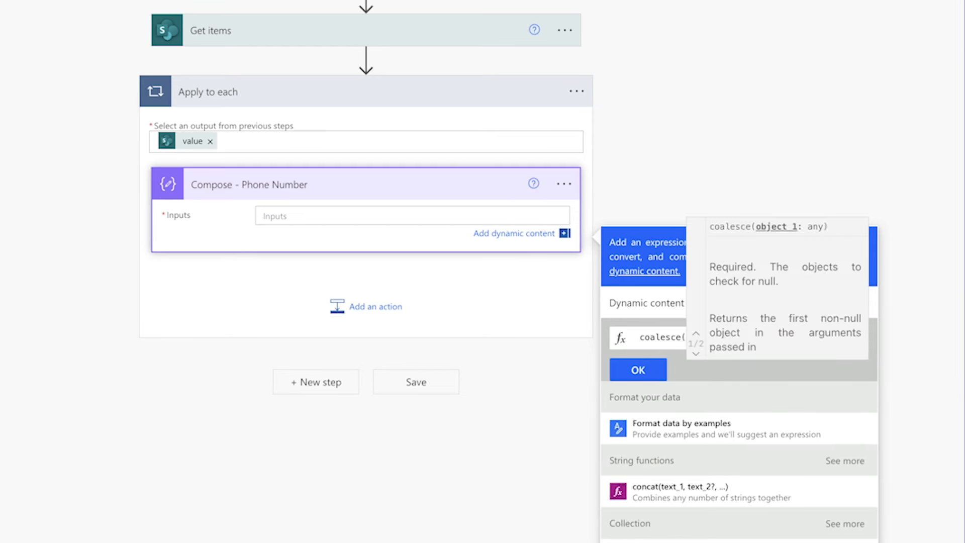
pyautogui.click(645, 302)
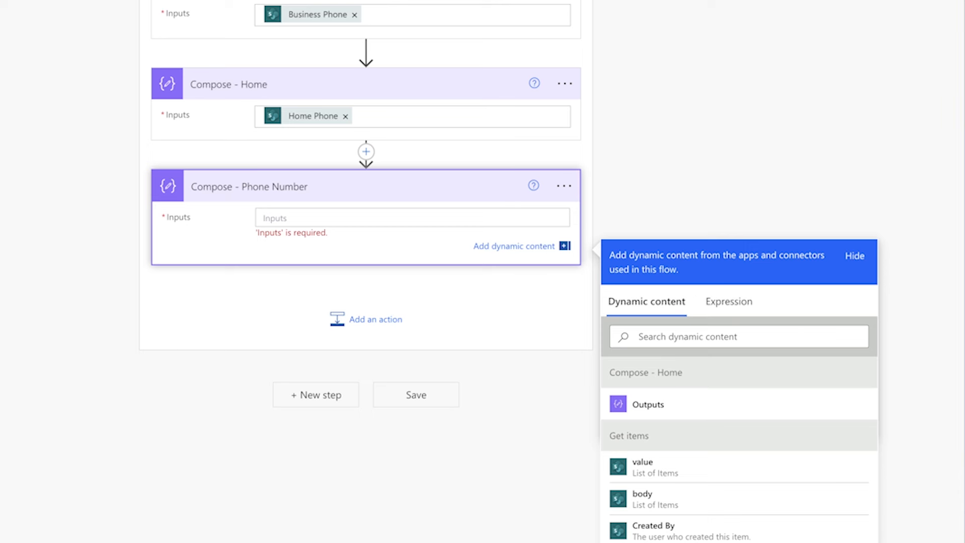
# Step: In Compose - Phone Number, start a coalesce() expression with the Compose - Mobile outputs as its first argument
pyautogui.click(724, 306)
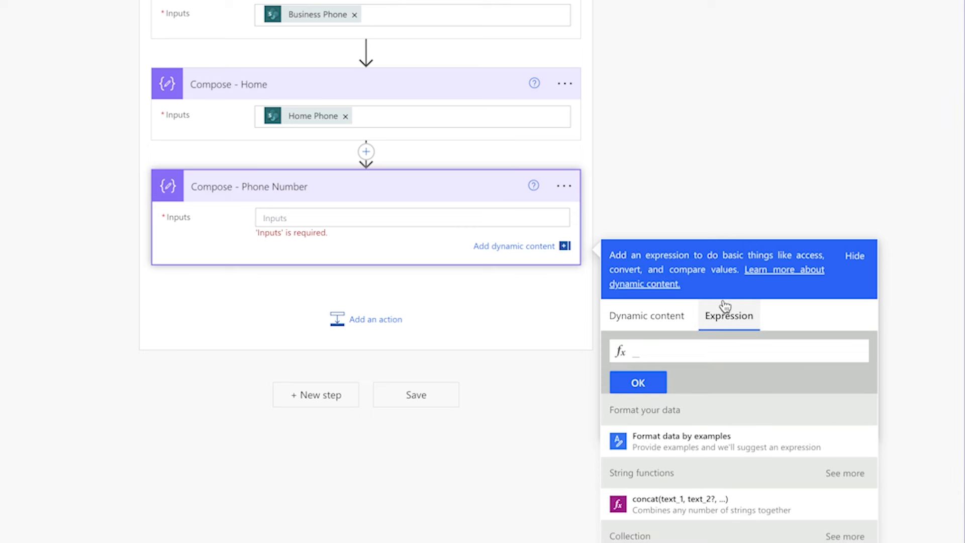
pyautogui.write('coalesce(')
pyautogui.click(637, 317)
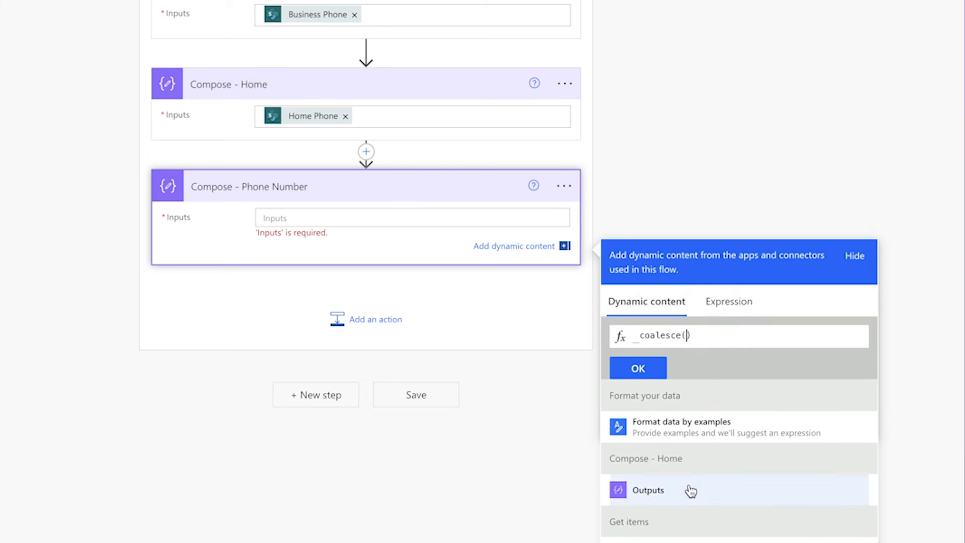
pyautogui.scroll(-4, 690, 490)
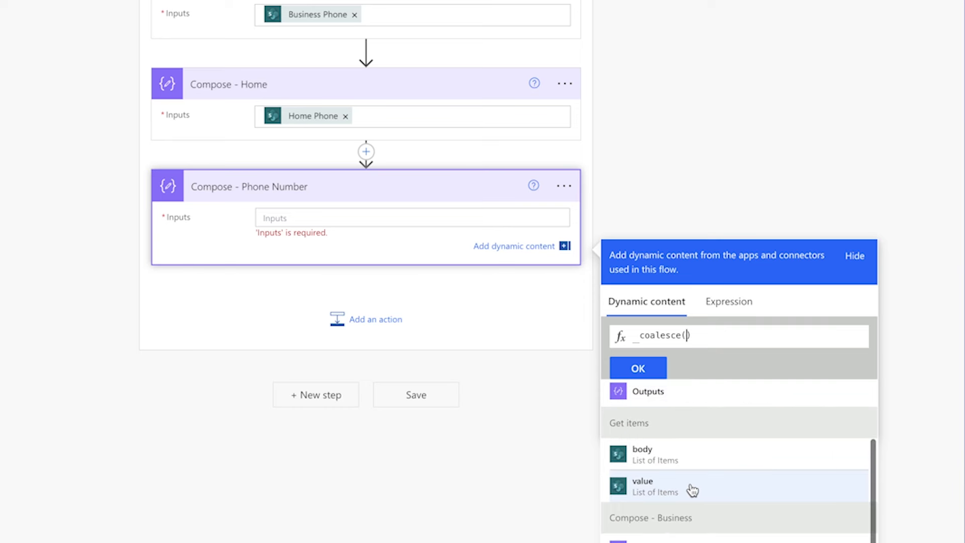
pyautogui.scroll(-2, 691, 484)
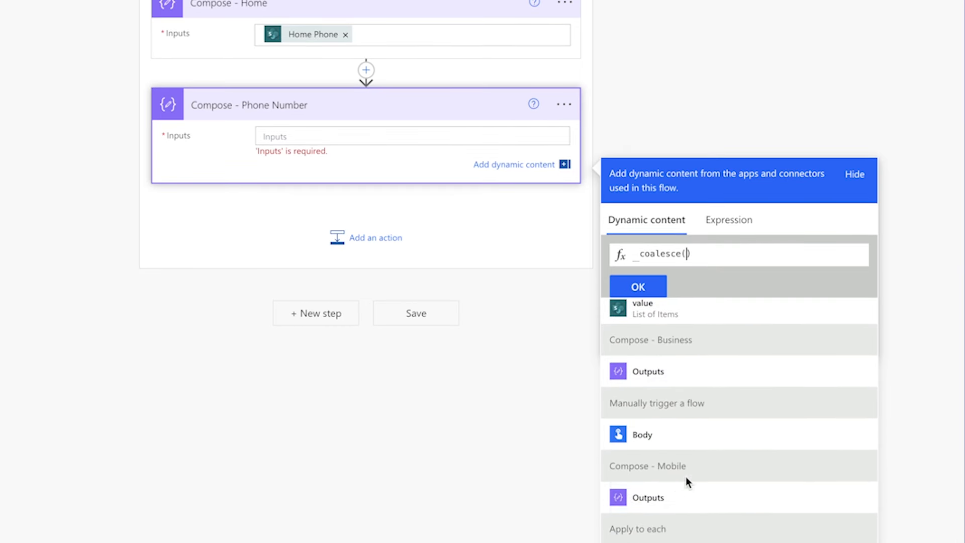
pyautogui.scroll(2, 685, 477)
pyautogui.scroll(-2, 685, 480)
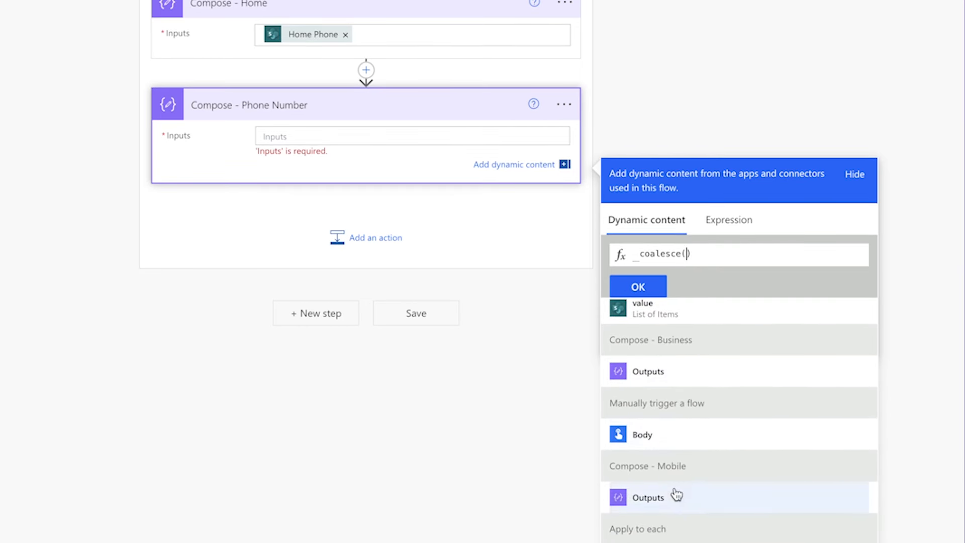
pyautogui.click(676, 495)
# Step: Add the Compose - Business and Compose - Home outputs as the second and third coalesce() arguments and insert the expression
pyautogui.write(',')
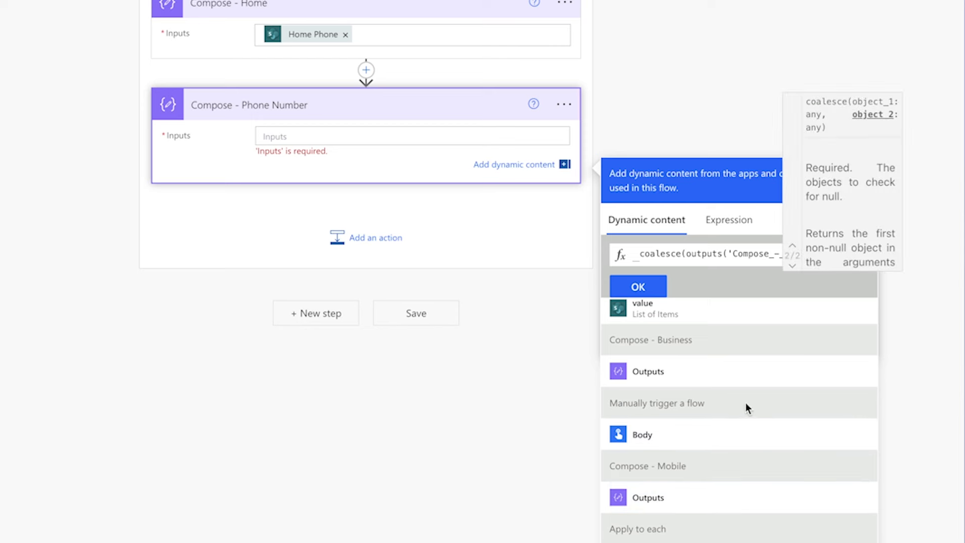
pyautogui.click(765, 383)
pyautogui.write(',')
pyautogui.scroll(3, 759, 388)
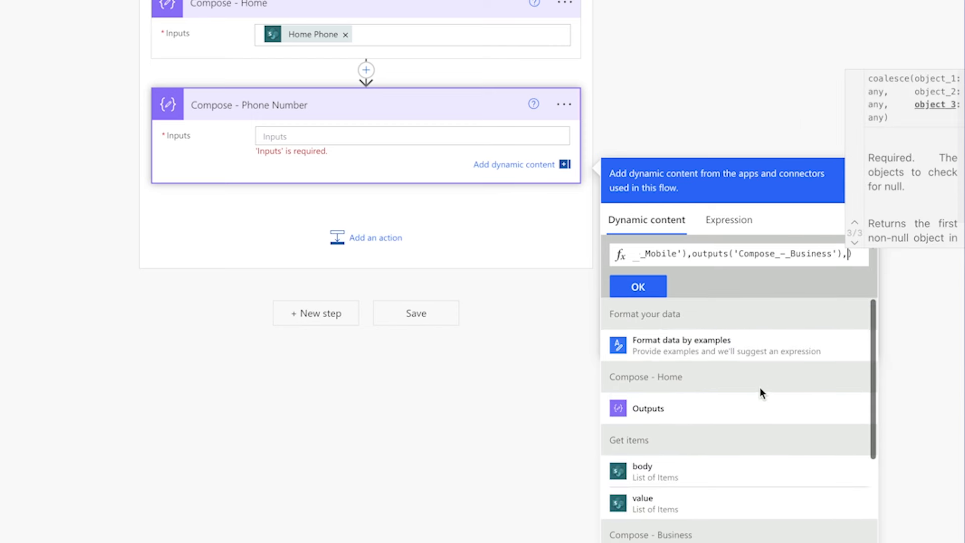
pyautogui.click(733, 407)
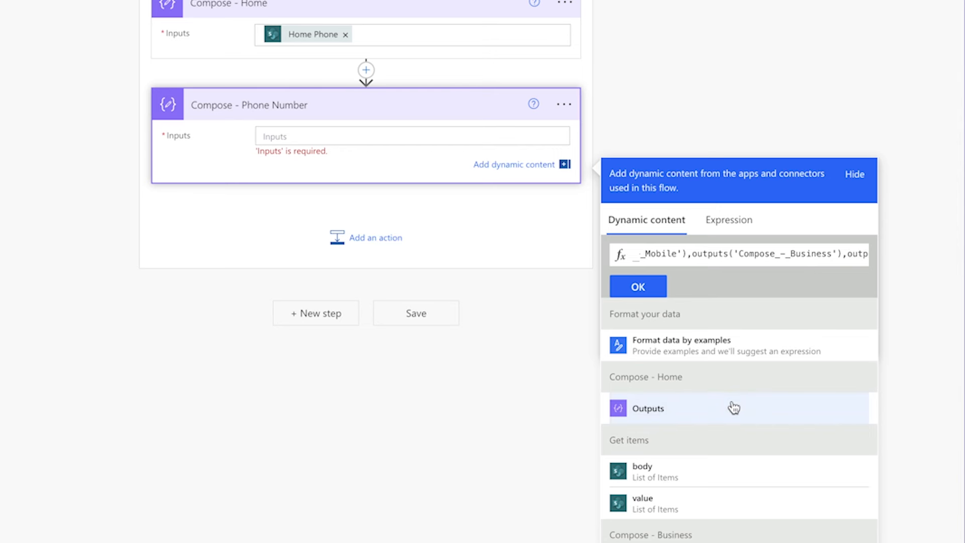
pyautogui.click(638, 287)
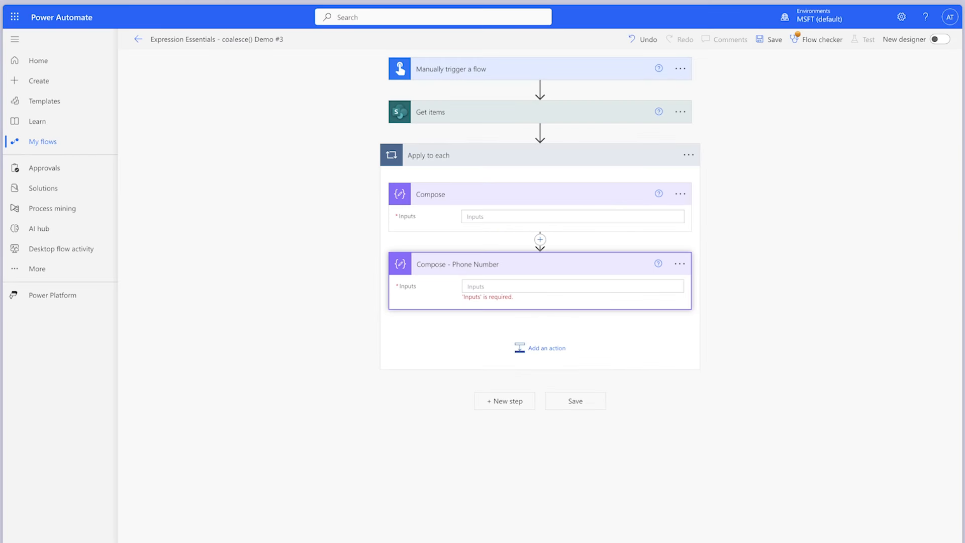
# Step: In the coalesce() Demo #3 flow, set the Compose input to the Mobile Phone dynamic content from Get items
pyautogui.click(552, 216)
pyautogui.click(755, 296)
pyautogui.write('mobil')
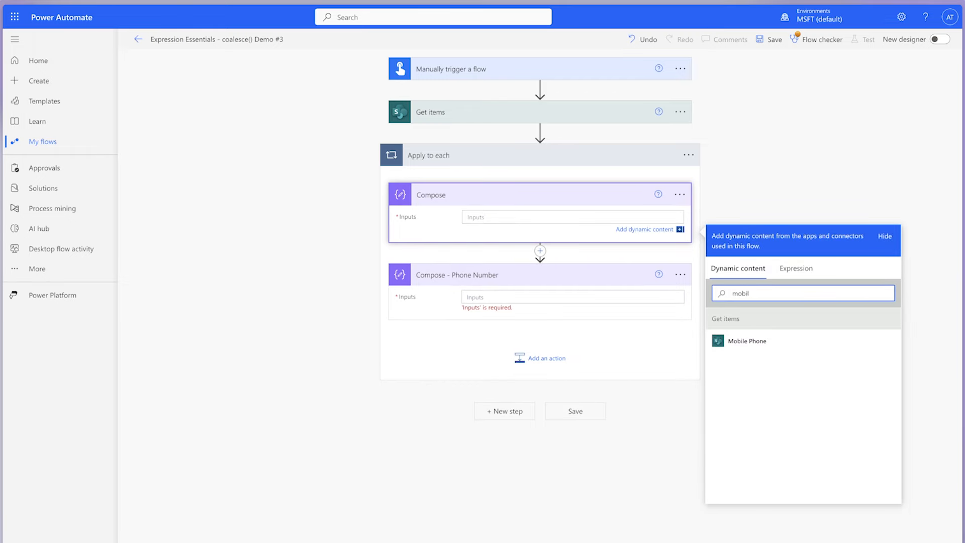
pyautogui.click(784, 342)
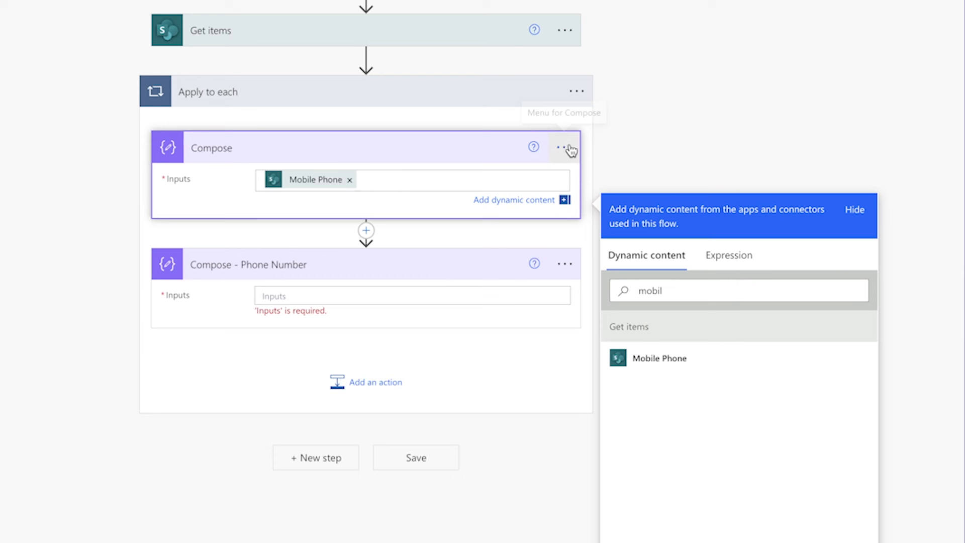
# Step: Copy the reference items('Apply_to_each')?['MobilePhone'] from the Compose action's code view and close the code view
pyautogui.click(680, 195)
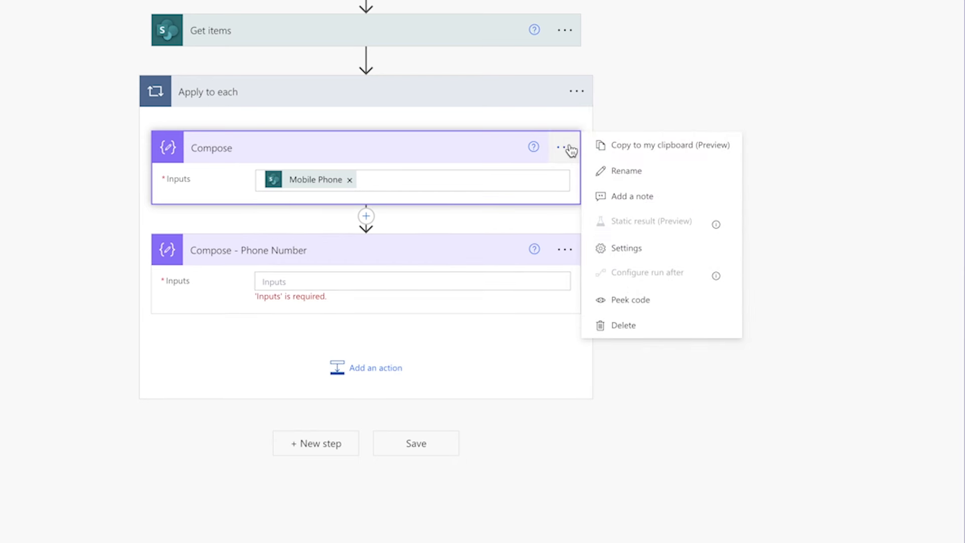
pyautogui.click(635, 293)
pyautogui.moveTo(285, 195); pyautogui.dragTo(501, 196)
pyautogui.hotkey('ctrl', 'c')
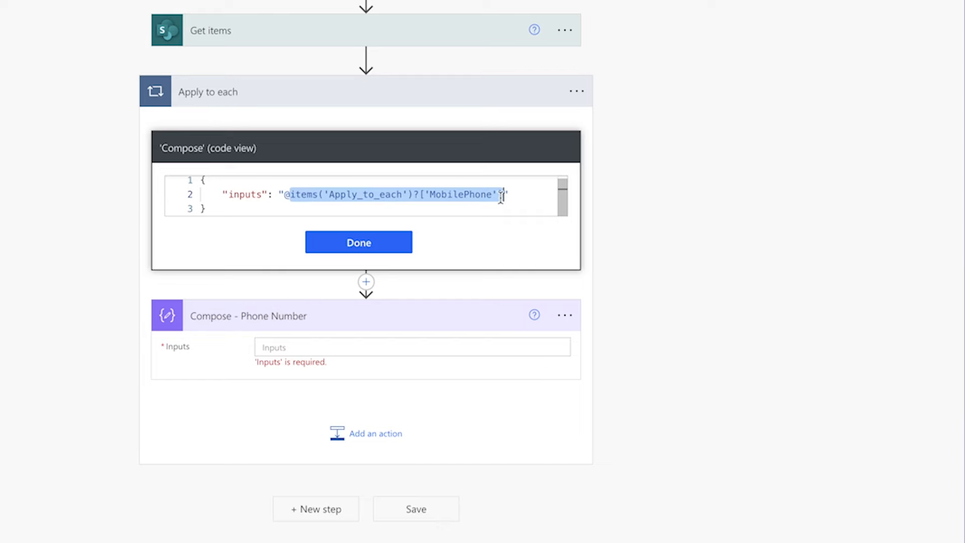
pyautogui.click(361, 243)
# Step: Set the Compose - Phone Number input to the expression coalesce(items('Apply_to_each')?['MobilePhone'])
pyautogui.click(409, 280)
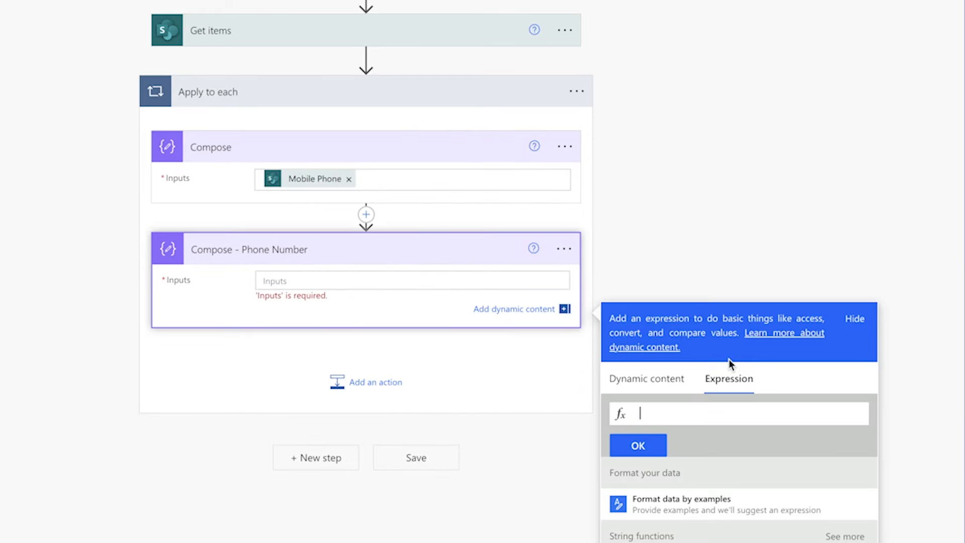
pyautogui.write('coalesce(')
pyautogui.hotkey('ctrl', 'v')
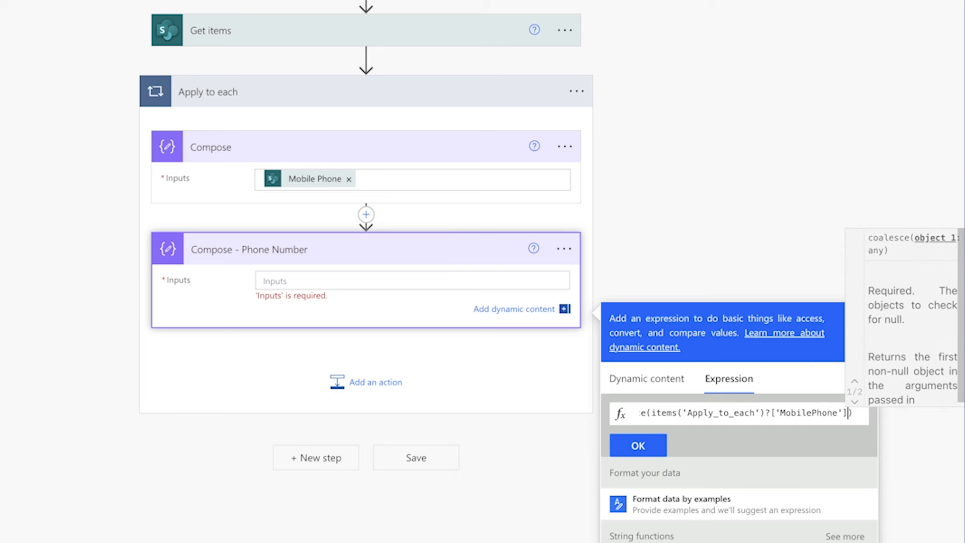
pyautogui.write(')')
pyautogui.press('Left')
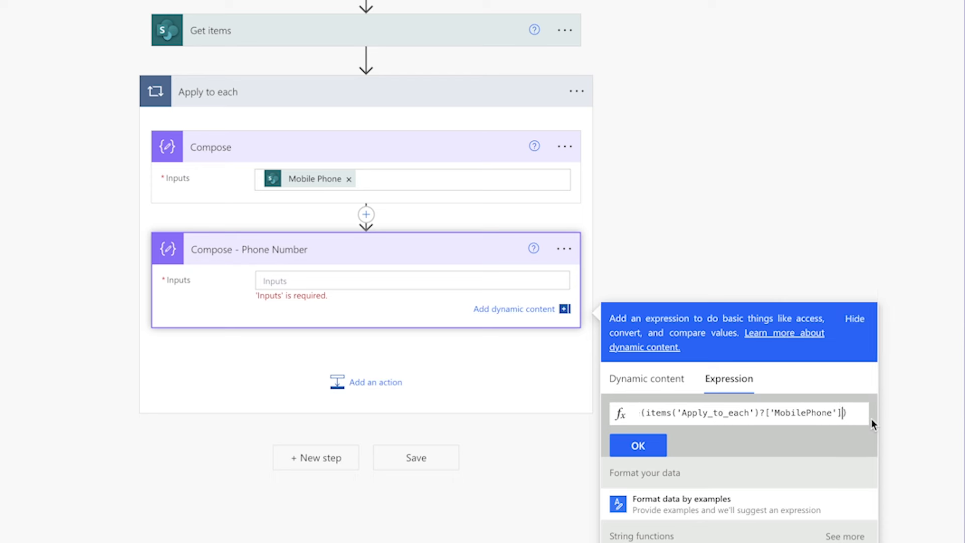
pyautogui.click(658, 450)
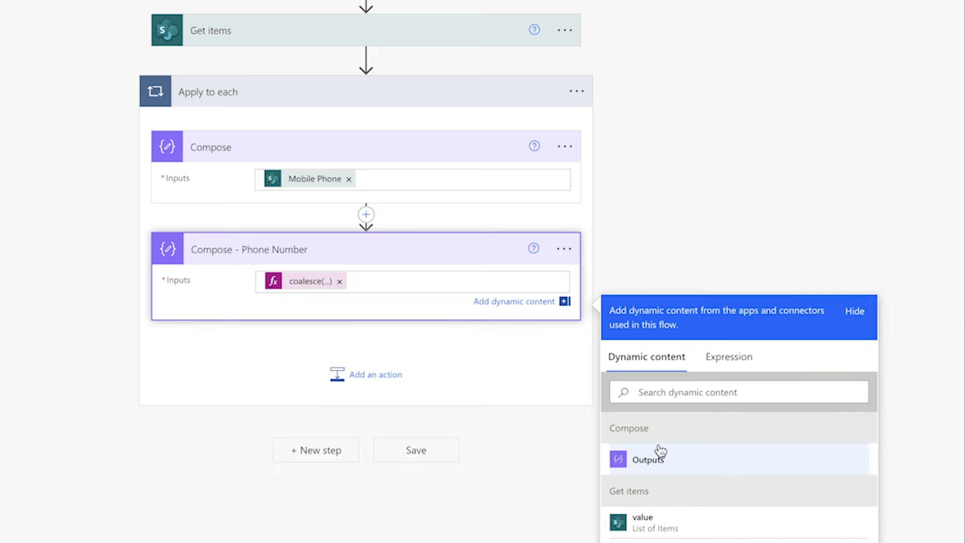
# Step: Replace the Compose input with Business Phone and copy its reference items('Apply_to_each')?['BusinessPhone'] from the code view
pyautogui.click(348, 179)
pyautogui.click(662, 284)
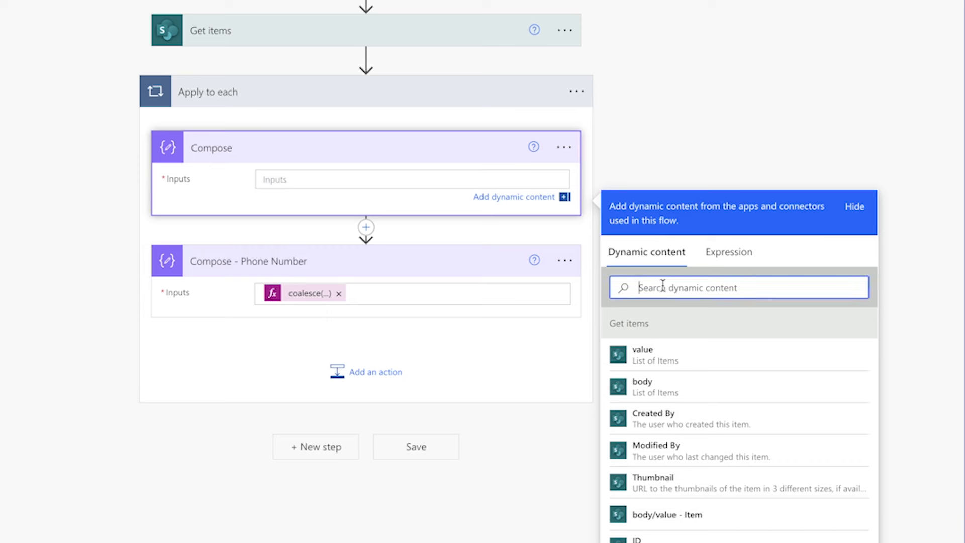
pyautogui.write('busin')
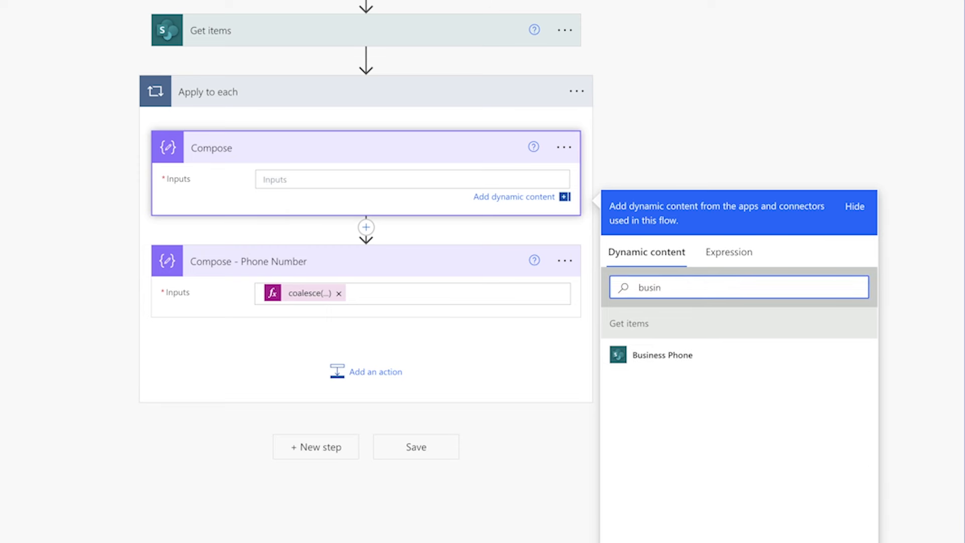
pyautogui.click(683, 353)
pyautogui.click(565, 147)
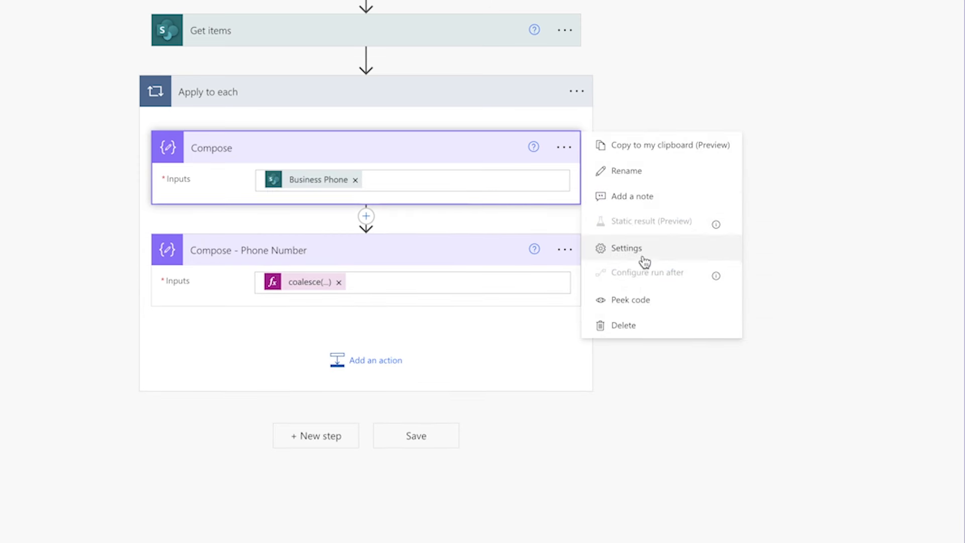
pyautogui.click(639, 297)
pyautogui.moveTo(514, 199); pyautogui.dragTo(290, 195)
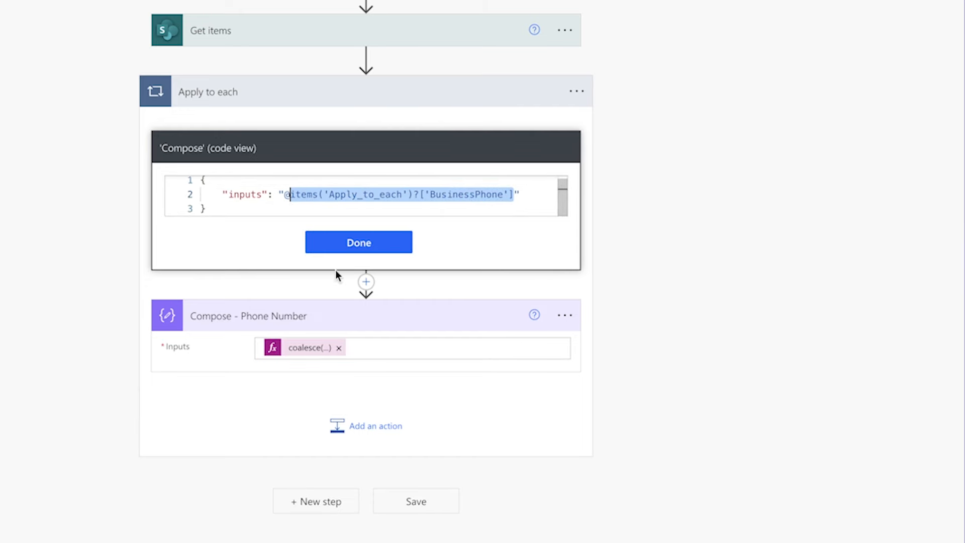
# Step: Add items('Apply_to_each')?['BusinessPhone'] as the second coalesce() argument in Compose - Phone Number, update the expression and close the code view
pyautogui.click(318, 348)
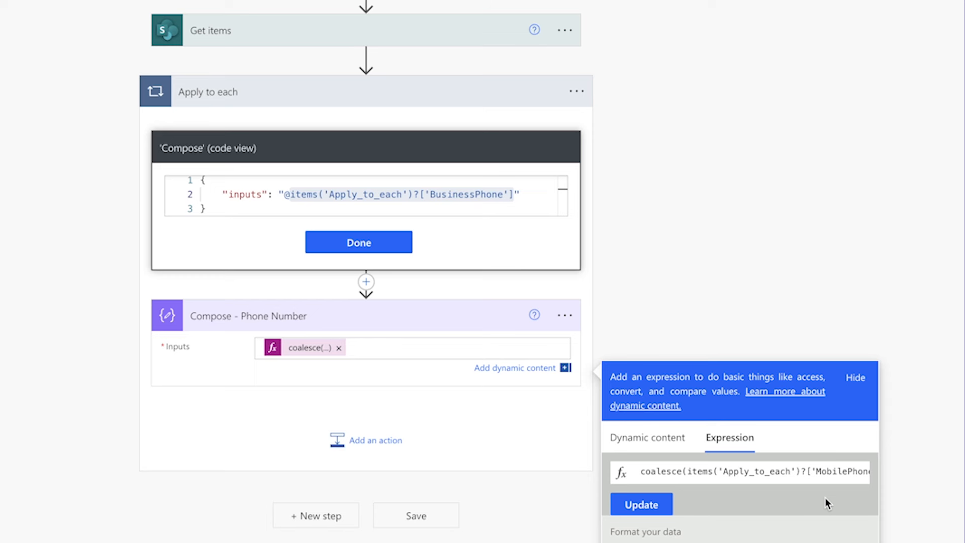
pyautogui.press('End')
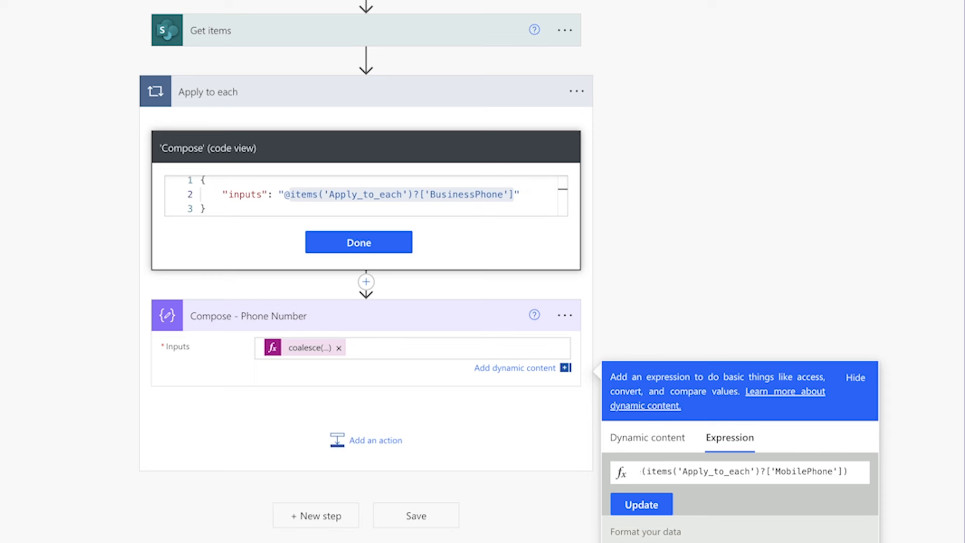
pyautogui.press('Left')
pyautogui.write(',')
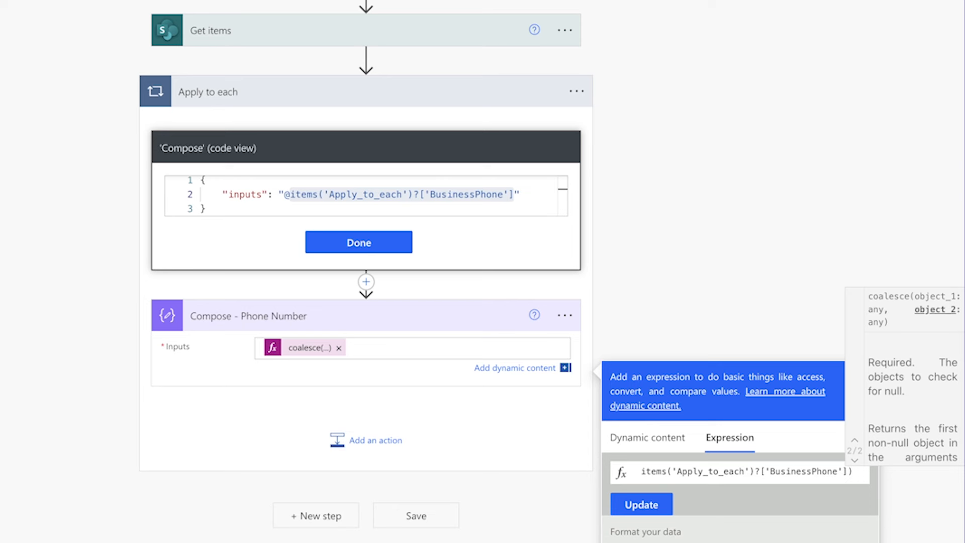
pyautogui.click(666, 502)
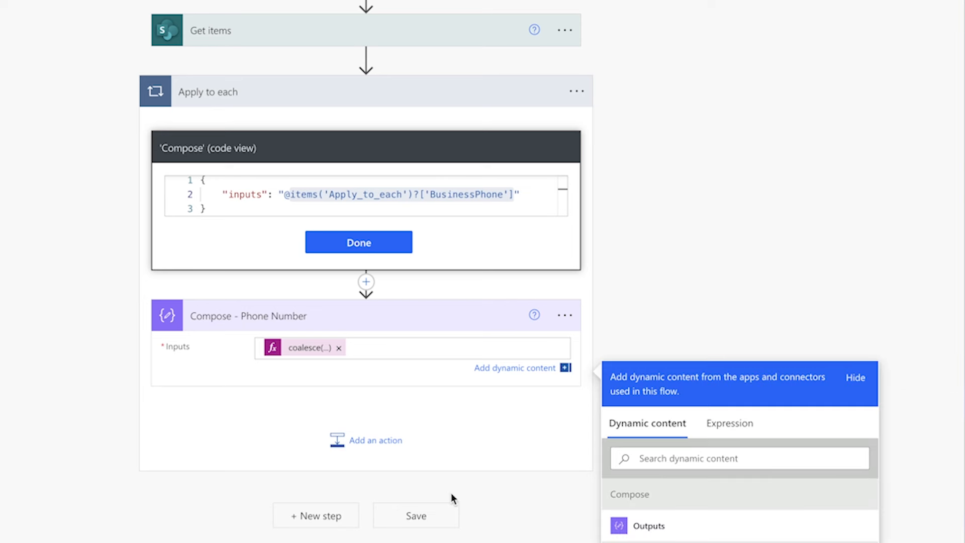
pyautogui.click(382, 246)
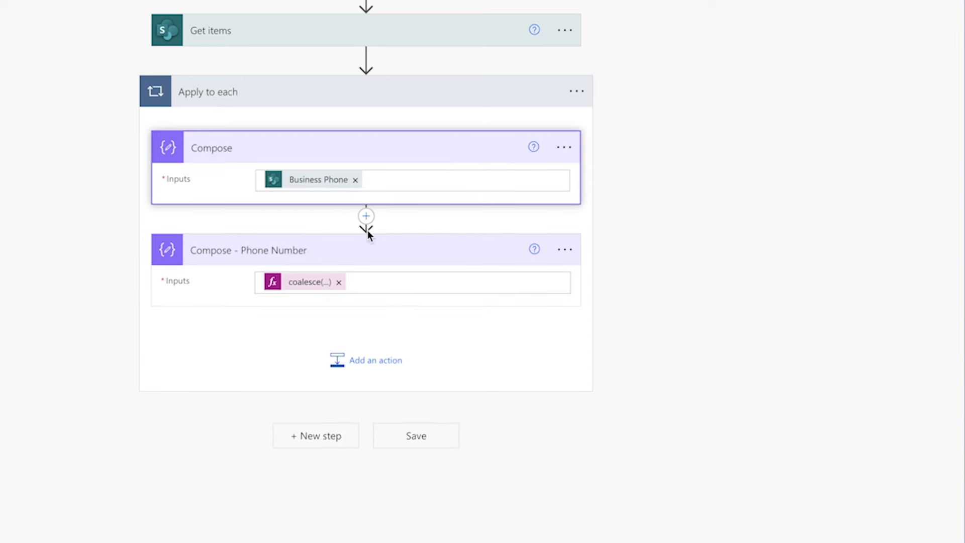
# Step: Replace the Compose input with Home Phone and copy its reference items('Apply_to_each')?['HomePhone'] from the code view
pyautogui.click(355, 180)
pyautogui.click(680, 287)
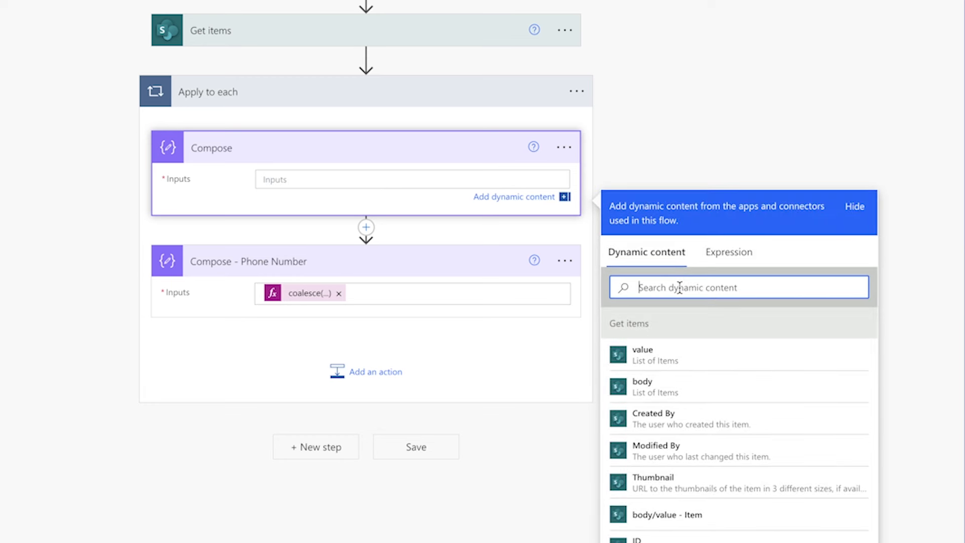
pyautogui.write('home')
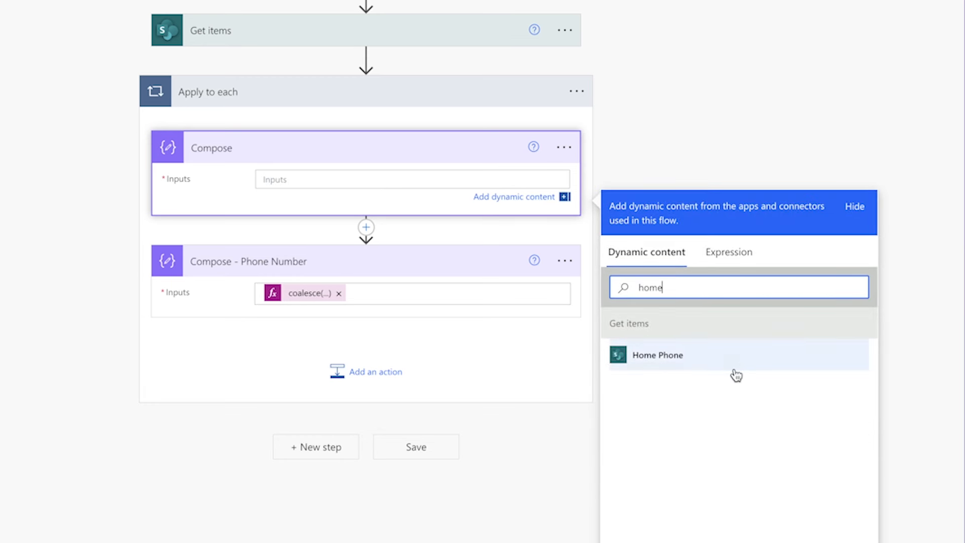
pyautogui.click(722, 356)
pyautogui.click(564, 147)
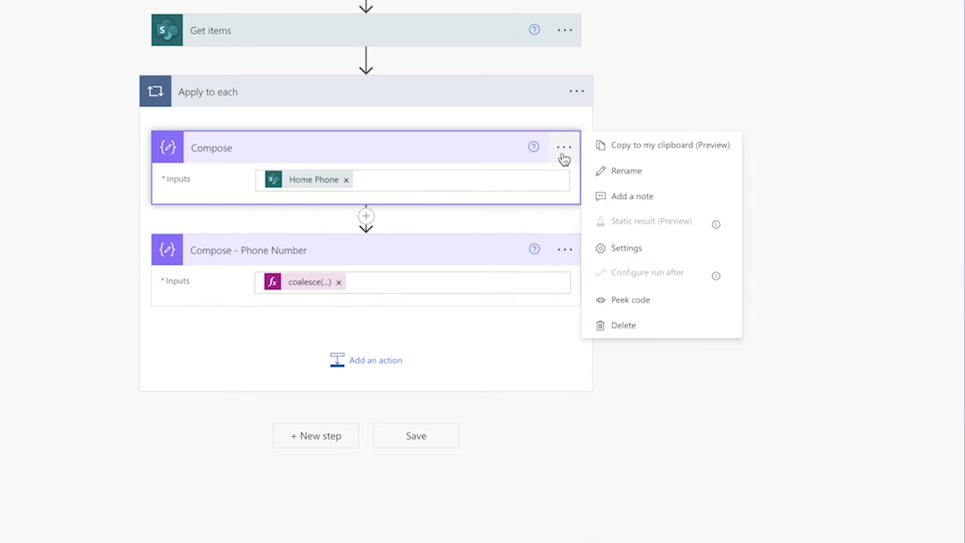
pyautogui.click(634, 300)
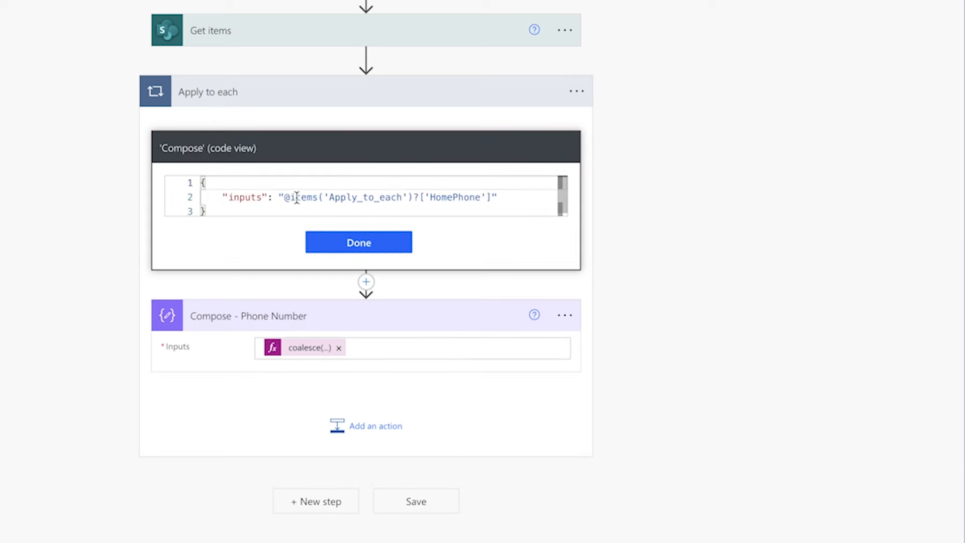
pyautogui.moveTo(285, 197); pyautogui.dragTo(493, 196)
# Step: Add items('Apply_to_each')?['HomePhone'] as the third coalesce() argument in Compose - Phone Number, update the expression and close the code view
pyautogui.click(311, 348)
pyautogui.press('End')
pyautogui.press('Left')
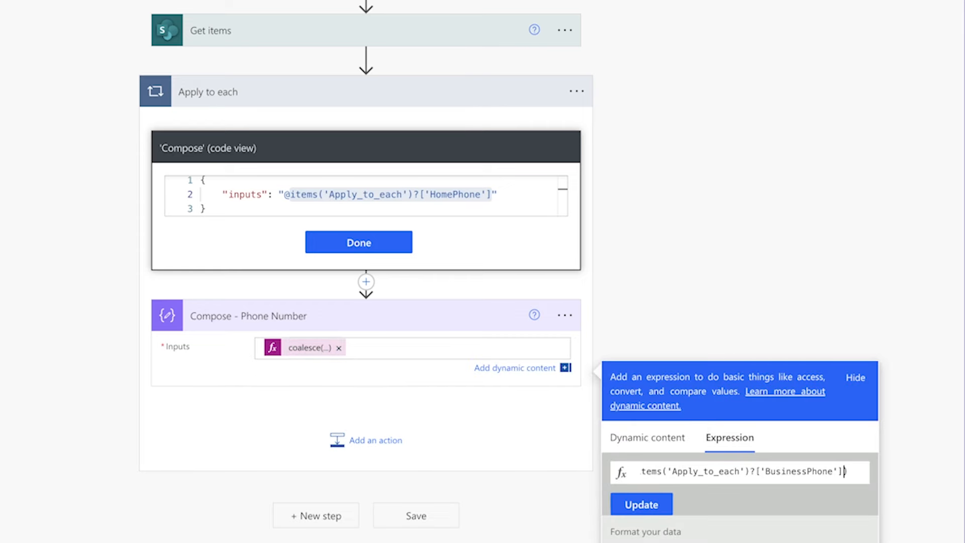
pyautogui.write(',i')
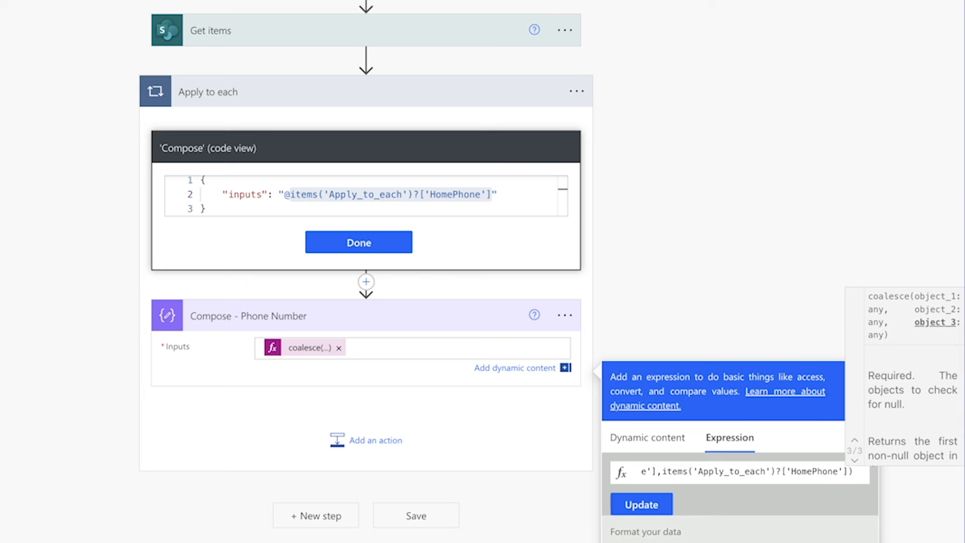
pyautogui.click(651, 502)
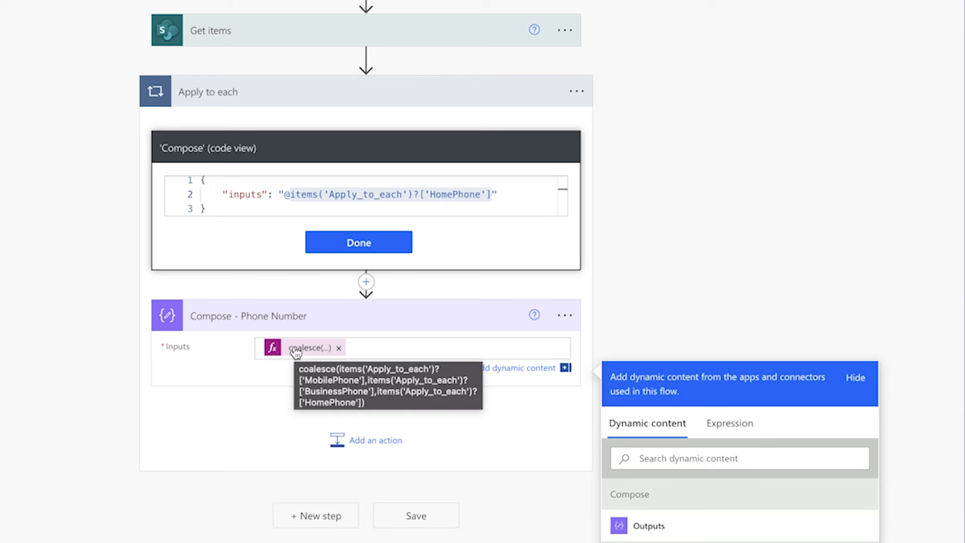
pyautogui.click(358, 243)
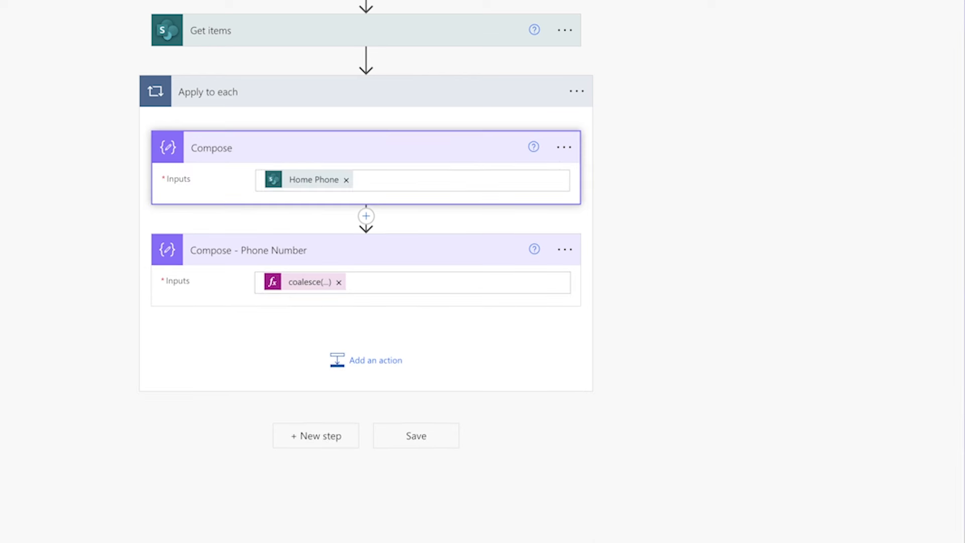
# Step: Delete the temporary Compose action holding Home Phone from the Apply to each loop and save the flow
pyautogui.click(560, 147)
pyautogui.click(629, 325)
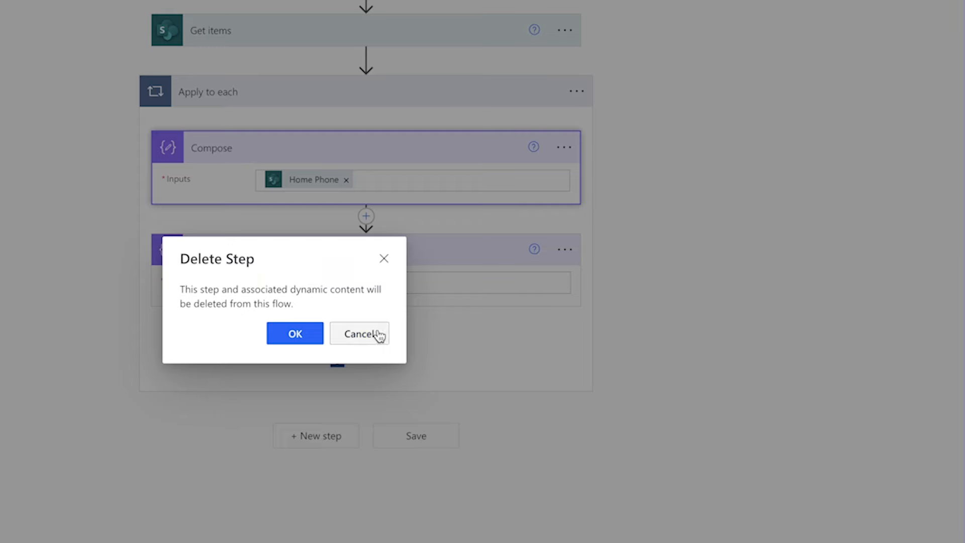
pyautogui.click(295, 334)
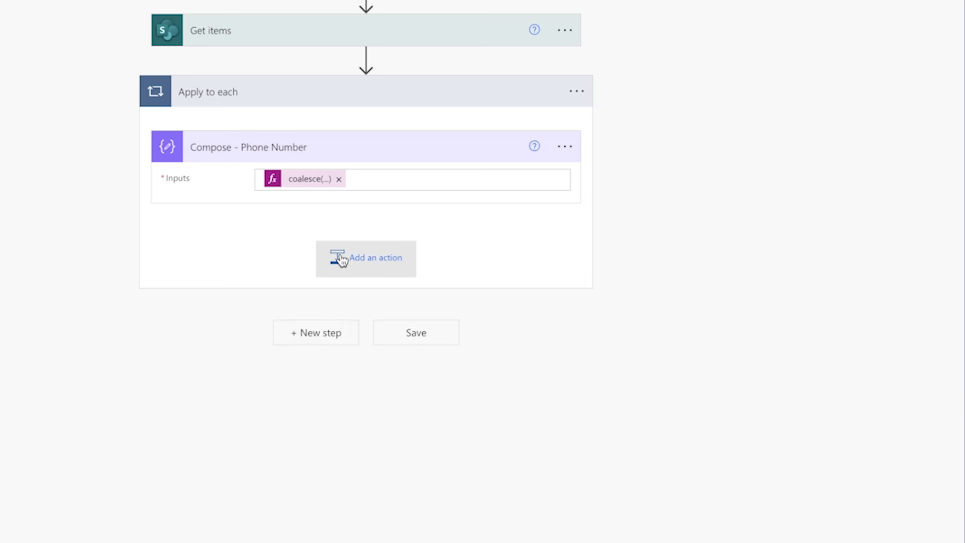
pyautogui.hotkey('ctrl', 's')
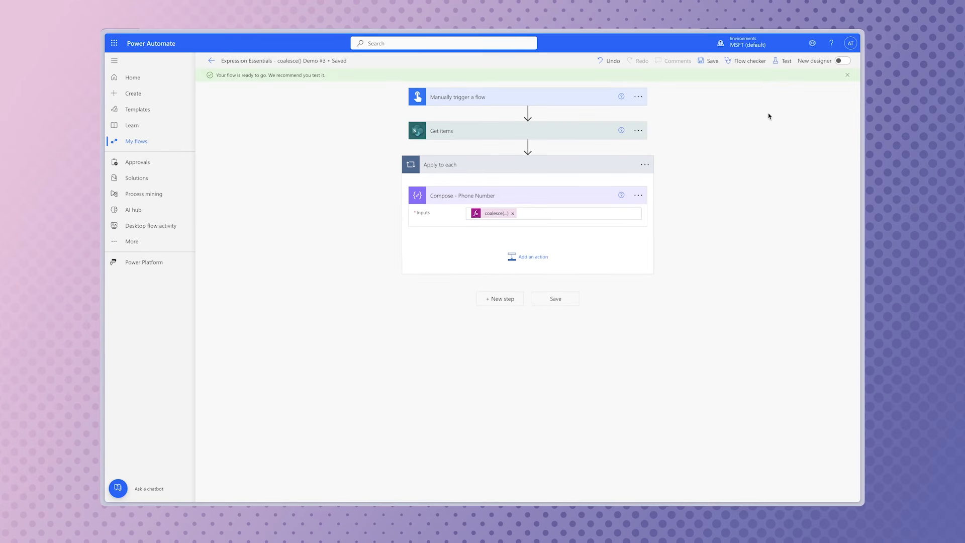
# Step: Run a manual test of the coalesce() Demo #3 flow
pyautogui.click(783, 62)
pyautogui.click(731, 81)
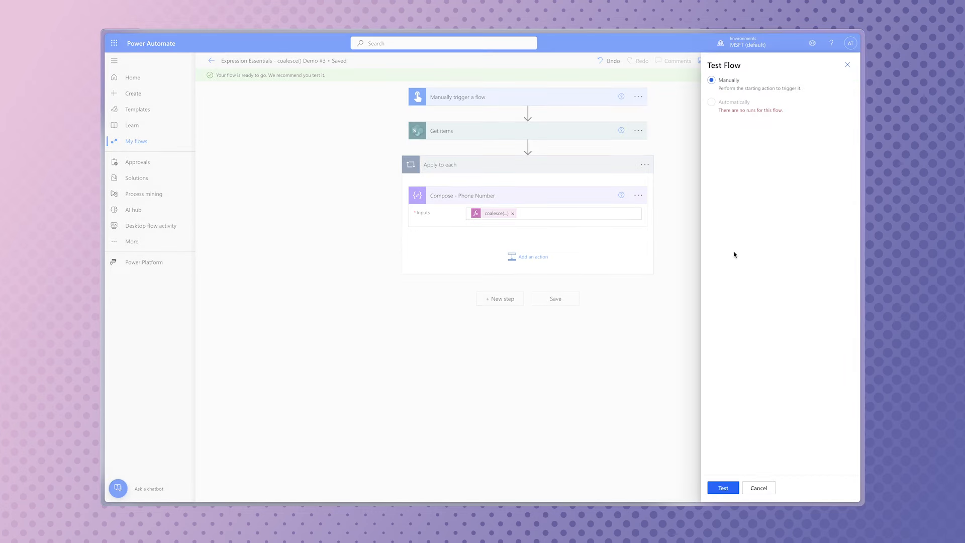
pyautogui.click(722, 488)
pyautogui.click(746, 487)
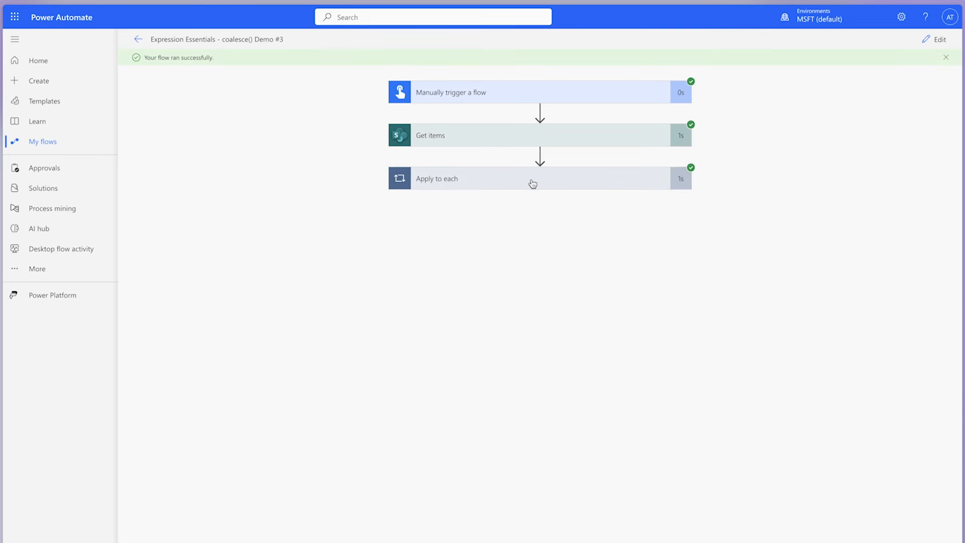
# Step: Examine the Compose - Phone Number output for successive iterations of the Apply to each loop
pyautogui.click(533, 183)
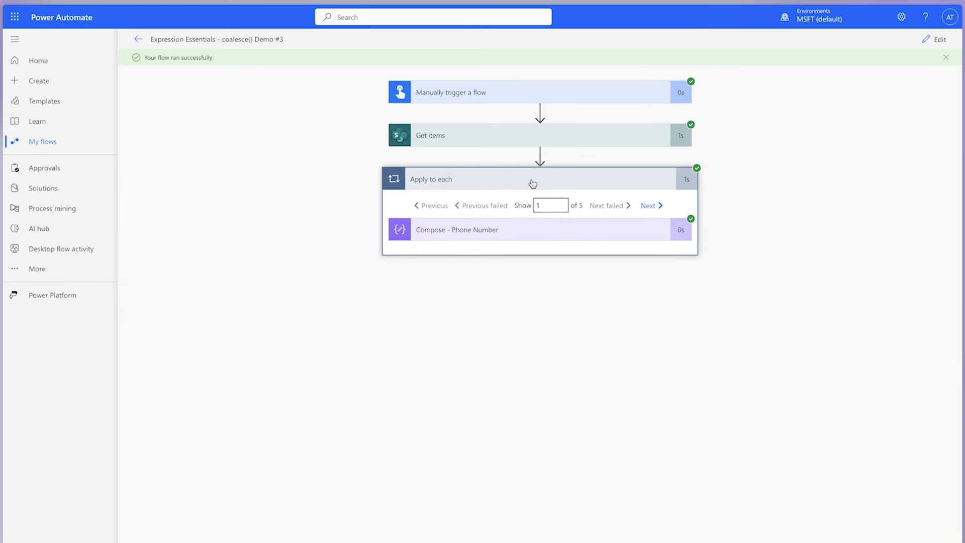
pyautogui.click(578, 234)
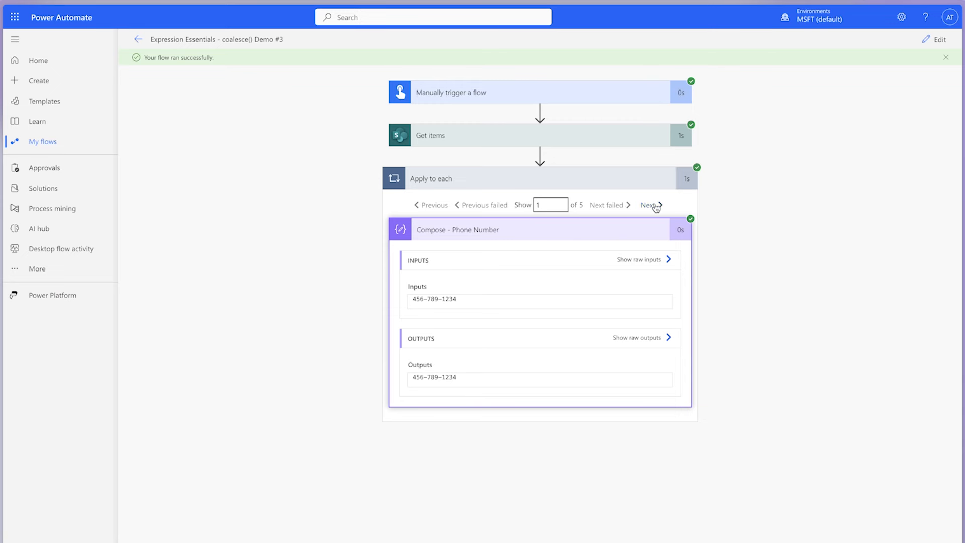
pyautogui.click(654, 206)
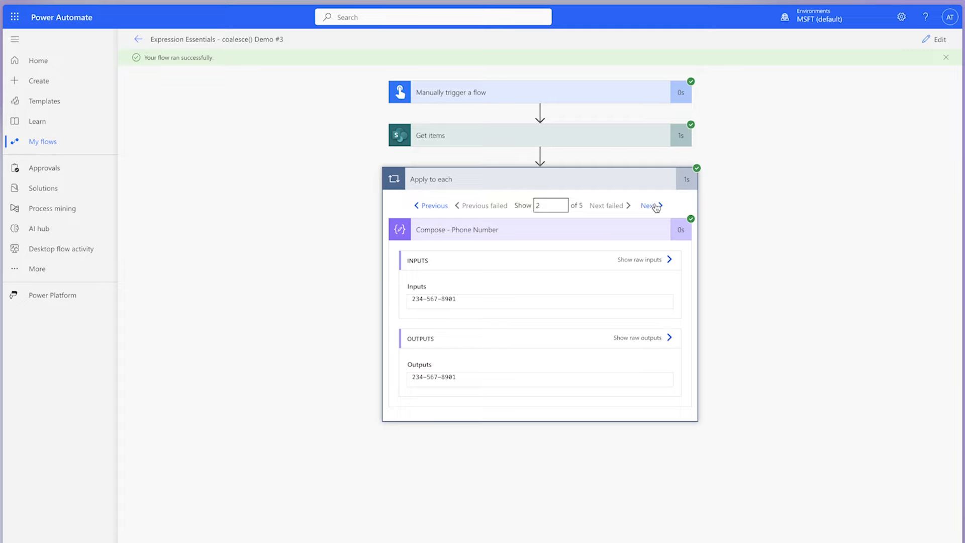
pyautogui.click(655, 206)
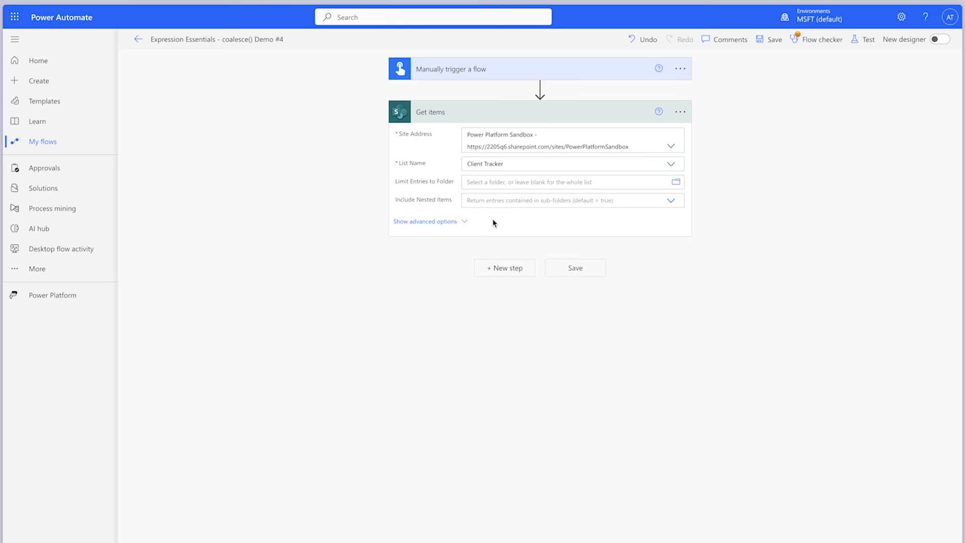
# Step: Set the Top Count of the Get items action to 5 in the coalesce() Demo #4 flow
pyautogui.click(453, 224)
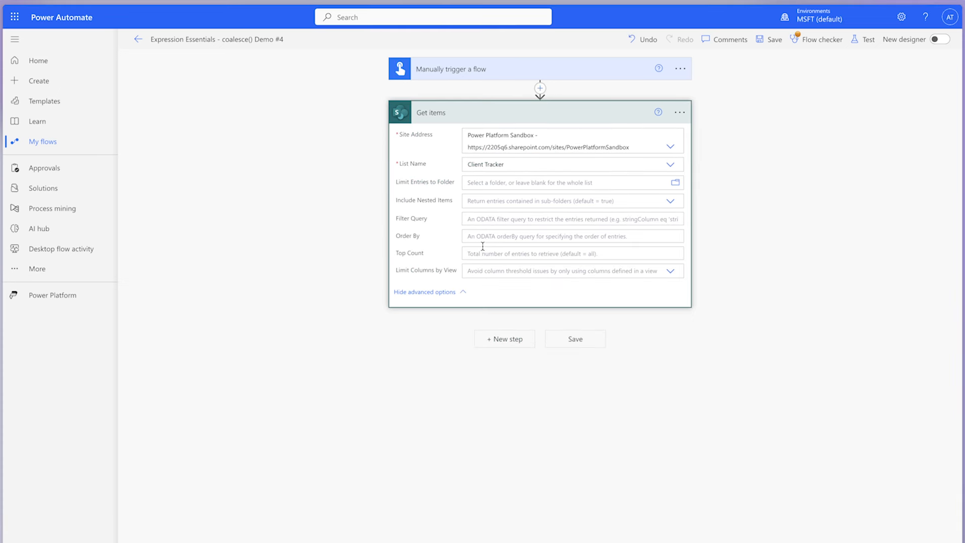
pyautogui.click(481, 250)
pyautogui.write('5')
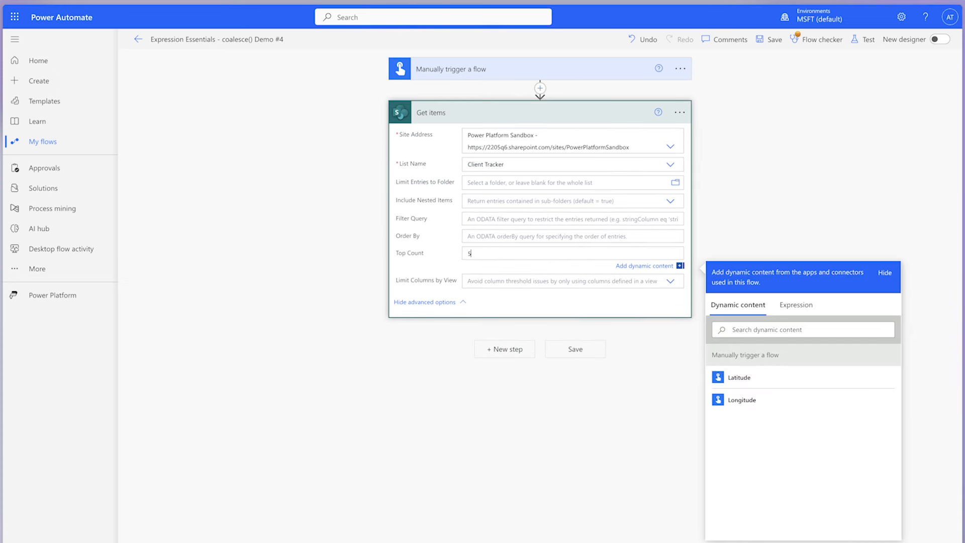
# Step: Add a Create HTML table action after Get items, using value as its source and Custom columns
pyautogui.click(504, 348)
pyautogui.write('create html')
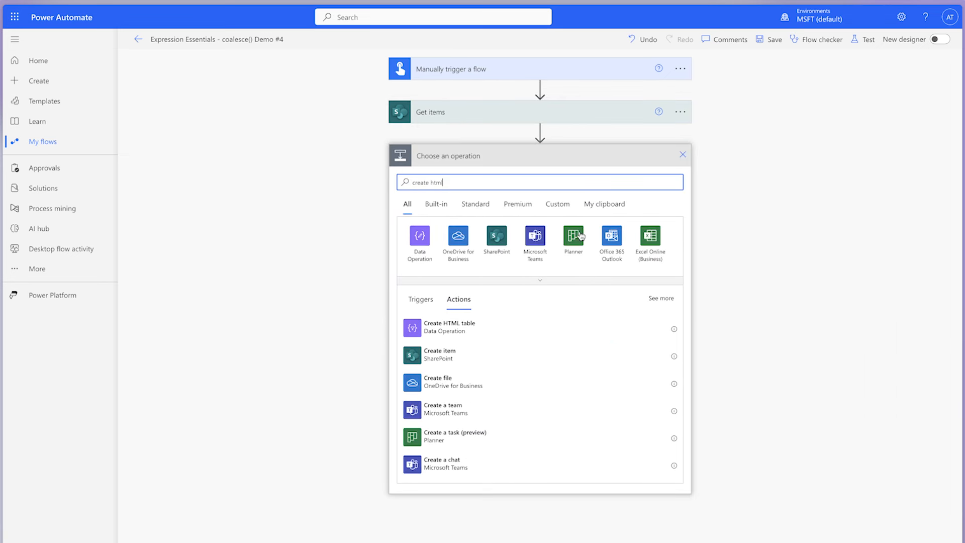
pyautogui.click(531, 331)
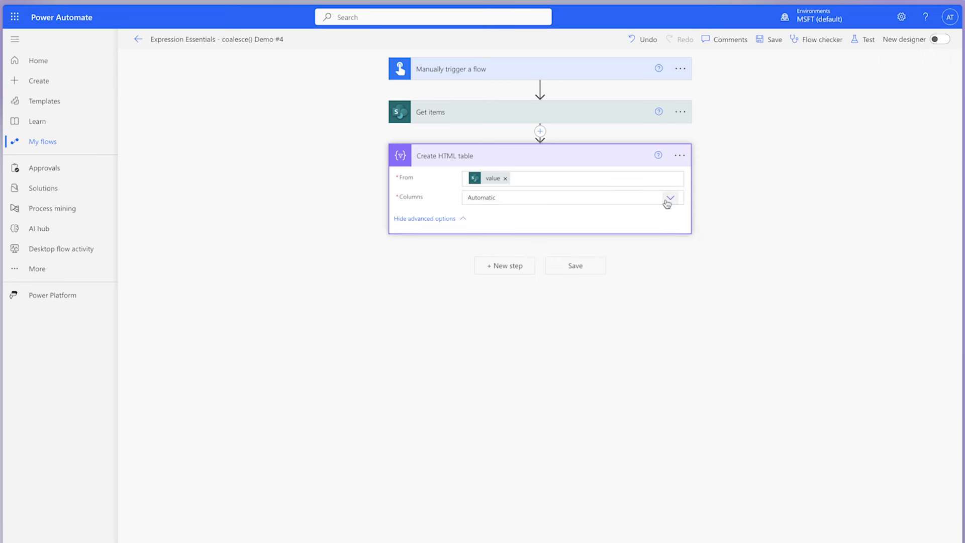
pyautogui.click(668, 199)
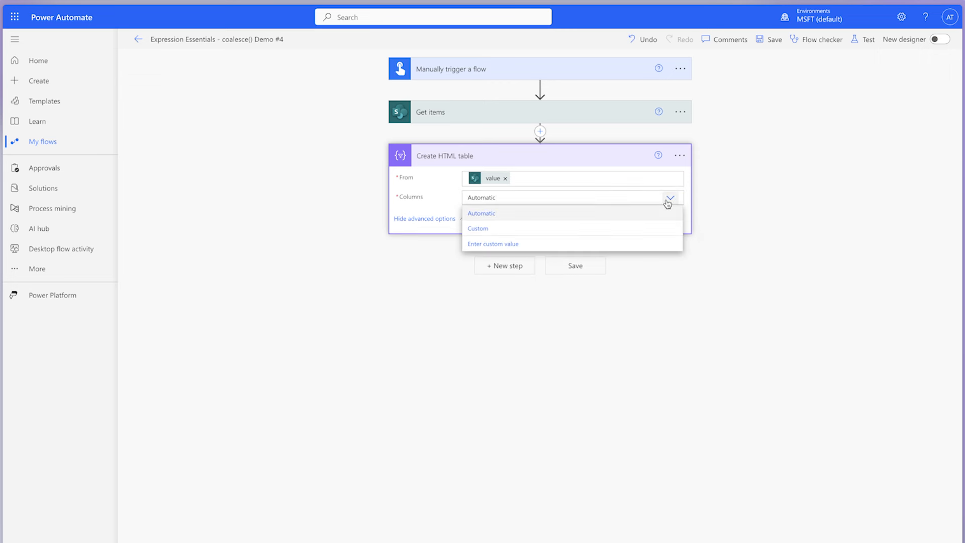
pyautogui.click(646, 228)
# Step: Enter the HTML table column headers ClientName, AssignedTo and Status
pyautogui.click(453, 222)
pyautogui.write('Clie')
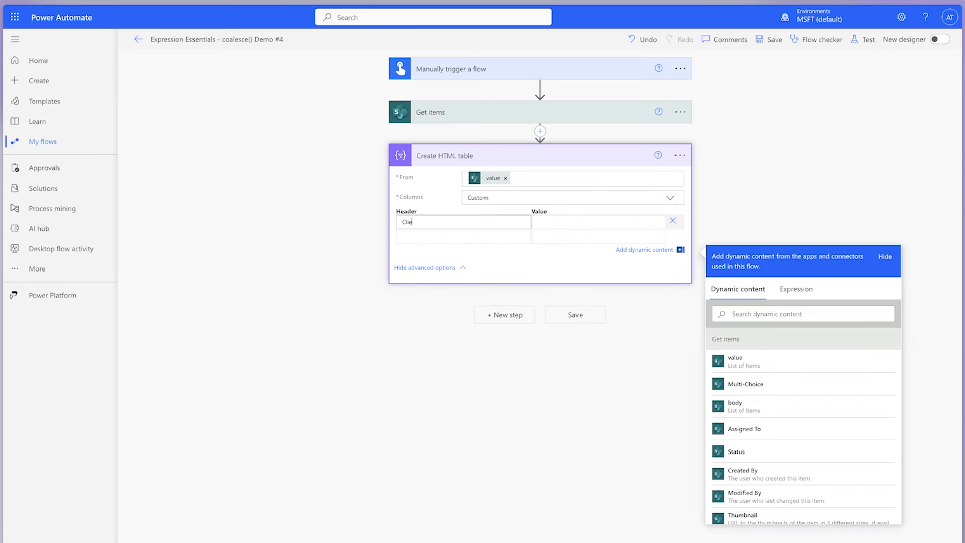
pyautogui.write('ntName')
pyautogui.press('Tab')
pyautogui.press('Tab')
pyautogui.press('Tab')
pyautogui.press('Tab')
pyautogui.press('Tab')
pyautogui.hotkey('shift', 'Tab')
pyautogui.hotkey('shift', 'Tab')
pyautogui.write('As')
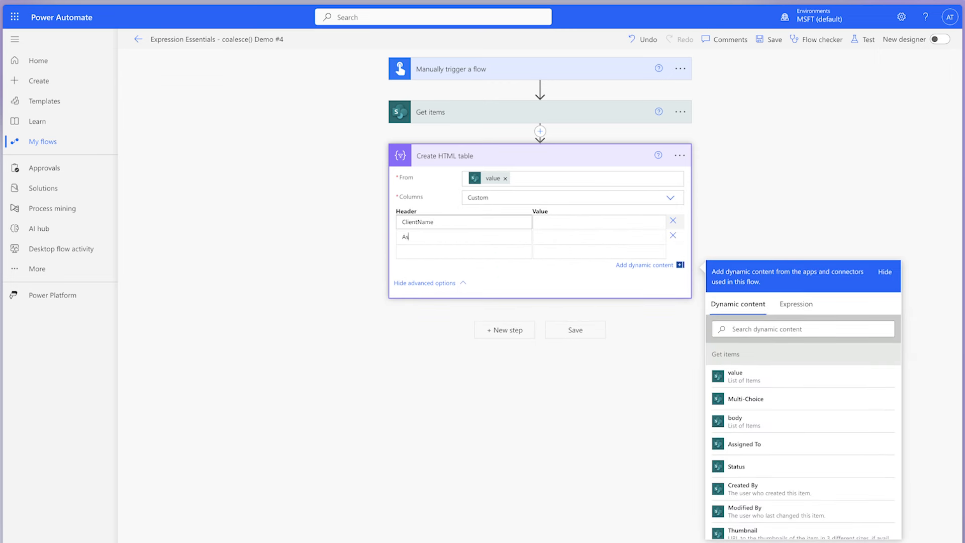
pyautogui.write('signedTo')
pyautogui.press('Tab')
pyautogui.press('Tab')
pyautogui.press('Tab')
pyautogui.write('Status')
# Step: Map the ClientName column to Title and the Status column to Status Value from Get items
pyautogui.click(760, 343)
pyautogui.write('titl')
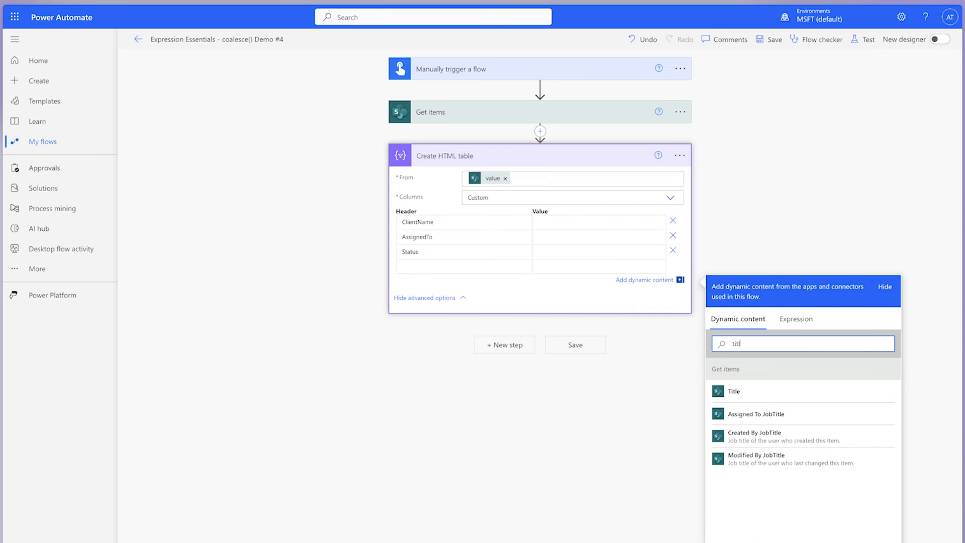
pyautogui.click(771, 388)
pyautogui.click(751, 345)
pyautogui.write('stat')
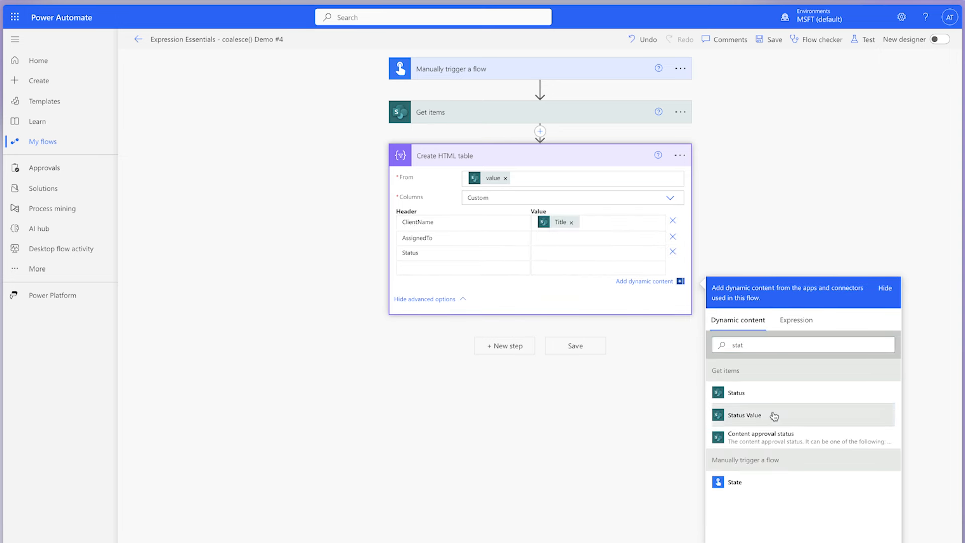
pyautogui.click(771, 415)
pyautogui.click(577, 239)
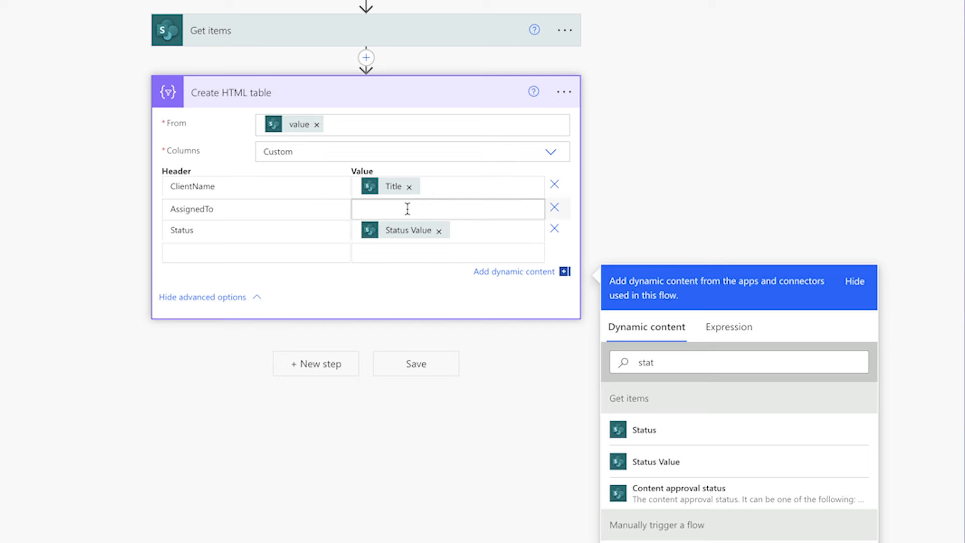
pyautogui.click(744, 326)
pyautogui.write('coa')
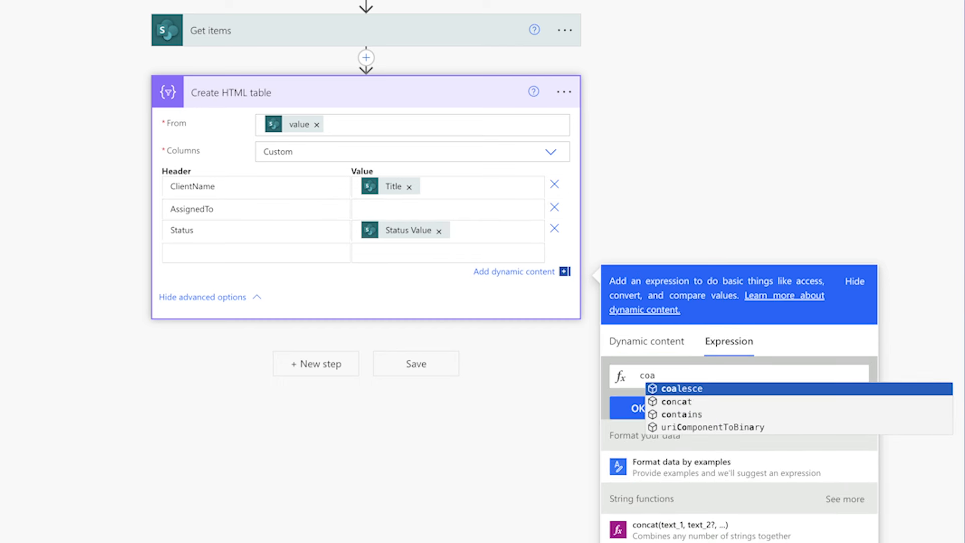
pyautogui.press('Tab')
pyautogui.write('(')
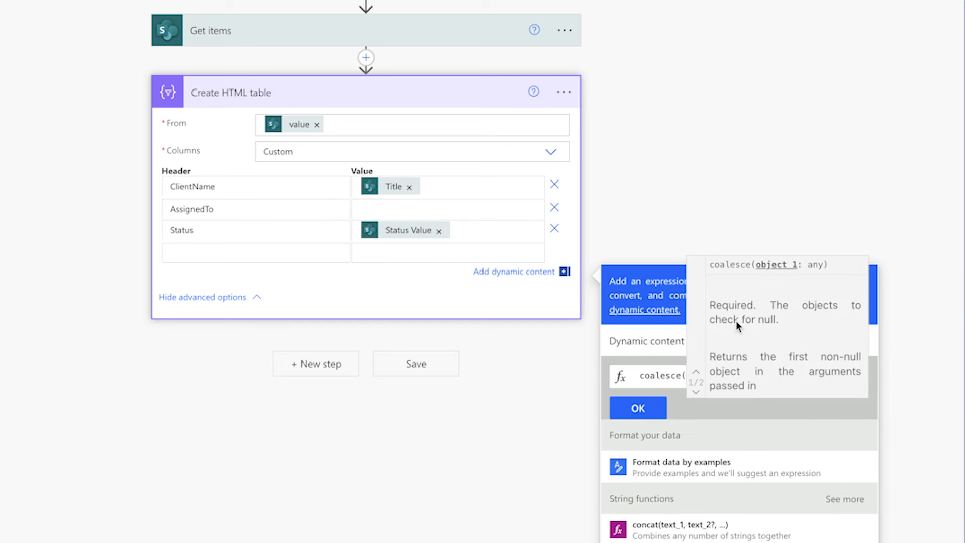
pyautogui.click(668, 340)
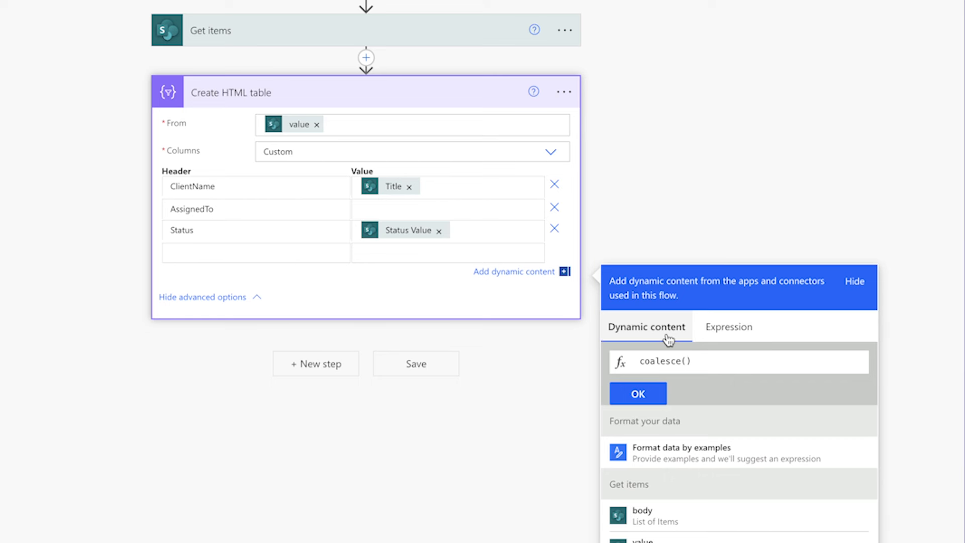
pyautogui.scroll(-1, 671, 322)
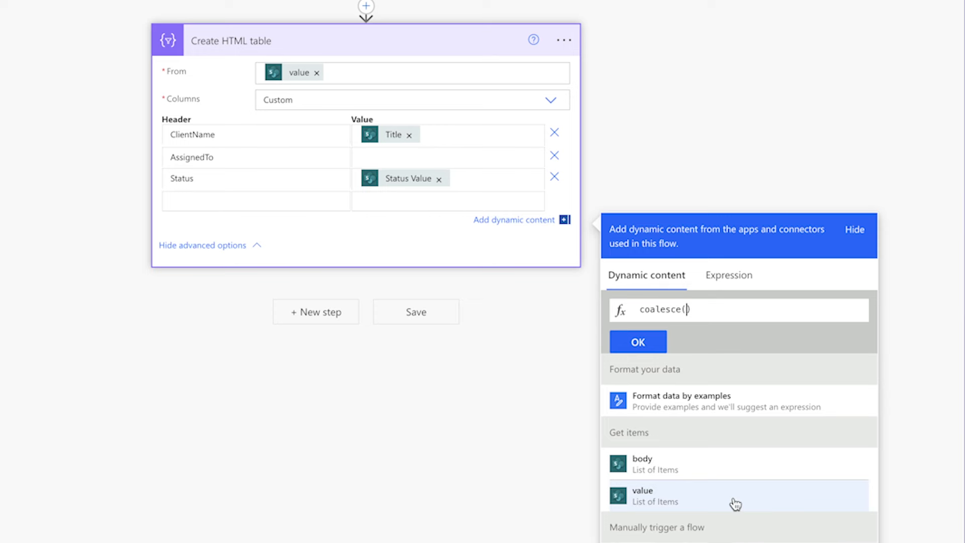
# Step: Insert a Compose action between Get items and Create HTML table with Assigned To DisplayName as its input
pyautogui.click(366, 6)
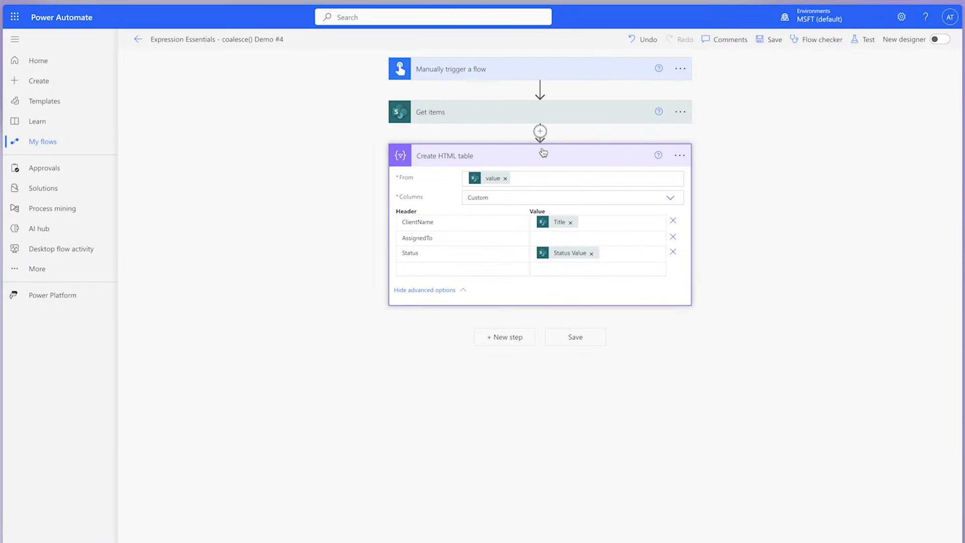
pyautogui.write('compose')
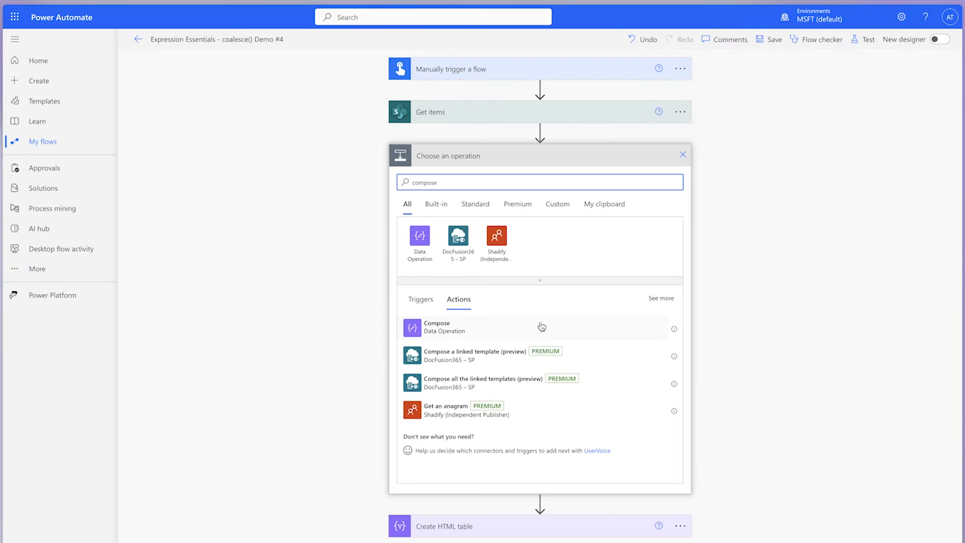
pyautogui.click(536, 325)
pyautogui.click(594, 178)
pyautogui.write('assign')
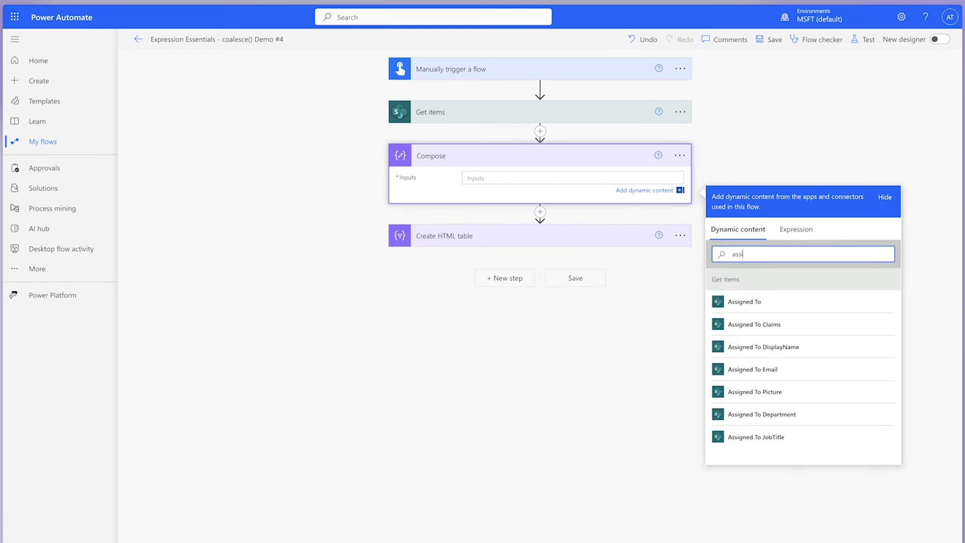
pyautogui.click(803, 351)
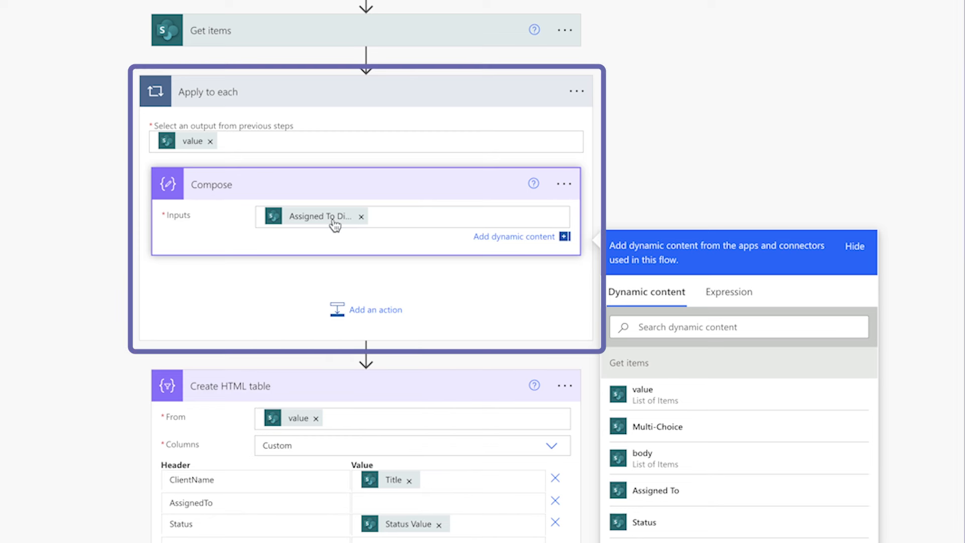
# Step: Copy the ['AssignedTo/DisplayName'] reference of the Compose input from its code view
pyautogui.moveTo(334, 225)
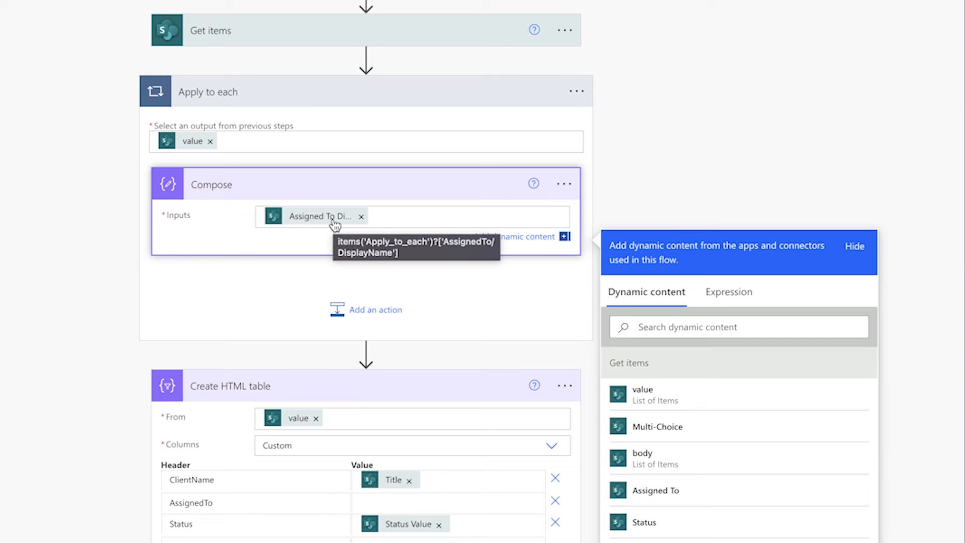
pyautogui.scroll(-3, 335, 225)
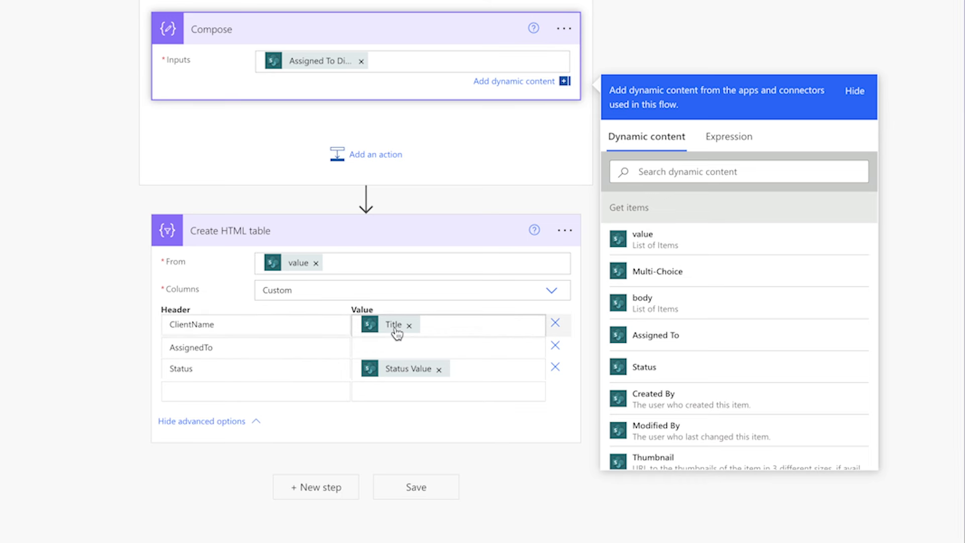
pyautogui.moveTo(397, 331)
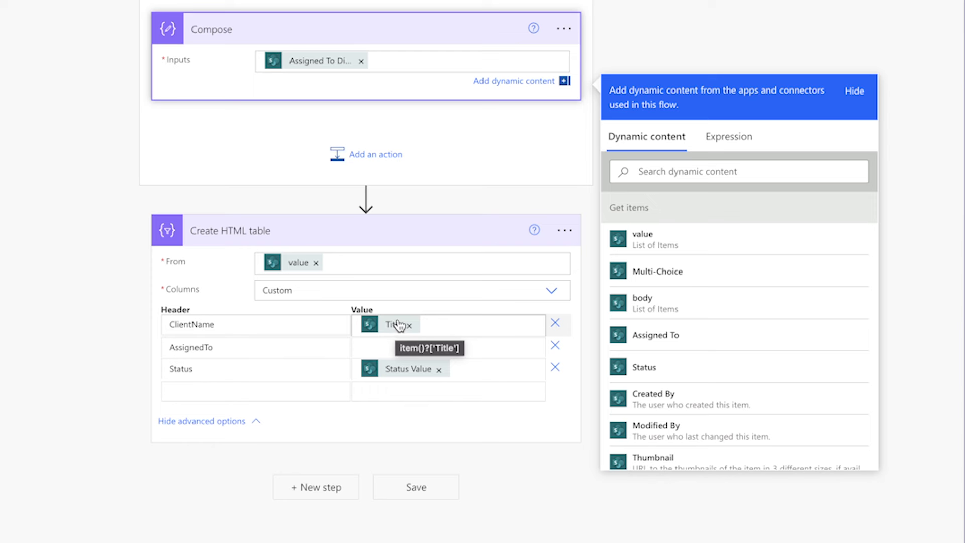
pyautogui.click(565, 29)
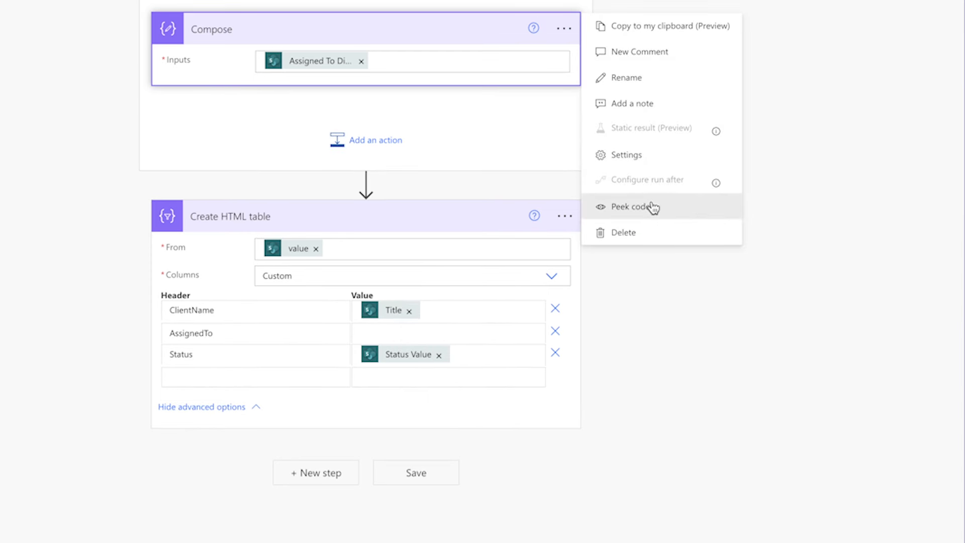
pyautogui.click(630, 207)
pyautogui.moveTo(413, 76); pyautogui.dragTo(543, 78)
pyautogui.hotkey('ctrl', 'c')
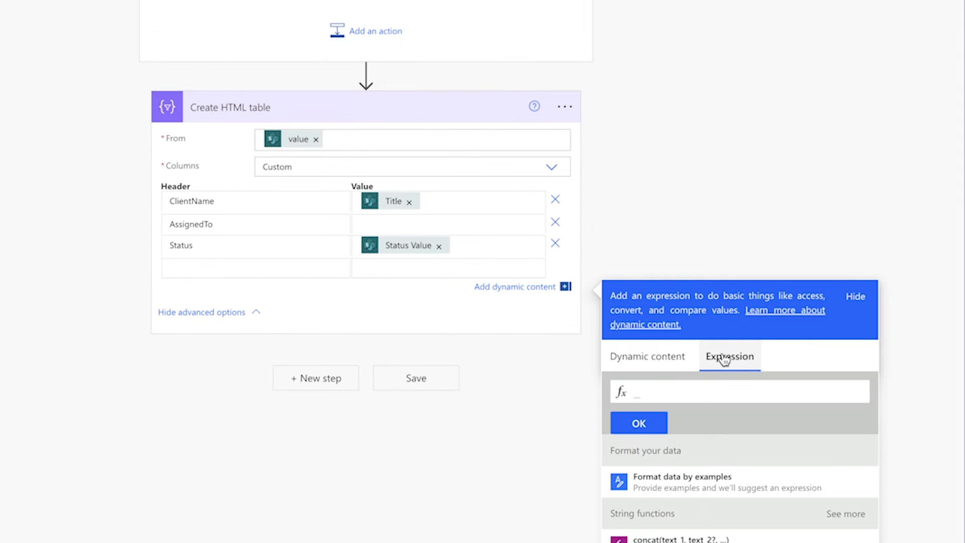
# Step: Set the AssignedTo column value to the expression coalesce(item()?['AssignedTo/DisplayName'],'Not Assigned')
pyautogui.write('coal')
pyautogui.press('Tab')
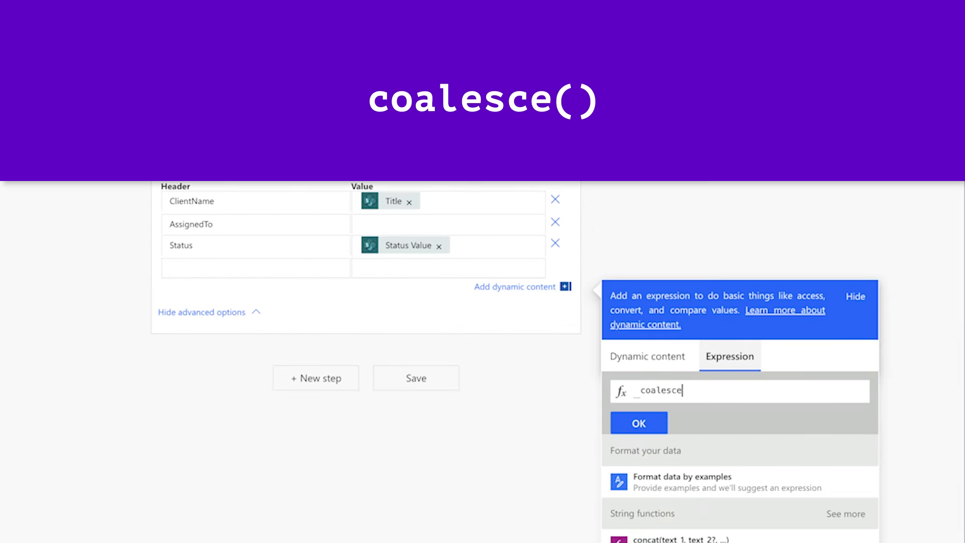
pyautogui.write('(')
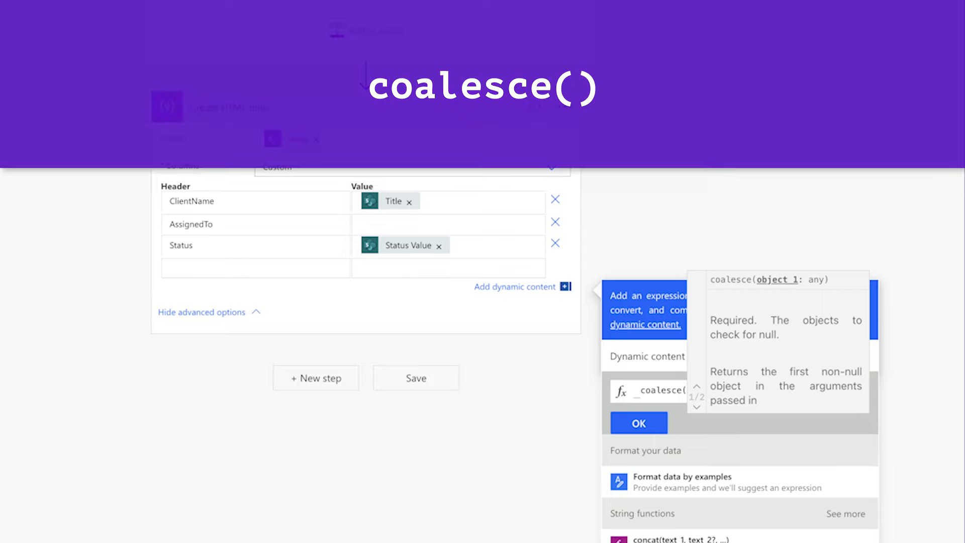
pyautogui.write('item(')
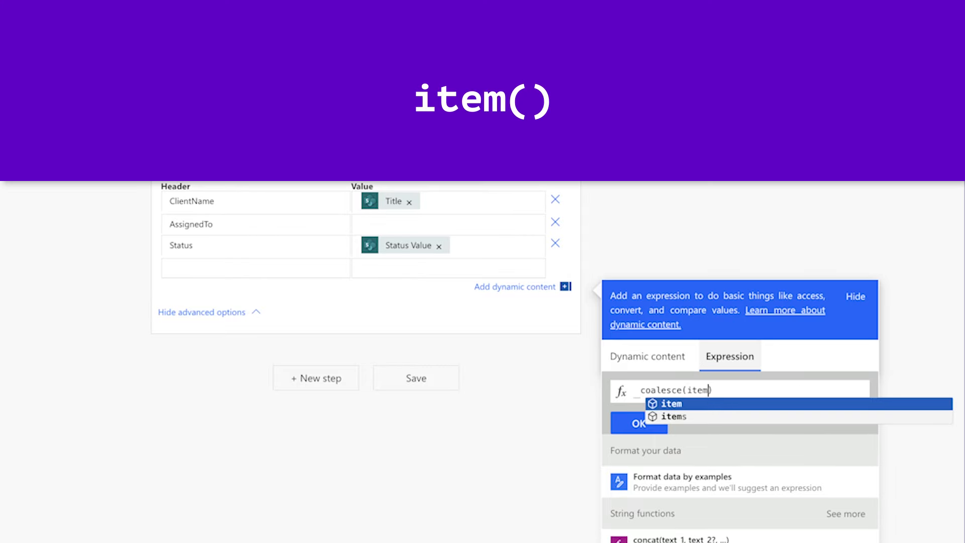
pyautogui.press('Return')
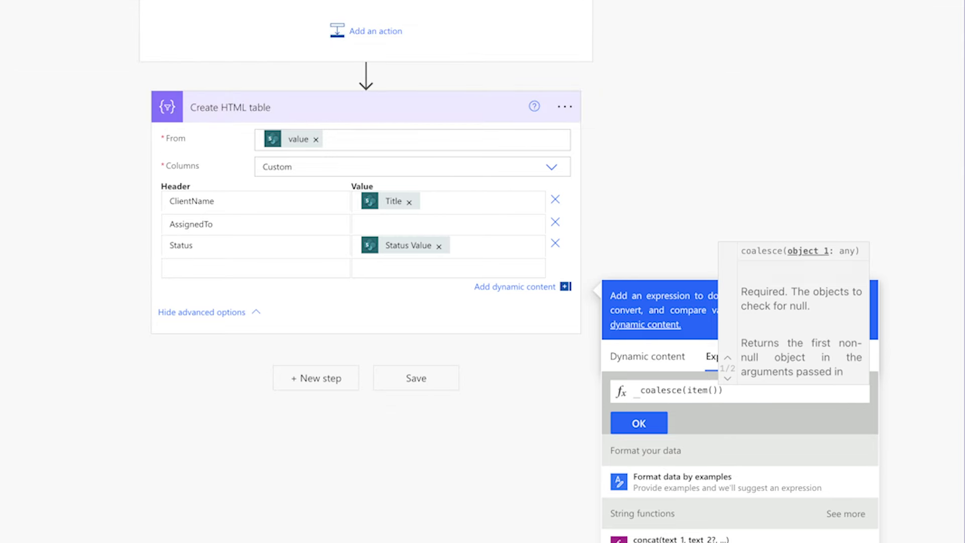
pyautogui.hotkey('ctrl', 'v')
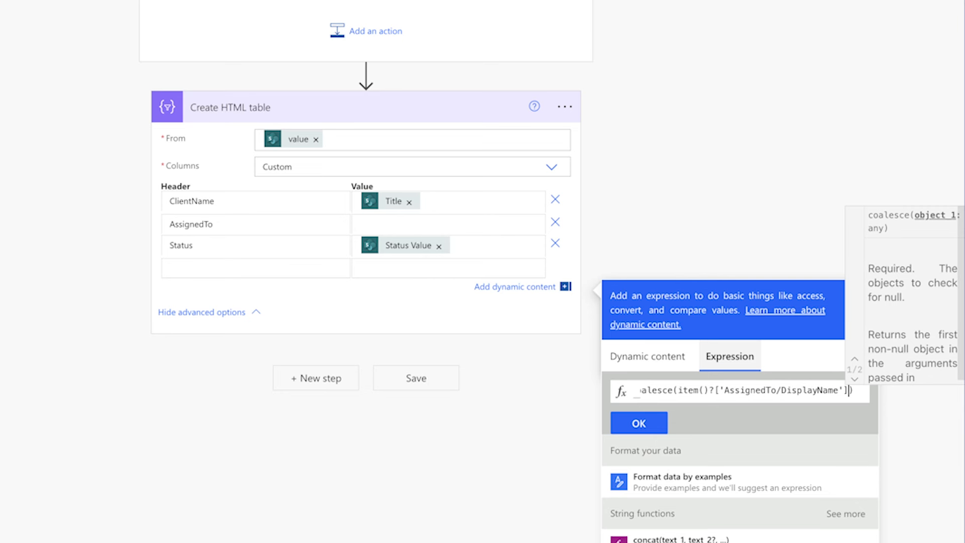
pyautogui.write(",'Not Assigned")
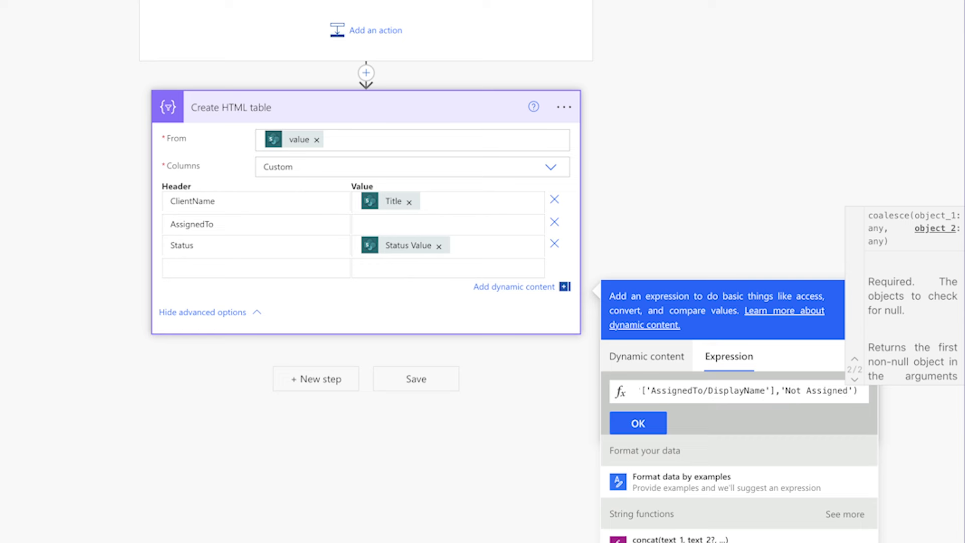
pyautogui.click(638, 422)
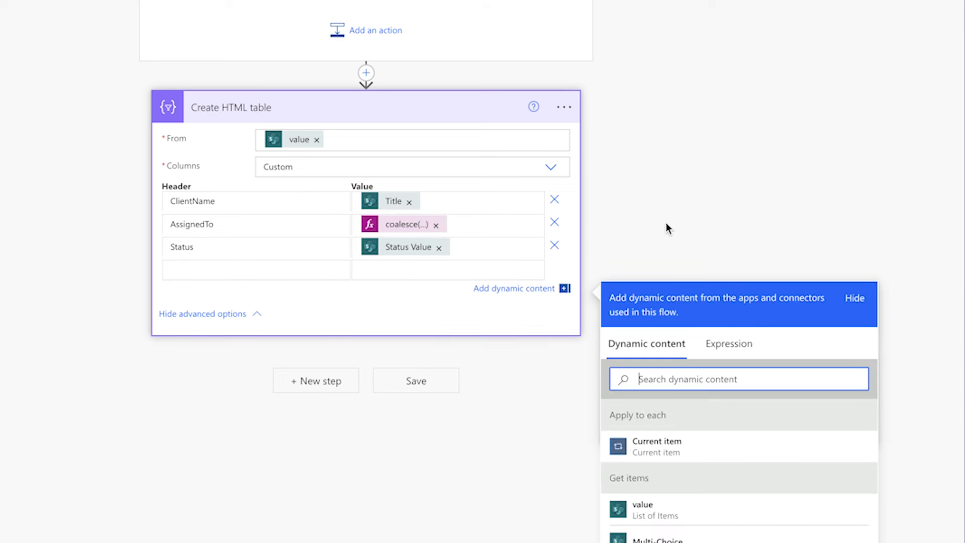
# Step: Delete the Apply to each loop together with the Compose action inside it
pyautogui.click(645, 152)
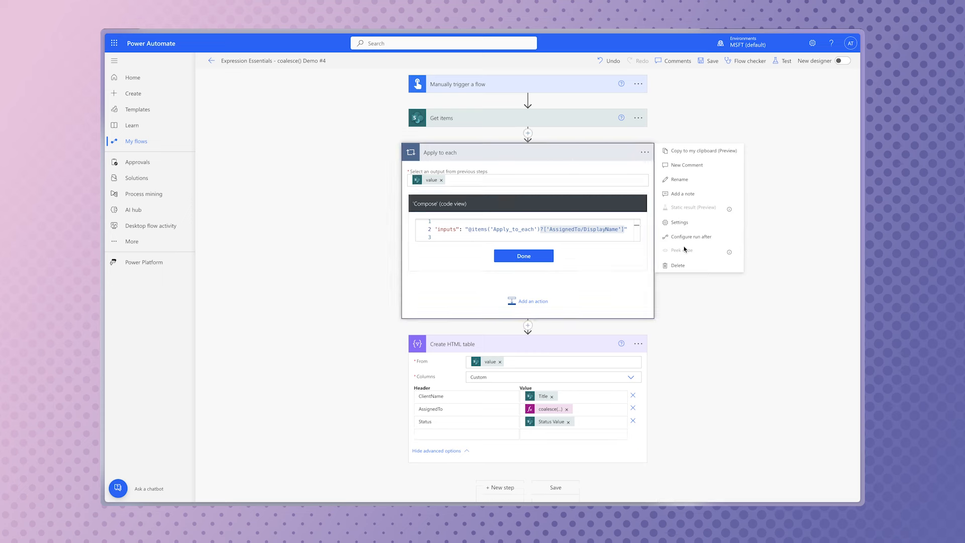
pyautogui.click(686, 265)
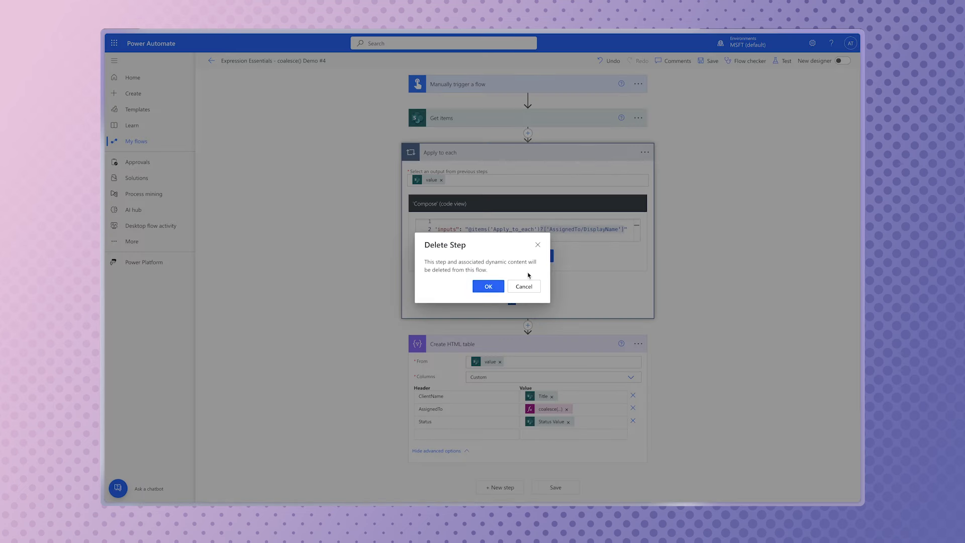
pyautogui.click(488, 285)
# Step: Save and manually test the flow, and examine the table output of the Create HTML table action
pyautogui.click(781, 60)
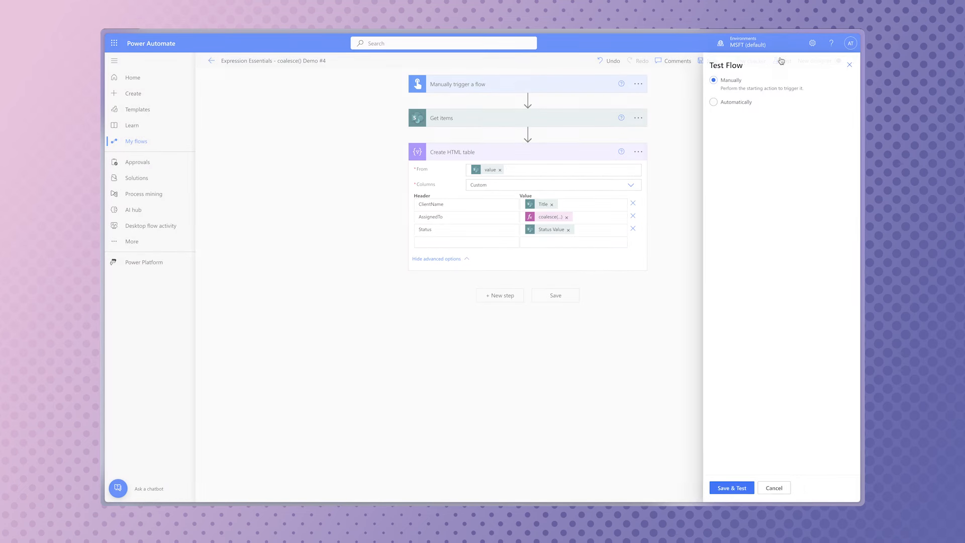
pyautogui.click(724, 485)
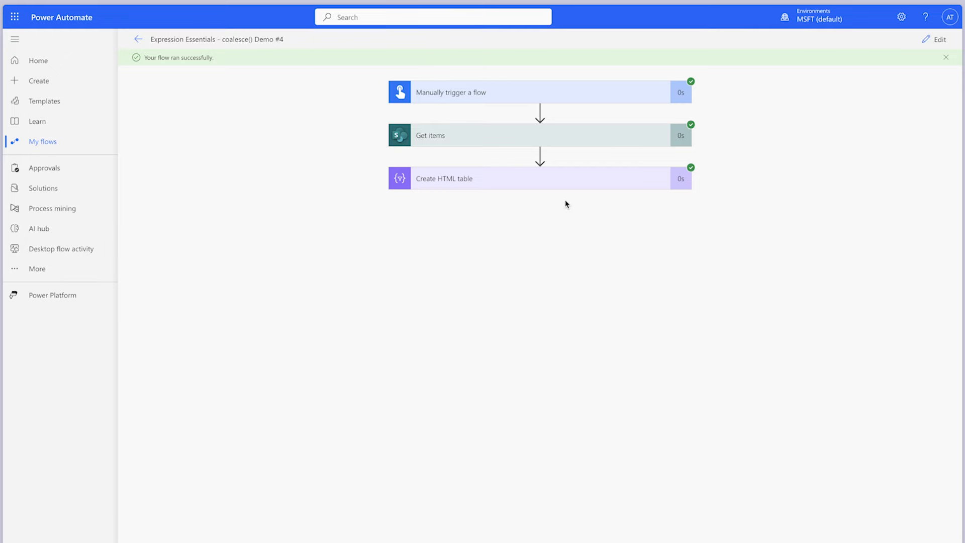
pyautogui.click(552, 184)
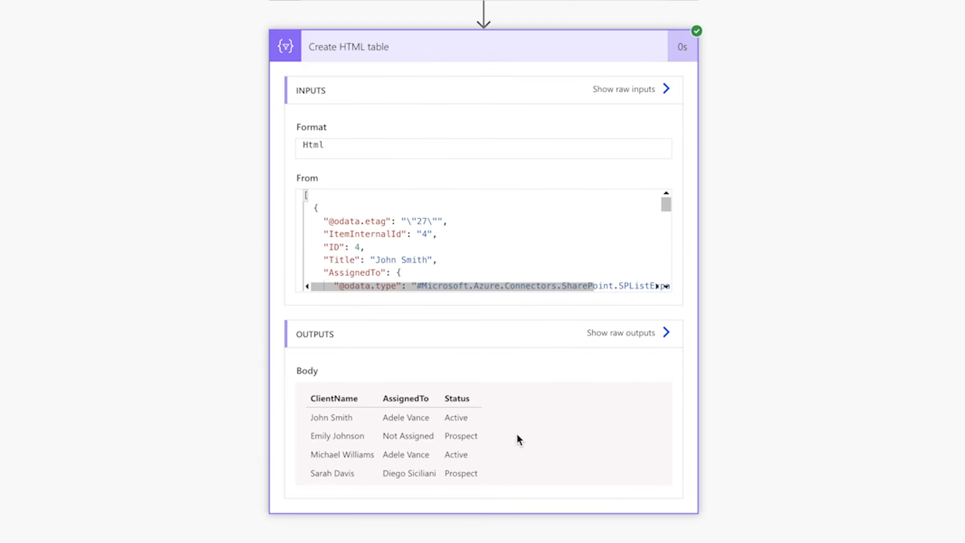
pyautogui.scroll(-1, 515, 439)
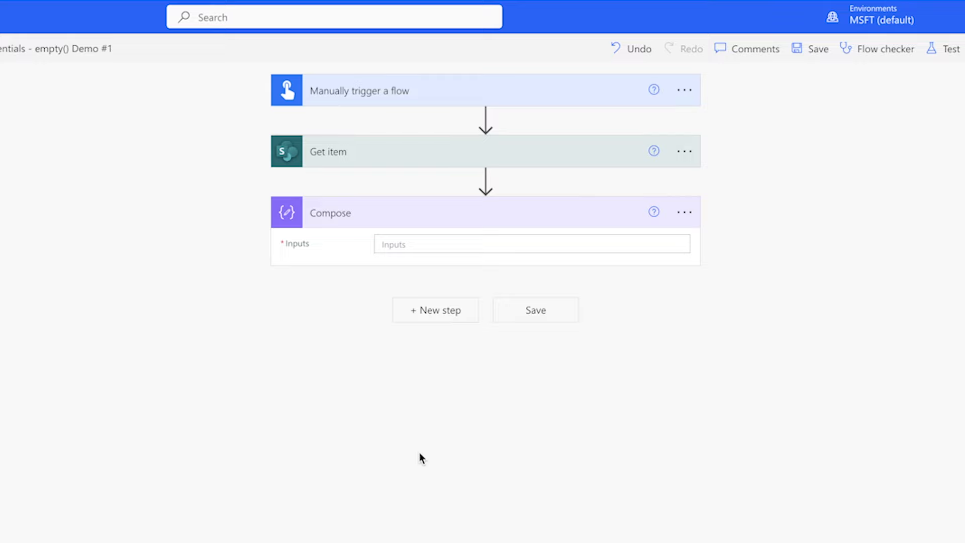
# Step: Set the Compose input to an equals() expression comparing the YesNo value from Get item with 'Yes'
pyautogui.click(503, 244)
pyautogui.click(729, 332)
pyautogui.write('equals(')
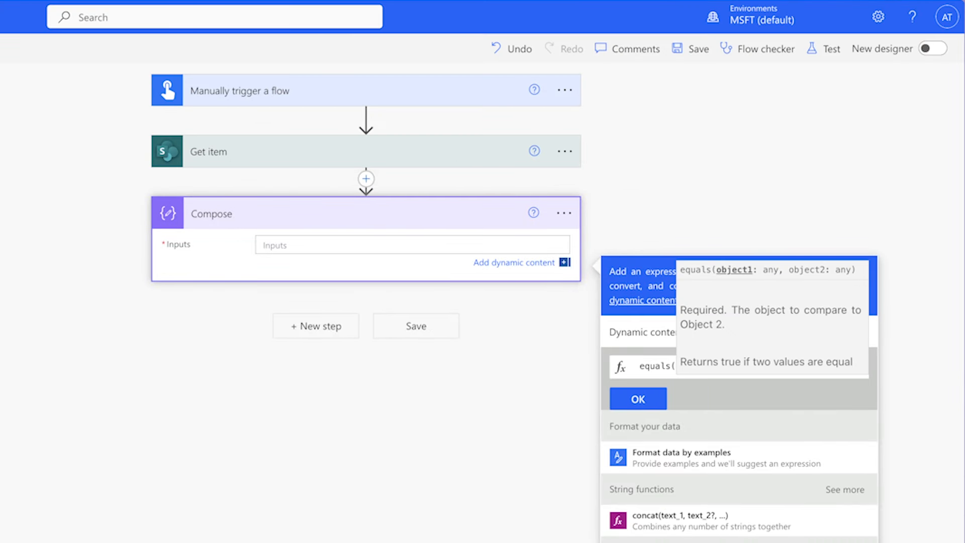
pyautogui.click(642, 329)
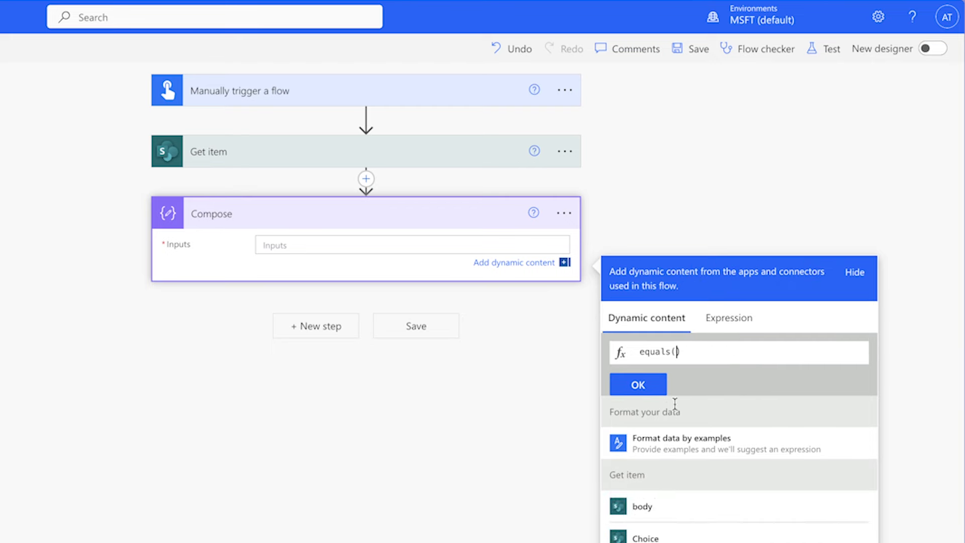
pyautogui.scroll(-5, 698, 517)
pyautogui.scroll(-10, 698, 517)
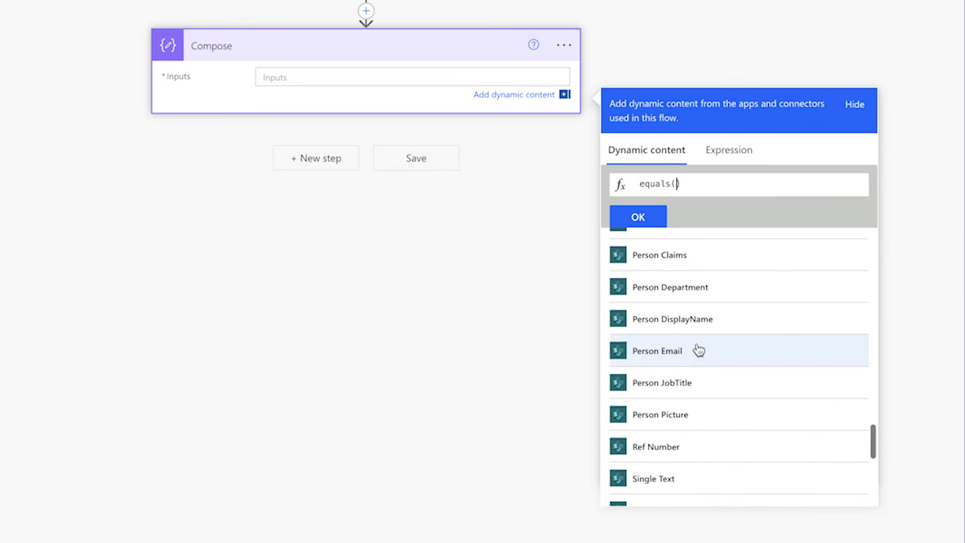
pyautogui.scroll(-2, 697, 348)
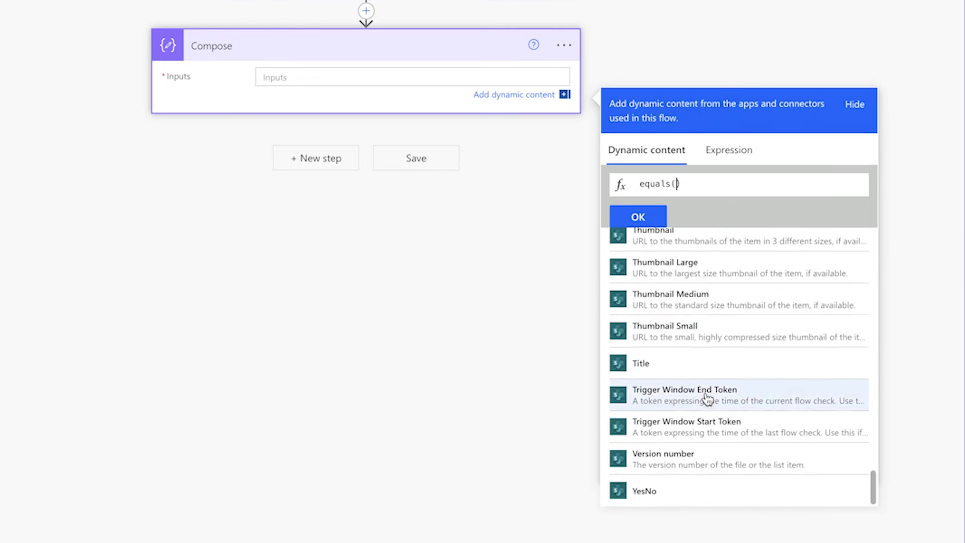
pyautogui.click(683, 485)
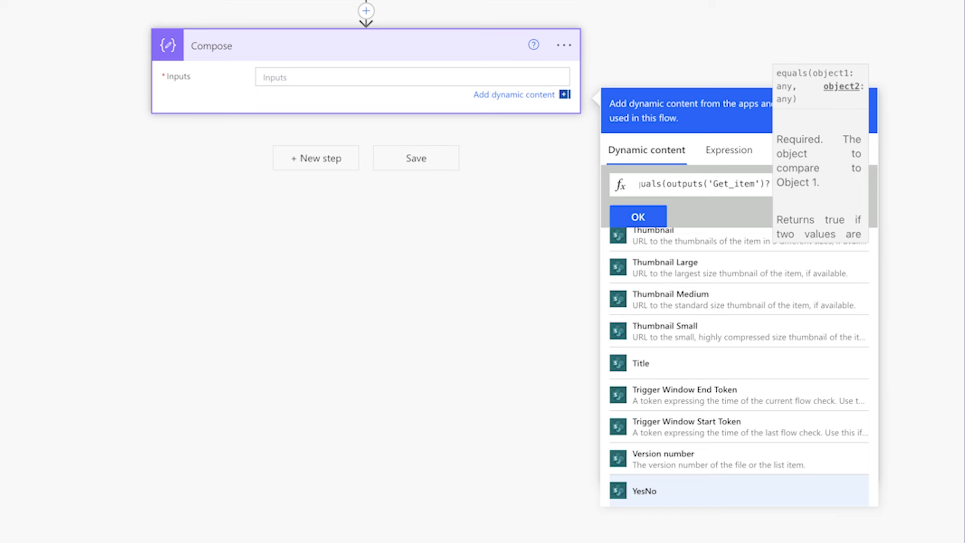
pyautogui.write(",'")
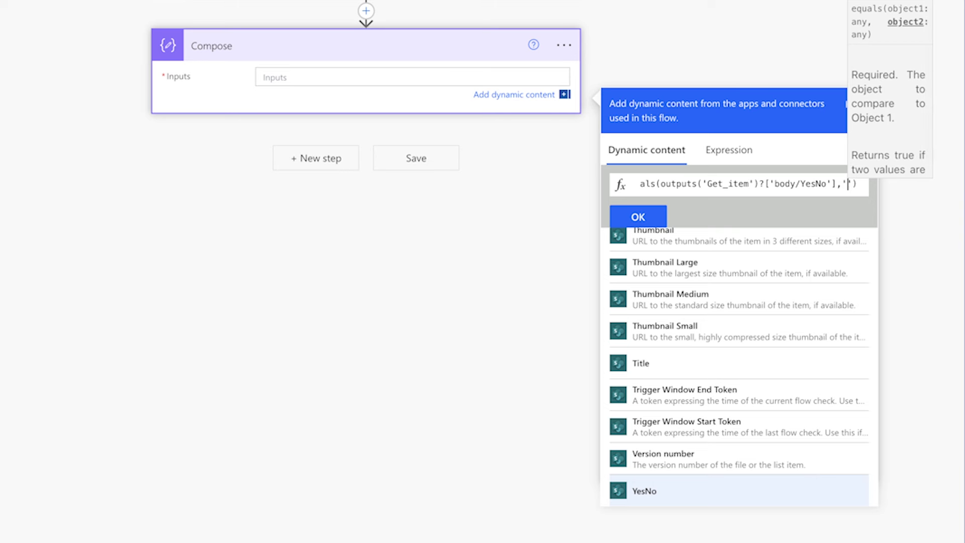
pyautogui.write('Yes')
pyautogui.click(640, 218)
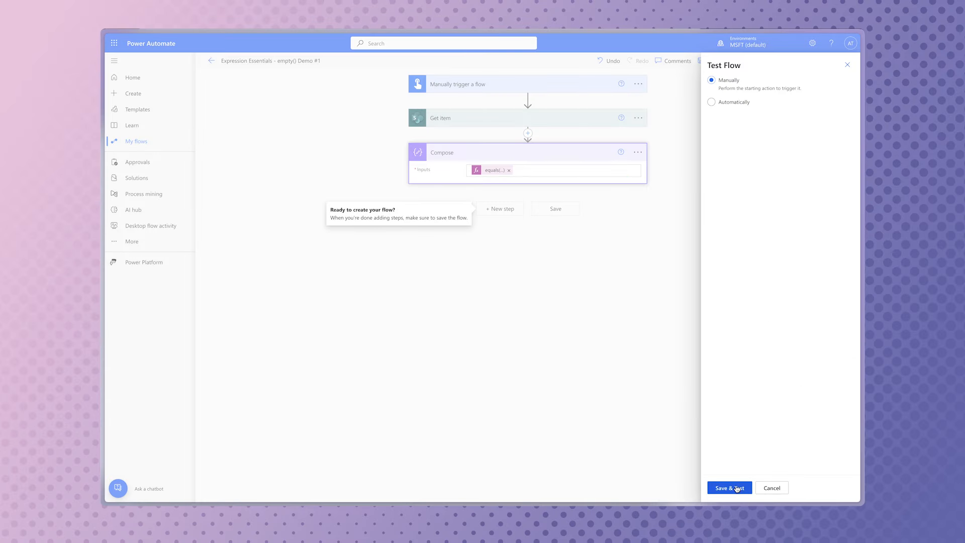
# Step: Save and manually test the flow, and check the outputs of the Compose and Get item actions
pyautogui.click(735, 486)
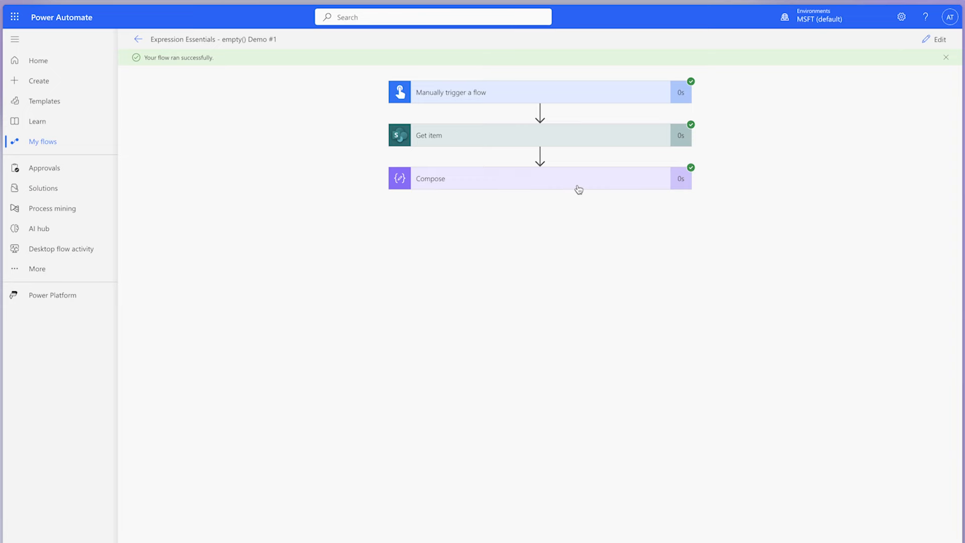
pyautogui.click(577, 186)
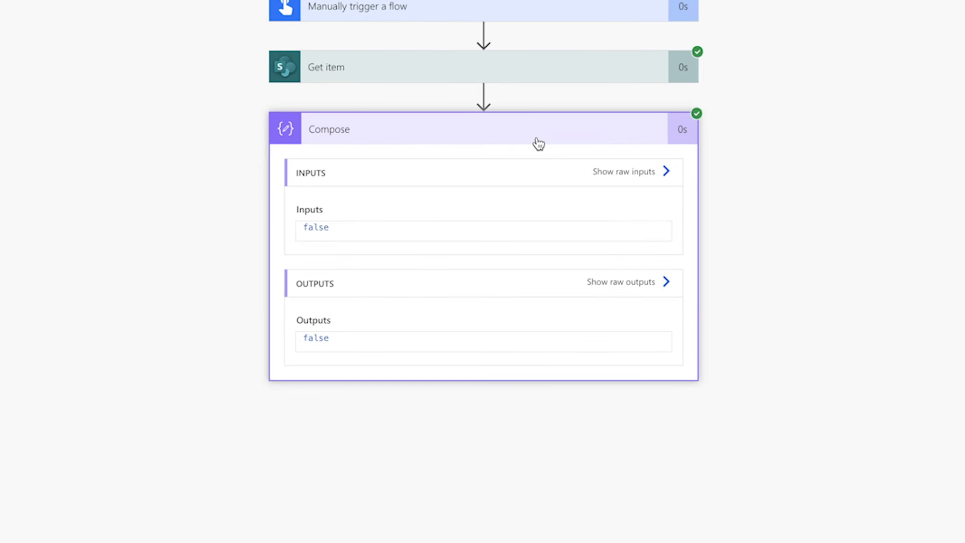
pyautogui.click(523, 67)
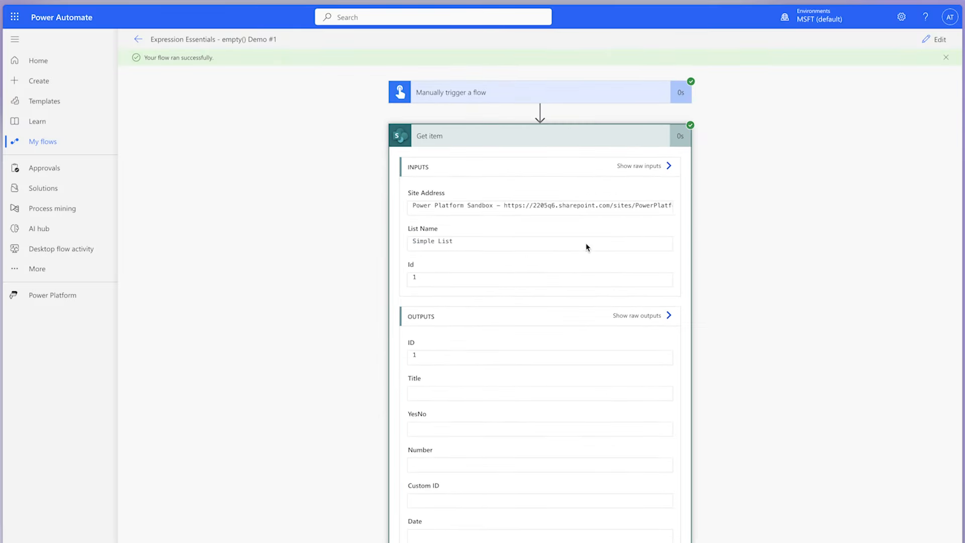
pyautogui.scroll(-1, 564, 328)
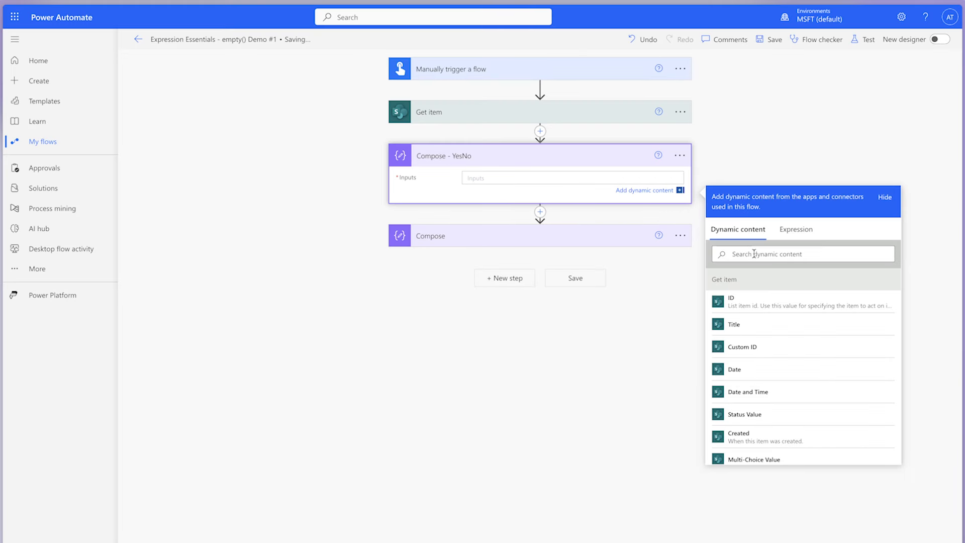
# Step: Set the input of the Compose - YesNo action to the YesNo value from Get item
pyautogui.click(754, 255)
pyautogui.write('yes')
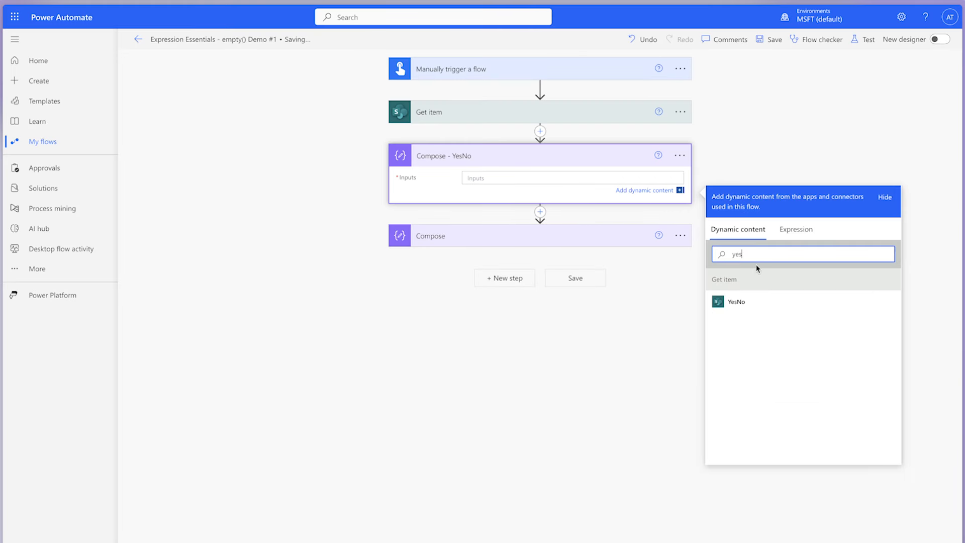
pyautogui.click(736, 301)
# Step: Save and manually test the flow, and check the output of the Compose - YesNo action
pyautogui.click(867, 39)
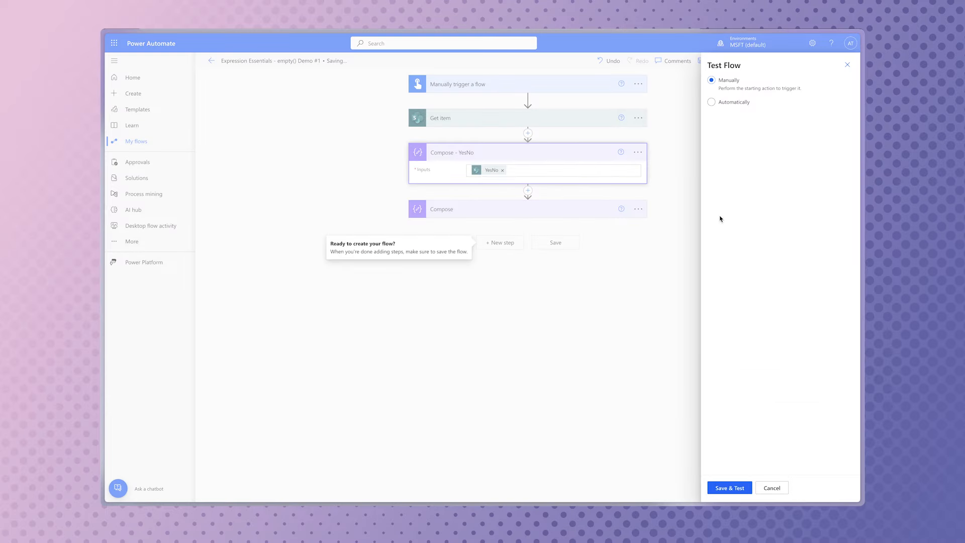
pyautogui.click(733, 487)
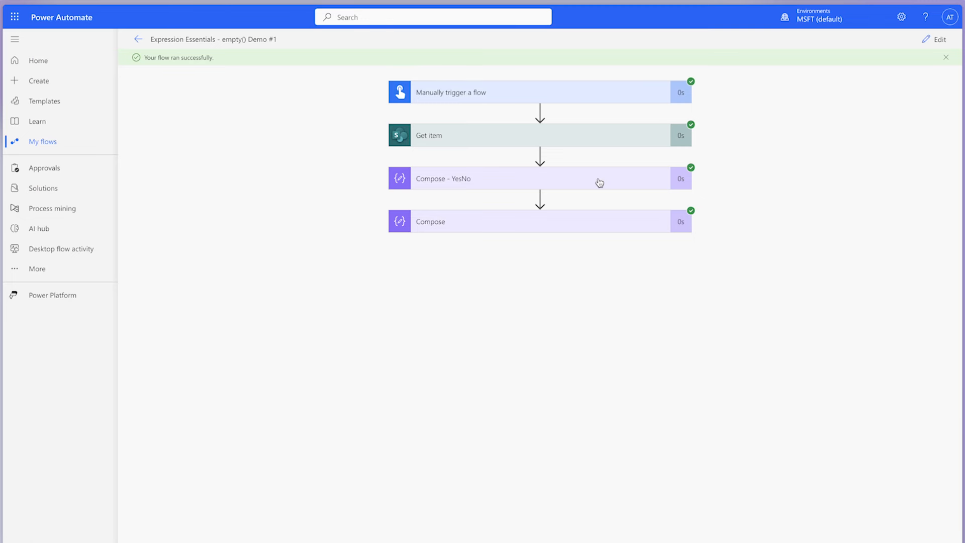
pyautogui.click(597, 181)
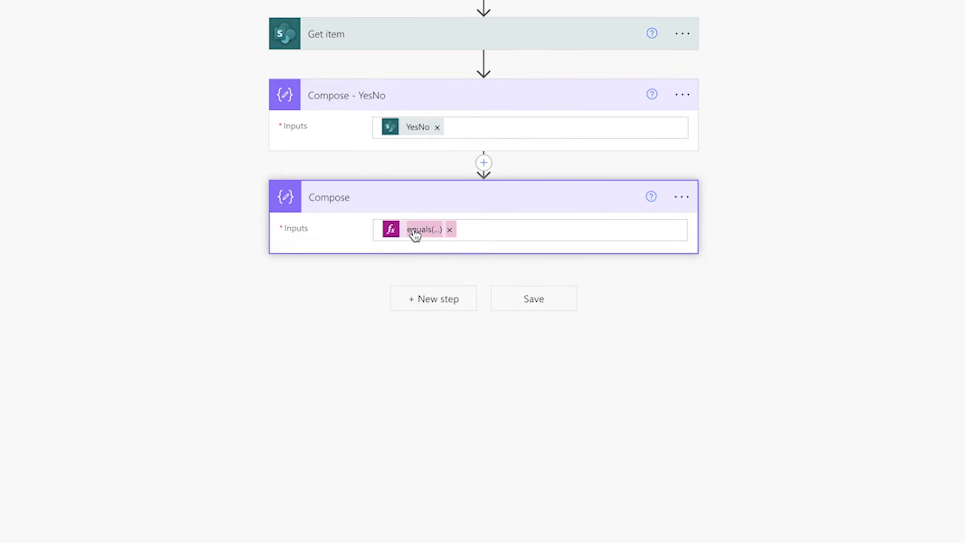
# Step: Replace the 'Yes' comparison value in the Compose action's equals() expression with the boolean true
pyautogui.click(411, 230)
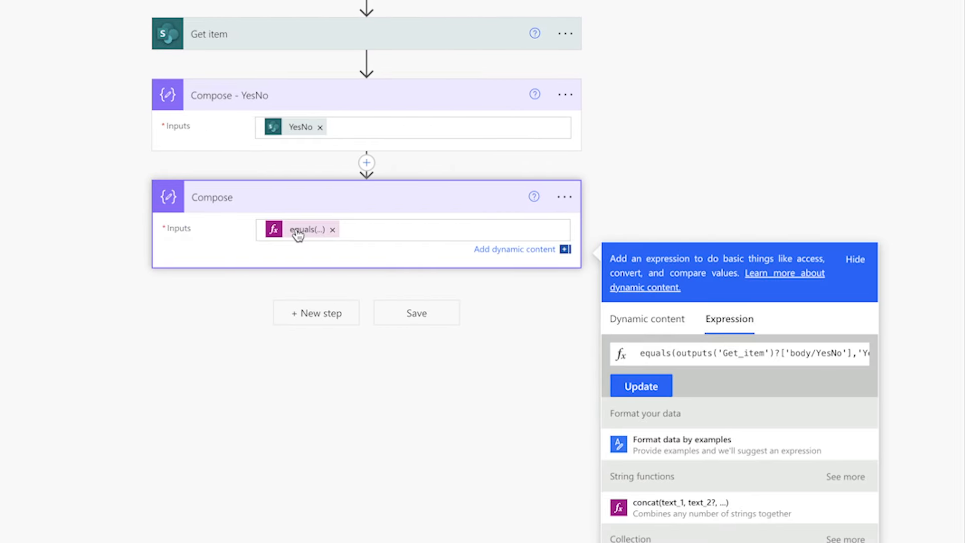
pyautogui.hscroll(2, 783, 356)
pyautogui.moveTo(838, 351); pyautogui.dragTo(817, 352)
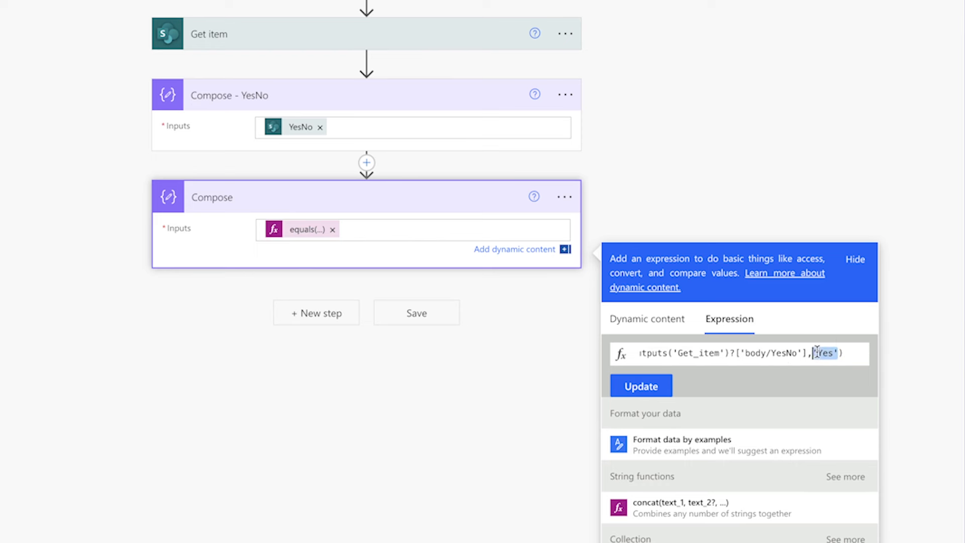
pyautogui.write('true')
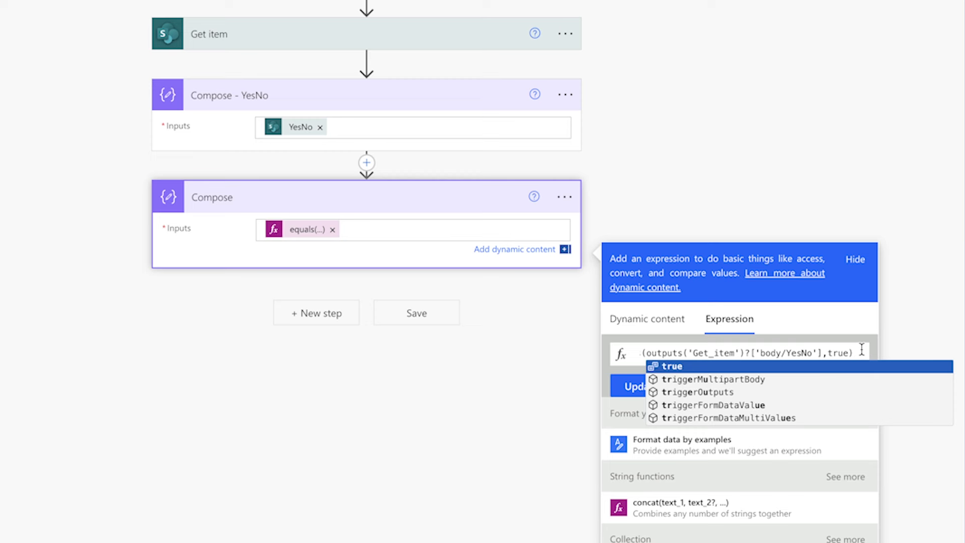
# Step: Update the second Compose expression to compare the YesNo value with true, and run a manual test, expanding the Compose result
pyautogui.press('Escape')
pyautogui.click(658, 388)
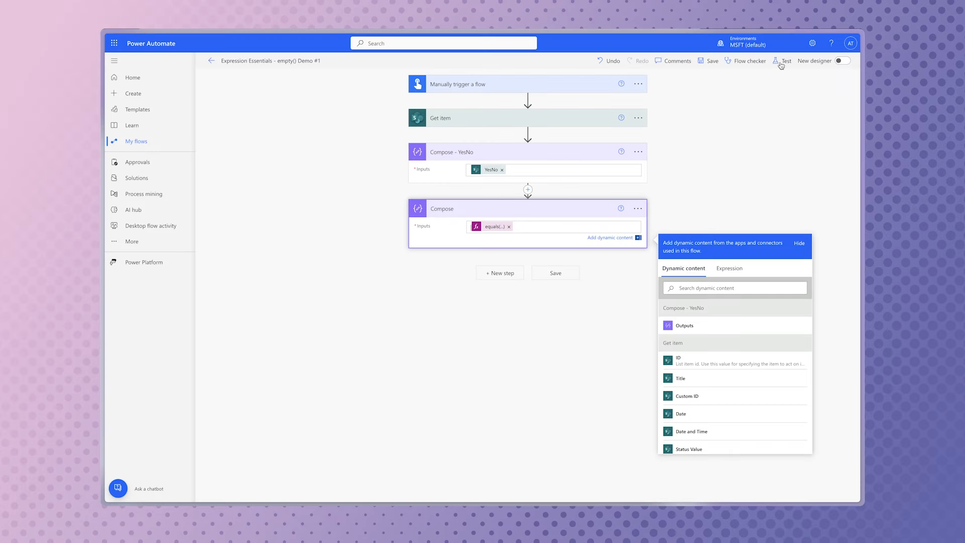
pyautogui.click(783, 61)
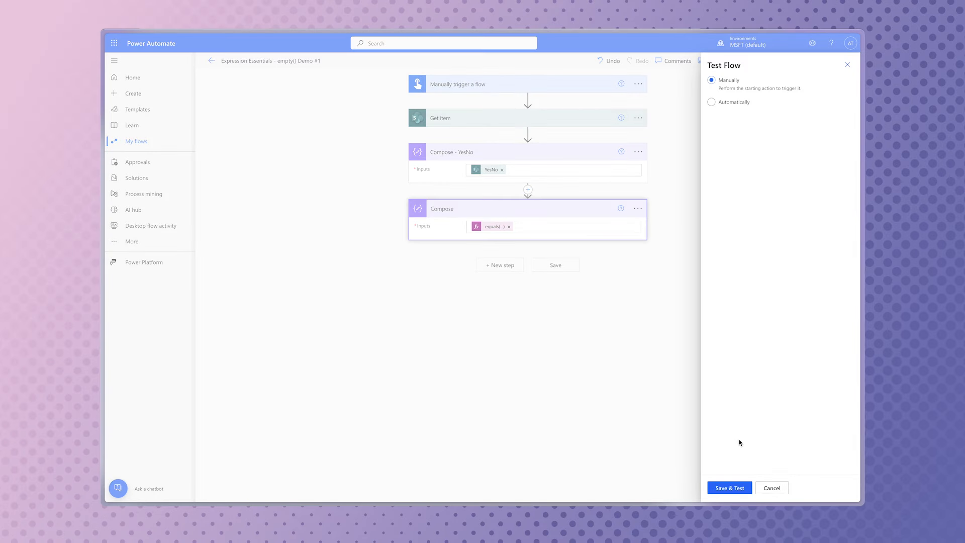
pyautogui.click(733, 487)
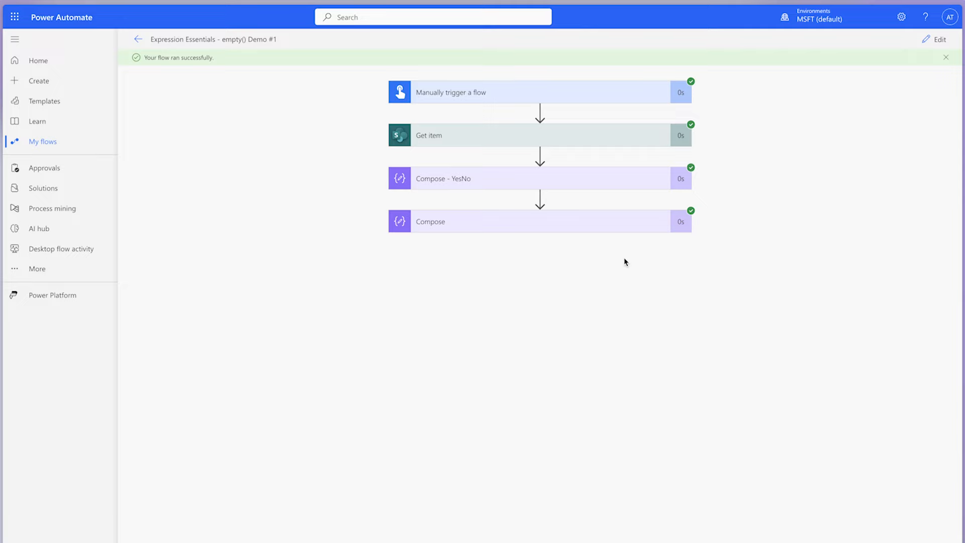
pyautogui.click(599, 228)
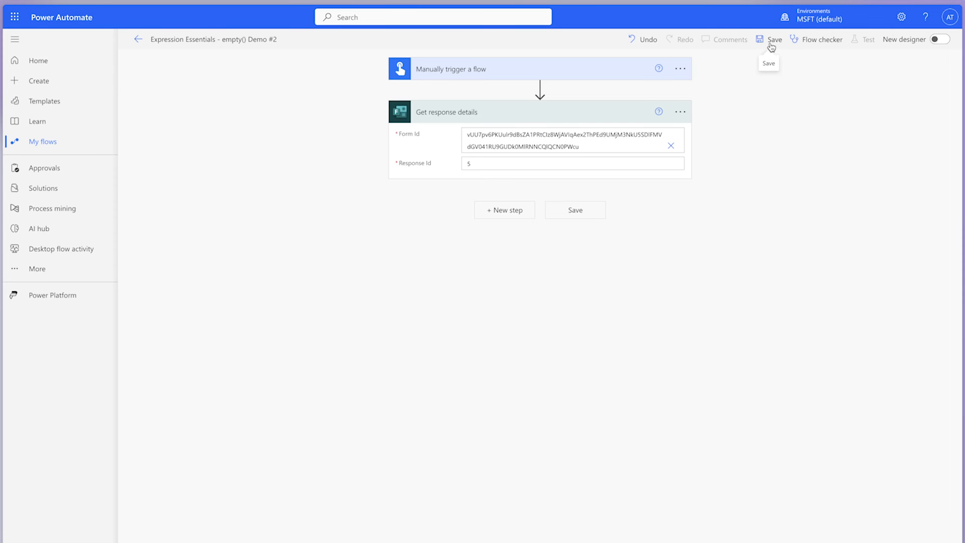
# Step: Save the empty() Demo #2 flow with its Get response details action and run a manual test
pyautogui.click(770, 42)
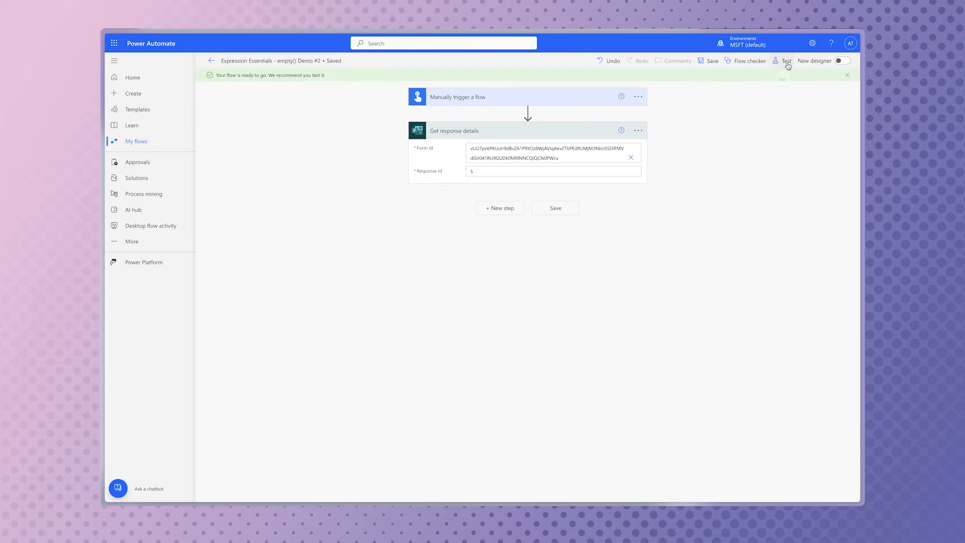
pyautogui.click(865, 39)
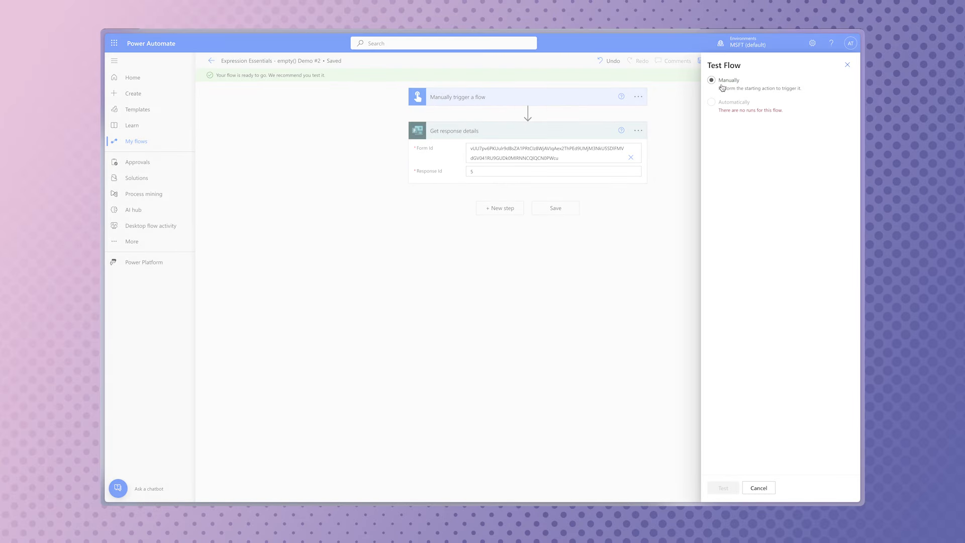
pyautogui.click(719, 488)
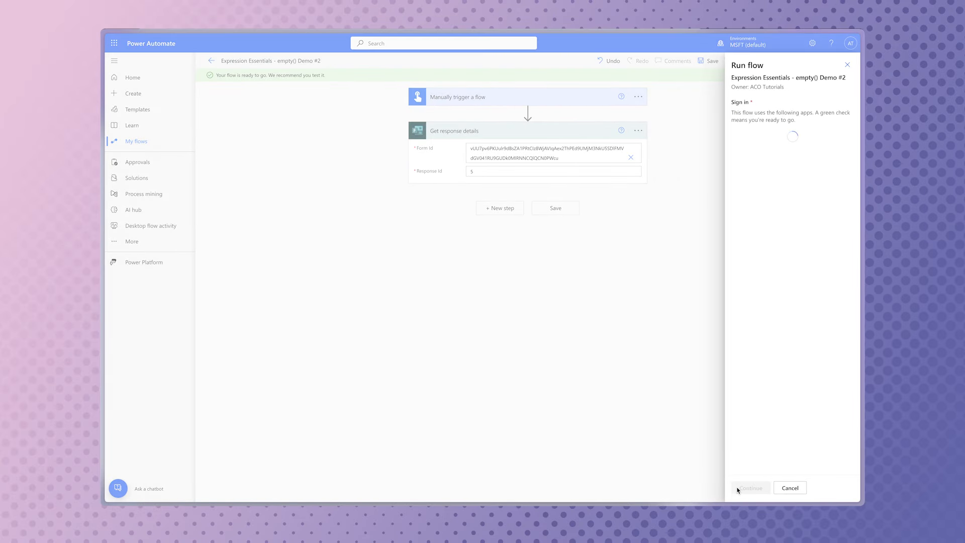
pyautogui.click(742, 488)
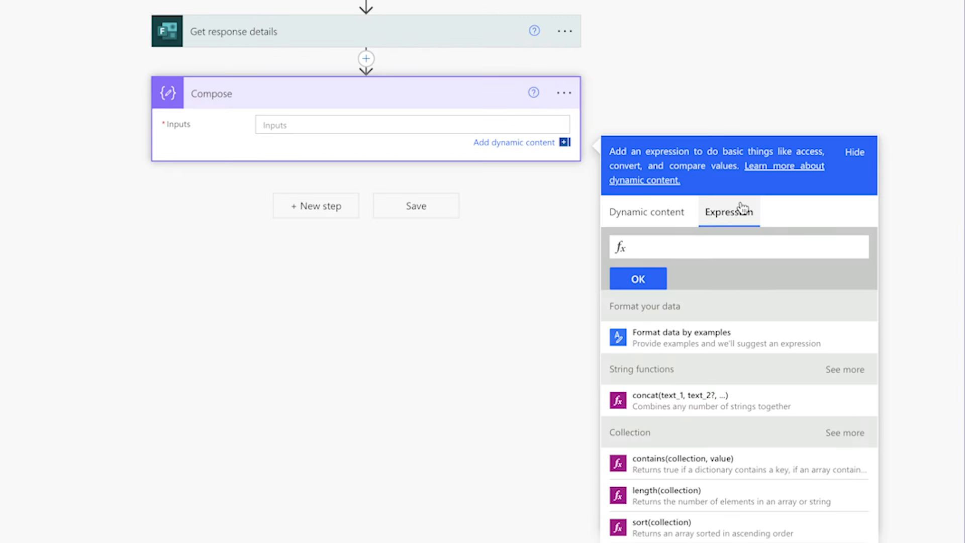
# Step: Set the Compose input to an equals() expression comparing the Single Choice Option answer with 'Single choice 1'
pyautogui.write('equals')
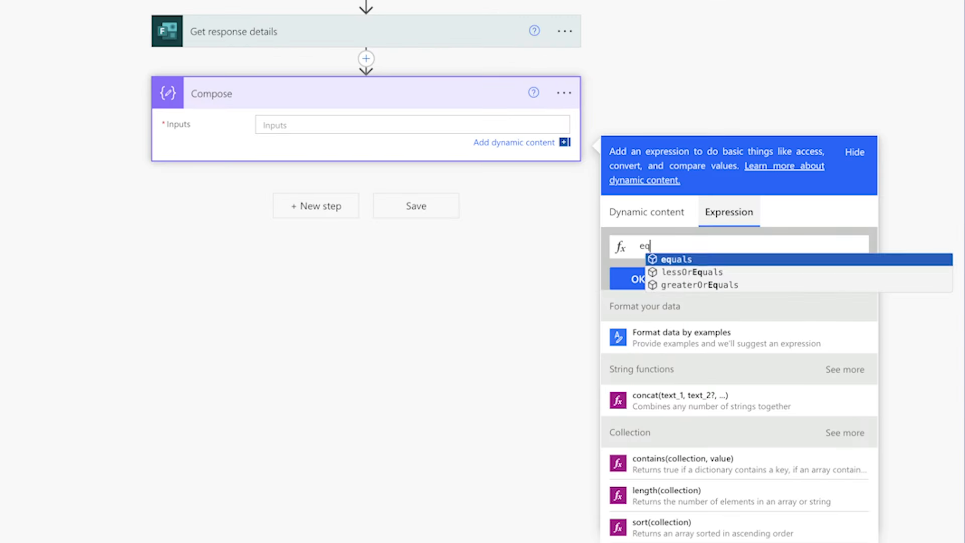
pyautogui.click(663, 211)
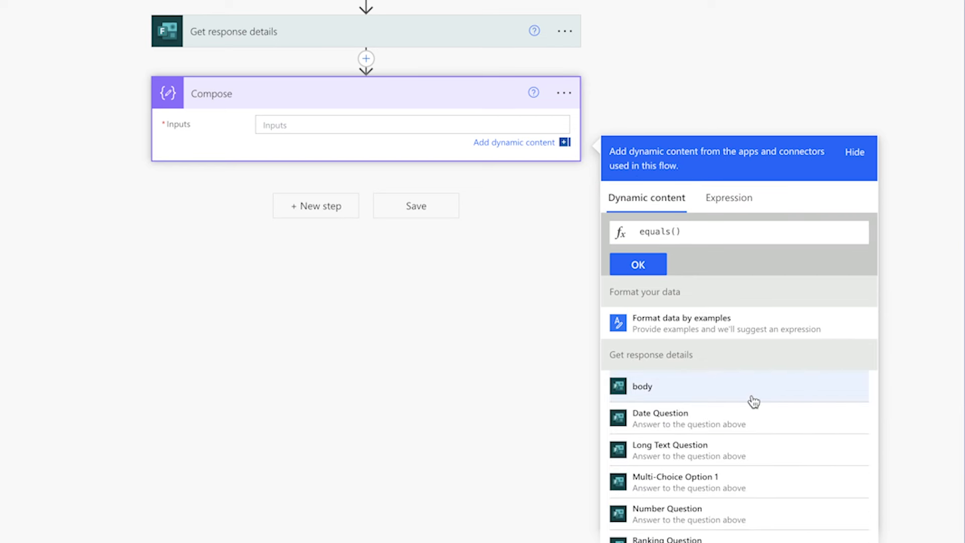
pyautogui.scroll(-3, 743, 412)
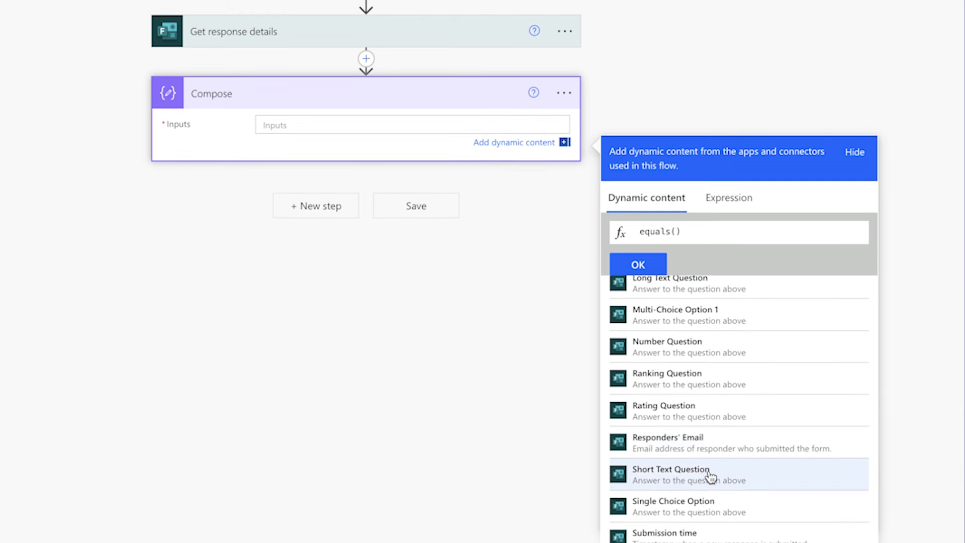
pyautogui.click(699, 505)
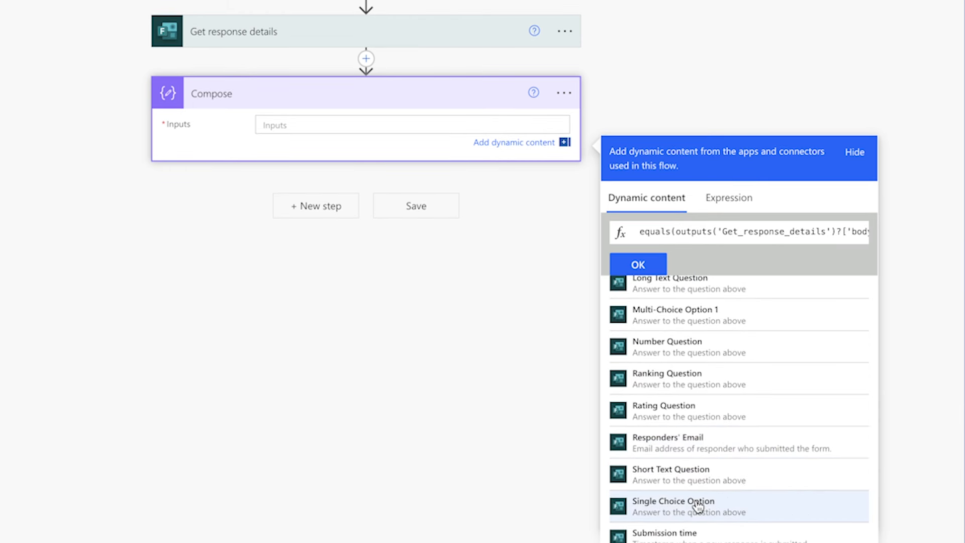
pyautogui.write(",'Single choice")
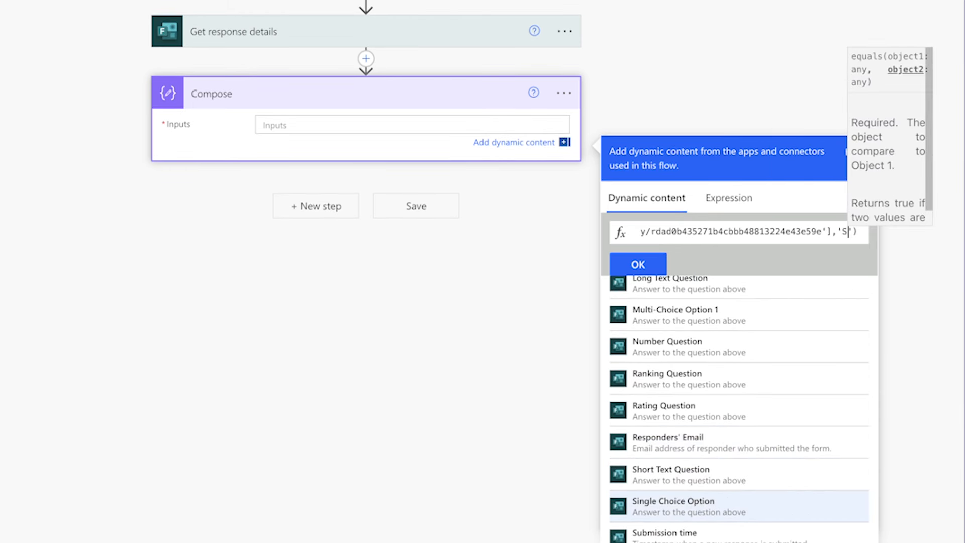
pyautogui.write(' 1')
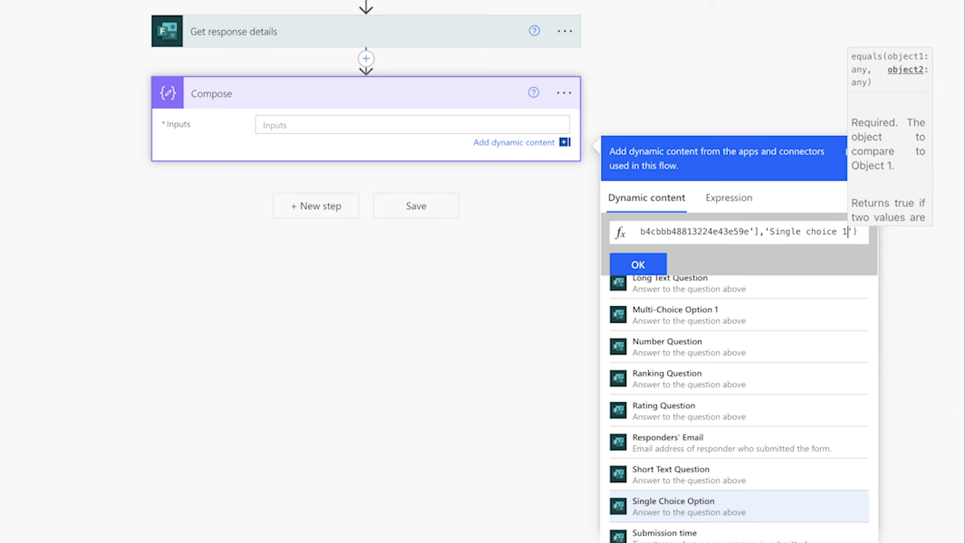
pyautogui.click(656, 265)
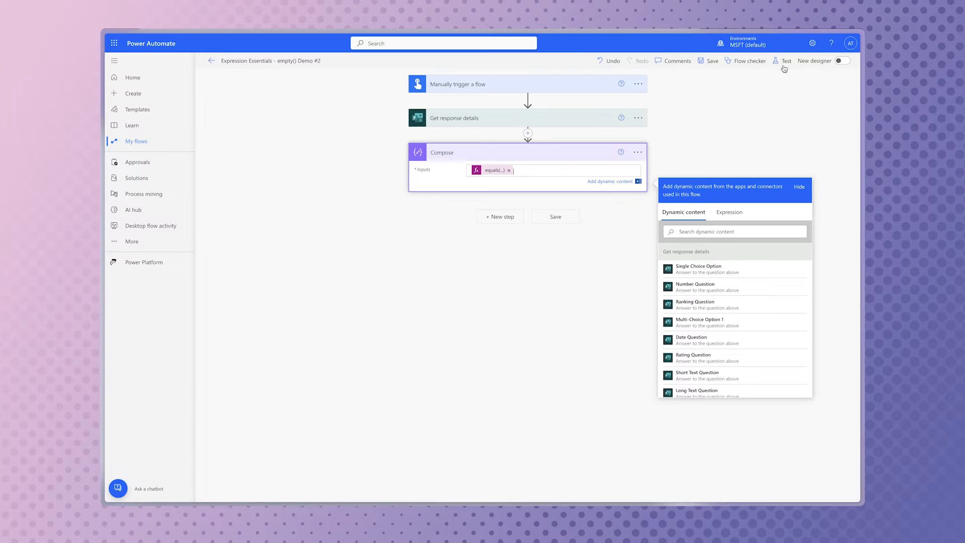
# Step: Save and manually test the flow, and expand the Compose action's run result
pyautogui.click(784, 68)
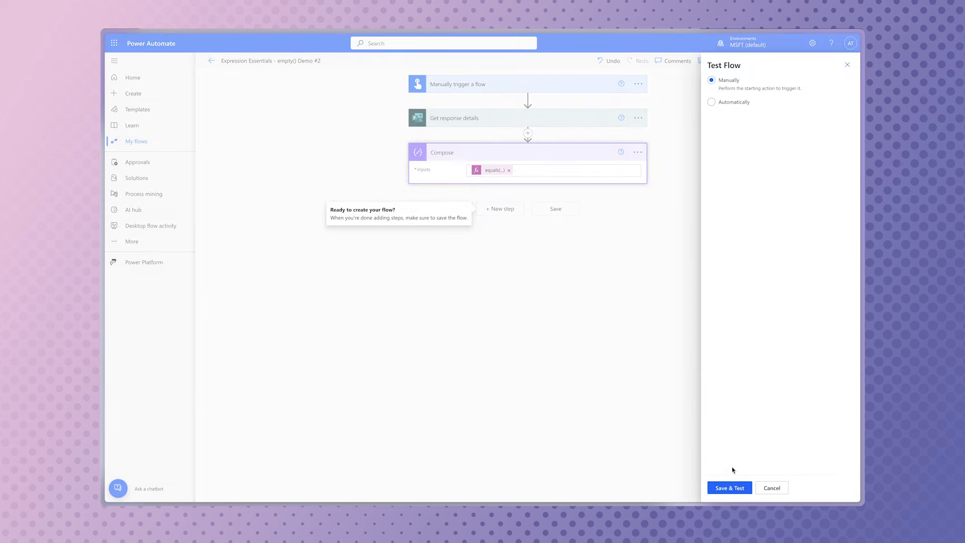
pyautogui.click(730, 486)
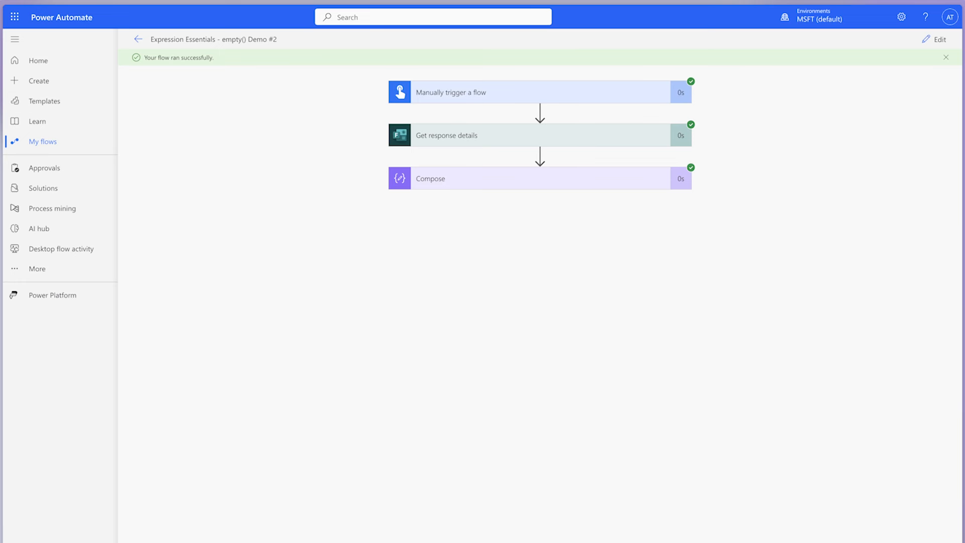
pyautogui.click(543, 178)
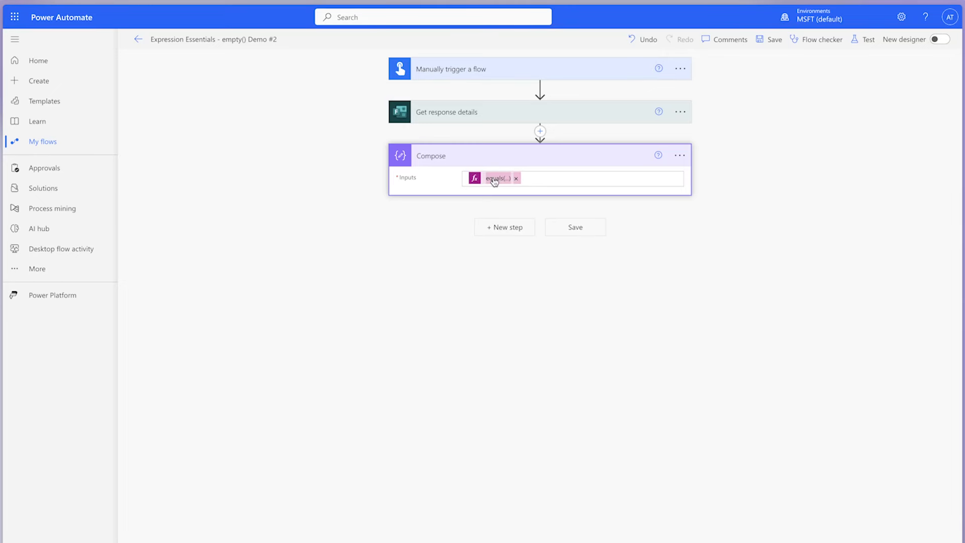
# Step: Wrap the first argument of the Compose action's equals() expression, the response details output, in toLower()
pyautogui.click(494, 179)
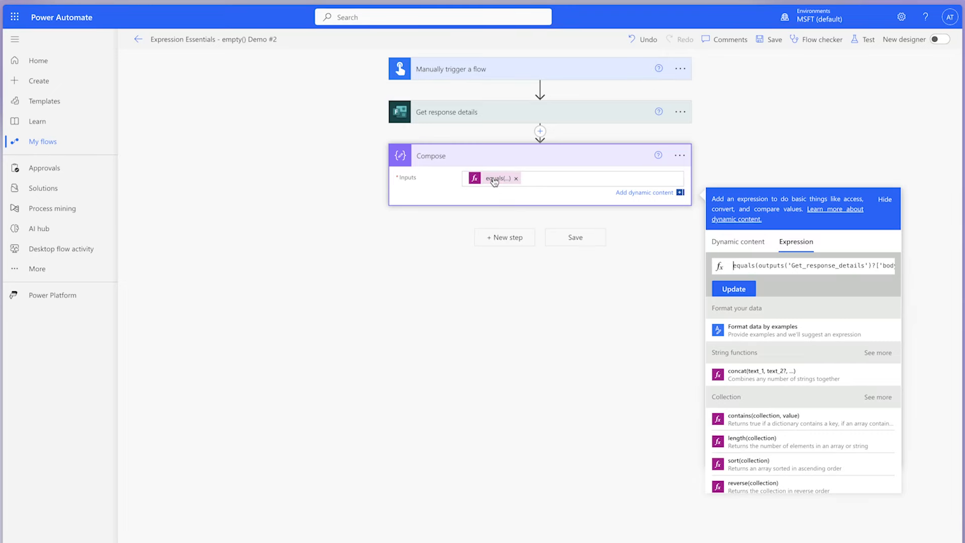
pyautogui.doubleClick(760, 266)
pyautogui.press('Left')
pyautogui.write('toLower')
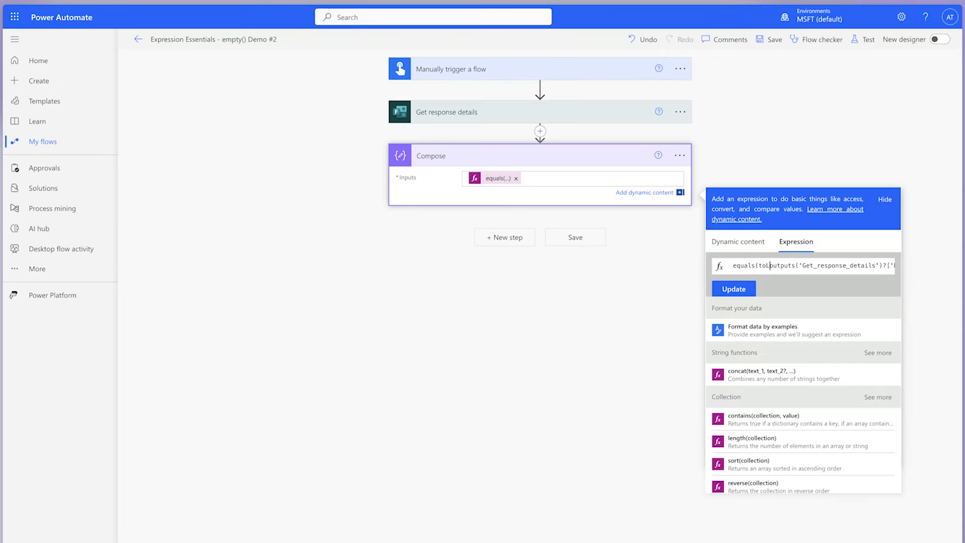
pyautogui.write('(toLower(')
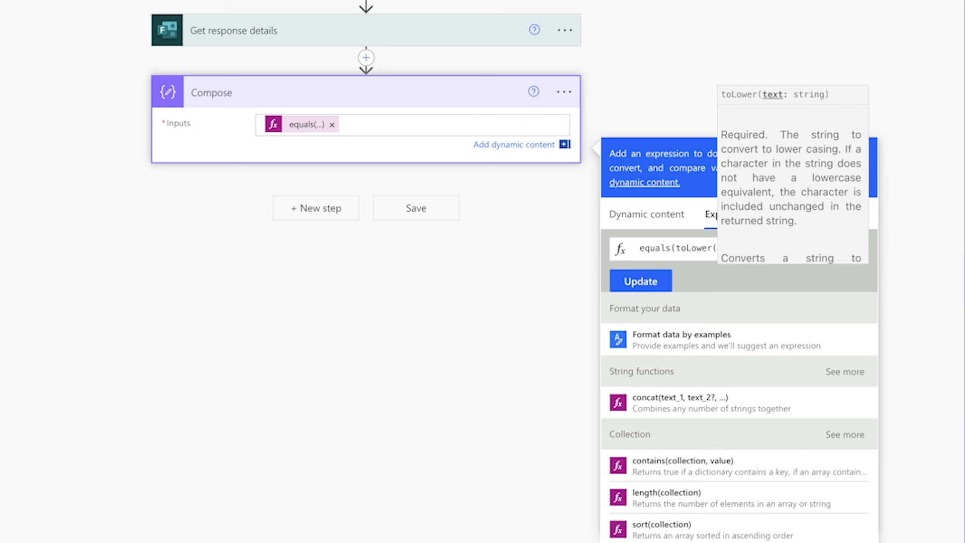
pyautogui.click(749, 246)
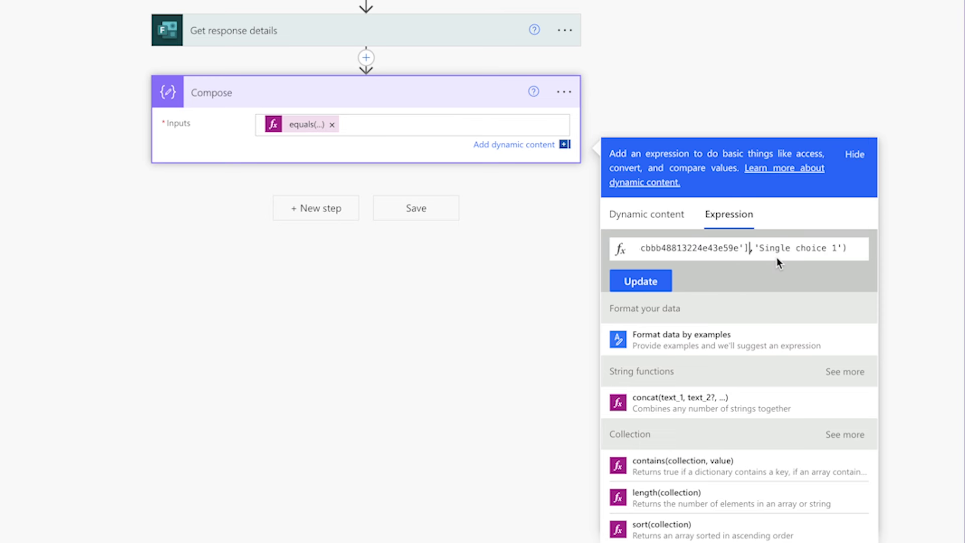
pyautogui.write(')')
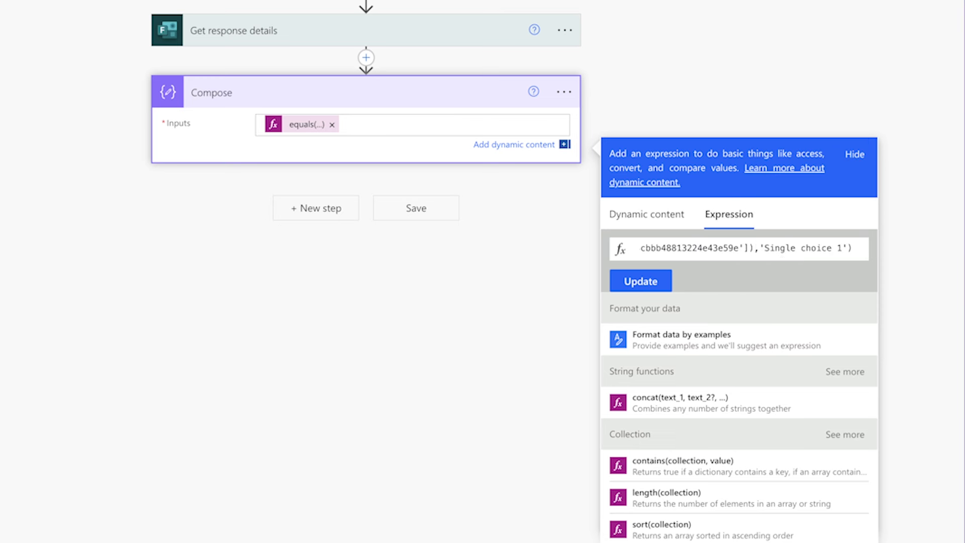
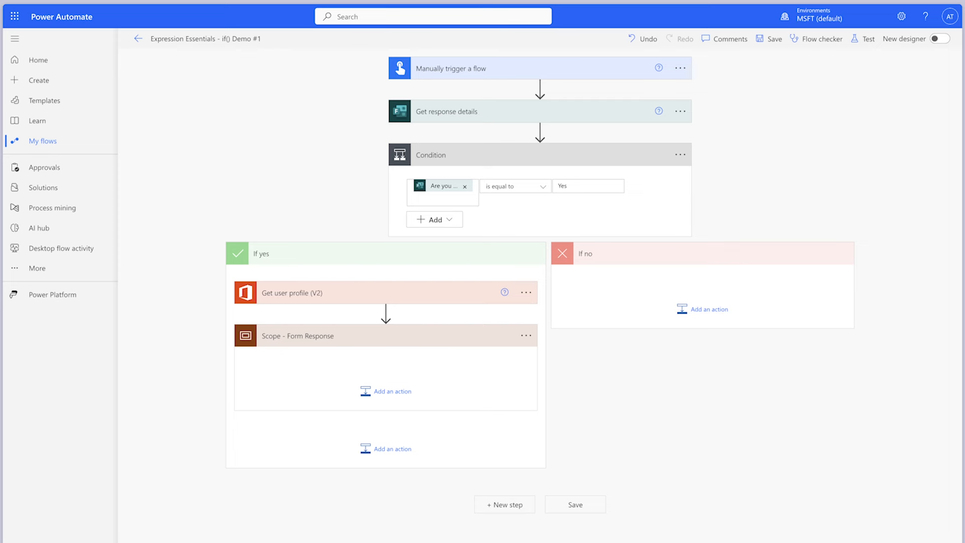
# Step: Add a Compose action inside the Form Response scope and rename it "Compose - Attendee Count"
pyautogui.click(396, 393)
pyautogui.write('compose')
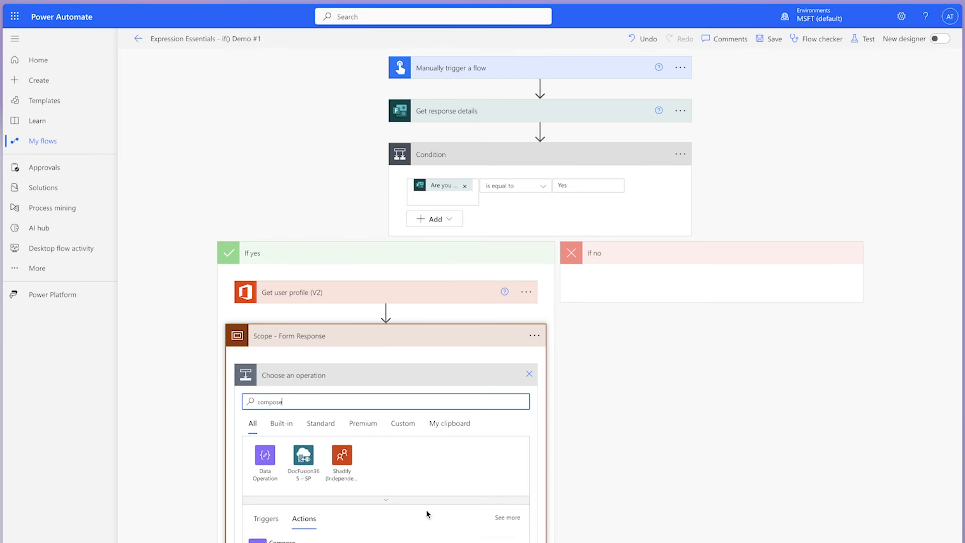
pyautogui.click(426, 539)
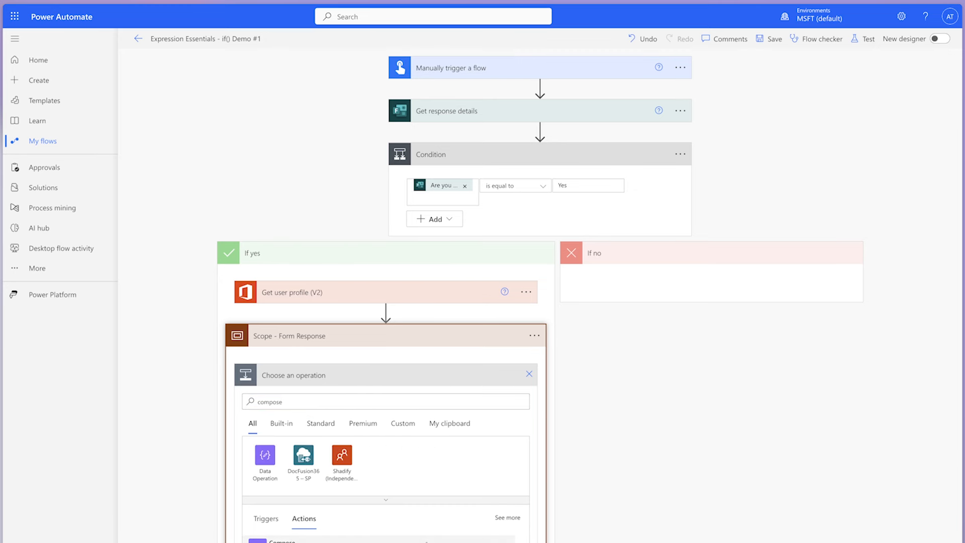
pyautogui.click(526, 377)
pyautogui.click(569, 410)
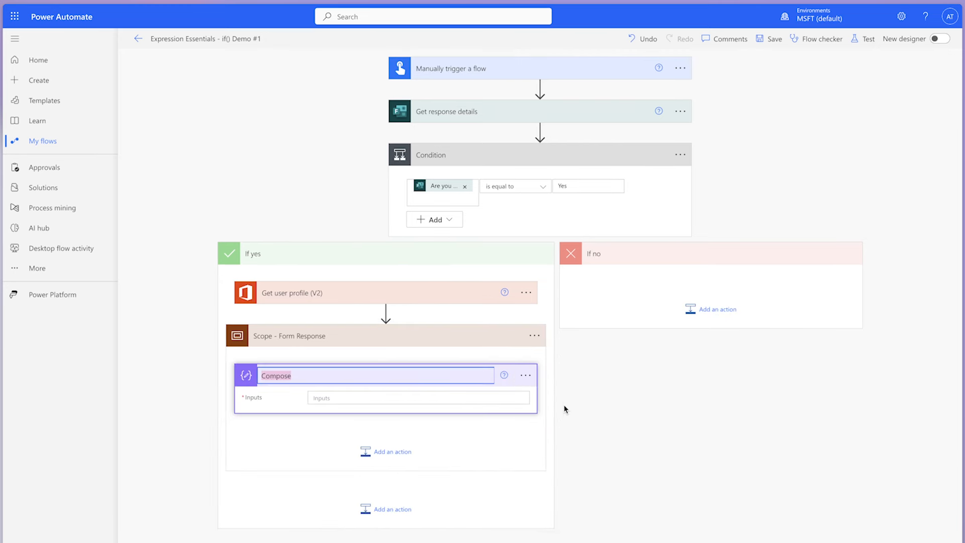
pyautogui.click(448, 379)
pyautogui.write('- Attendee Count')
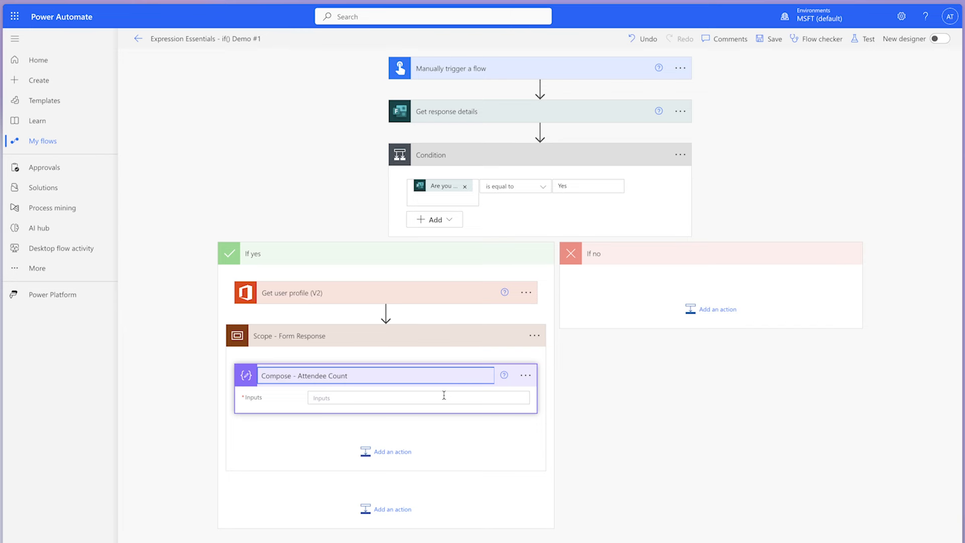
# Step: Set the Compose - Attendee Count input to an equals() expression comparing the "Will you be bringing a guest?" answer with 'Yes'
pyautogui.click(444, 397)
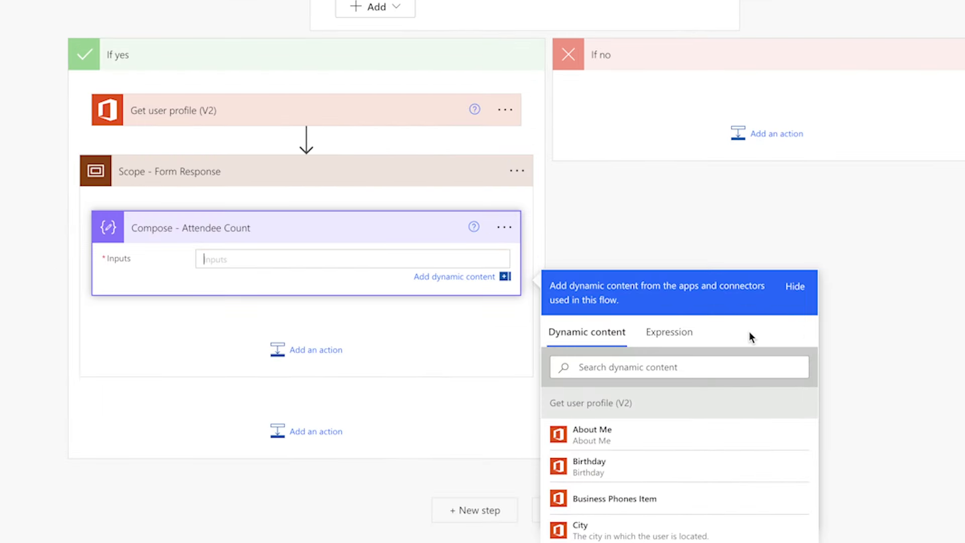
pyautogui.click(642, 449)
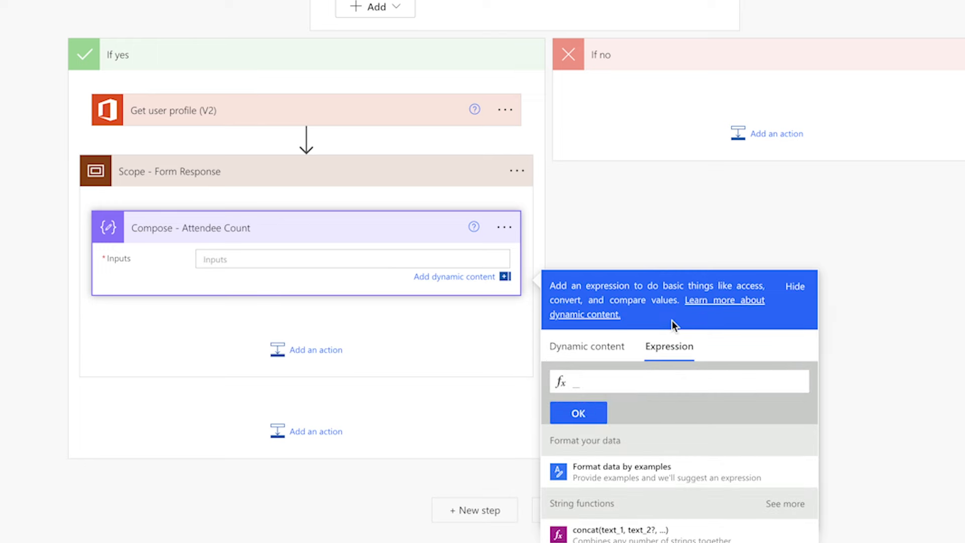
pyautogui.write('equals(')
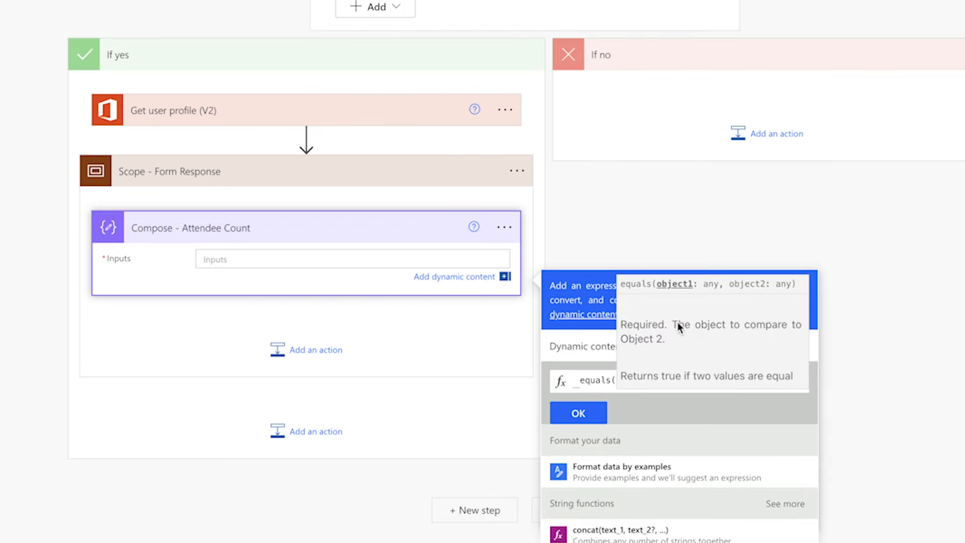
pyautogui.click(583, 346)
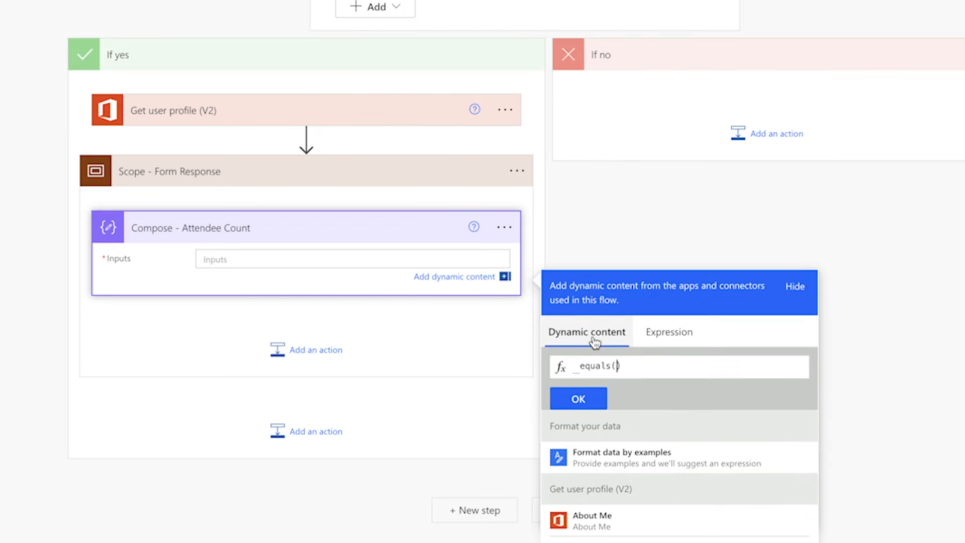
pyautogui.scroll(-3, 948, 292)
pyautogui.scroll(-10, 731, 411)
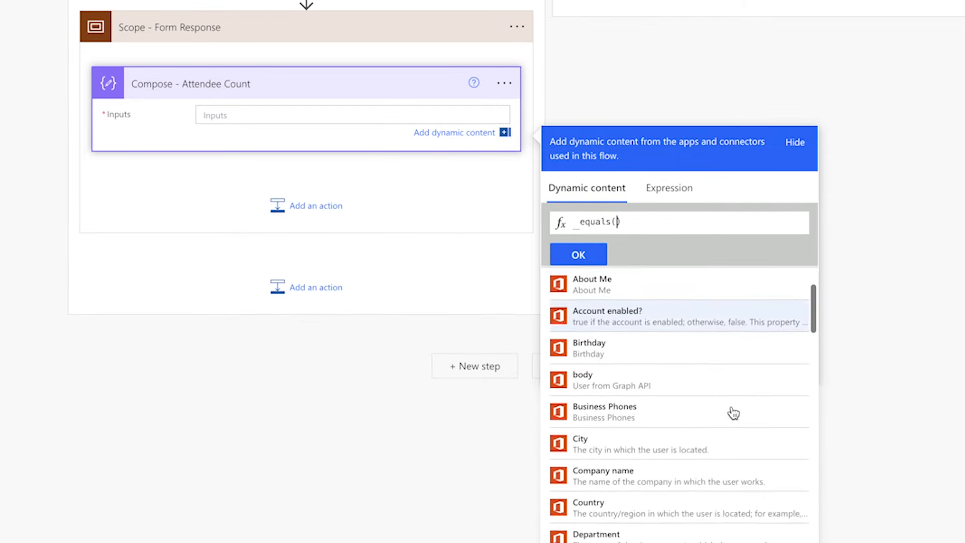
pyautogui.scroll(-8, 732, 410)
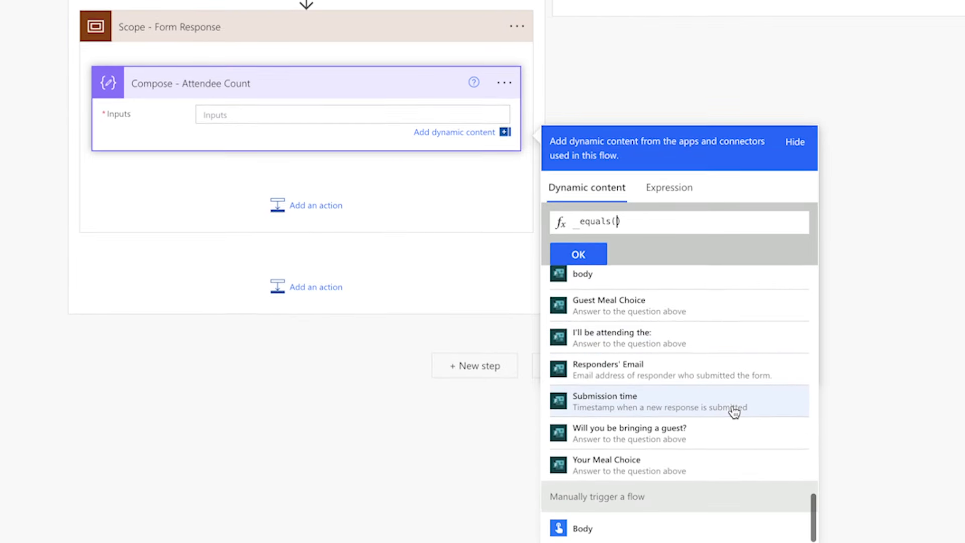
pyautogui.click(682, 436)
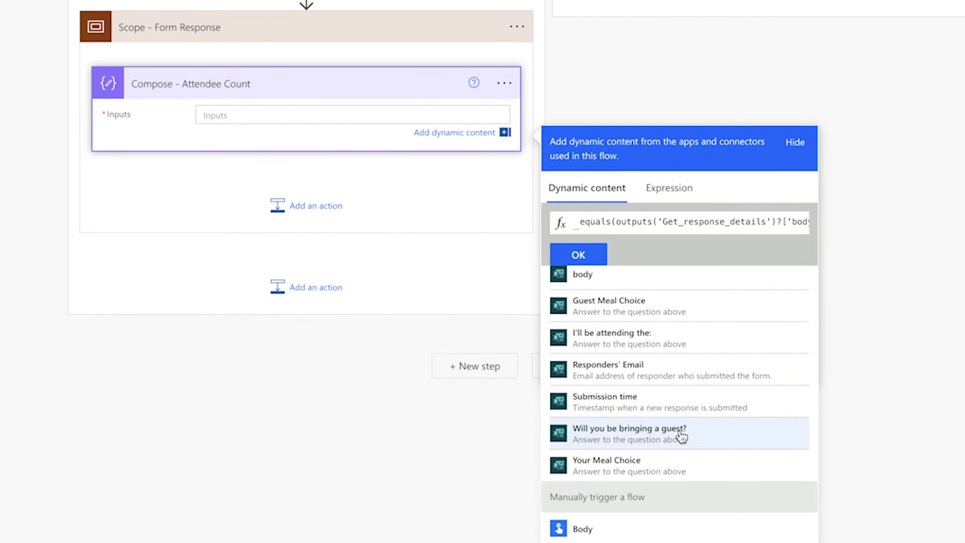
pyautogui.write(",''")
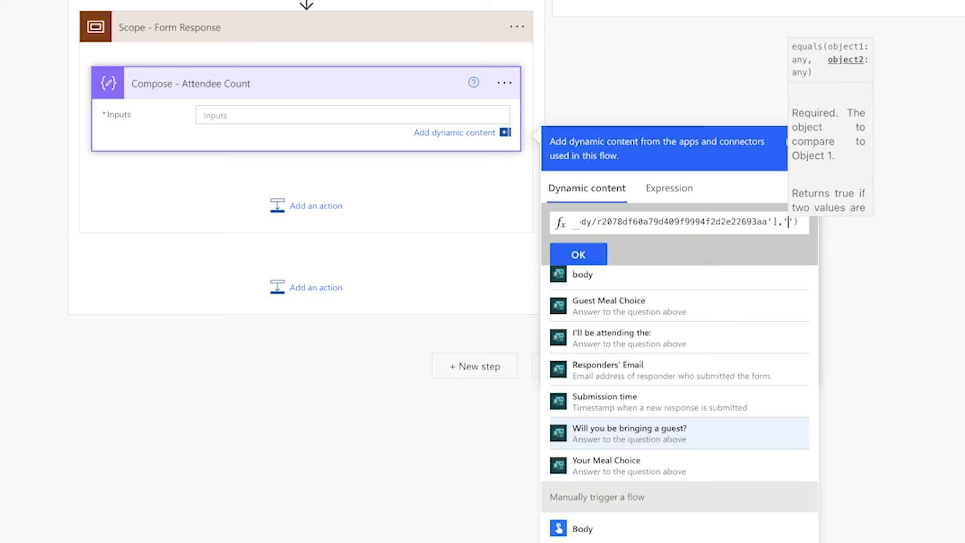
pyautogui.write('Yes')
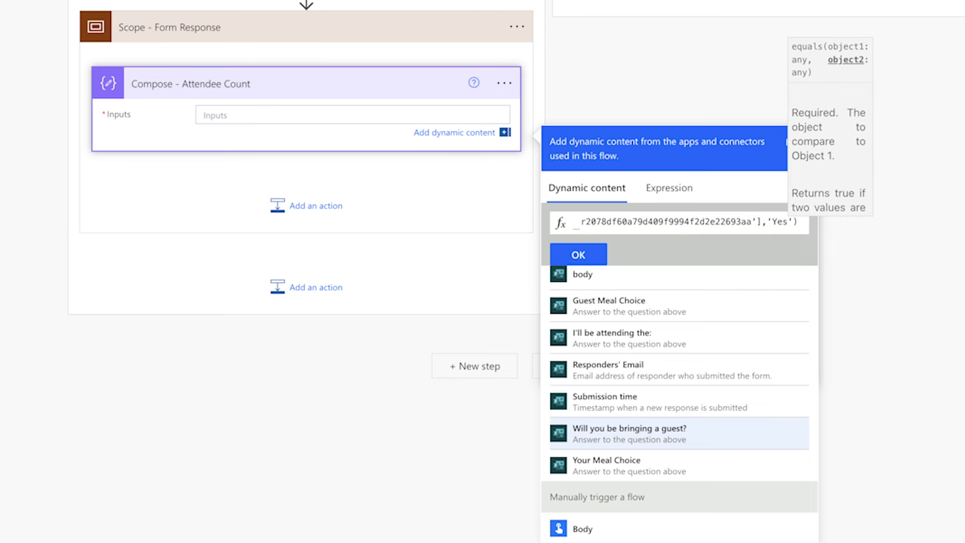
pyautogui.click(578, 255)
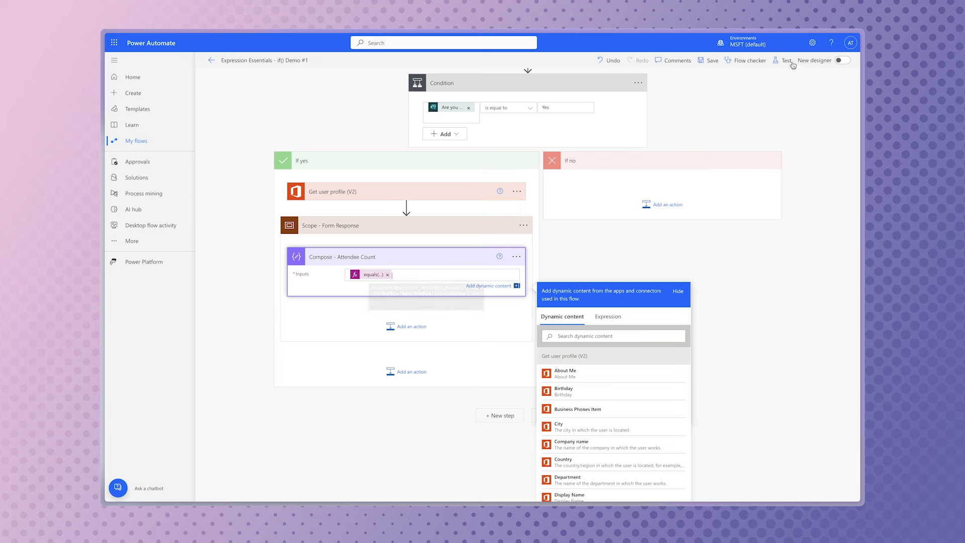
# Step: Test the flow and expand the Condition, Scope - Form Response and Compose - Attendee Count run results
pyautogui.click(790, 62)
pyautogui.click(729, 487)
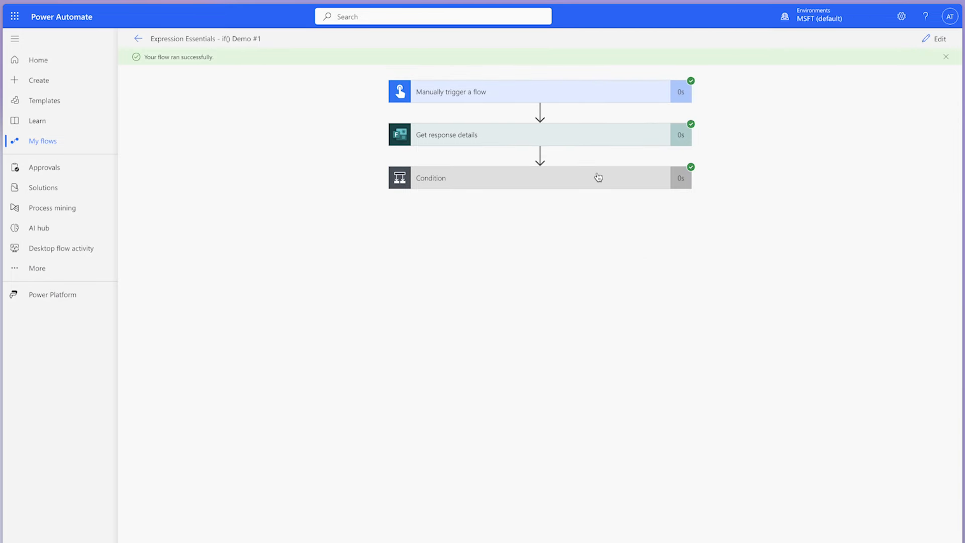
pyautogui.click(596, 177)
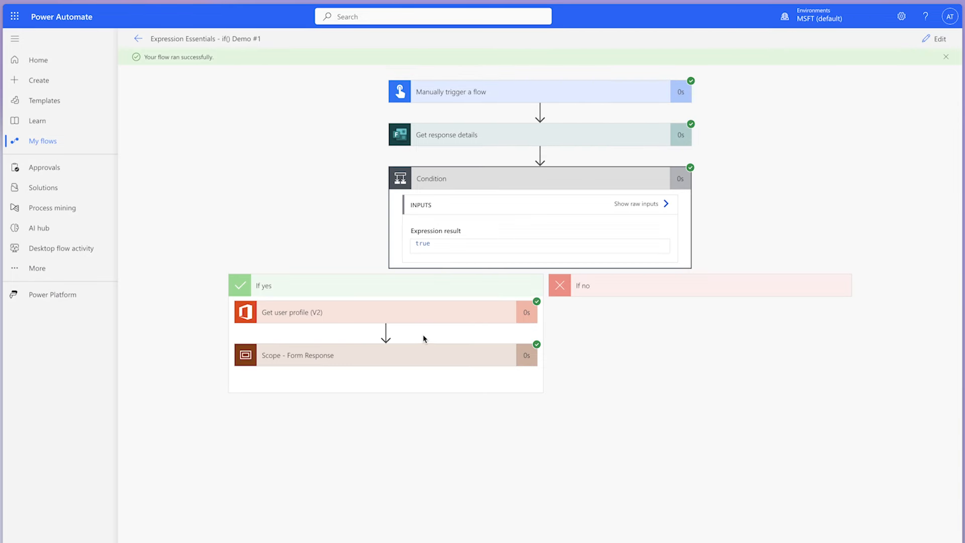
pyautogui.click(424, 361)
pyautogui.click(402, 390)
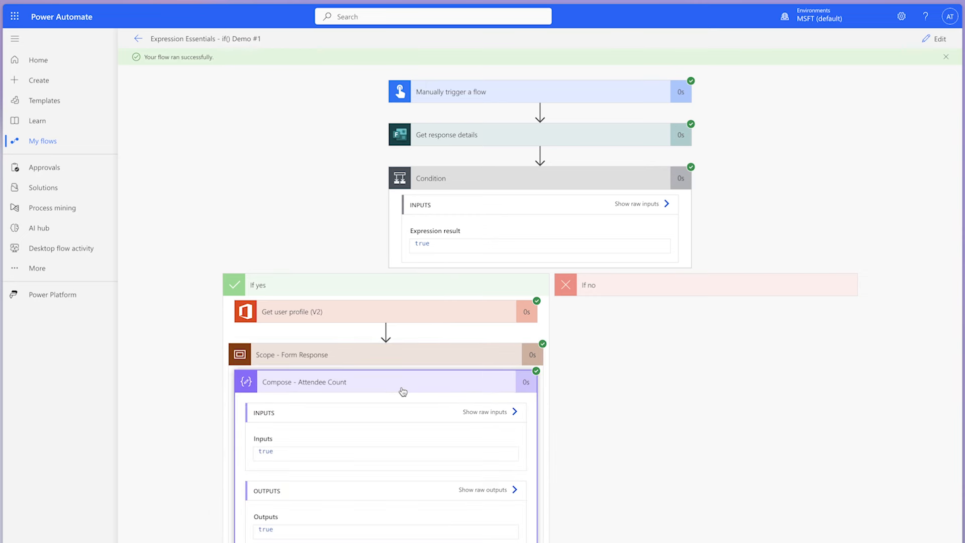
# Step: Return to editing the flow and wrap the Attendee Count equals() expression in if(), returning 2 when true and 1 when false
pyautogui.click(927, 39)
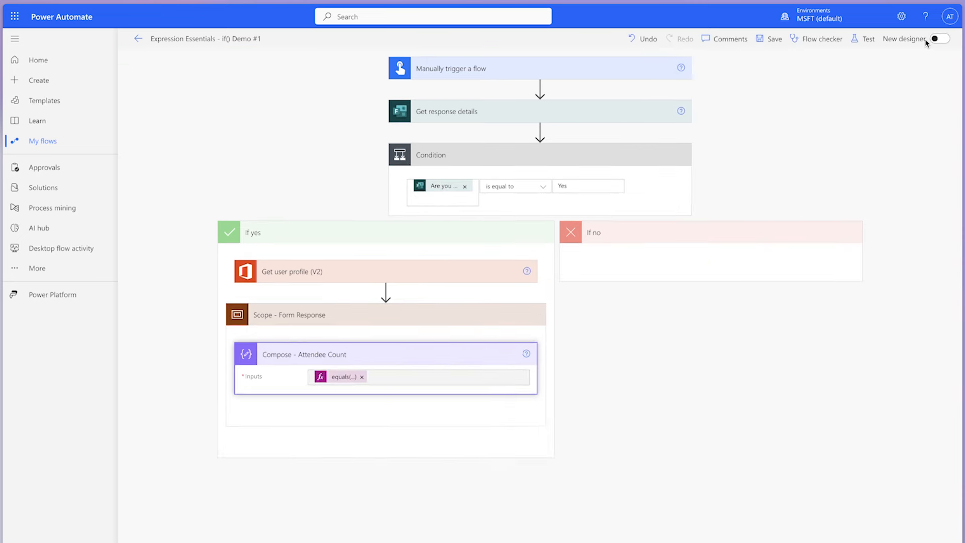
pyautogui.click(340, 399)
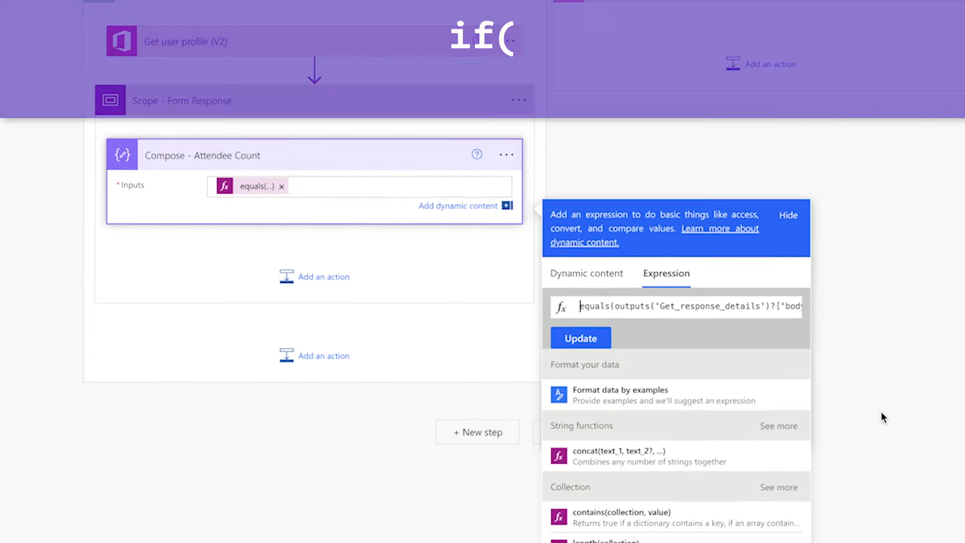
pyautogui.write('if(')
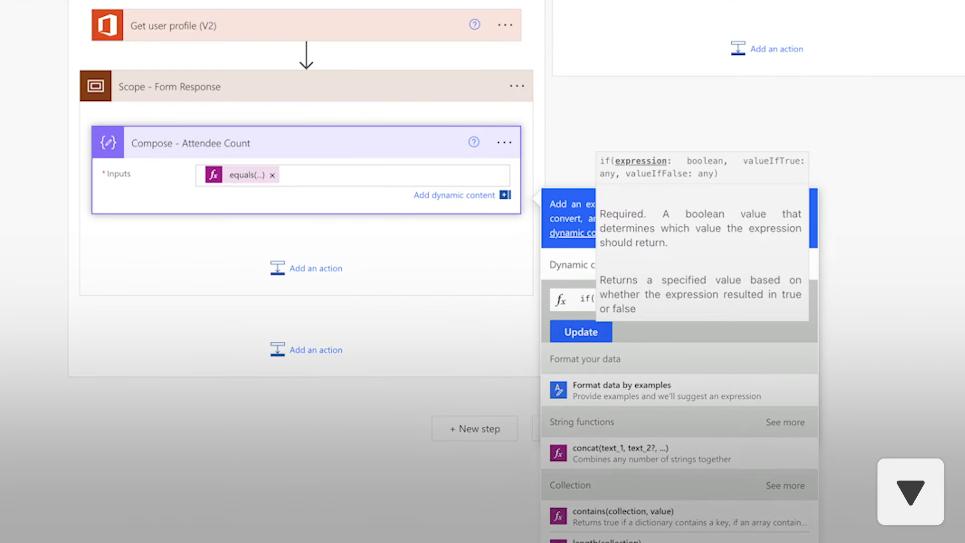
pyautogui.press('End')
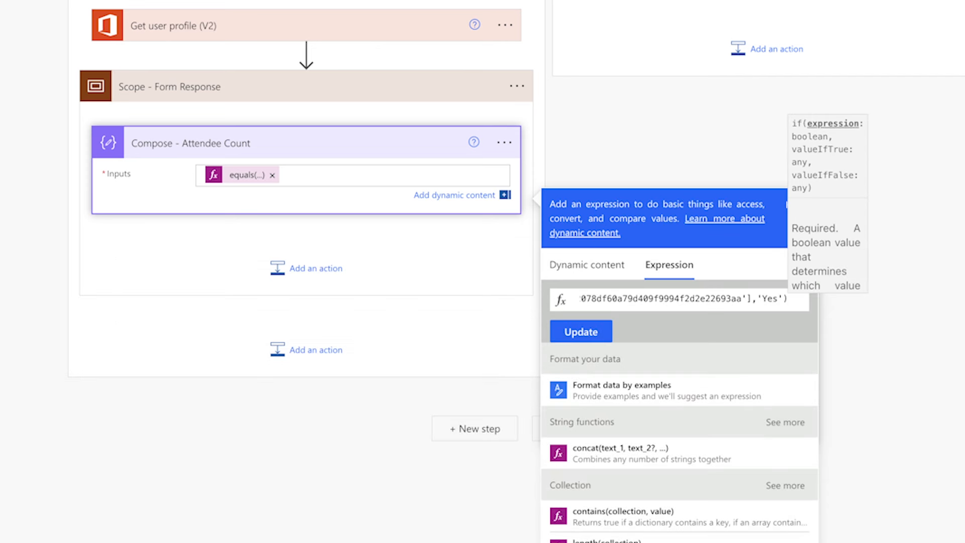
pyautogui.write(',')
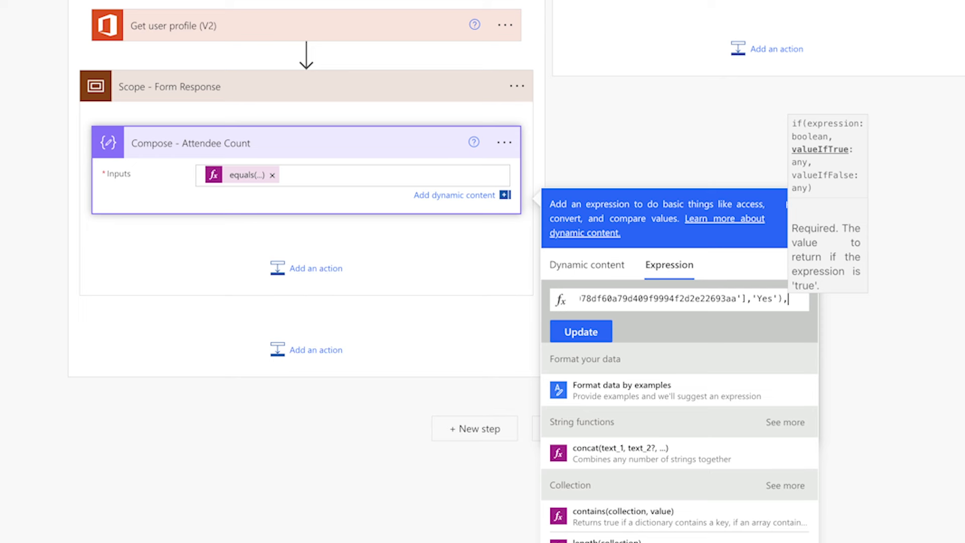
pyautogui.write('2')
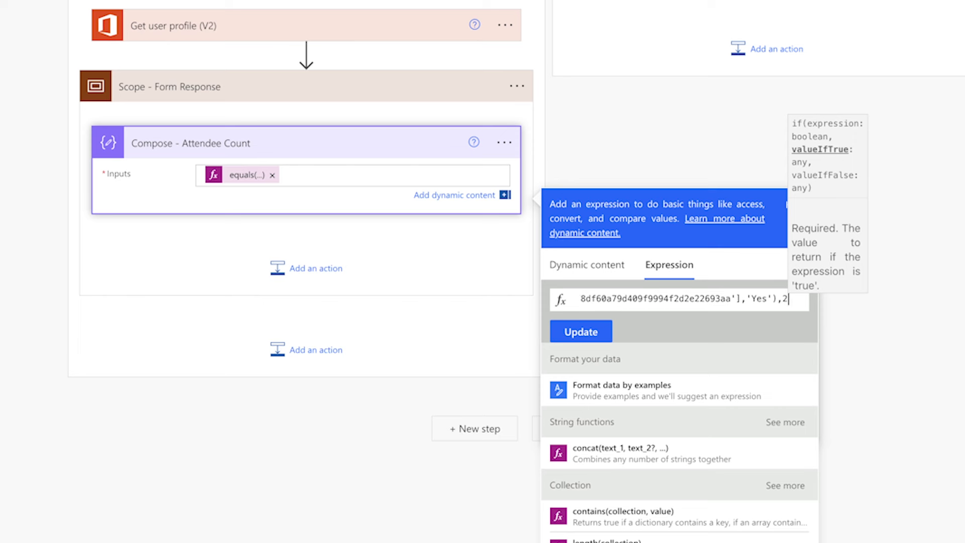
pyautogui.write(',')
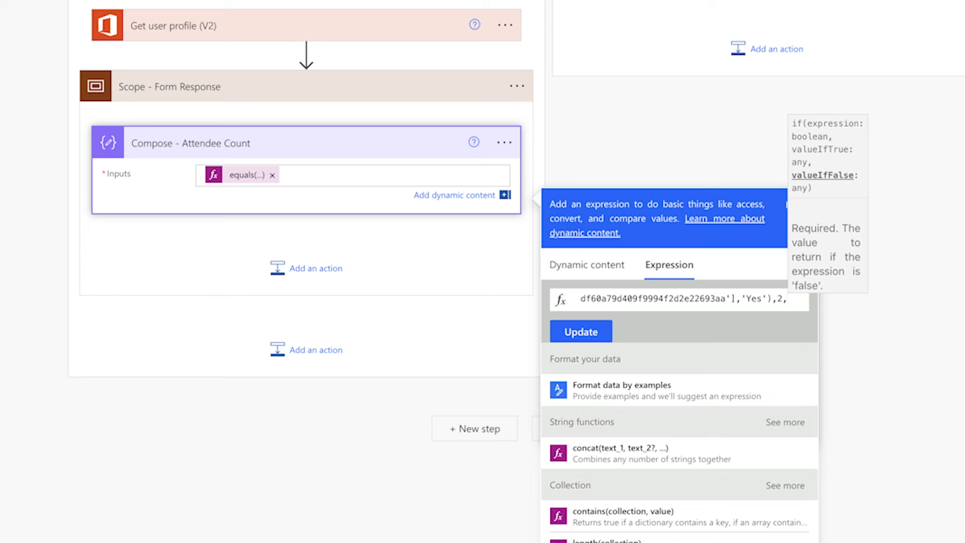
pyautogui.write('1')
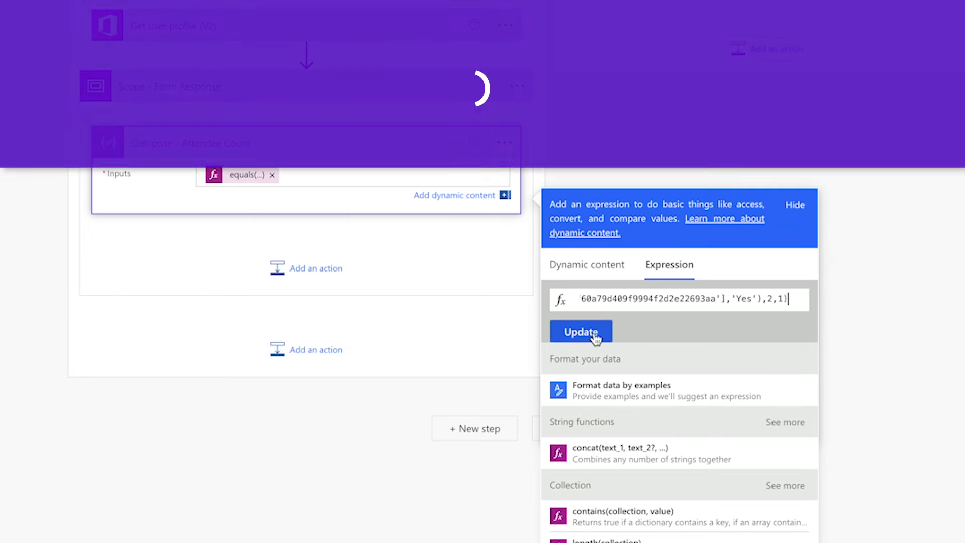
pyautogui.click(582, 333)
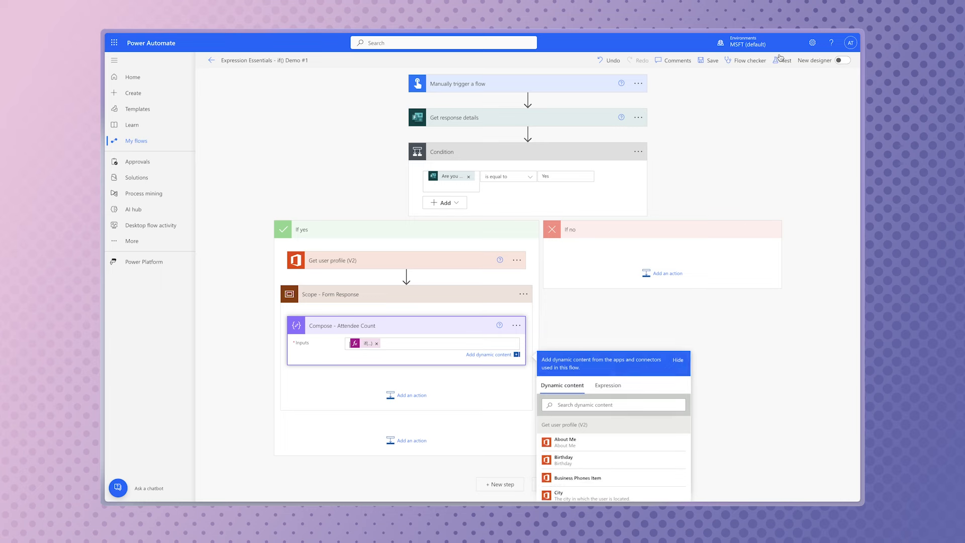
# Step: Test the flow with the if() expression and expand the run result of Compose - Attendee Count
pyautogui.click(783, 61)
pyautogui.click(743, 483)
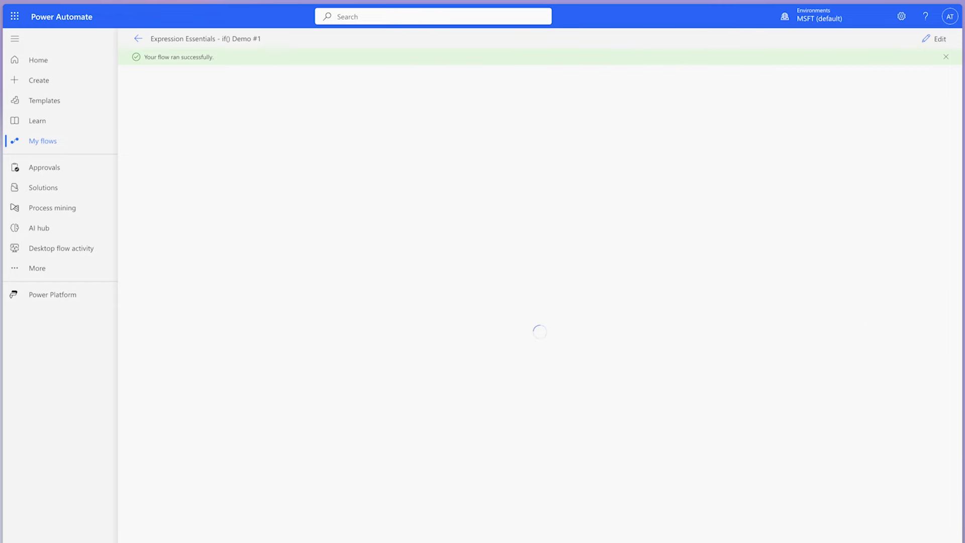
pyautogui.click(416, 390)
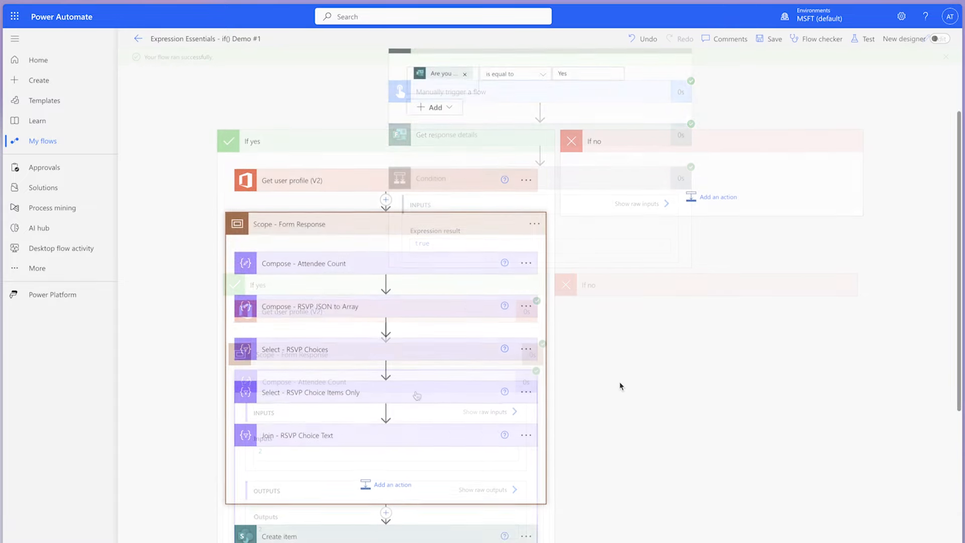
# Step: Fill the Create item action's Attendee Count field with the Outputs of Compose - Attendee Count
pyautogui.scroll(-5, 619, 382)
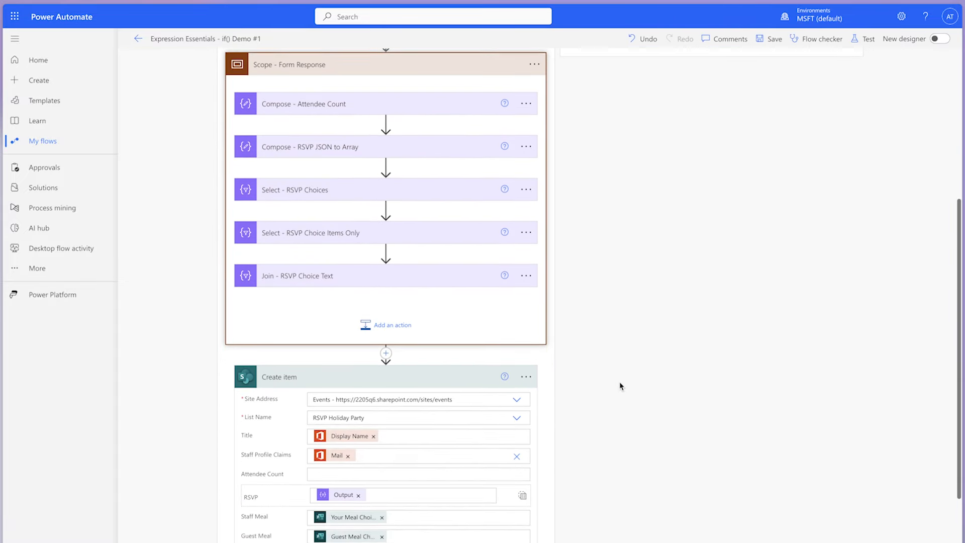
pyautogui.scroll(-1, 619, 386)
pyautogui.click(367, 343)
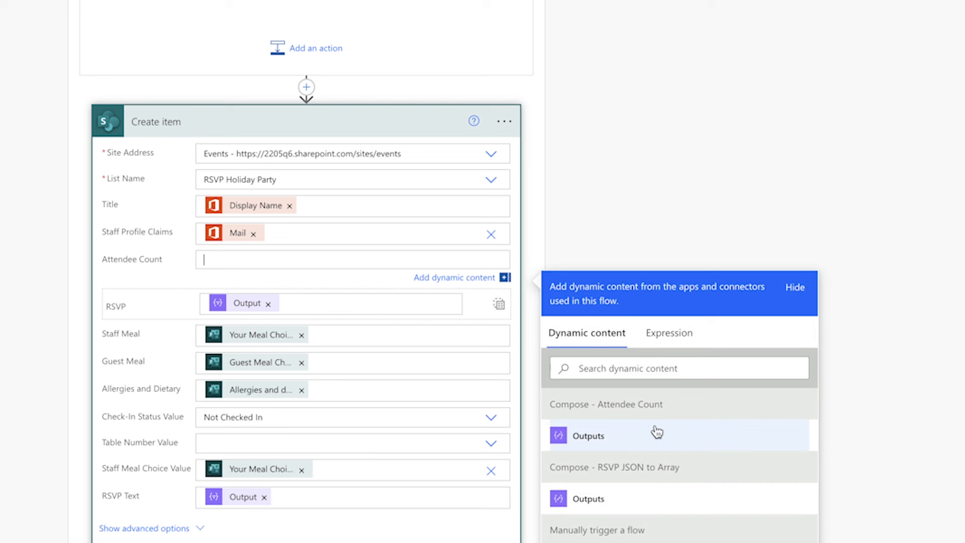
pyautogui.click(657, 432)
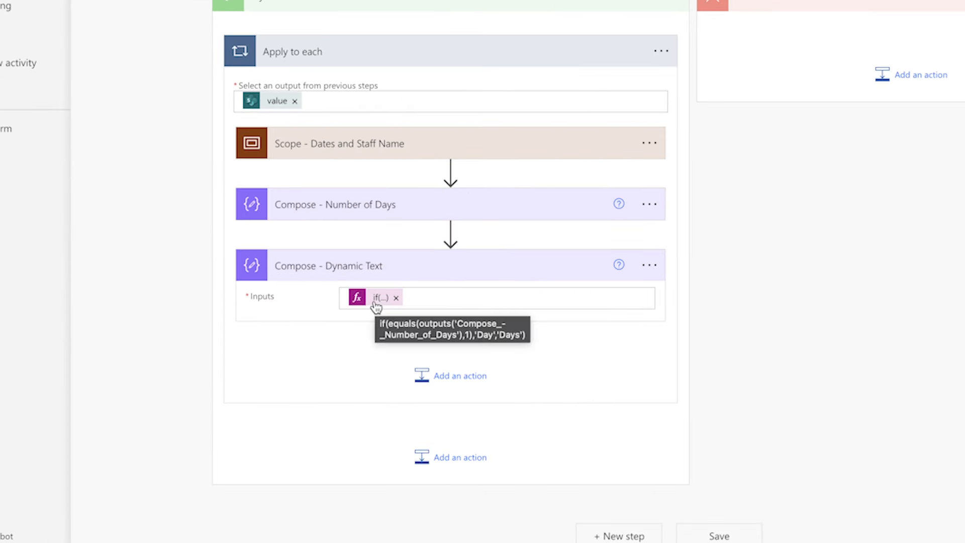
# Step: Review the Compose - Dynamic Text if() expression and replace "Day(s)" in the email subject with that action's Outputs
pyautogui.click(377, 299)
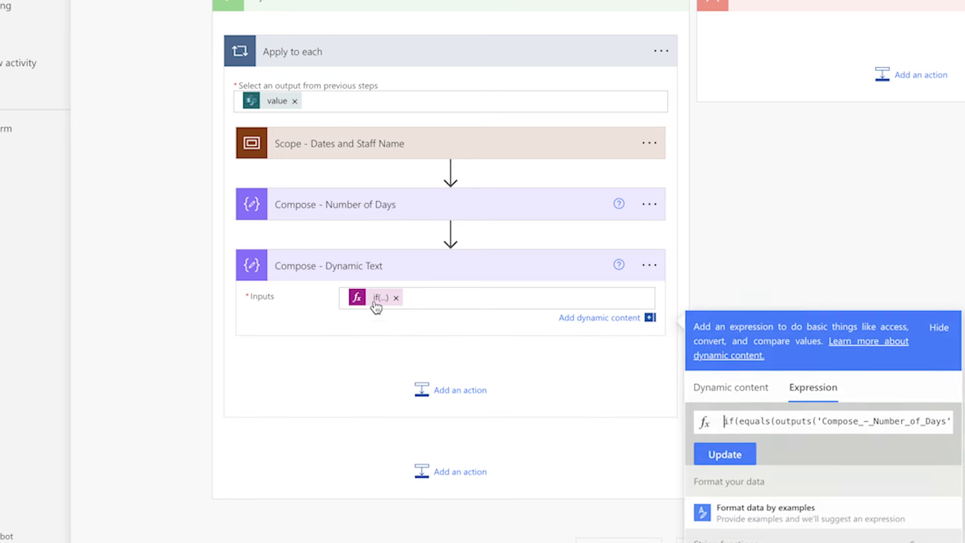
pyautogui.hscroll(3, 803, 424)
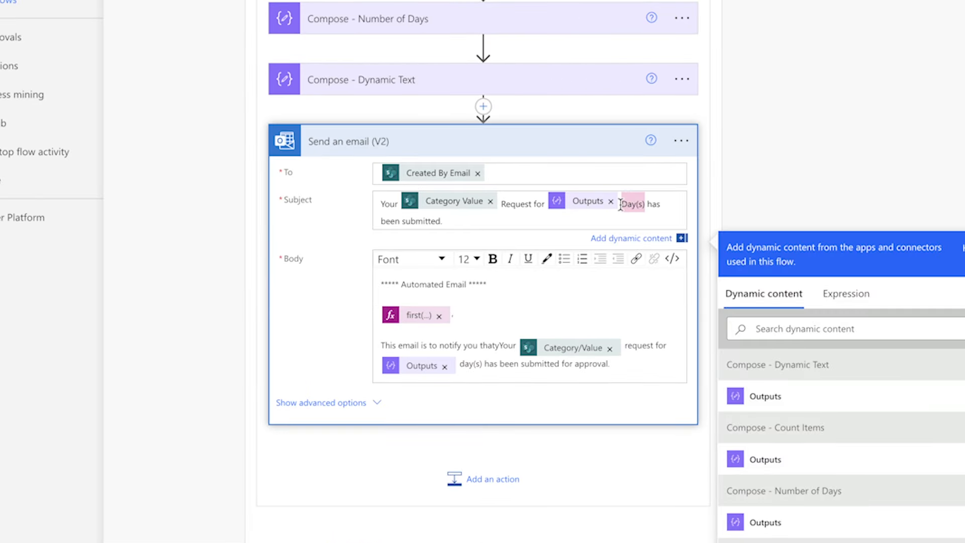
pyautogui.click(748, 397)
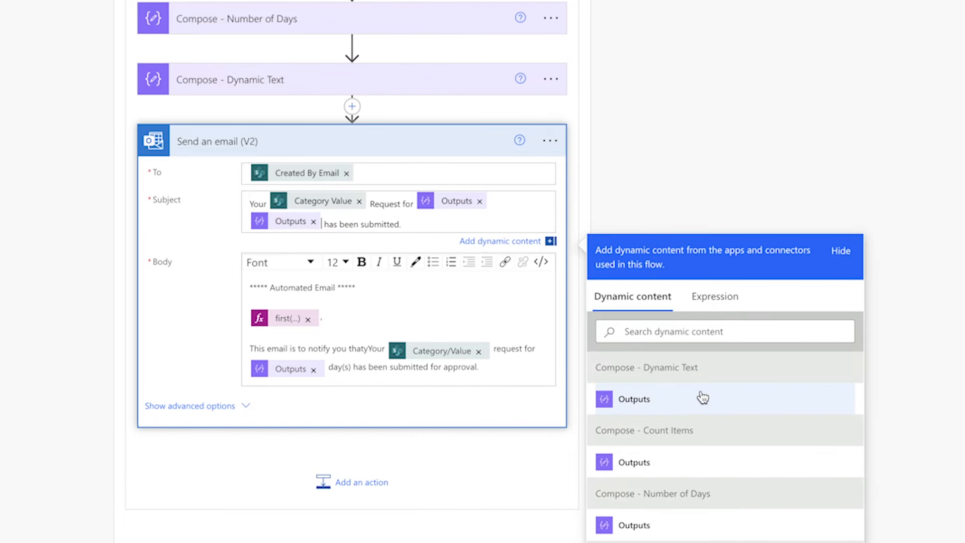
# Step: Replace "day(s)" in the email body with a toLower() expression around the Compose - Dynamic Text outputs
pyautogui.click(352, 362)
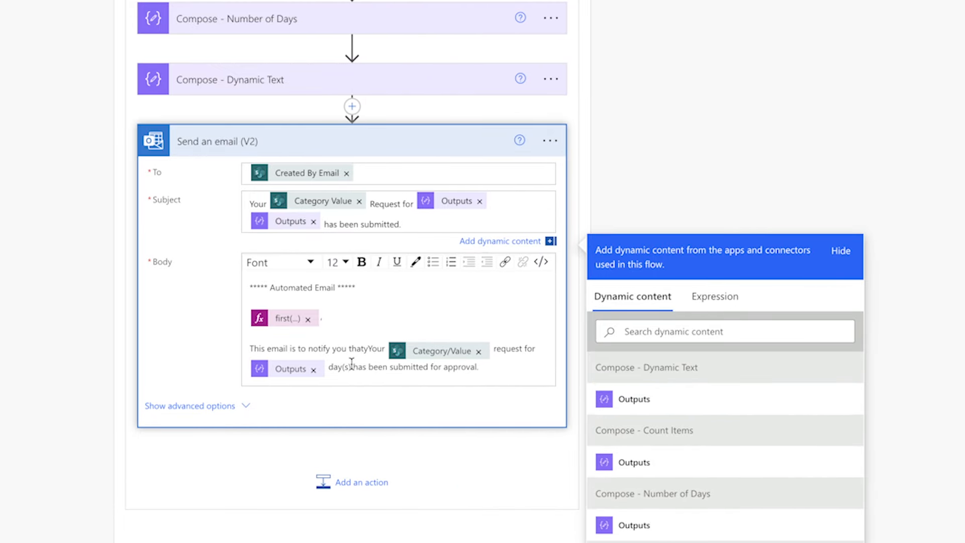
pyautogui.press('BackSpace')
pyautogui.press('BackSpace')
pyautogui.press('BackSpace')
pyautogui.press('BackSpace')
pyautogui.press('BackSpace')
pyautogui.press('BackSpace')
pyautogui.click(732, 372)
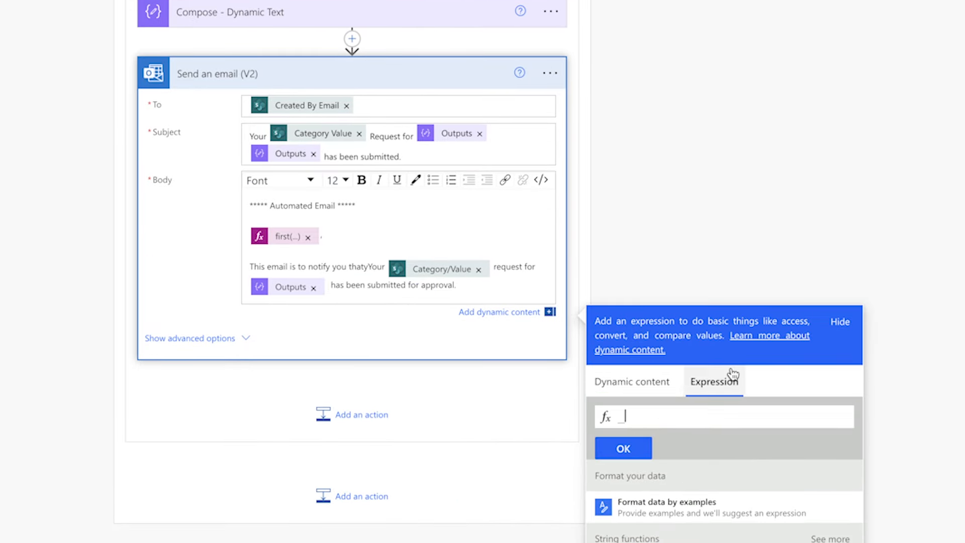
pyautogui.write('toLower(')
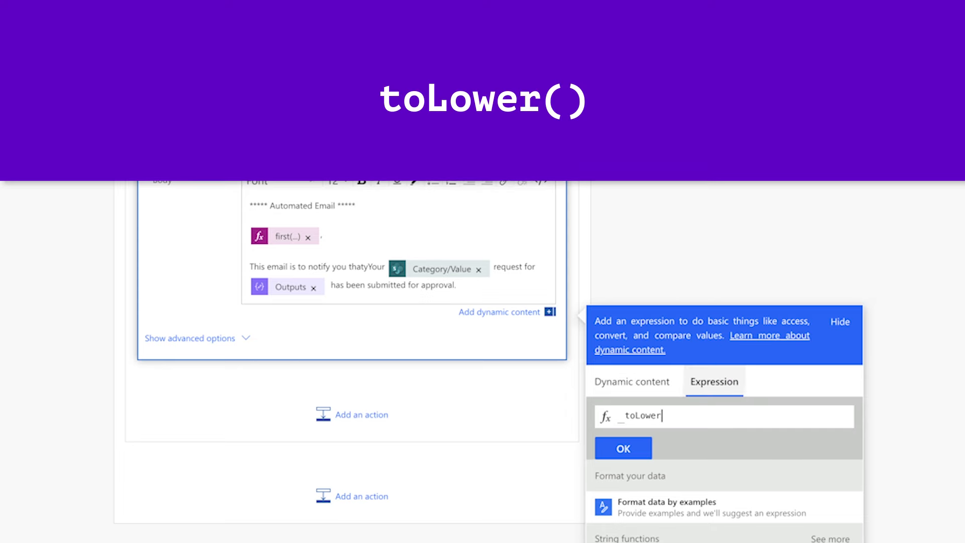
pyautogui.click(630, 381)
pyautogui.click(743, 430)
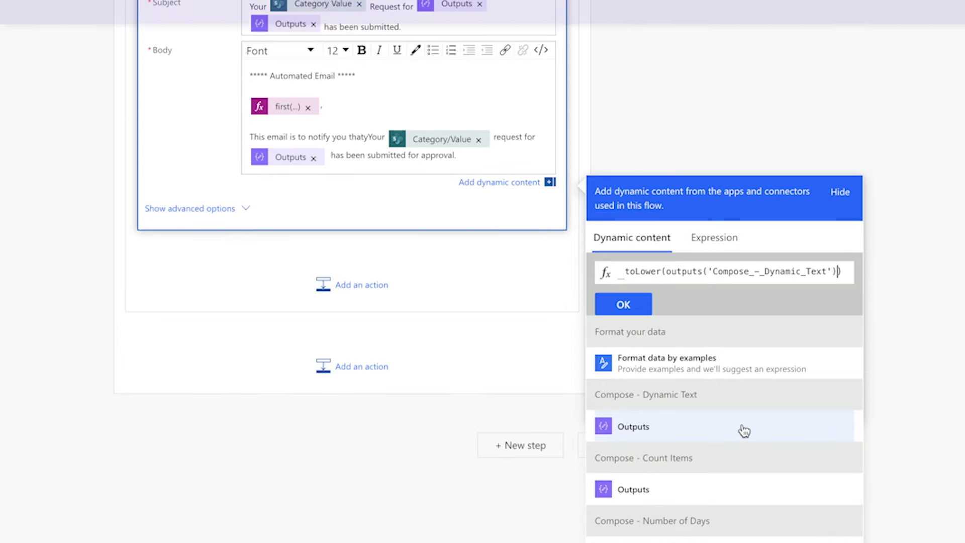
pyautogui.click(645, 314)
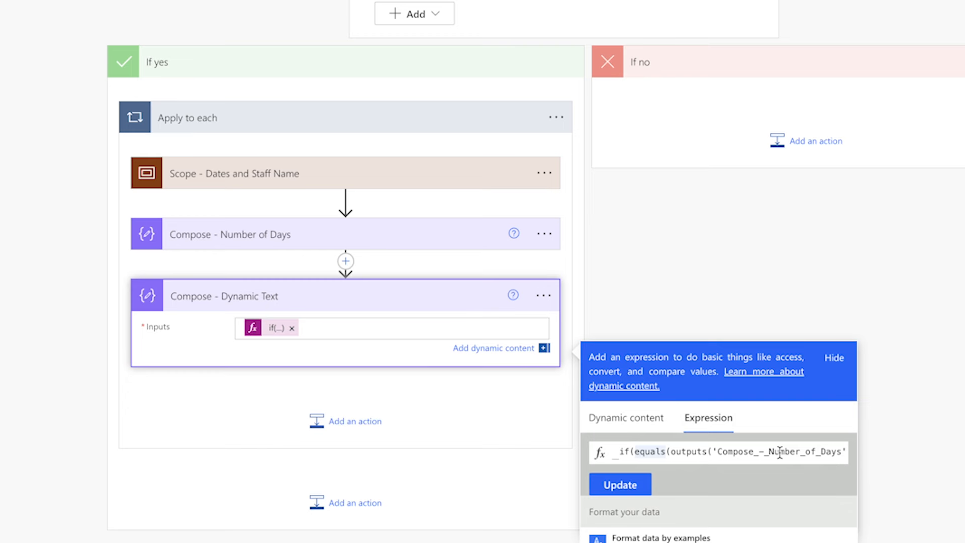
# Step: Copy the equals(outputs('Compose_-_Number_of_Days'),1) part of the if() expression in Compose - Dynamic Text
pyautogui.hscroll(2, 779, 452)
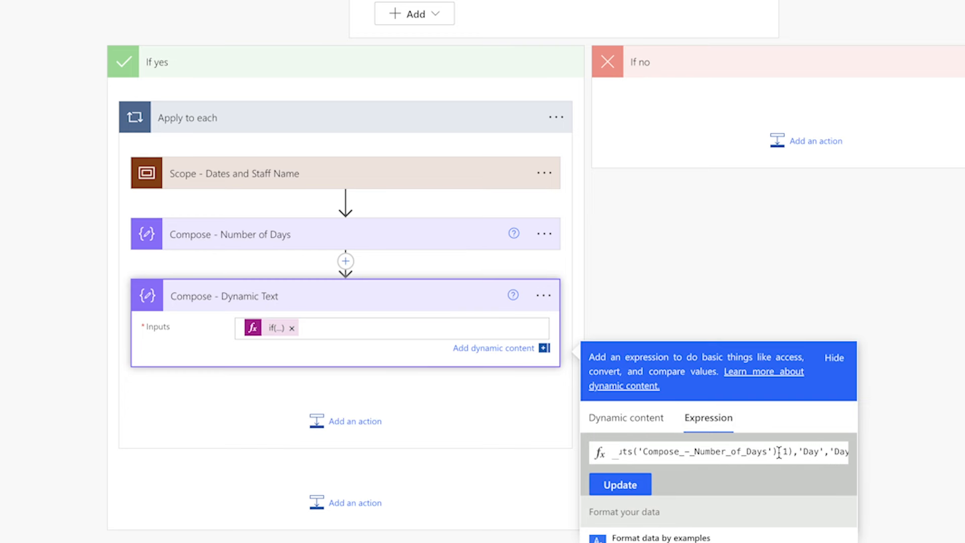
pyautogui.keyDown('shift'); pyautogui.click(793, 451); pyautogui.keyUp('shift')
pyautogui.hotkey('ctrl', 'c')
# Step: Insert a Compose action named Compose - Boolean before Compose - Dynamic Text, with the copied equals() expression as its input
pyautogui.click(346, 261)
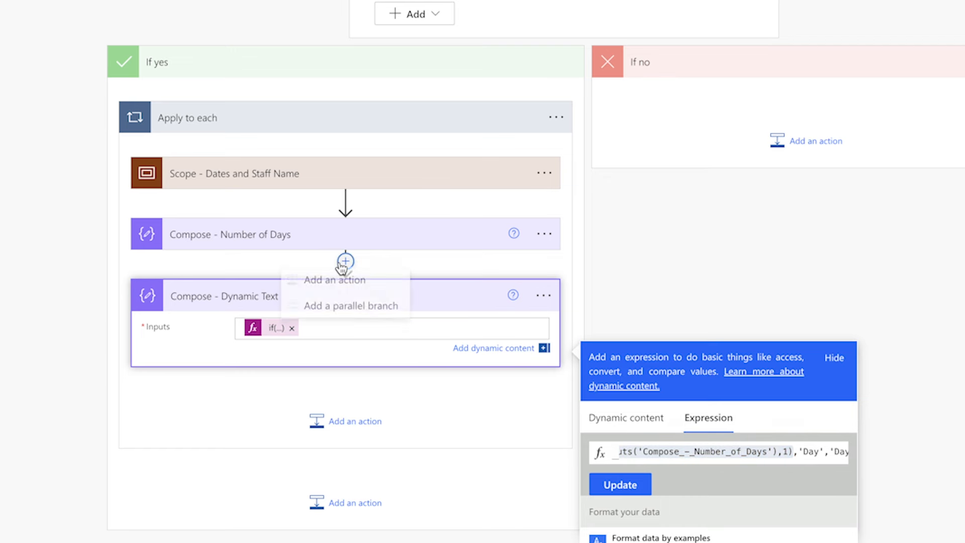
pyautogui.click(351, 279)
pyautogui.write('Compose')
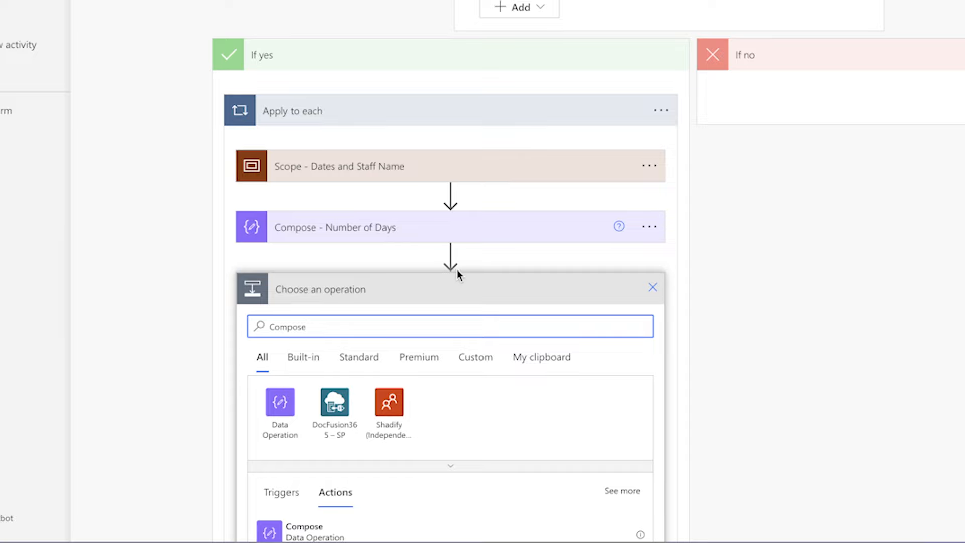
pyautogui.scroll(-2, 456, 270)
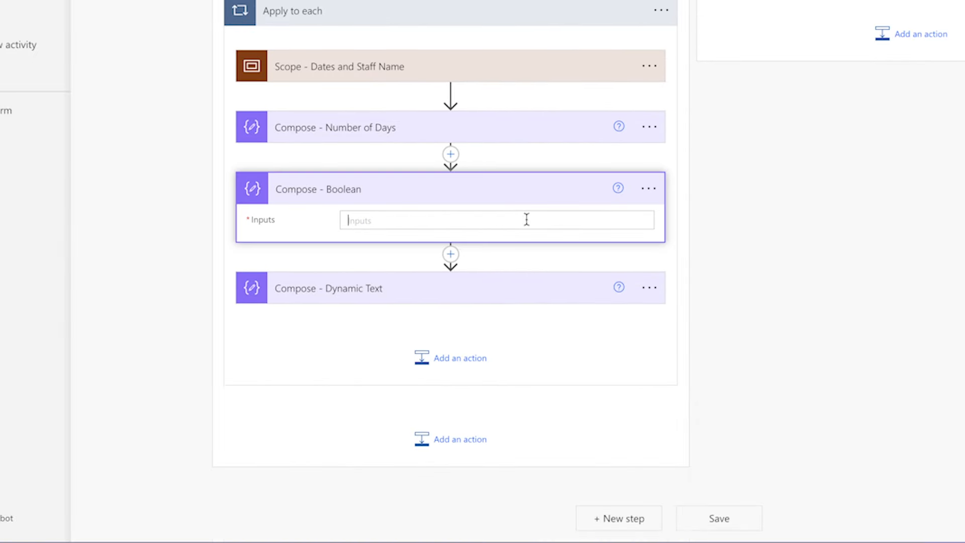
pyautogui.click(499, 219)
pyautogui.click(823, 289)
pyautogui.hotkey('ctrl', 'v')
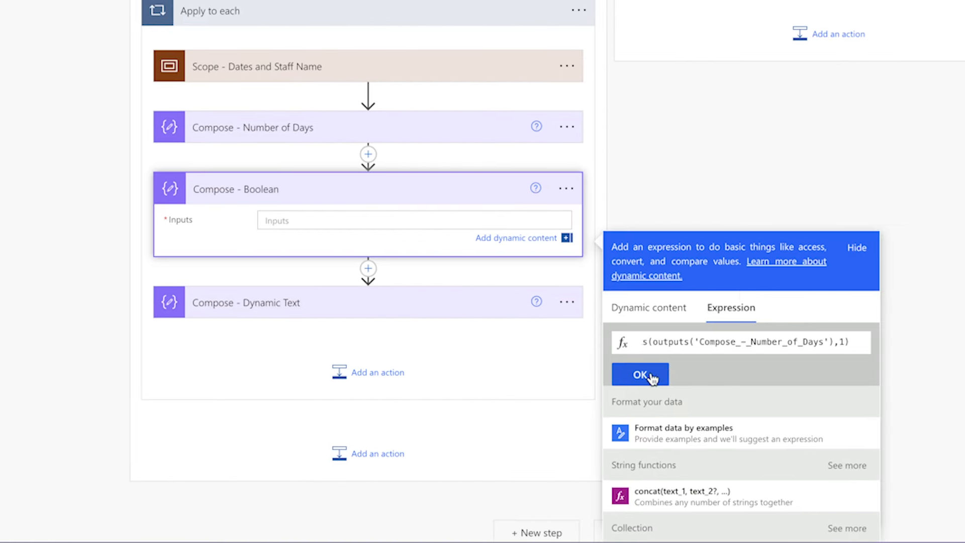
pyautogui.click(716, 374)
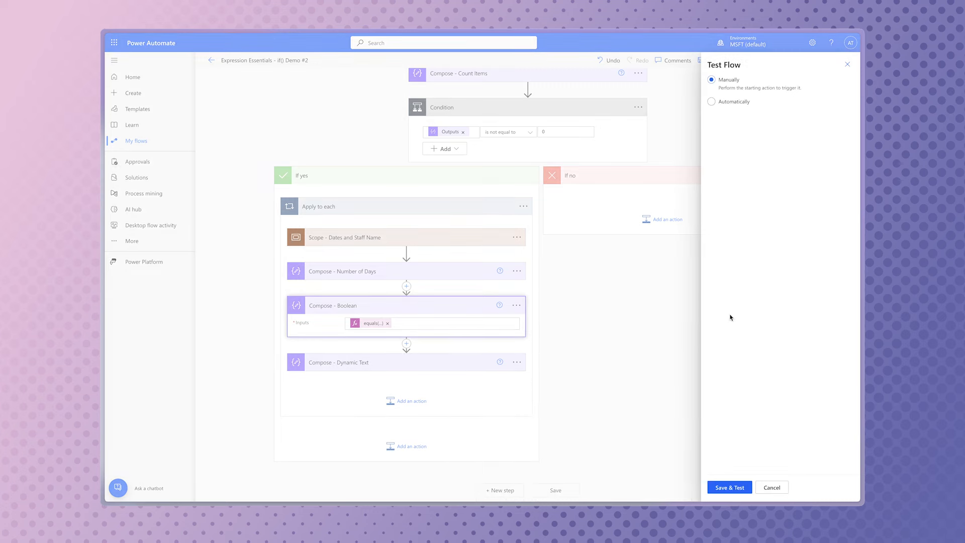
# Step: Save and manually test the flow, and expand the run result of Compose - Boolean inside Apply to each
pyautogui.click(729, 487)
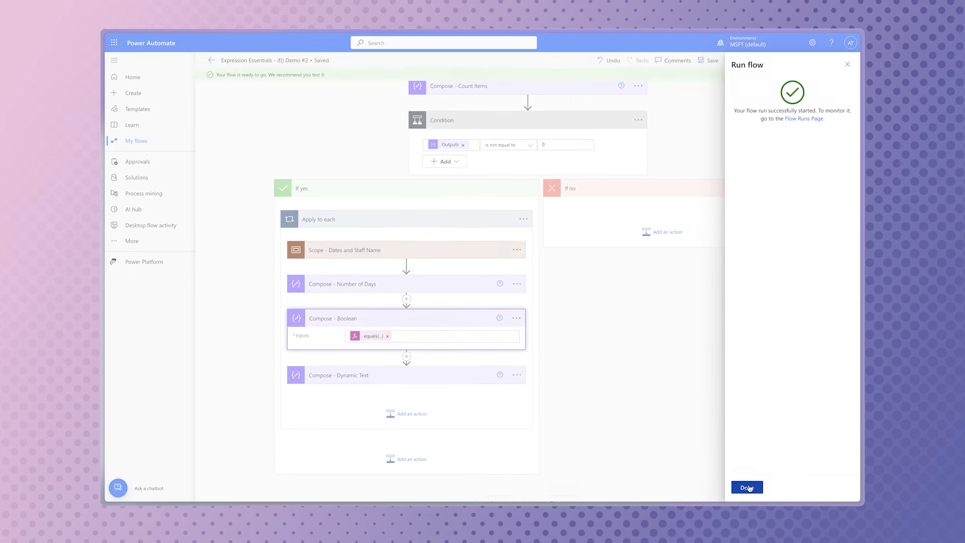
pyautogui.click(747, 487)
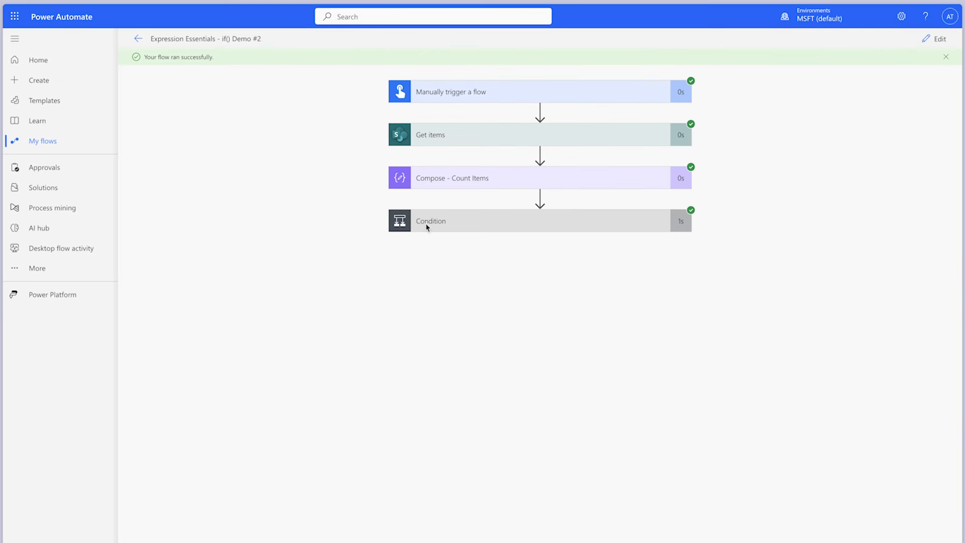
pyautogui.click(557, 220)
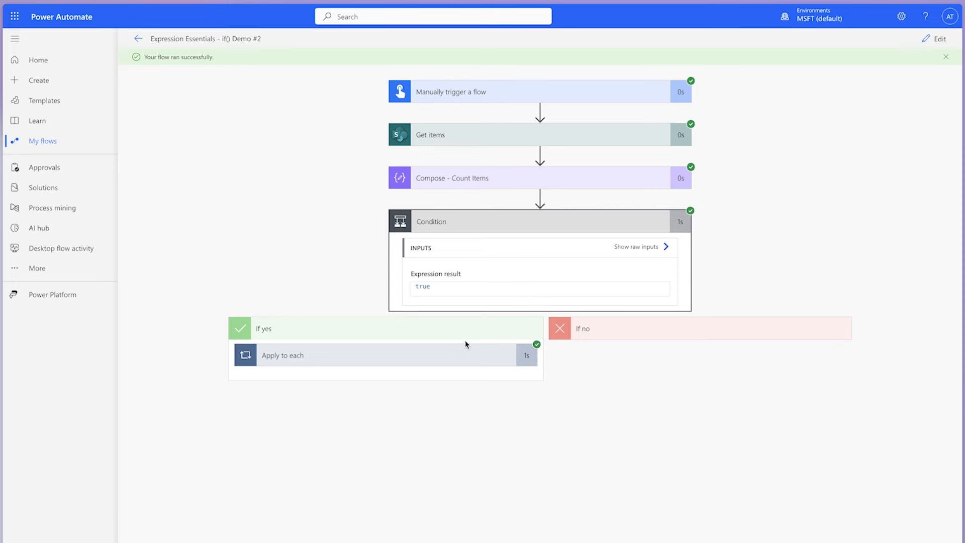
pyautogui.click(447, 360)
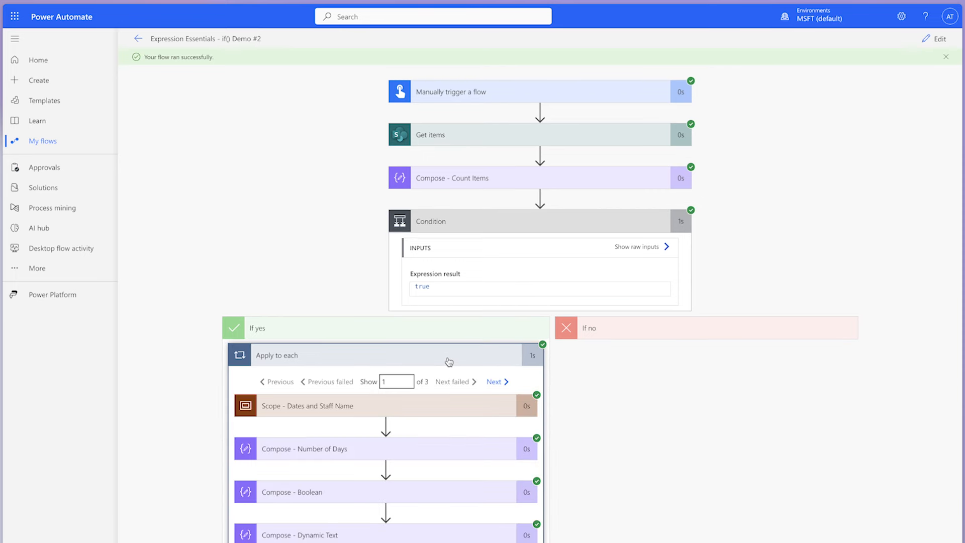
pyautogui.click(448, 490)
pyautogui.scroll(-4, 650, 439)
pyautogui.click(429, 518)
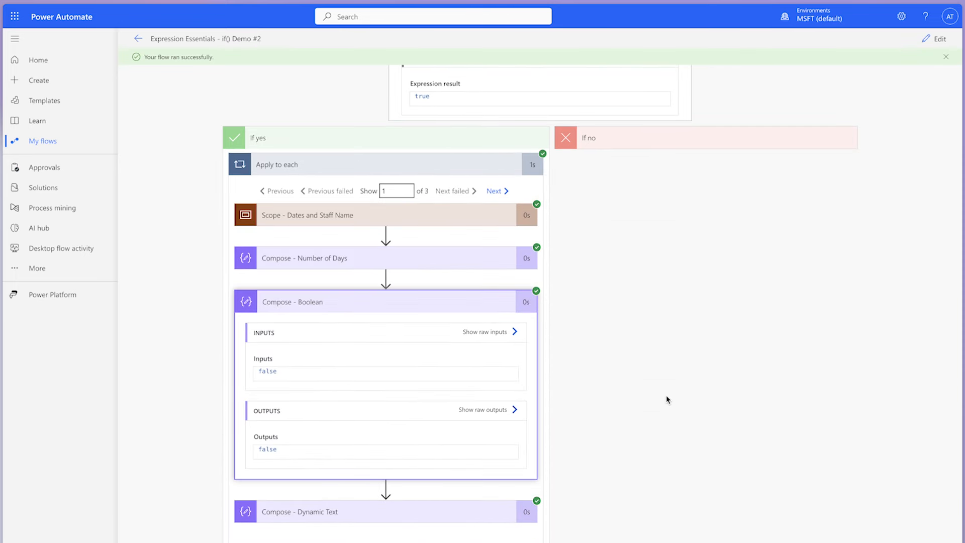
pyautogui.scroll(-2, 682, 367)
pyautogui.scroll(-1, 682, 367)
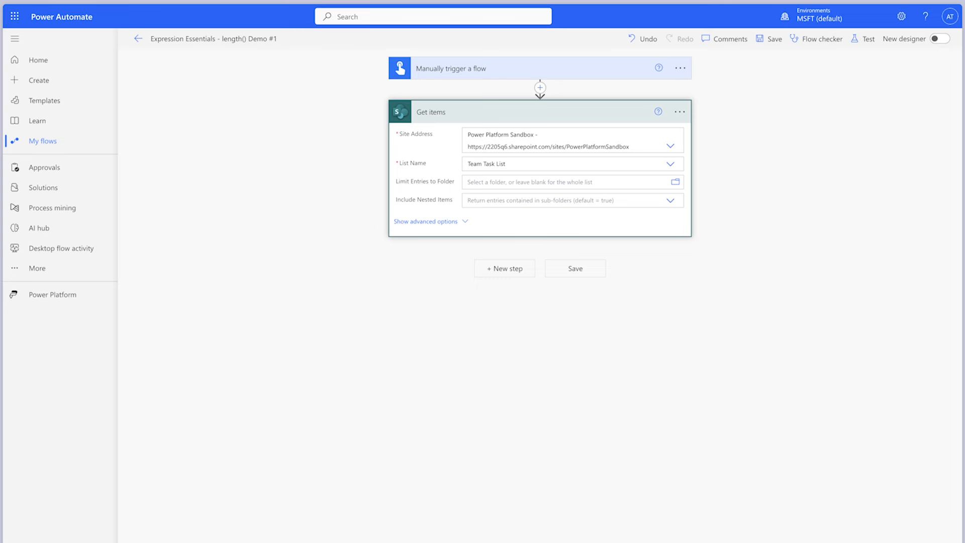
# Step: Show the advanced options of Get items and add a Compose action named Compose - Item Count after it
pyautogui.click(455, 222)
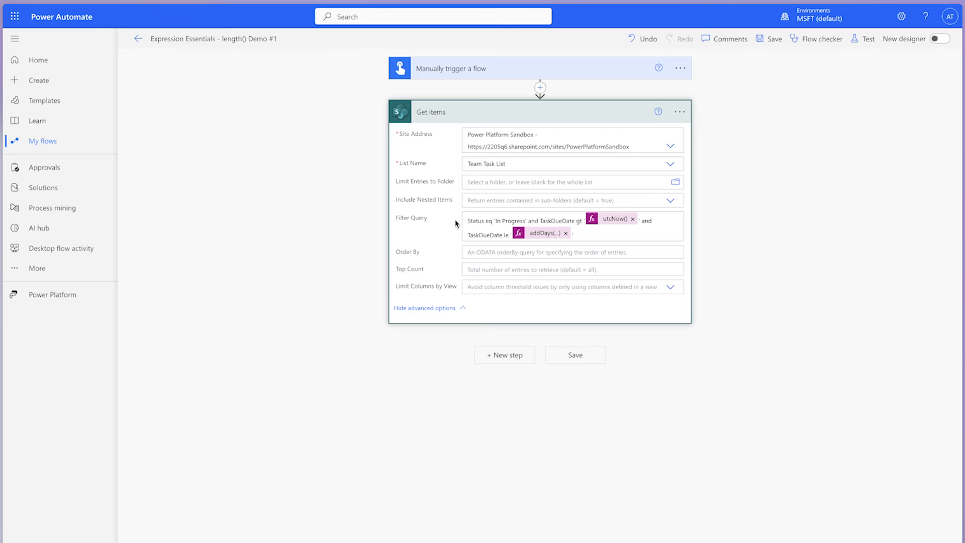
pyautogui.click(506, 355)
pyautogui.write('compose')
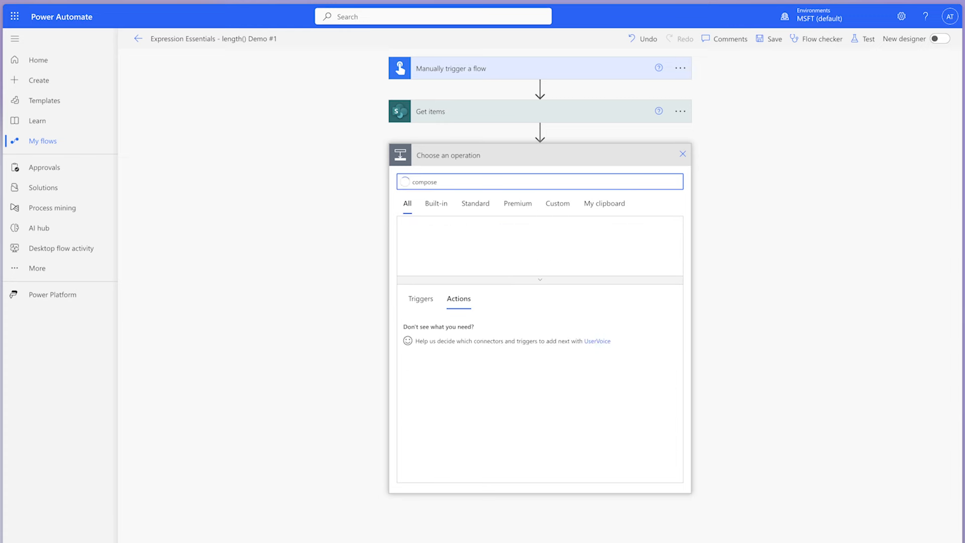
pyautogui.click(437, 329)
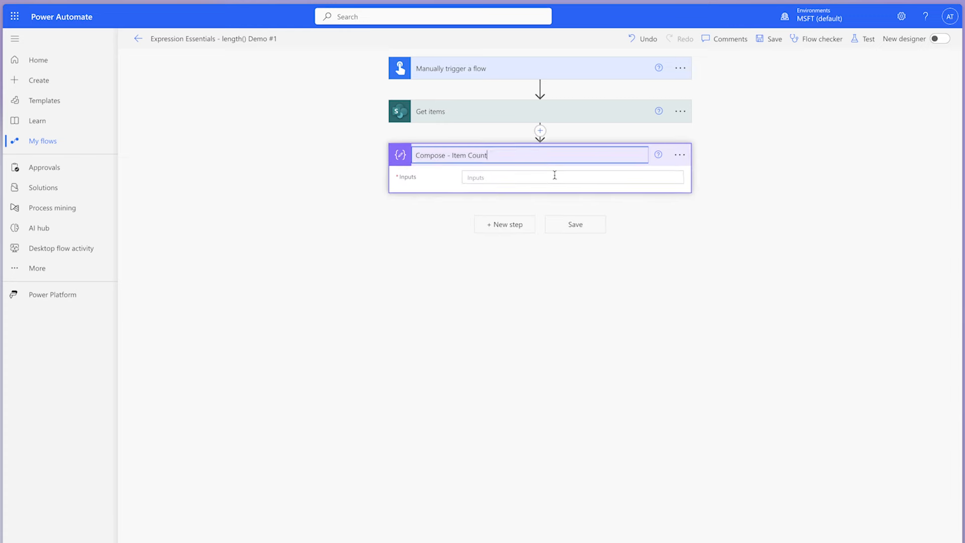
# Step: Fill the Compose - Item Count inputs with a length() expression around the value output of Get items
pyautogui.click(553, 176)
pyautogui.click(801, 239)
pyautogui.write('l')
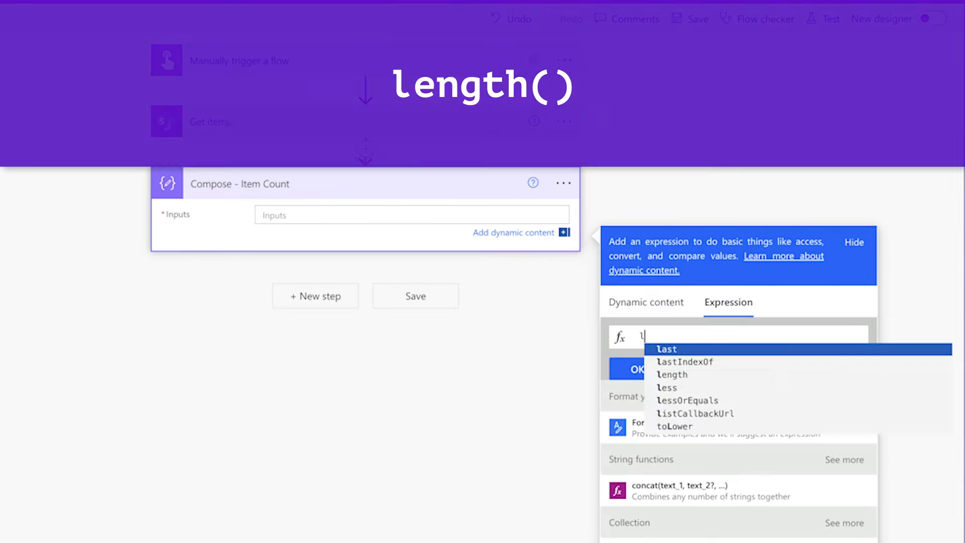
pyautogui.write('ength(')
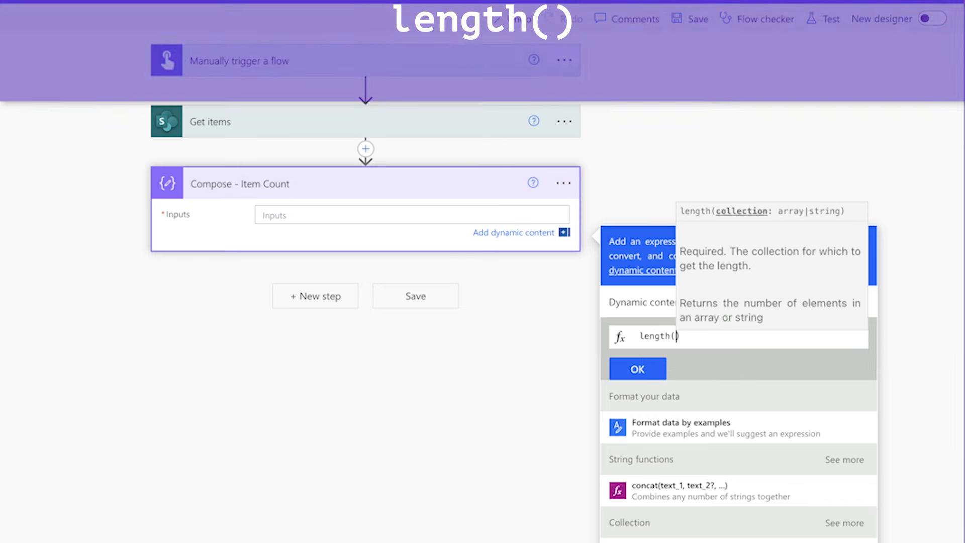
pyautogui.click(653, 301)
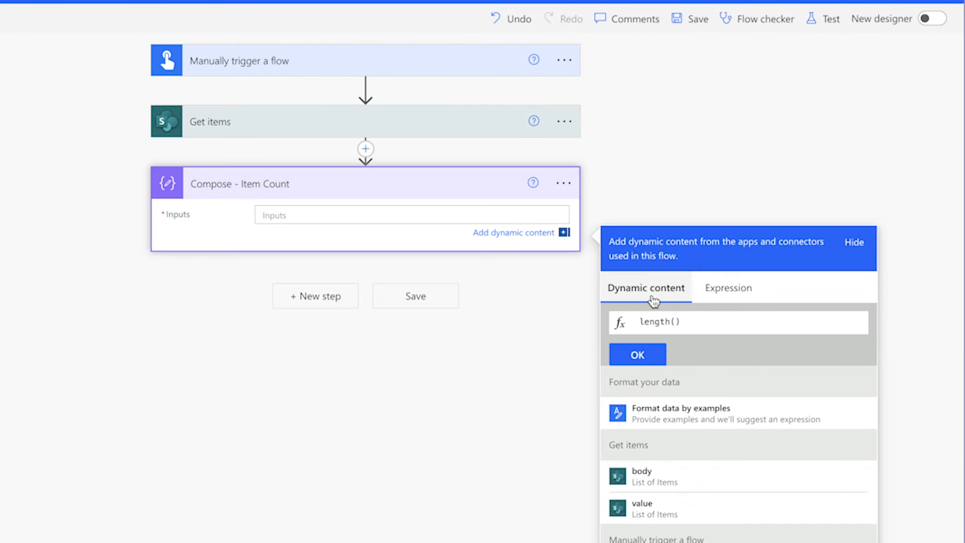
pyautogui.click(694, 508)
pyautogui.click(643, 355)
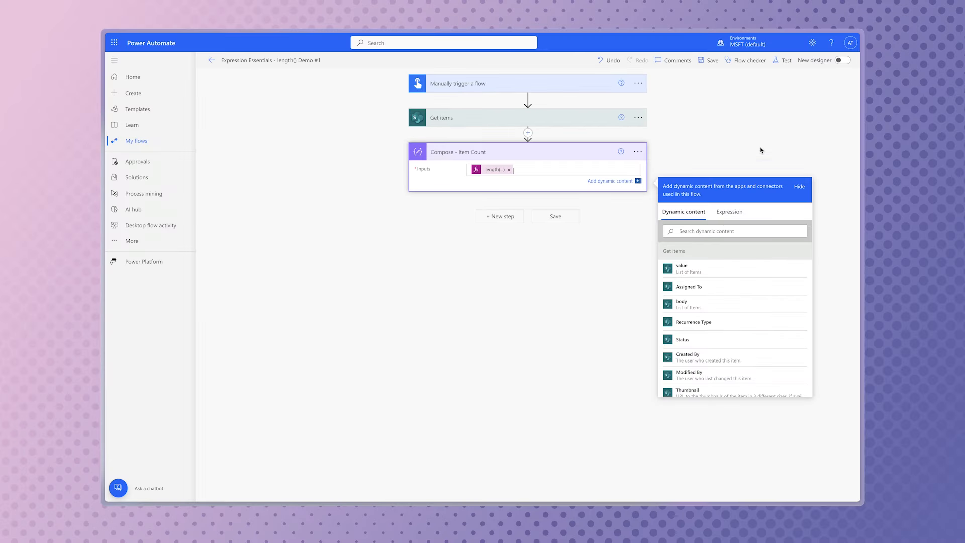
# Step: Run manual tests of the flow, expanding the Compose - Item Count result after each run
pyautogui.click(785, 62)
pyautogui.click(732, 80)
pyautogui.click(736, 486)
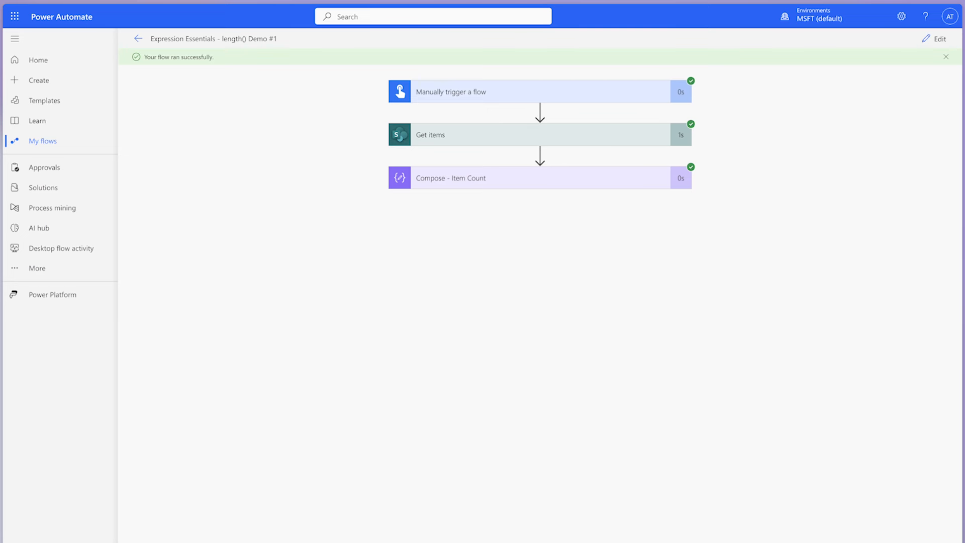
pyautogui.click(571, 184)
pyautogui.click(931, 39)
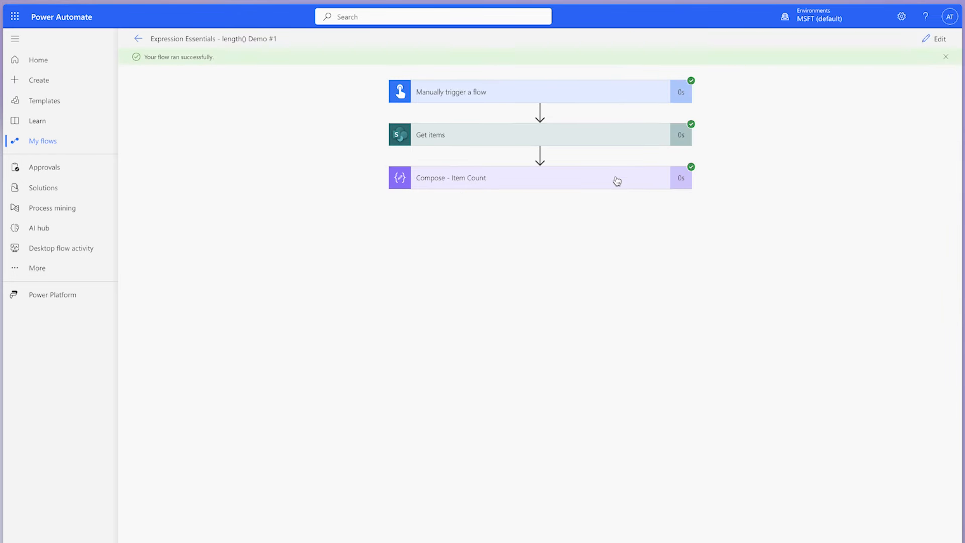
pyautogui.click(617, 181)
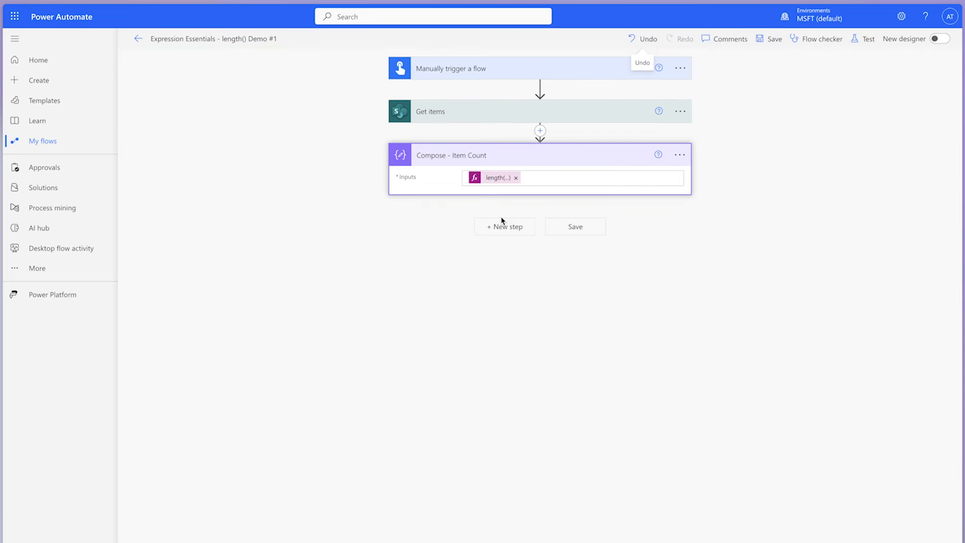
# Step: Add a Condition checking that the Outputs of Compose - Item Count is not equal to 0
pyautogui.click(504, 225)
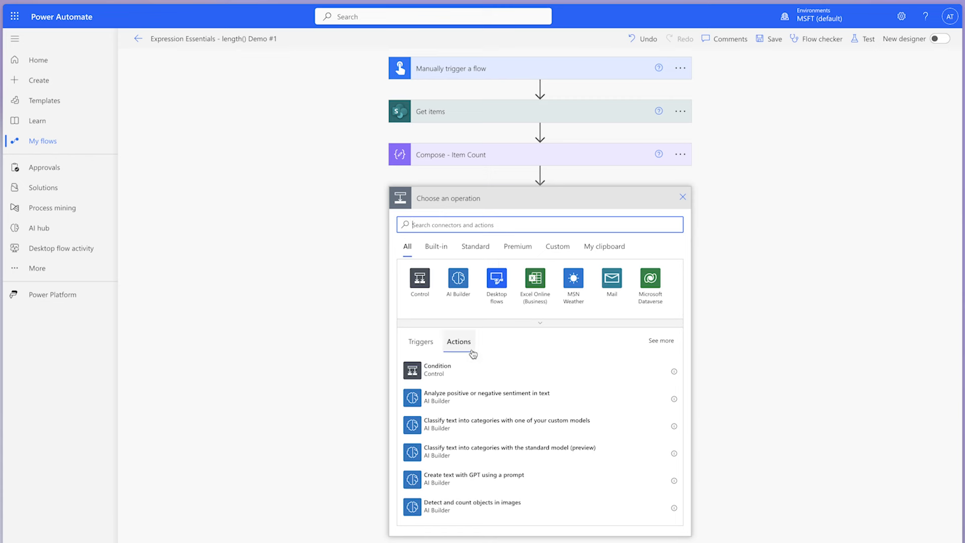
pyautogui.click(467, 370)
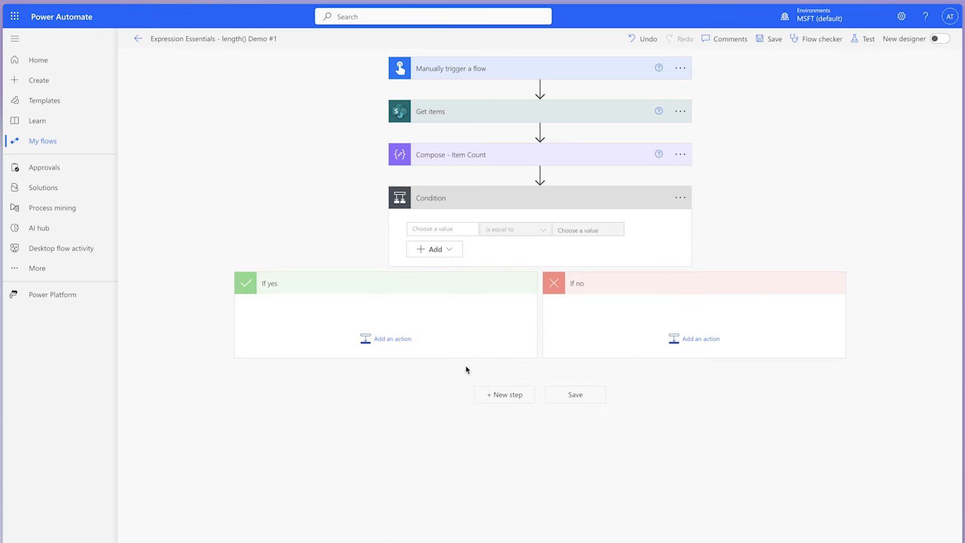
pyautogui.click(443, 230)
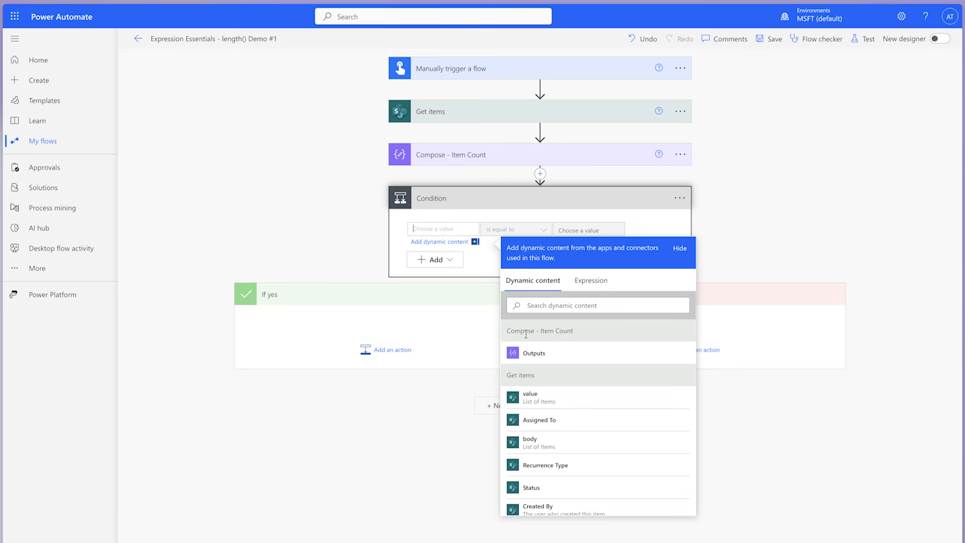
pyautogui.click(540, 353)
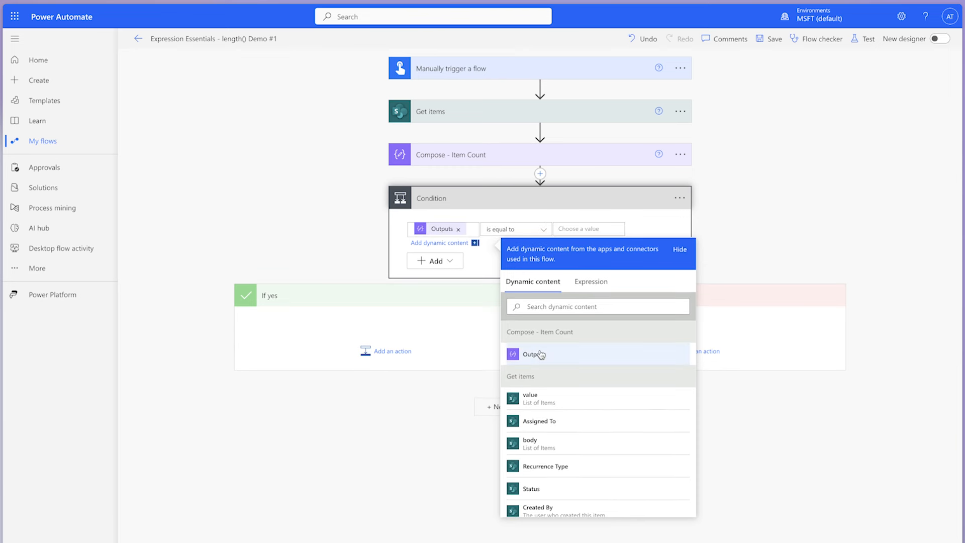
pyautogui.click(519, 230)
pyautogui.click(526, 302)
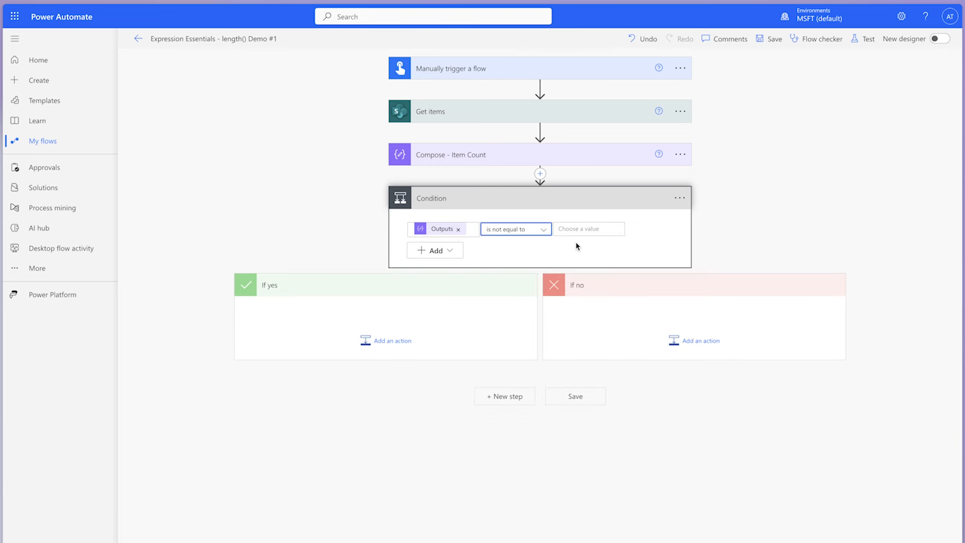
pyautogui.click(574, 230)
pyautogui.write('0')
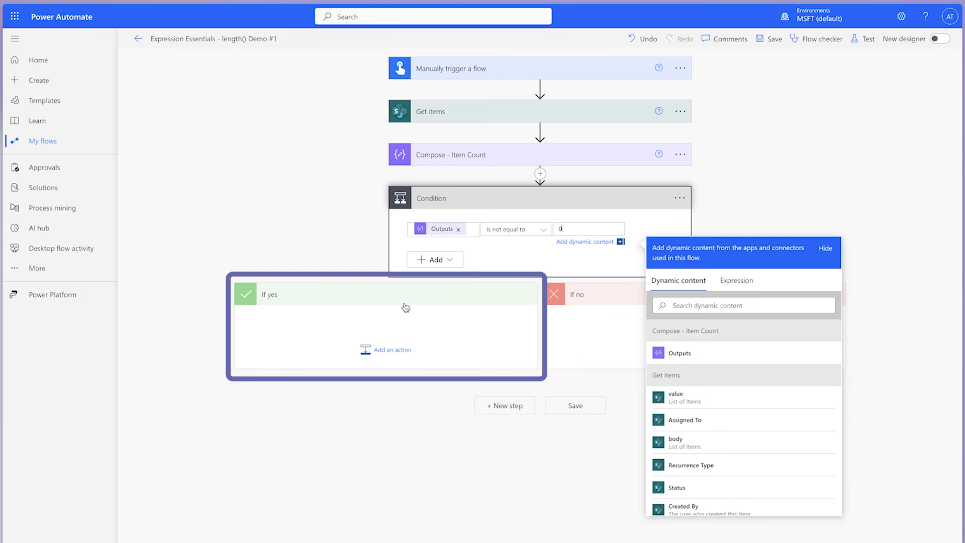
# Step: Add an Apply to each action to the If yes branch, looping over the value output of Get items
pyautogui.click(379, 351)
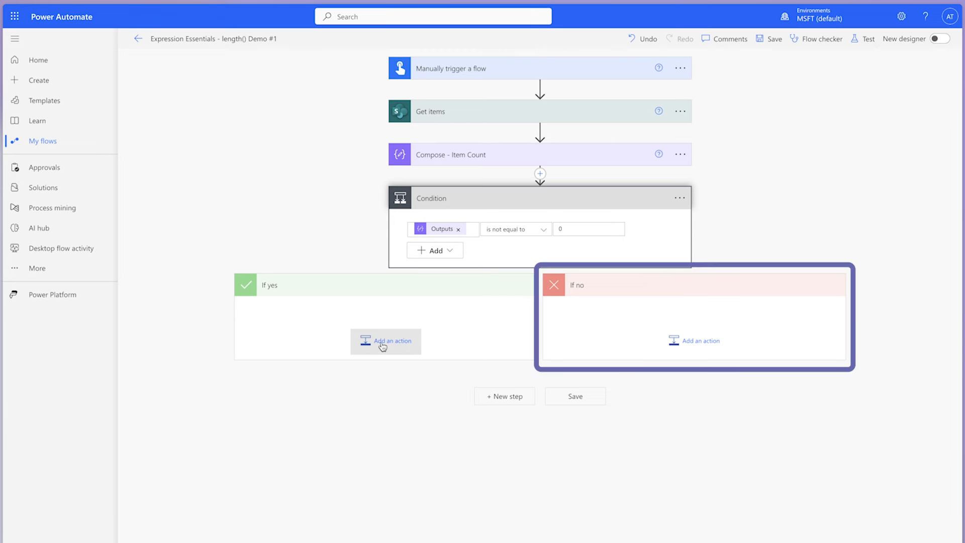
pyautogui.click(382, 347)
pyautogui.write('apply')
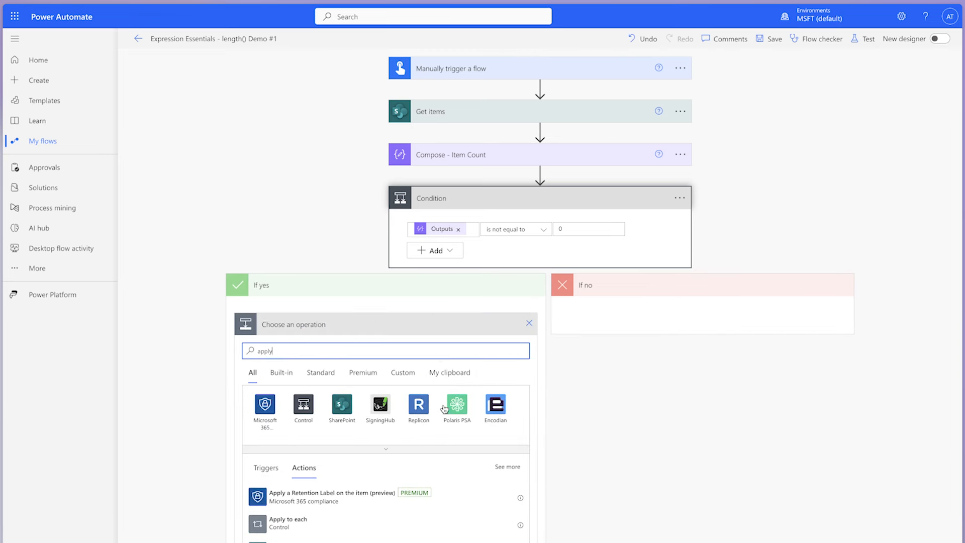
pyautogui.click(363, 522)
pyautogui.click(616, 524)
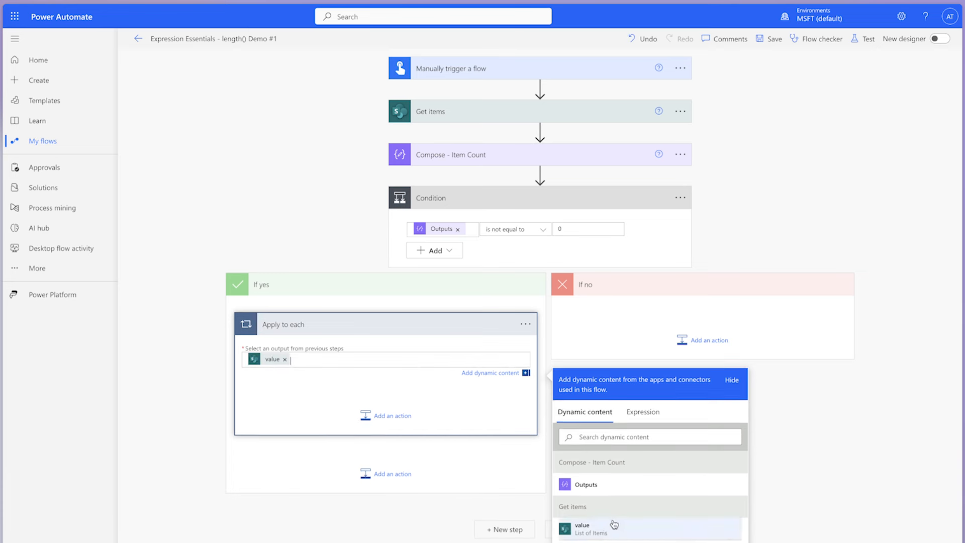
# Step: Add a Compose action named Compose - Title inside Apply to each, with the Get items Title as its input
pyautogui.click(384, 401)
pyautogui.write('Compose')
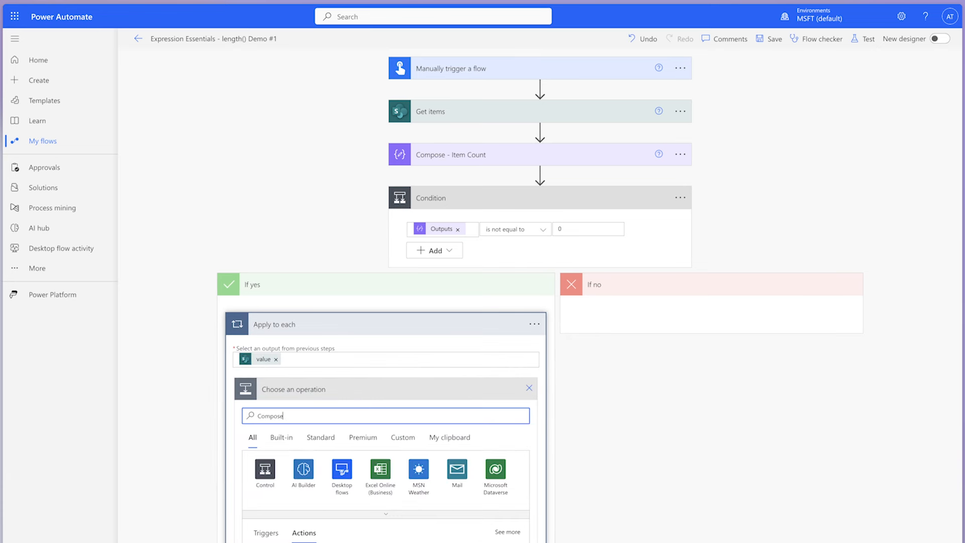
pyautogui.write('tit')
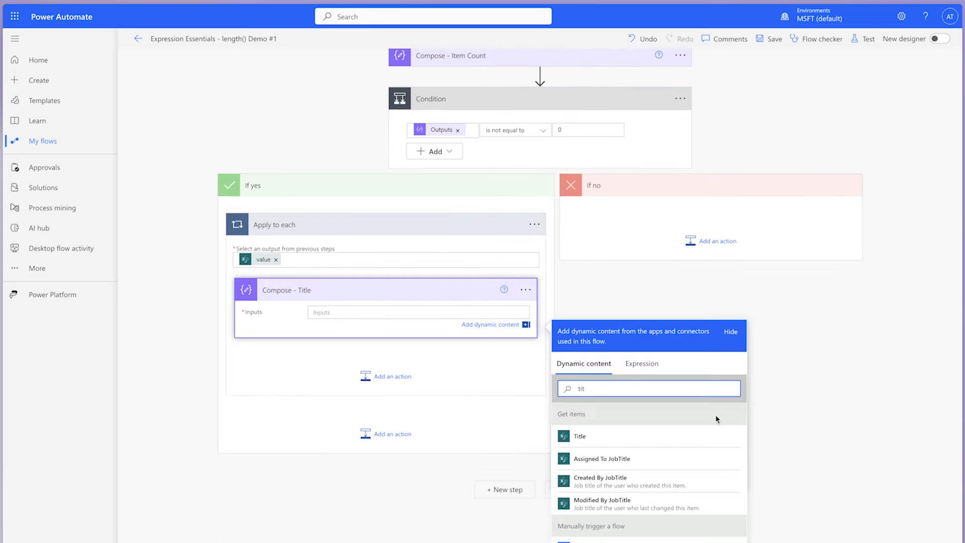
pyautogui.click(579, 436)
# Step: Add a Compose action named Compose - Title Character Count inside Apply to each, with the expression length(outputs('Compose_-_Title'))
pyautogui.click(388, 376)
pyautogui.write('Compose')
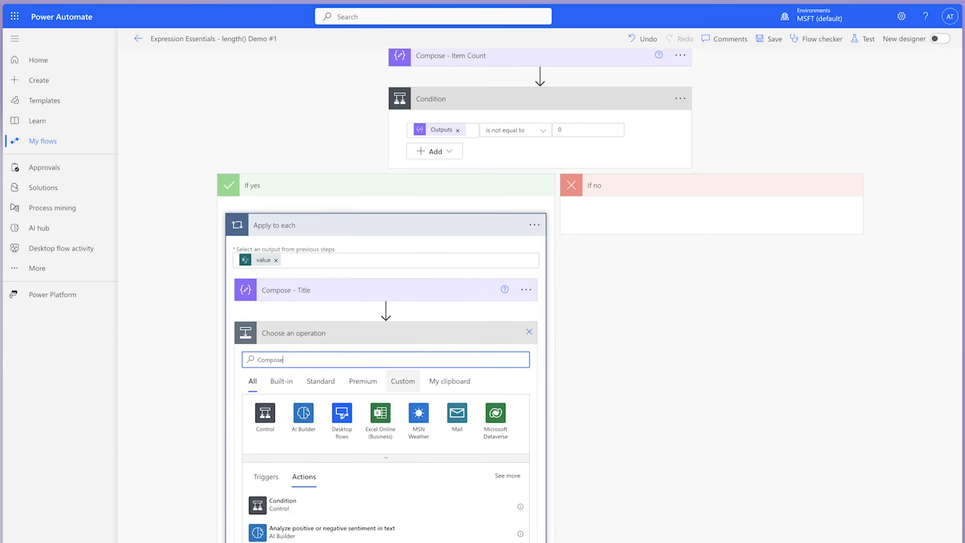
pyautogui.click(430, 501)
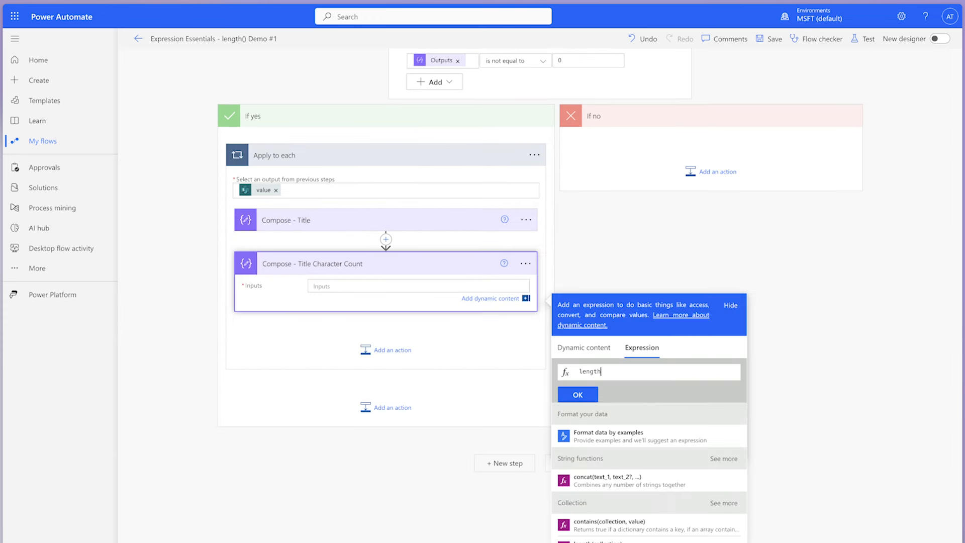
pyautogui.write('(')
pyautogui.click(584, 347)
pyautogui.click(597, 480)
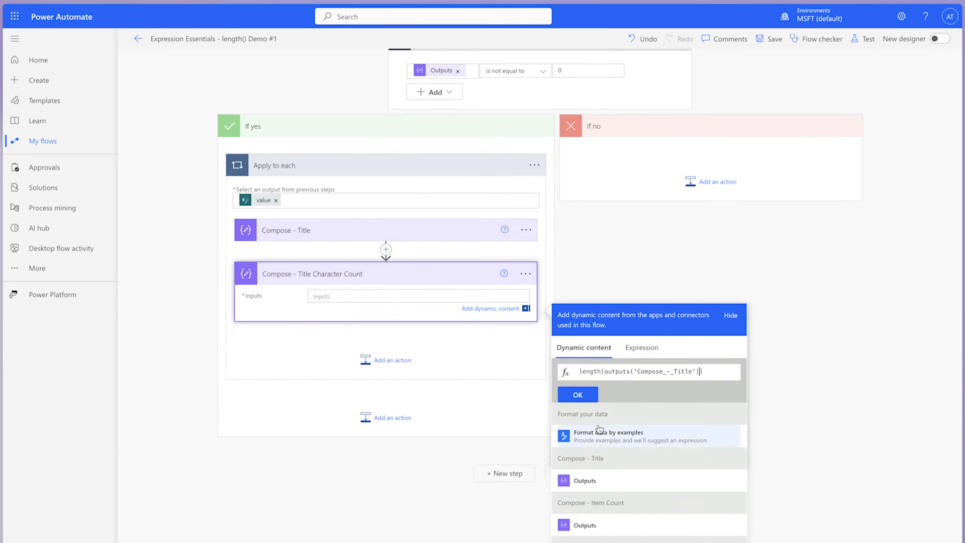
pyautogui.click(577, 395)
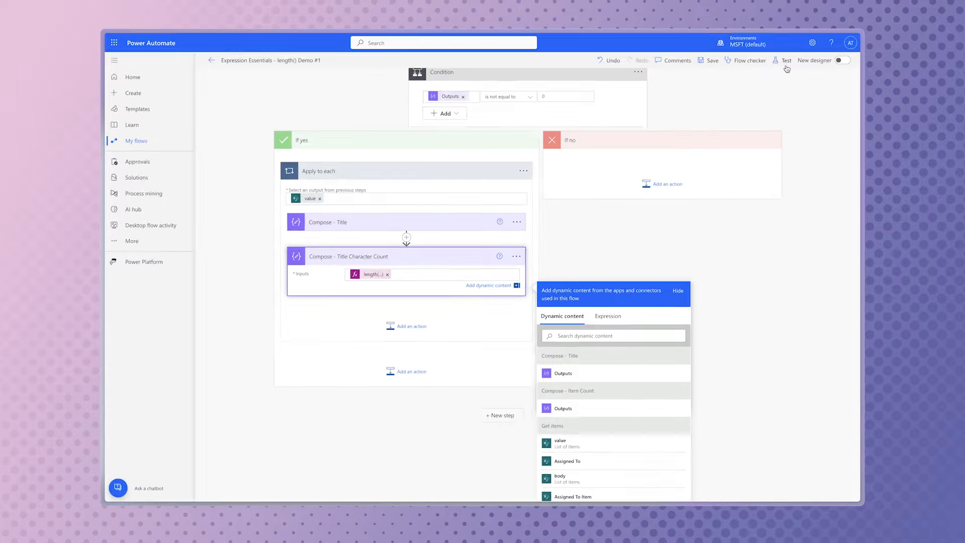
# Step: Save and manually test the flow, and examine the Compose - Title and Compose - Title Character Count results inside Apply to each
pyautogui.click(866, 39)
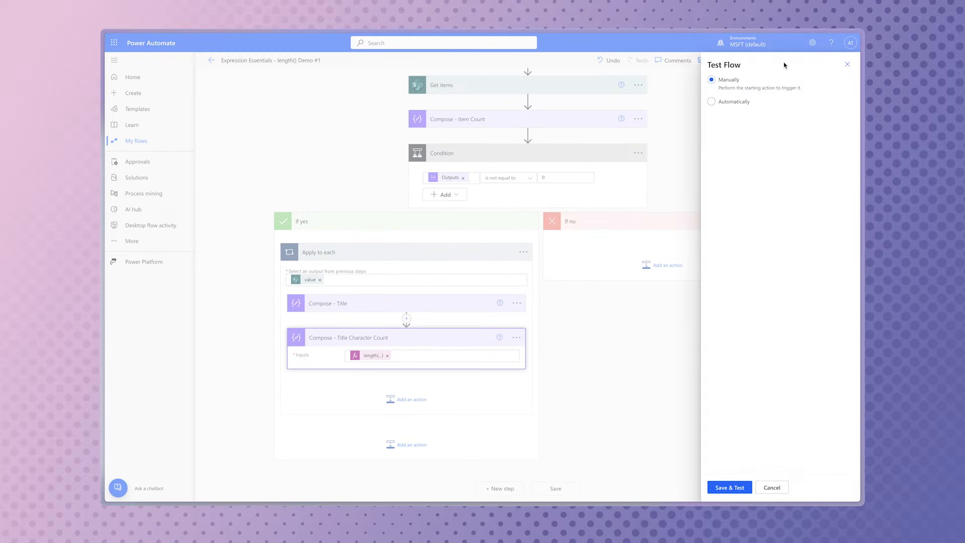
pyautogui.click(725, 487)
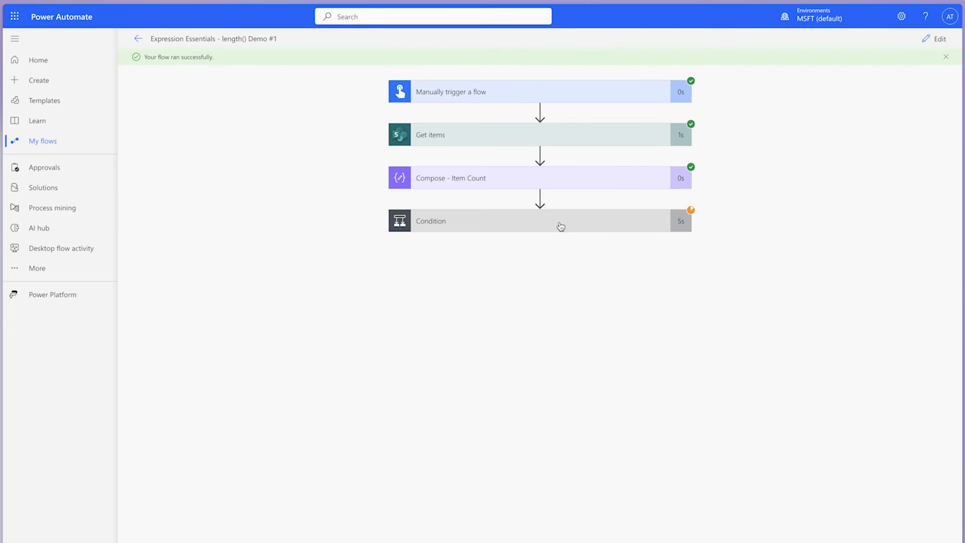
pyautogui.click(561, 227)
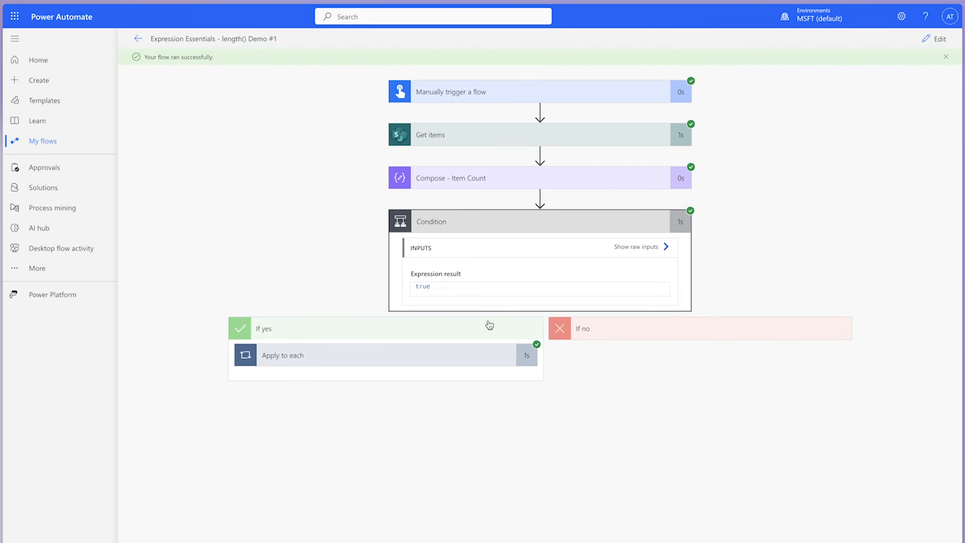
pyautogui.click(460, 411)
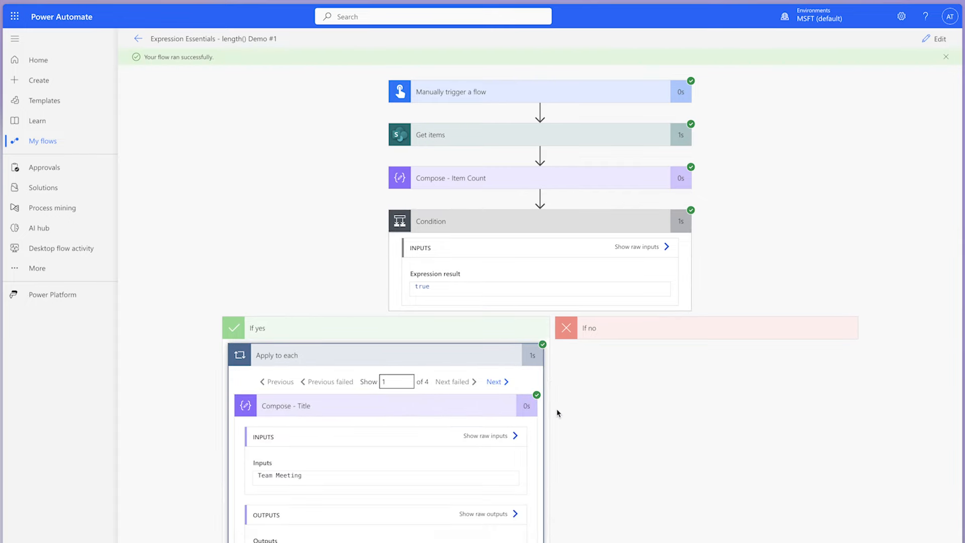
pyautogui.scroll(-2, 569, 414)
pyautogui.click(462, 505)
pyautogui.scroll(-2, 614, 487)
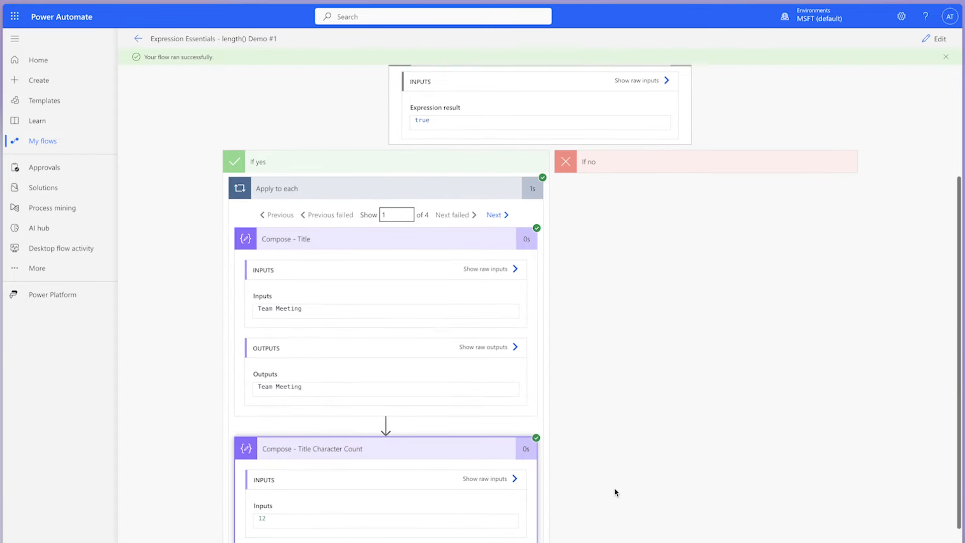
pyautogui.moveTo(258, 336); pyautogui.dragTo(271, 335)
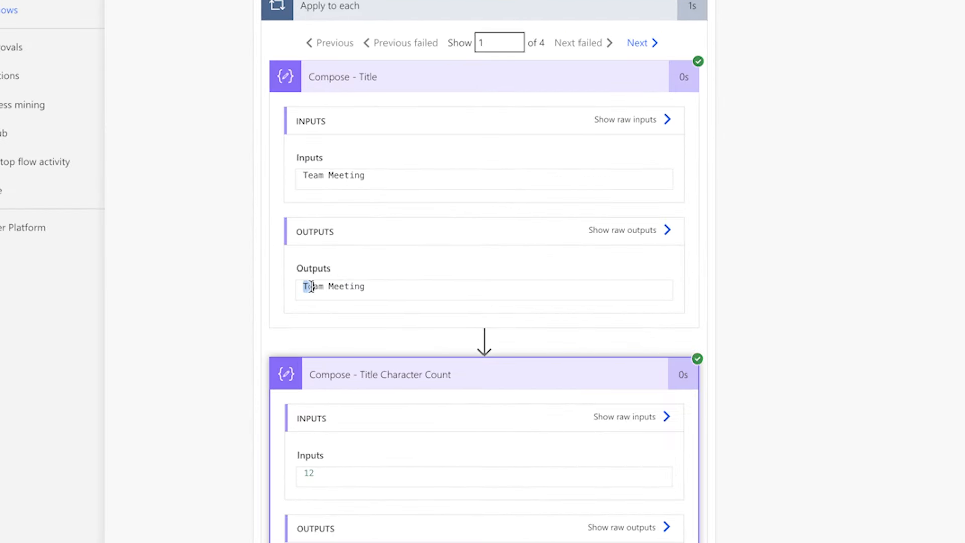
pyautogui.moveTo(321, 285); pyautogui.dragTo(363, 285)
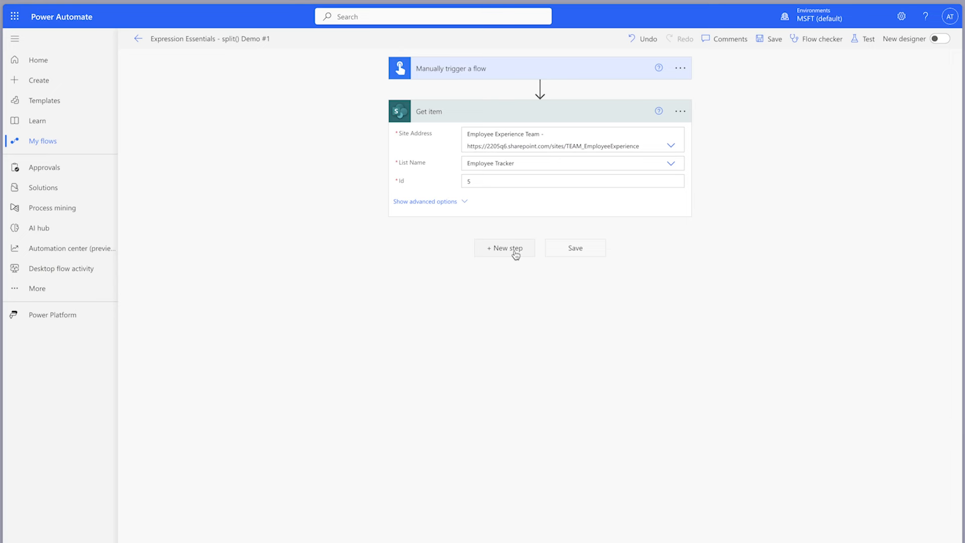
# Step: Add a Compose action named Compose - First Name below Get item in the split() Demo #1 flow
pyautogui.click(514, 250)
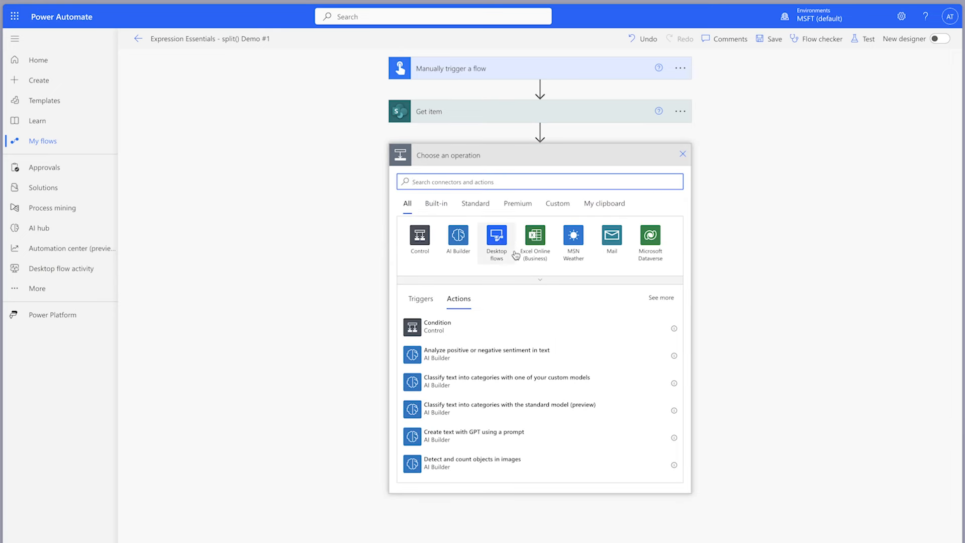
pyautogui.write('compose')
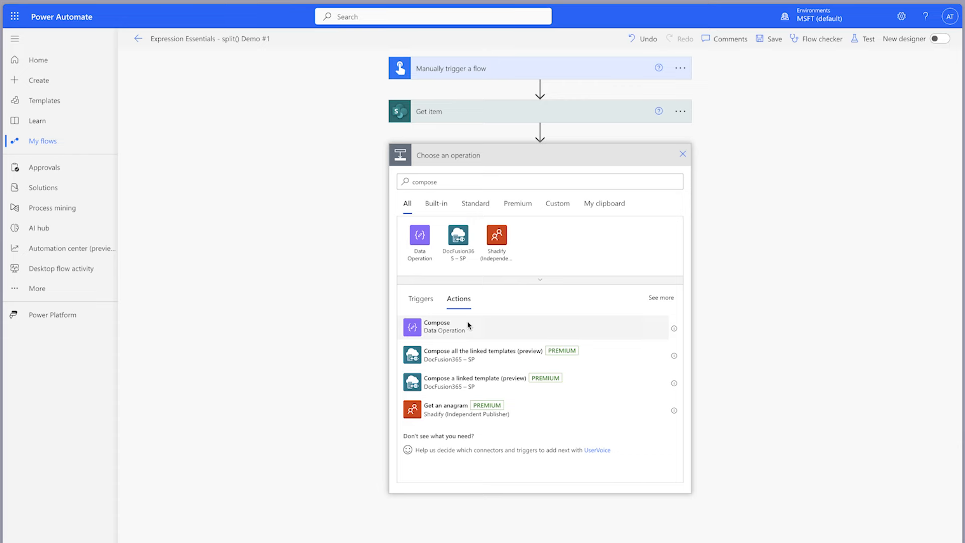
pyautogui.click(468, 325)
pyautogui.click(587, 155)
pyautogui.click(580, 158)
pyautogui.write('- First Name')
# Step: Set the Inputs of Compose - First Name to a split() expression on Get item's Profile DisplayName with a space as separator
pyautogui.click(536, 179)
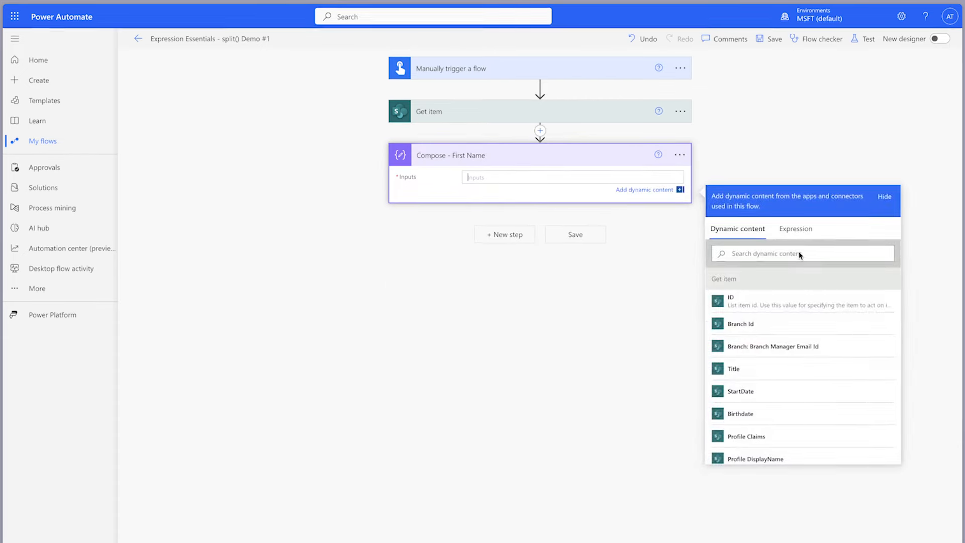
pyautogui.click(795, 230)
pyautogui.write('spl')
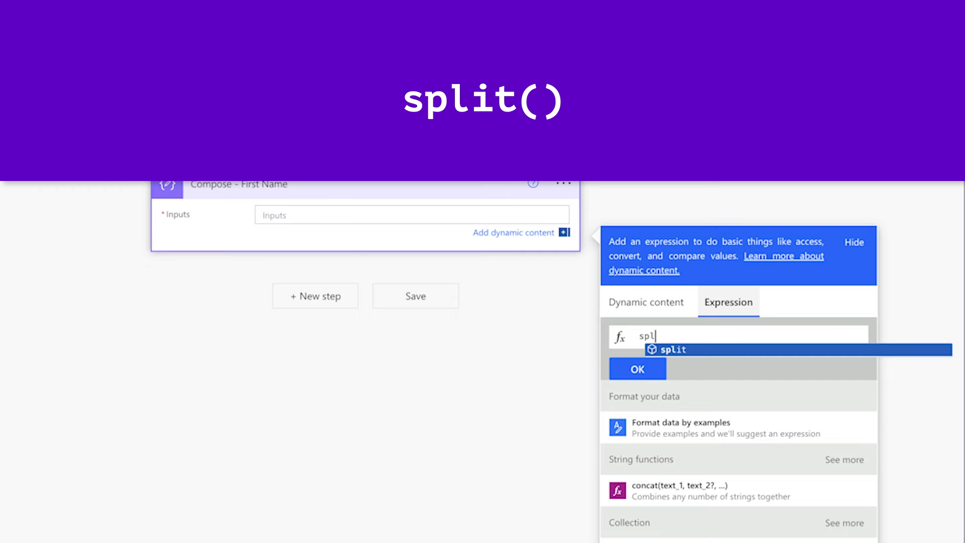
pyautogui.press('Return')
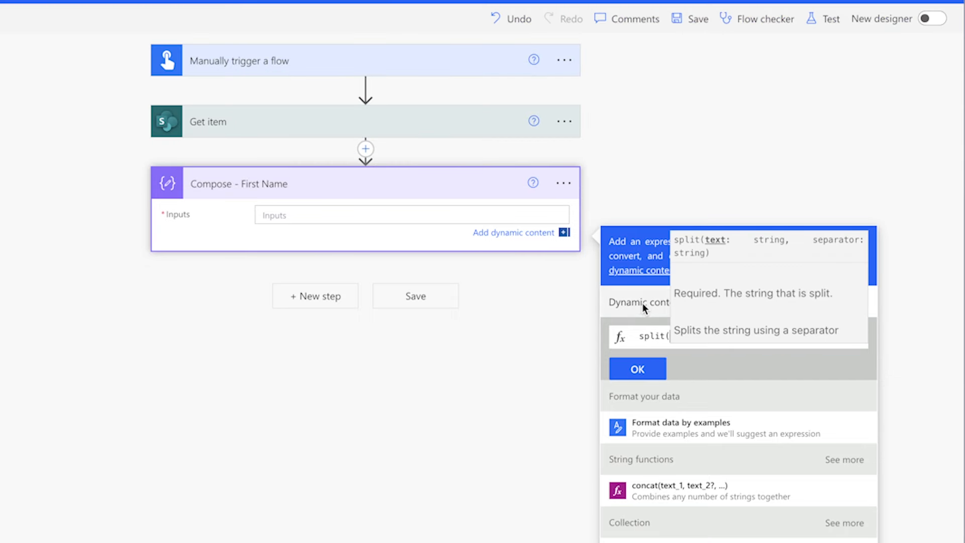
pyautogui.click(643, 303)
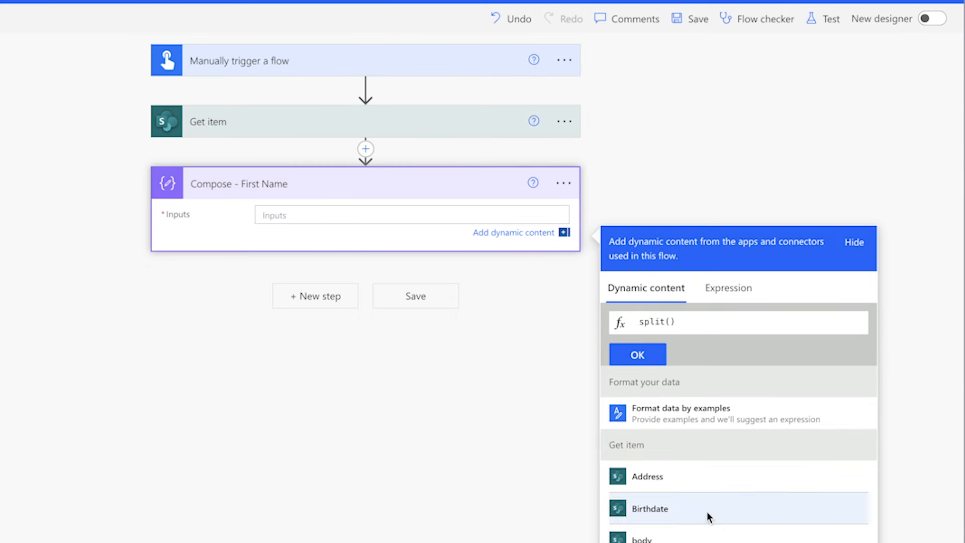
pyautogui.scroll(-10, 709, 515)
pyautogui.scroll(-10, 708, 518)
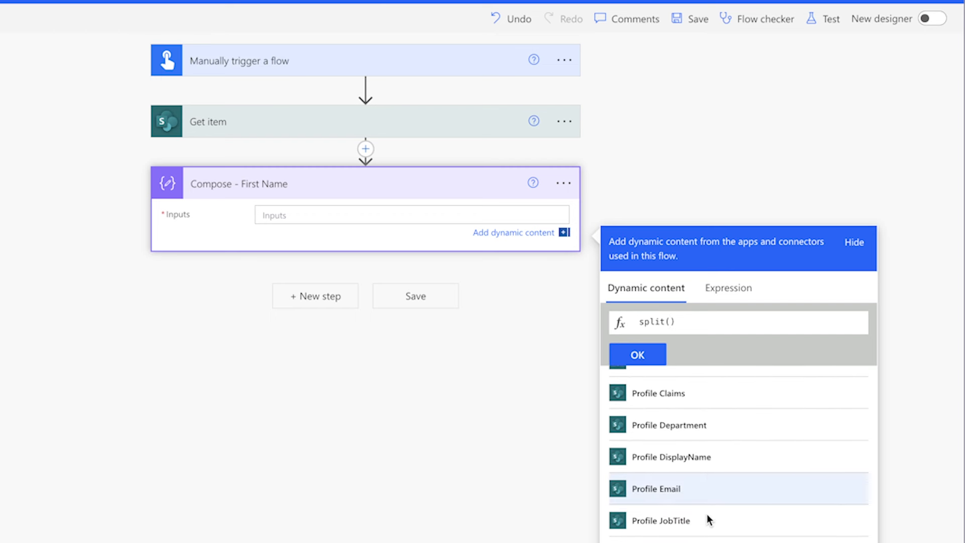
pyautogui.click(675, 468)
pyautogui.write(",'")
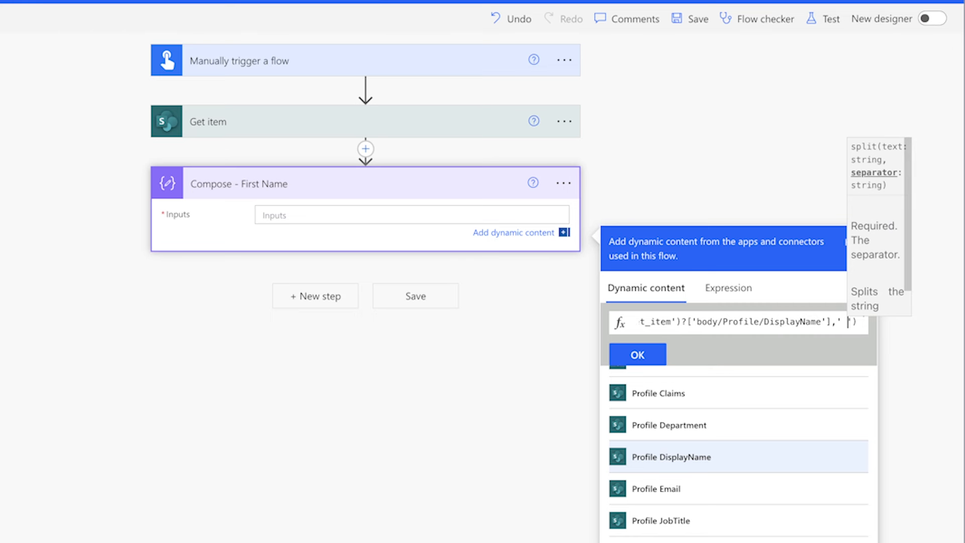
pyautogui.click(642, 355)
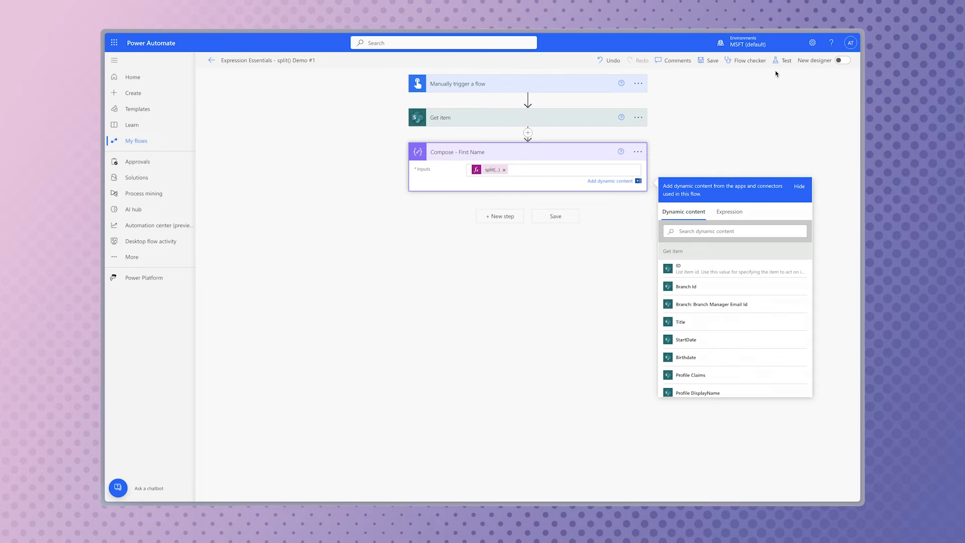
# Step: Save and manually test the flow, and expand the Compose - First Name result
pyautogui.click(824, 20)
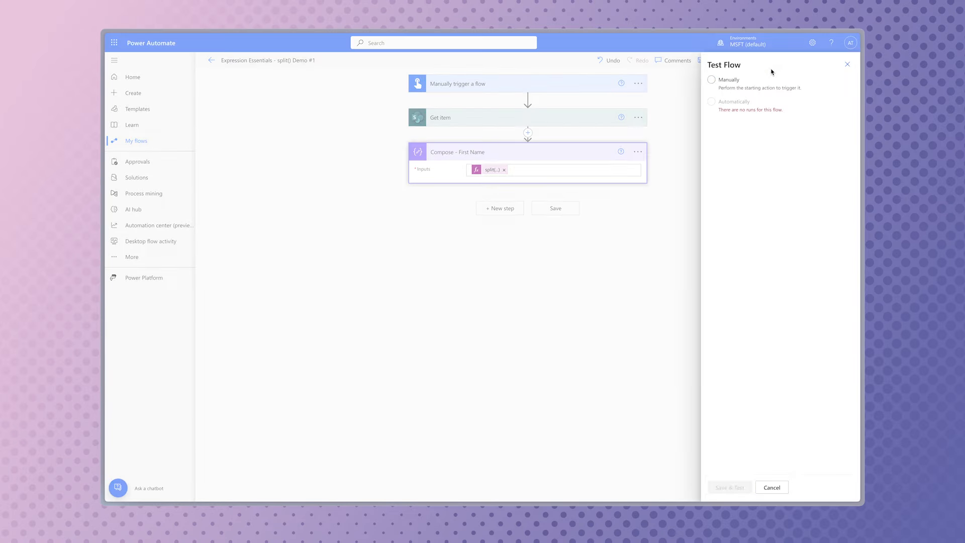
pyautogui.click(725, 487)
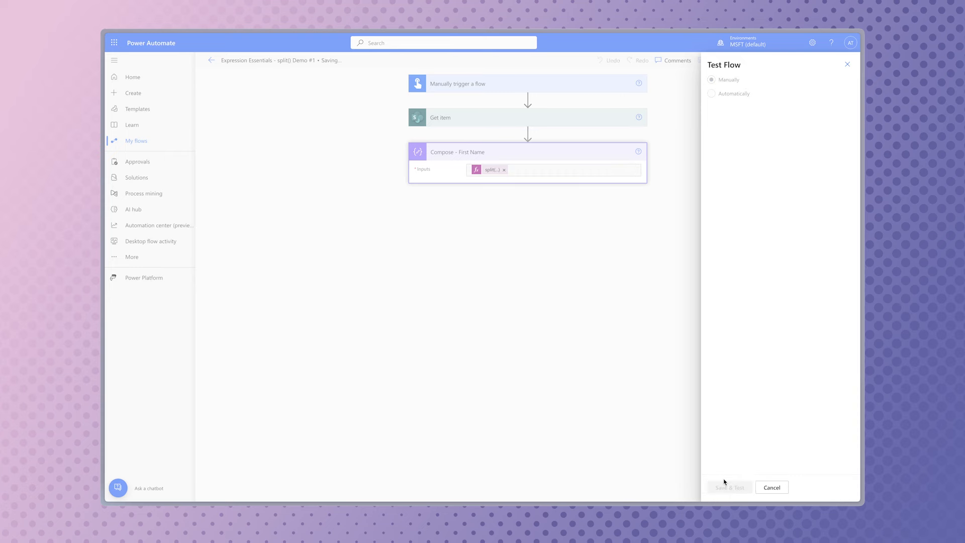
pyautogui.click(751, 487)
pyautogui.click(745, 485)
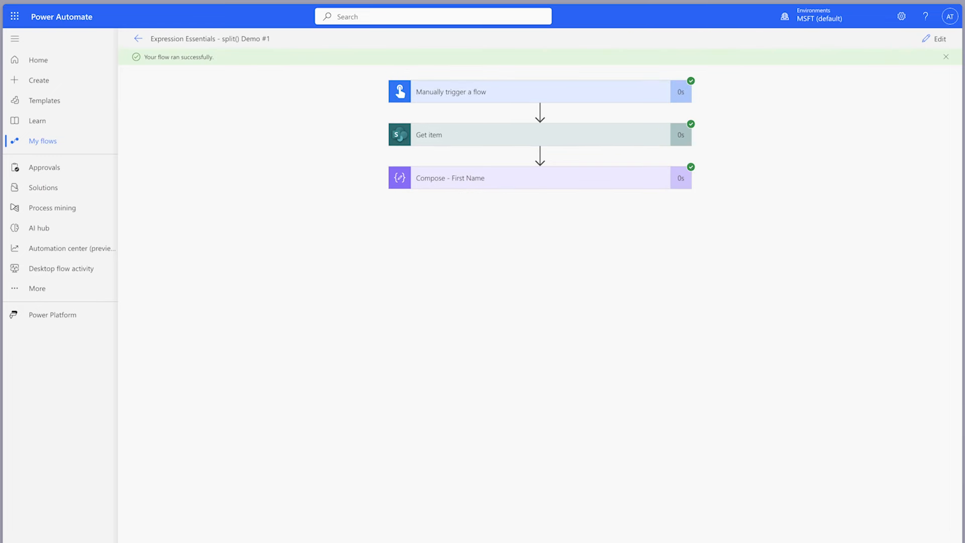
pyautogui.click(491, 178)
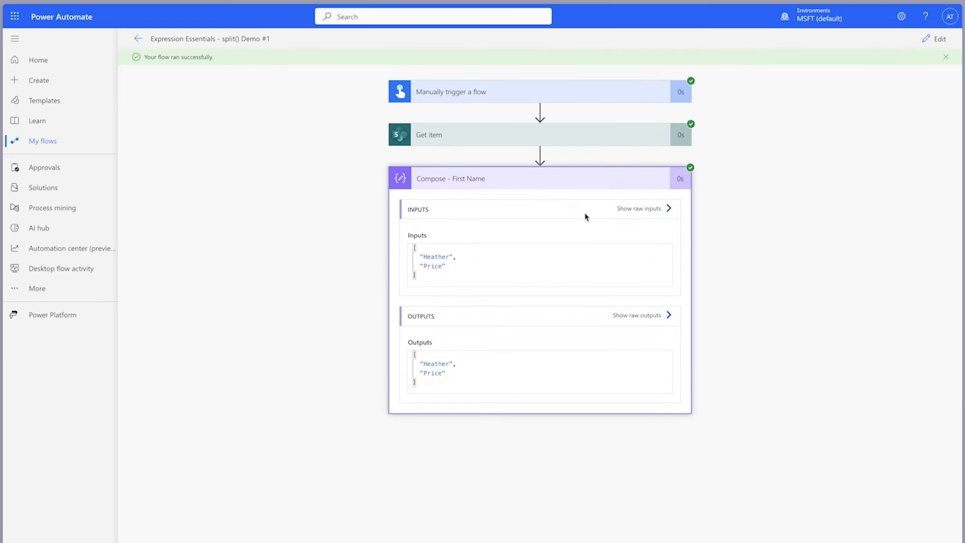
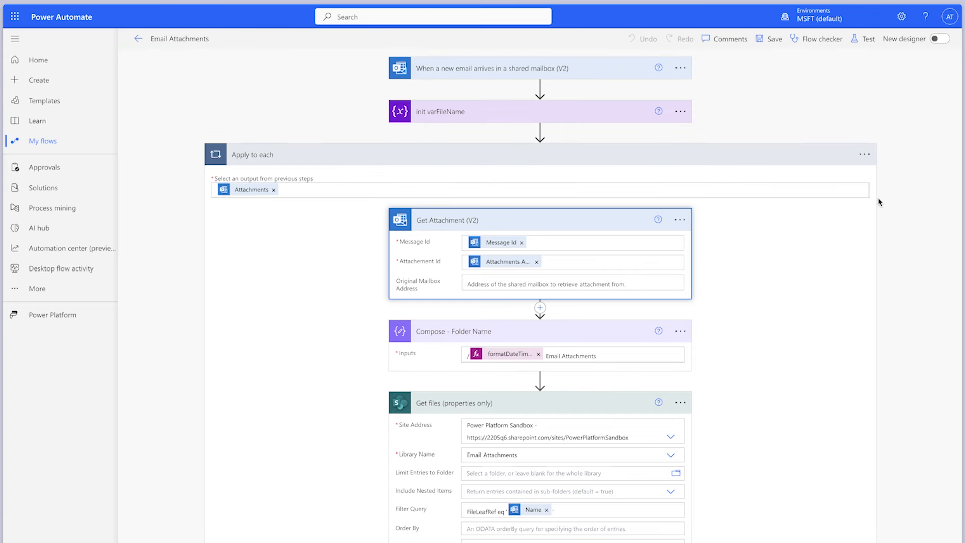
# Step: Add a Compose action named Compose - Filename to the Condition's If no branch in the Email Attachments flow
pyautogui.scroll(-3, 878, 198)
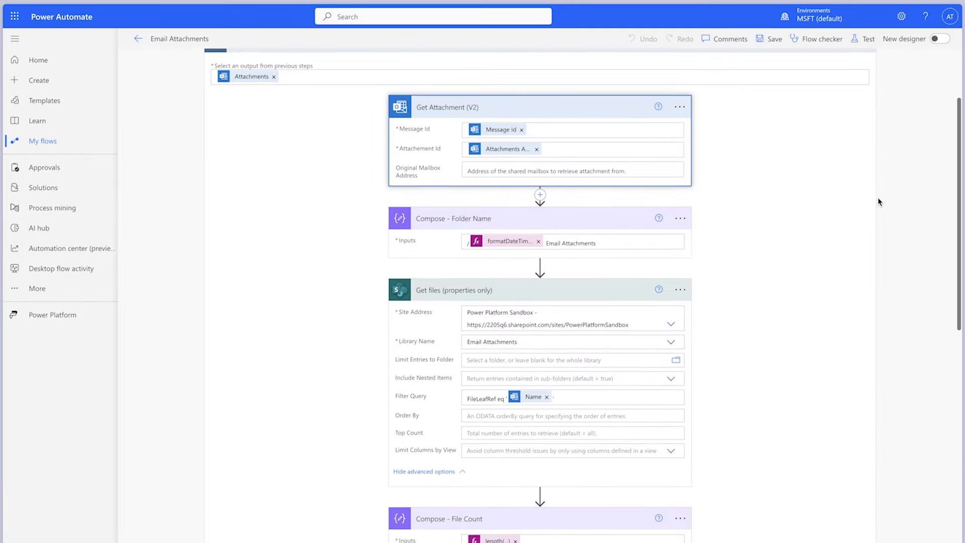
pyautogui.scroll(-3, 878, 199)
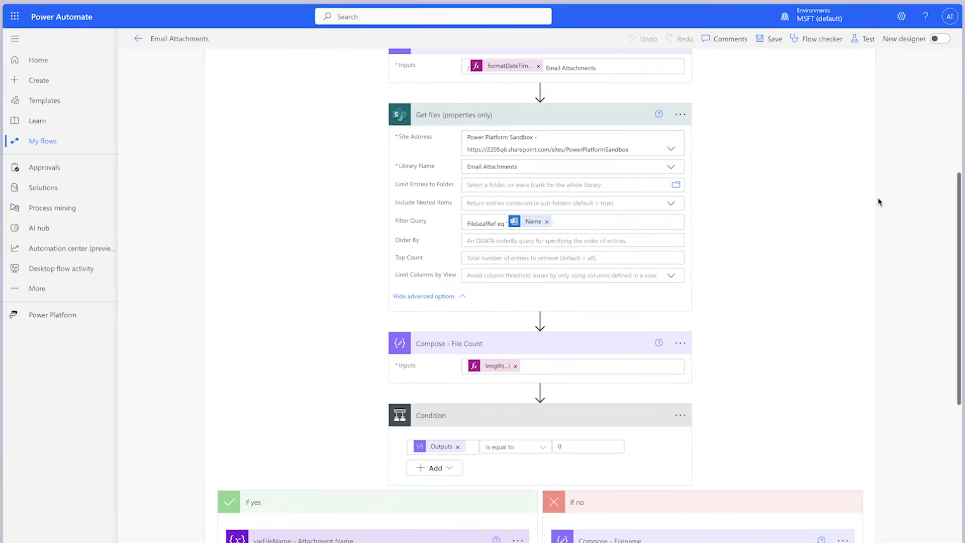
pyautogui.scroll(-5, 878, 201)
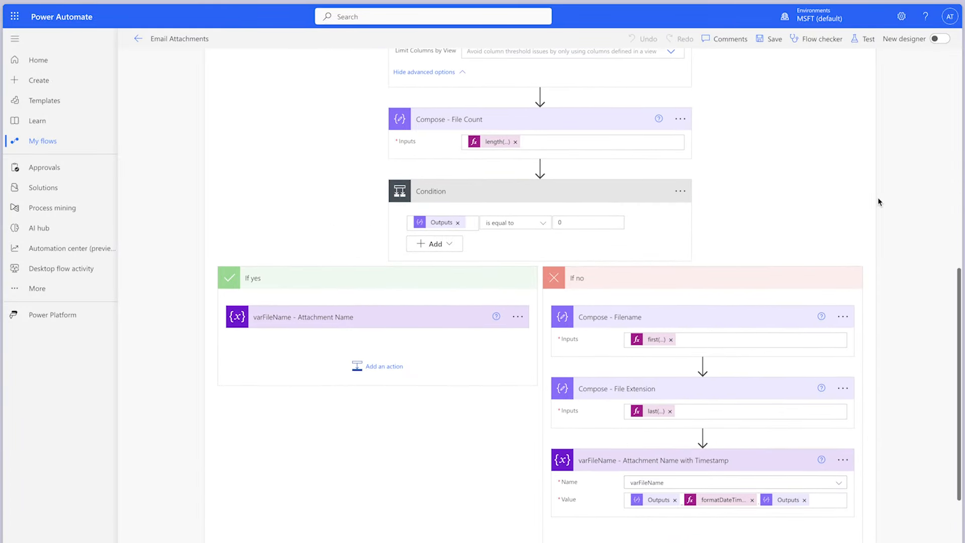
pyautogui.scroll(-2, 878, 201)
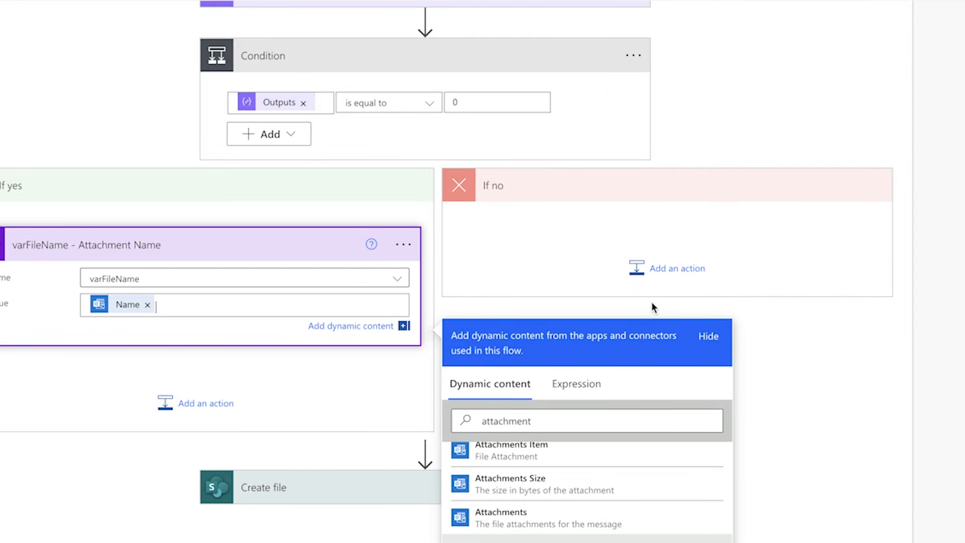
pyautogui.click(661, 269)
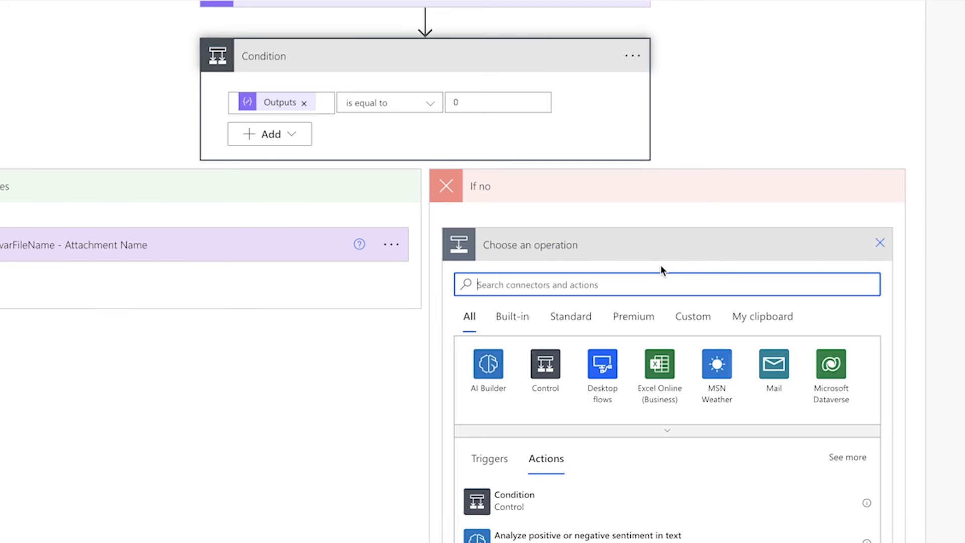
pyautogui.write('Compose')
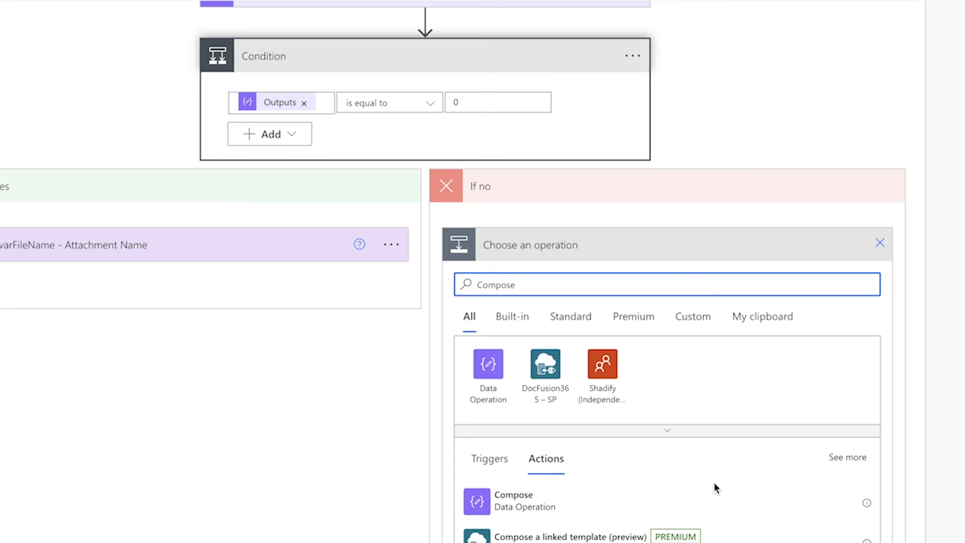
pyautogui.click(717, 499)
pyautogui.click(876, 356)
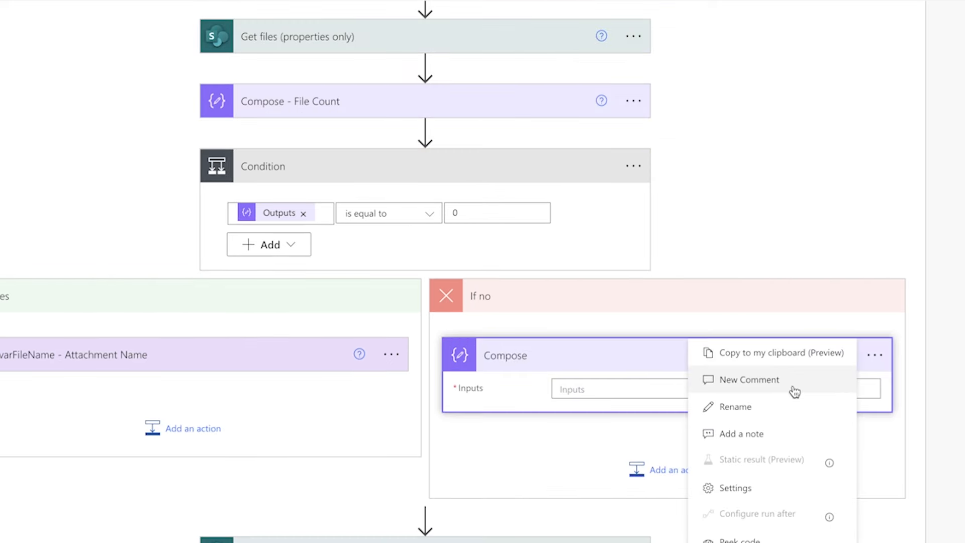
pyautogui.click(774, 407)
pyautogui.click(746, 355)
pyautogui.write('- Filename')
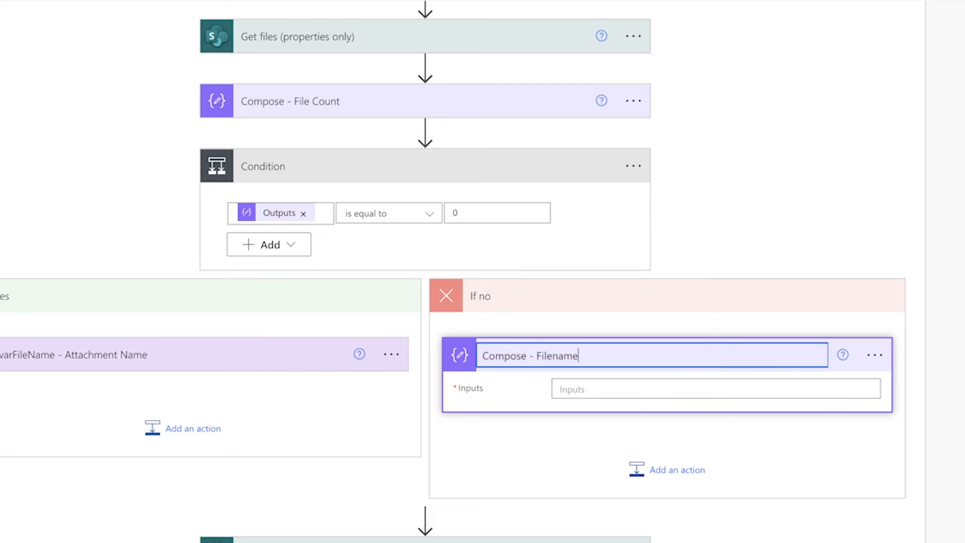
# Step: In the Inputs of Compose - Filename, build a split() expression on Get Attachment (V2)'s Name with '.' as separator
pyautogui.click(657, 390)
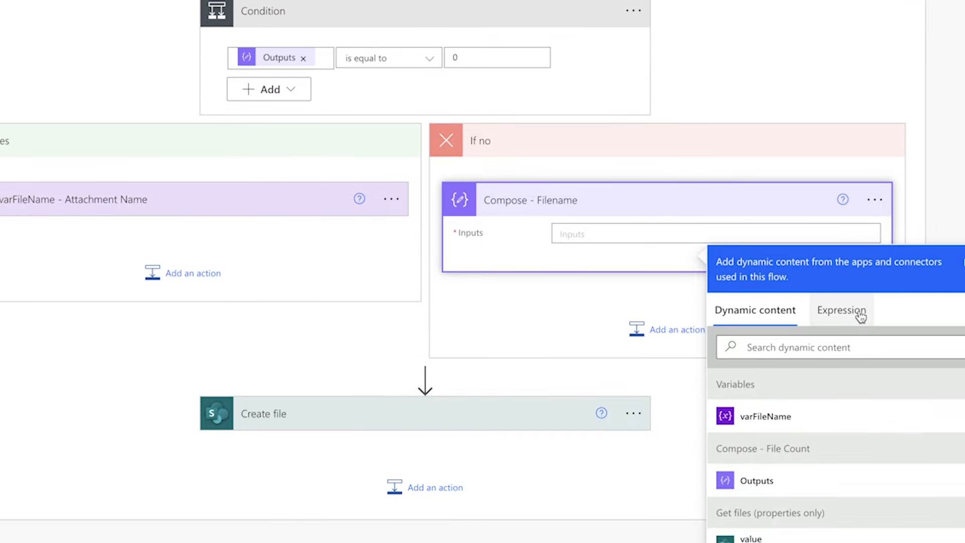
pyautogui.click(849, 314)
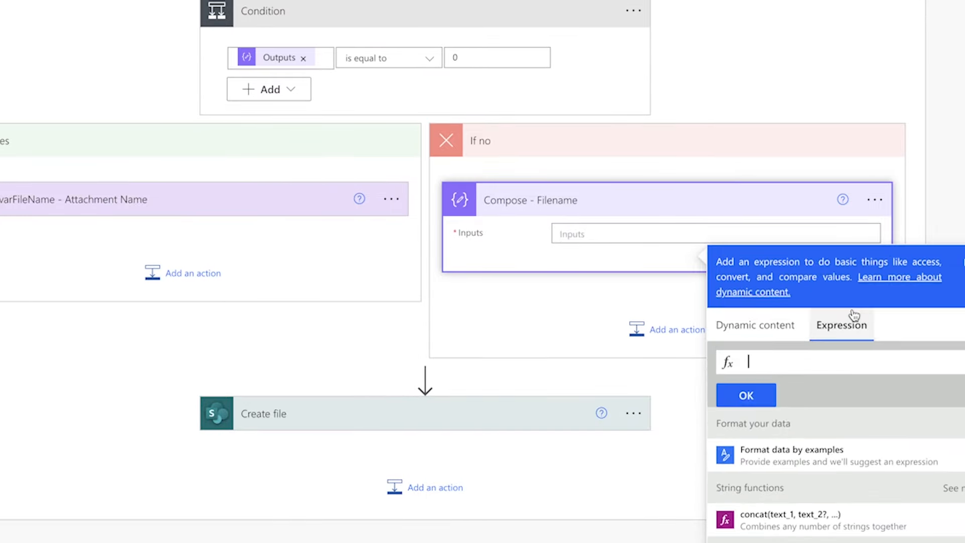
pyautogui.write('split(')
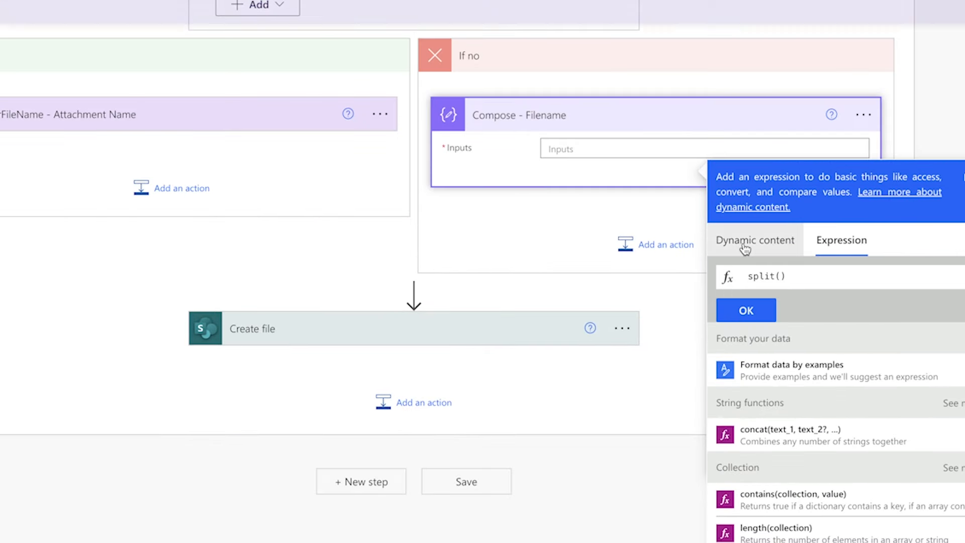
pyautogui.click(743, 242)
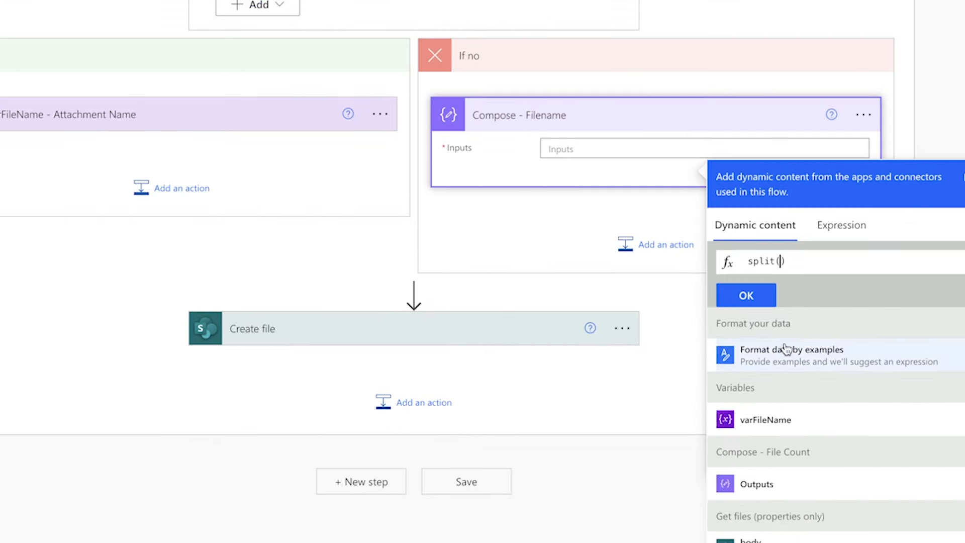
pyautogui.scroll(-10, 799, 459)
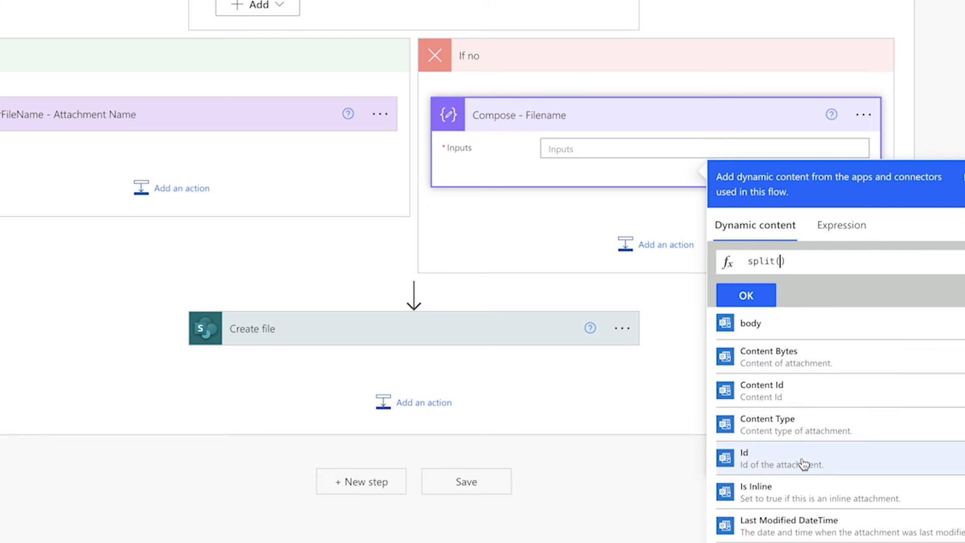
pyautogui.scroll(1, 802, 463)
pyautogui.scroll(-3, 803, 463)
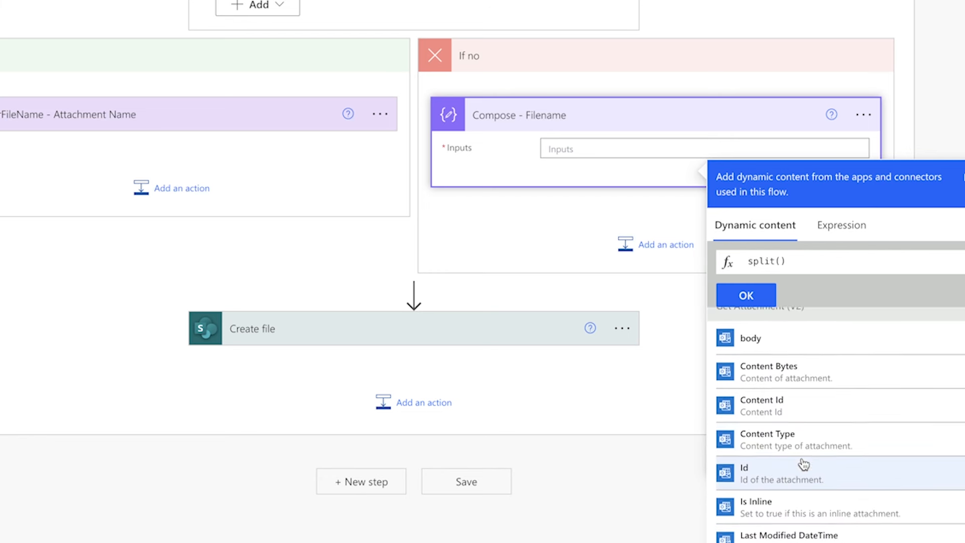
pyautogui.click(791, 478)
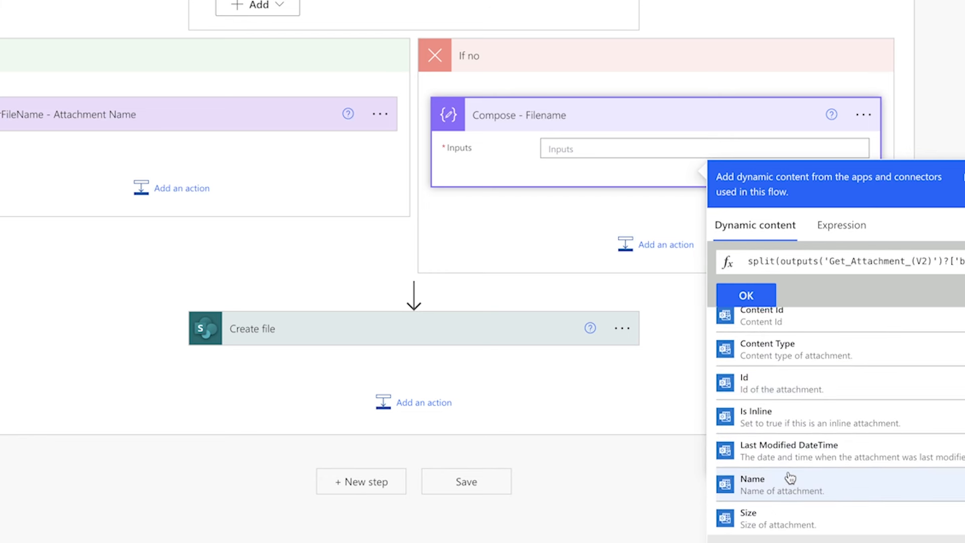
pyautogui.write(",'")
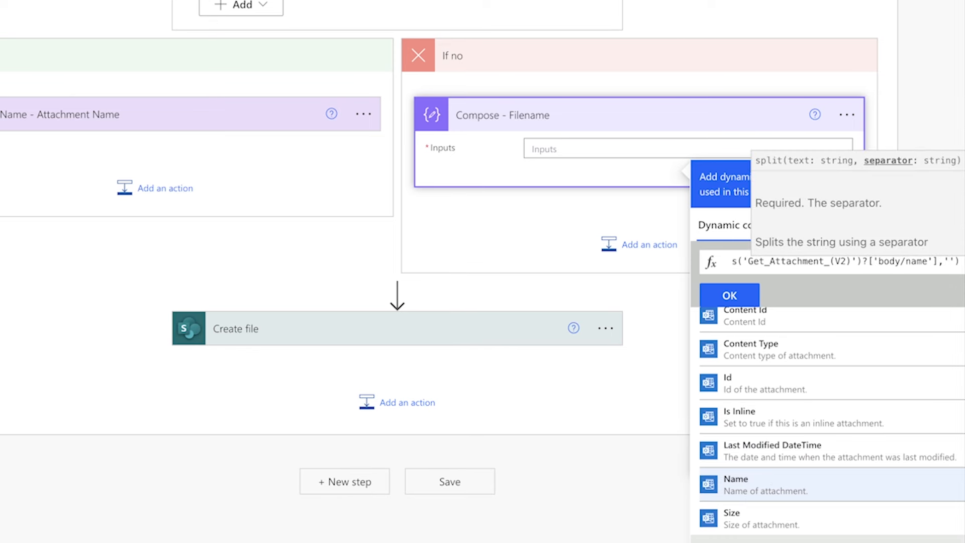
pyautogui.write('.')
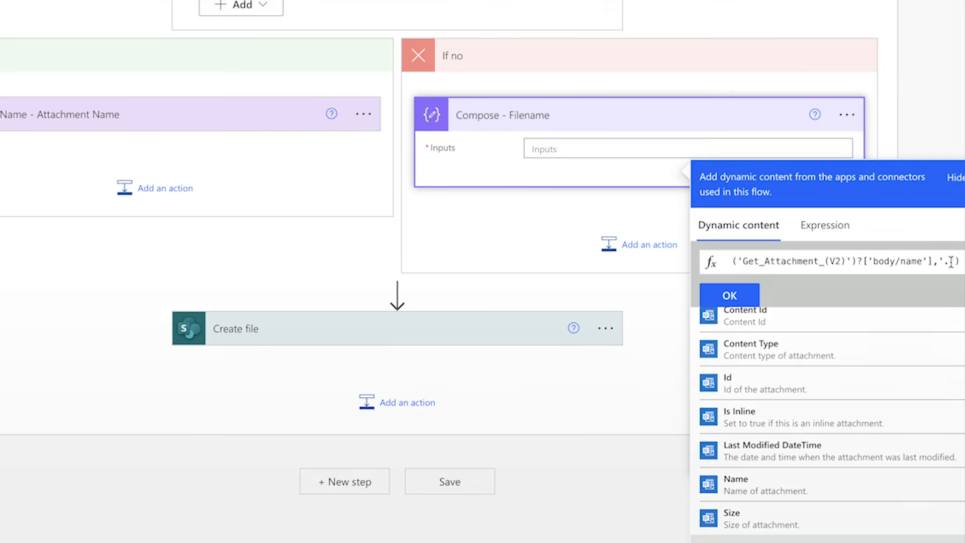
# Step: Wrap the split() expression in first() and insert it into Compose - Filename
pyautogui.press('Home')
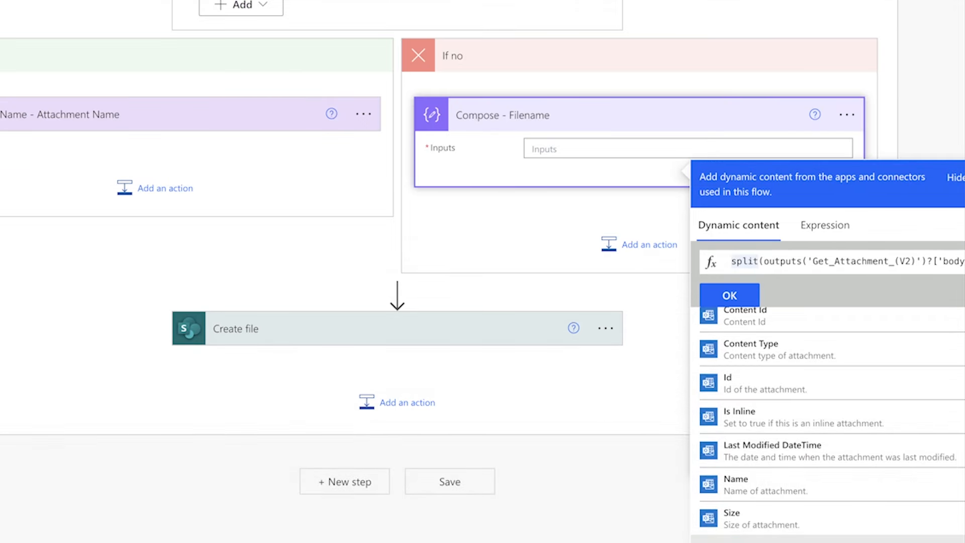
pyautogui.write('first')
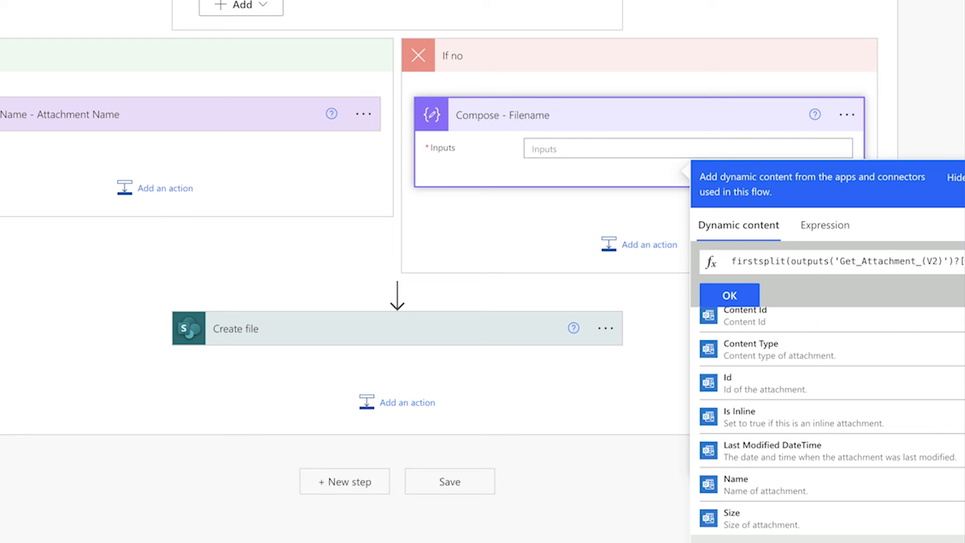
pyautogui.write('(')
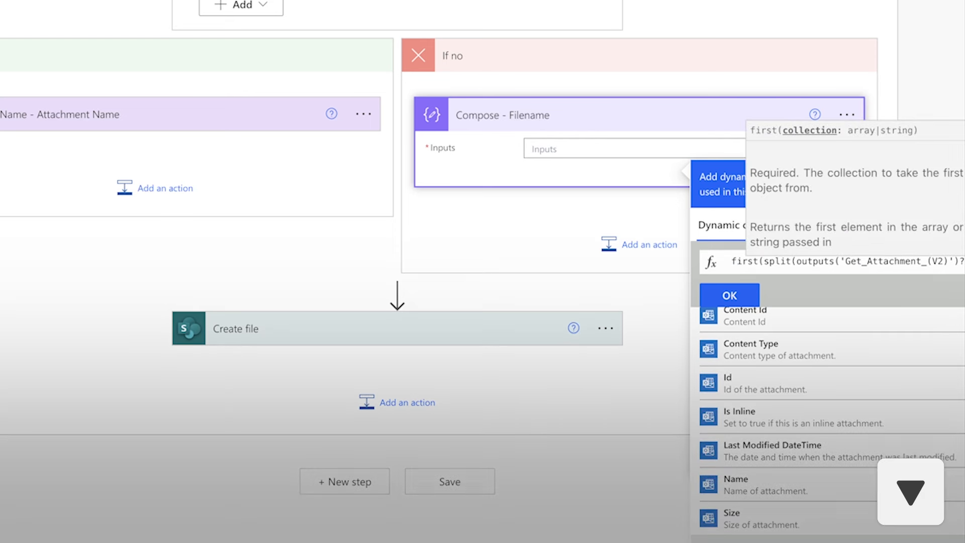
pyautogui.press('End')
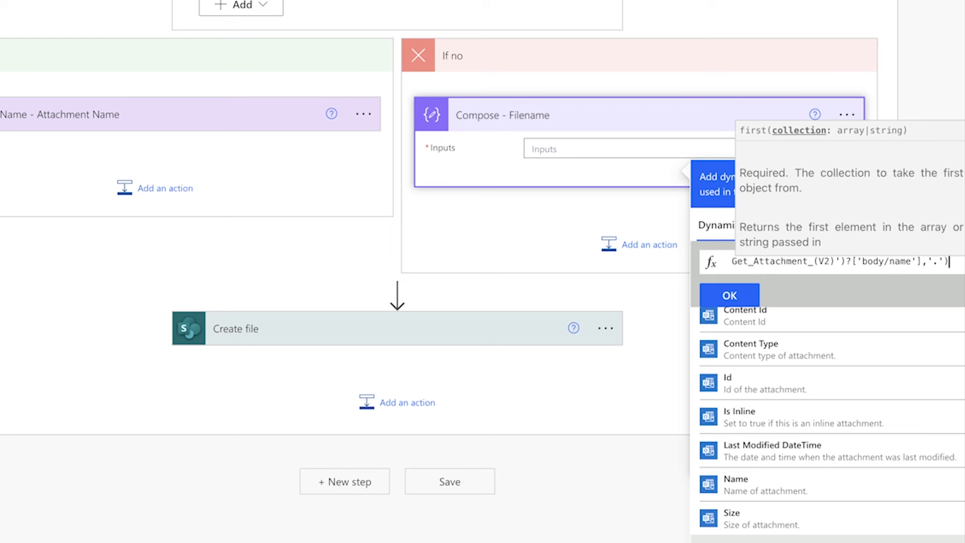
pyautogui.write(')')
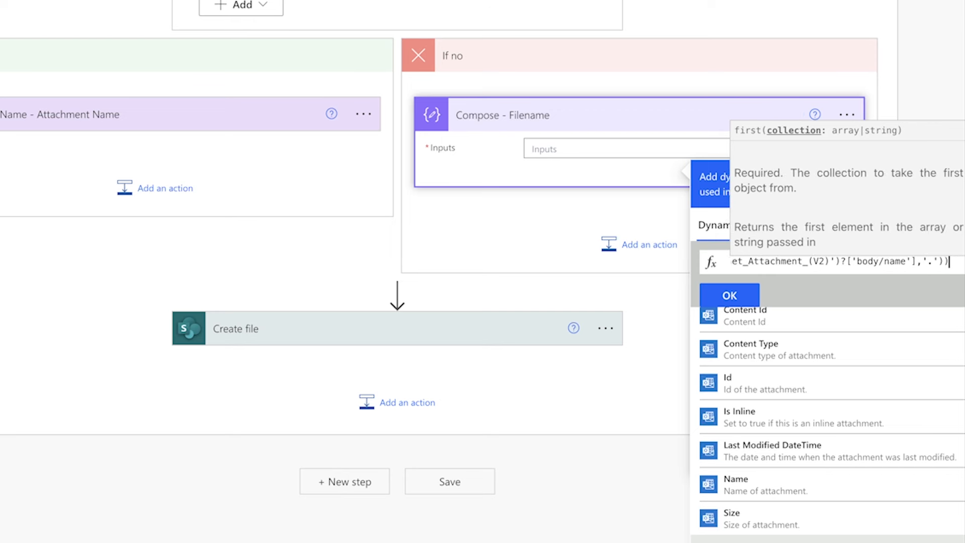
pyautogui.click(731, 299)
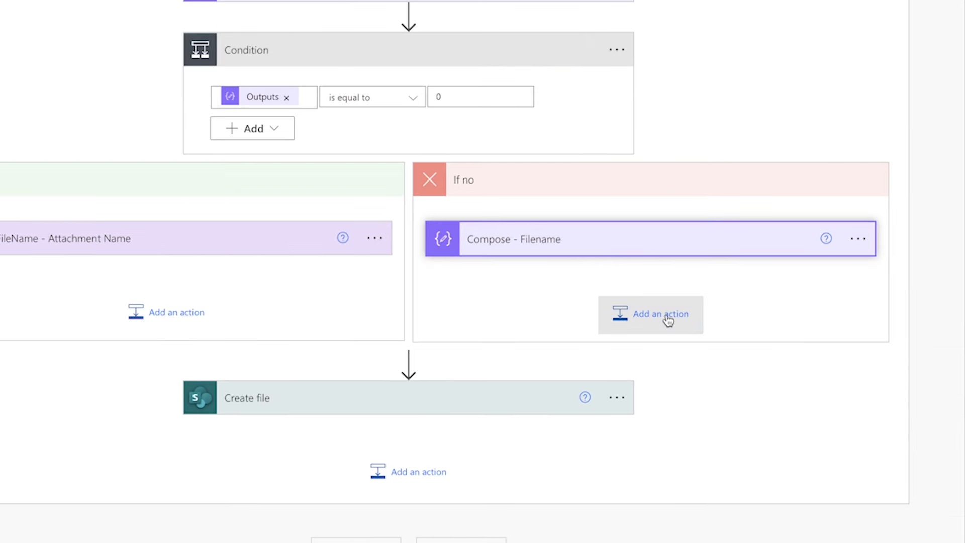
# Step: Add a Compose action named Compose - File Extension below Compose - Filename in the If no branch
pyautogui.click(666, 319)
pyautogui.write('compose')
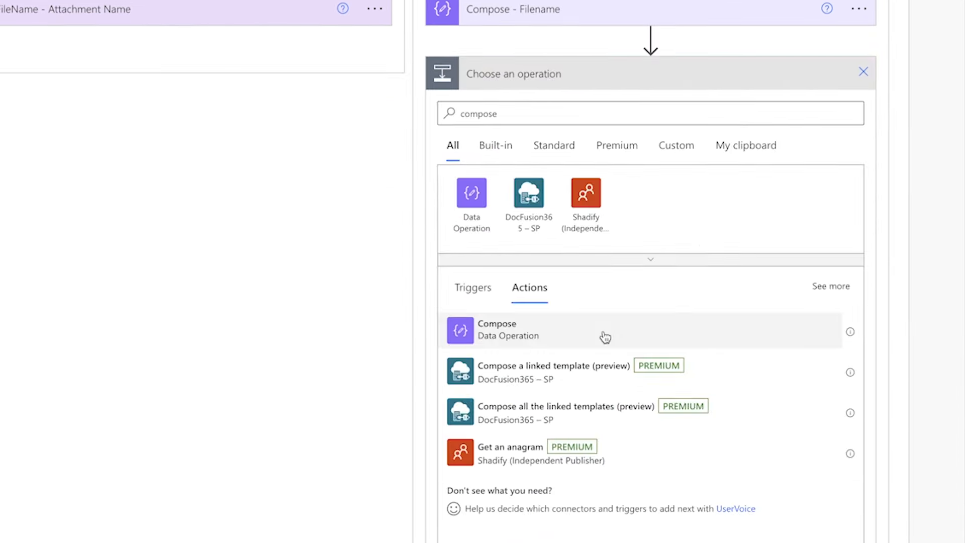
pyautogui.click(603, 338)
pyautogui.click(858, 201)
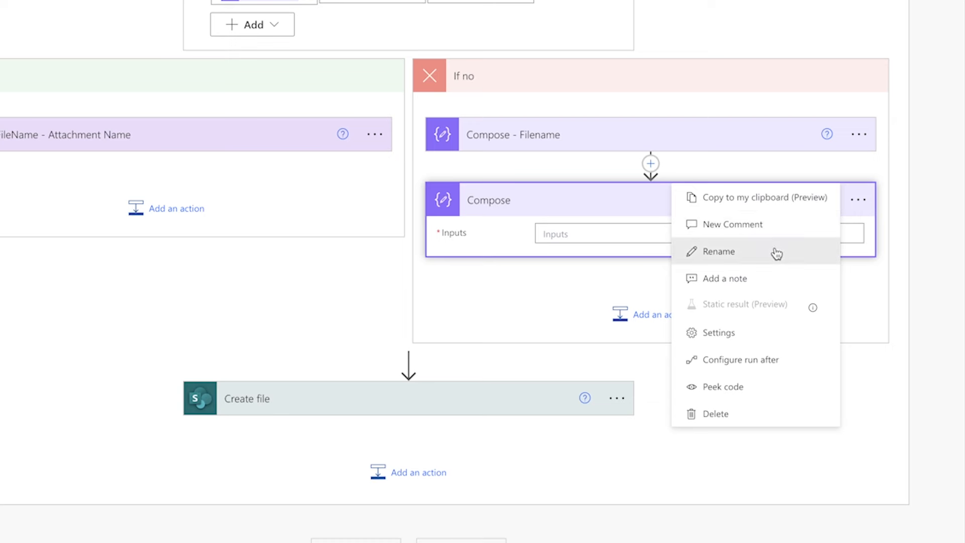
pyautogui.click(718, 251)
pyautogui.click(626, 201)
pyautogui.write('- File Extension')
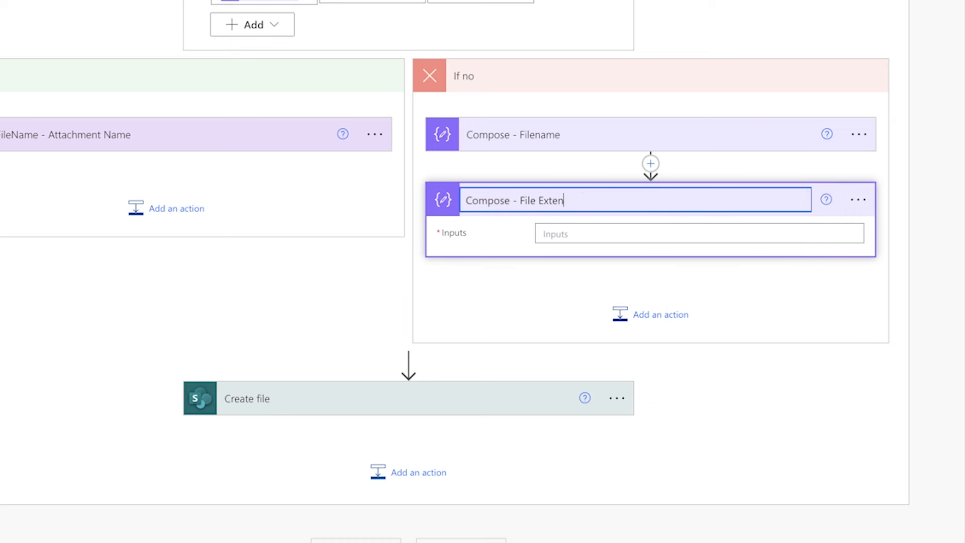
# Step: Copy the first(split()) expression from Compose - Filename into a new expression for the Inputs of Compose - File Extension
pyautogui.click(684, 233)
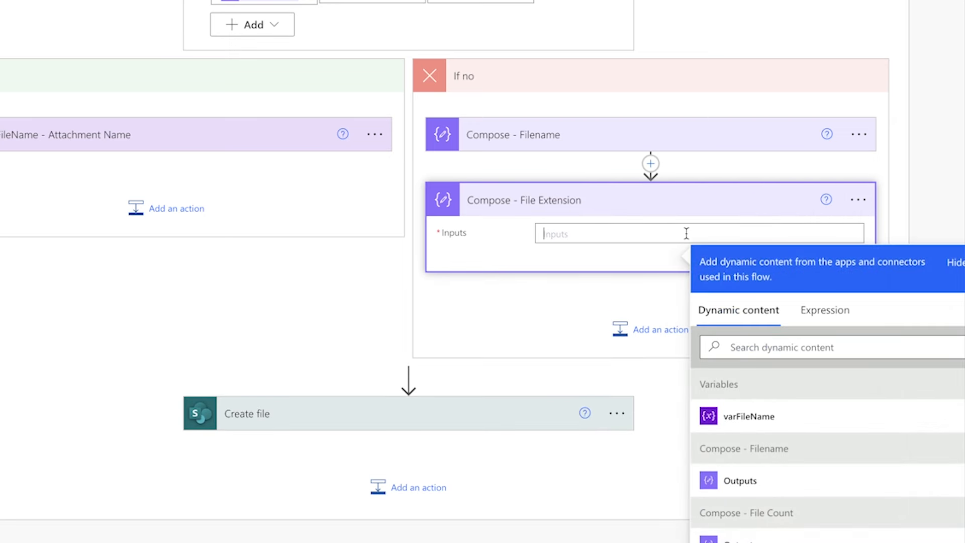
pyautogui.click(643, 146)
pyautogui.click(576, 173)
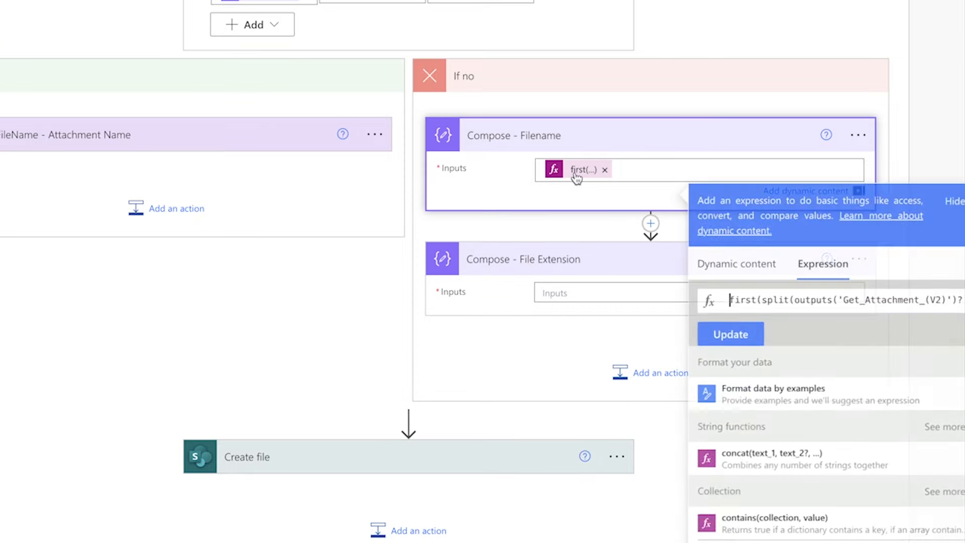
pyautogui.tripleClick(904, 301)
pyautogui.press('super+c')
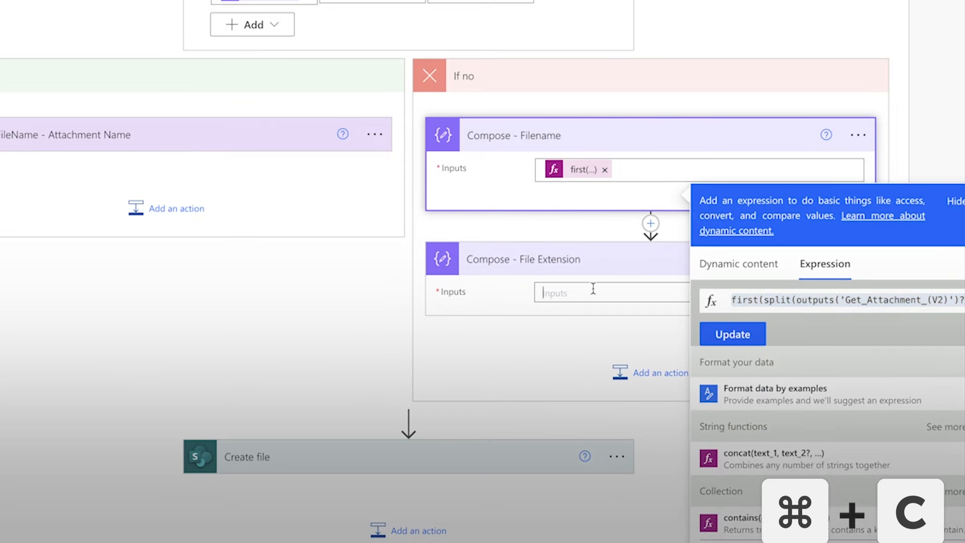
pyautogui.click(593, 292)
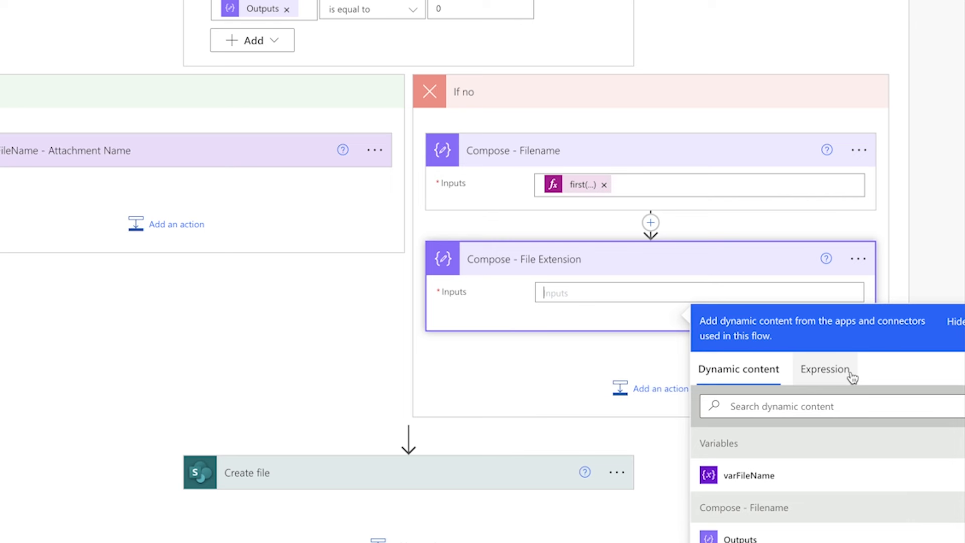
pyautogui.click(824, 369)
pyautogui.press('super+v')
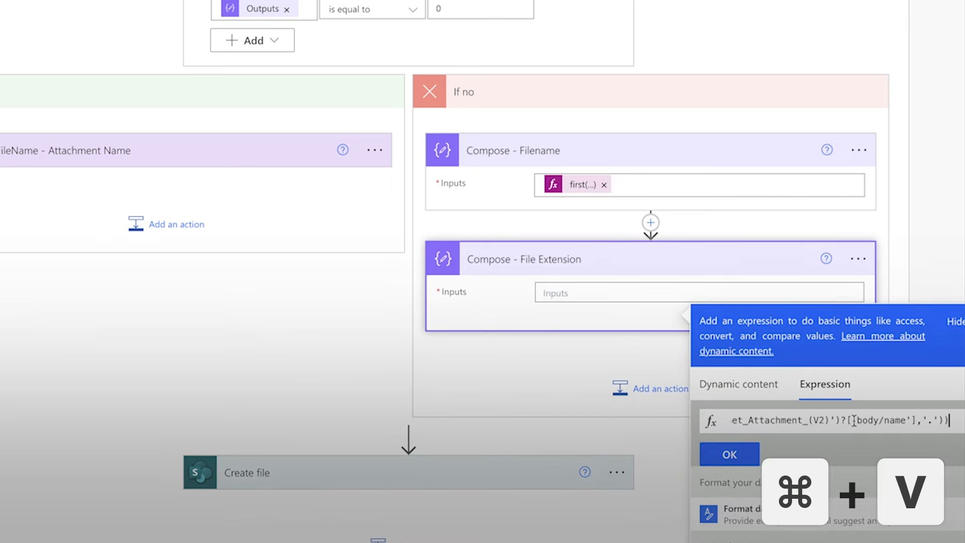
# Step: Replace first with last in the copied expression and insert it into Compose - File Extension
pyautogui.press('Home')
pyautogui.doubleClick(756, 420)
pyautogui.write('l')
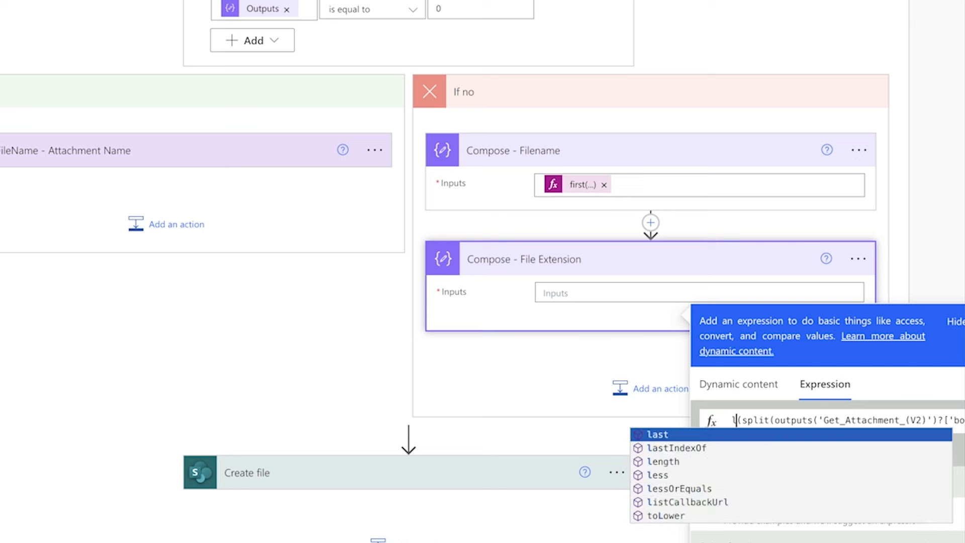
pyautogui.write('ast')
pyautogui.click(876, 419)
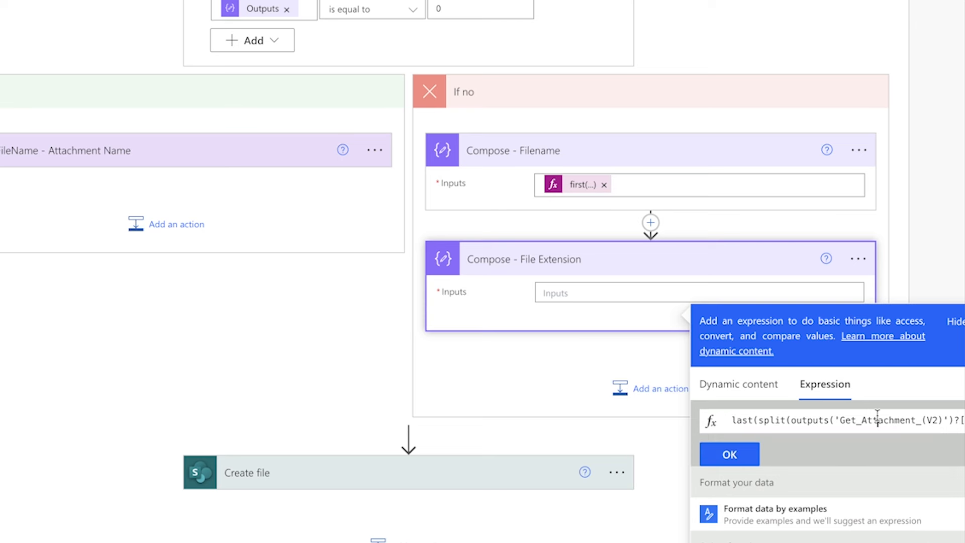
pyautogui.click(729, 455)
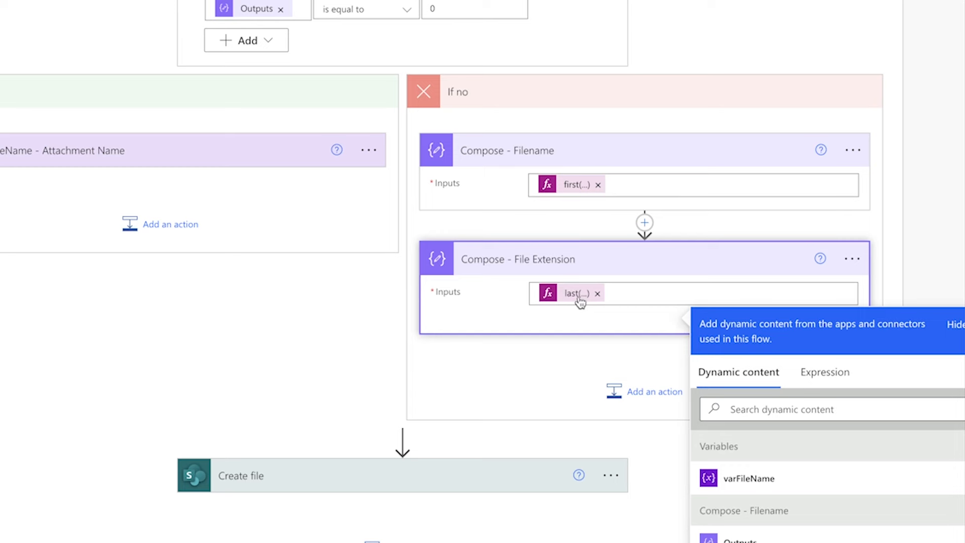
# Step: Add a Set variable action below Compose - File Extension and name it varFileName - Attachment Name with Timestamp
pyautogui.click(643, 391)
pyautogui.write('set vari')
pyautogui.scroll(-5, 559, 278)
pyautogui.click(560, 278)
pyautogui.click(854, 177)
pyautogui.click(718, 224)
pyautogui.write('varFileName - Attachment Name with Timestamp')
# Step: Choose varFileName as the variable and start its Value with the Outputs of Compose - Filename followed by an underscore
pyautogui.click(598, 216)
pyautogui.click(603, 259)
pyautogui.click(585, 234)
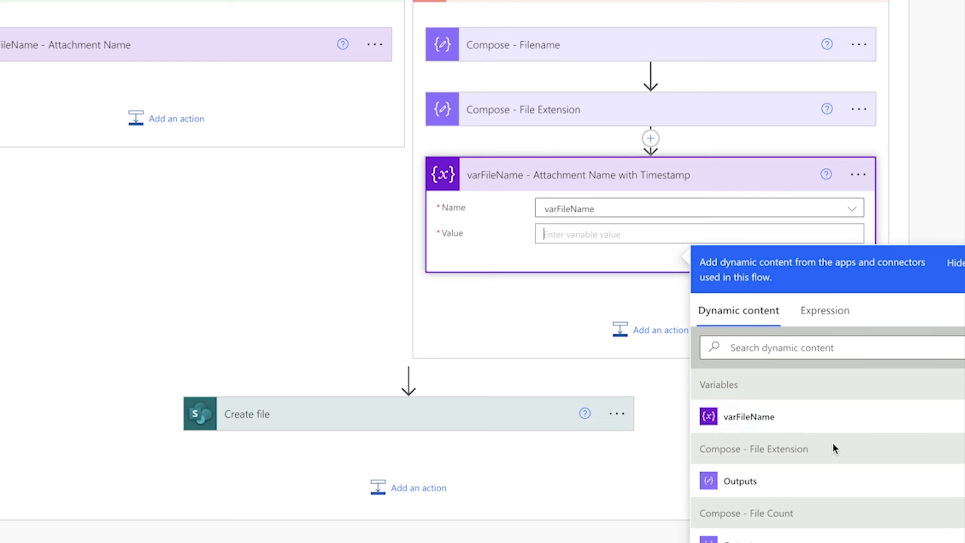
pyautogui.scroll(-2, 832, 442)
pyautogui.click(776, 498)
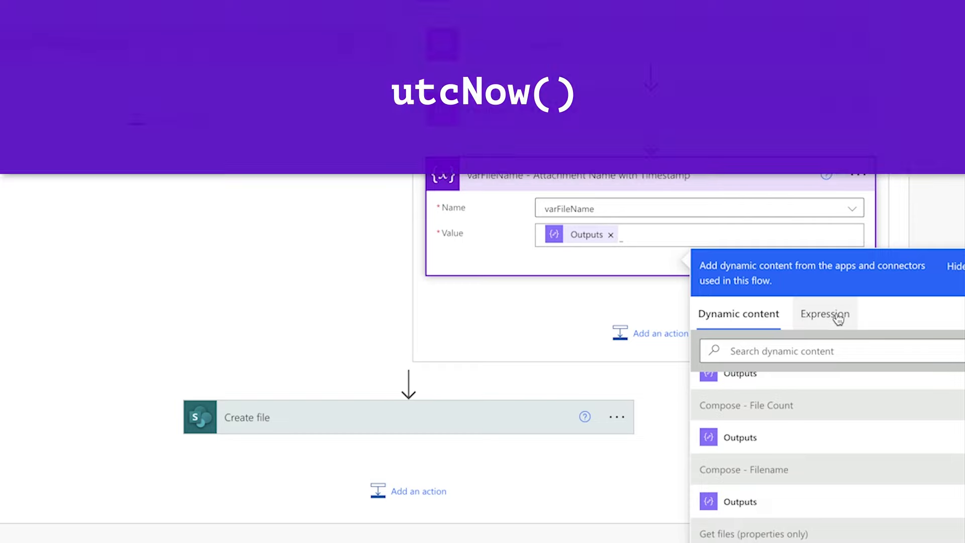
# Step: Append the expression formatDateTime(utcNow(),'yyyyMMddhhmm') after the underscore in the variable's Value
pyautogui.click(824, 313)
pyautogui.write('utcNow()')
pyautogui.press('Home')
pyautogui.write('formatDateTime(')
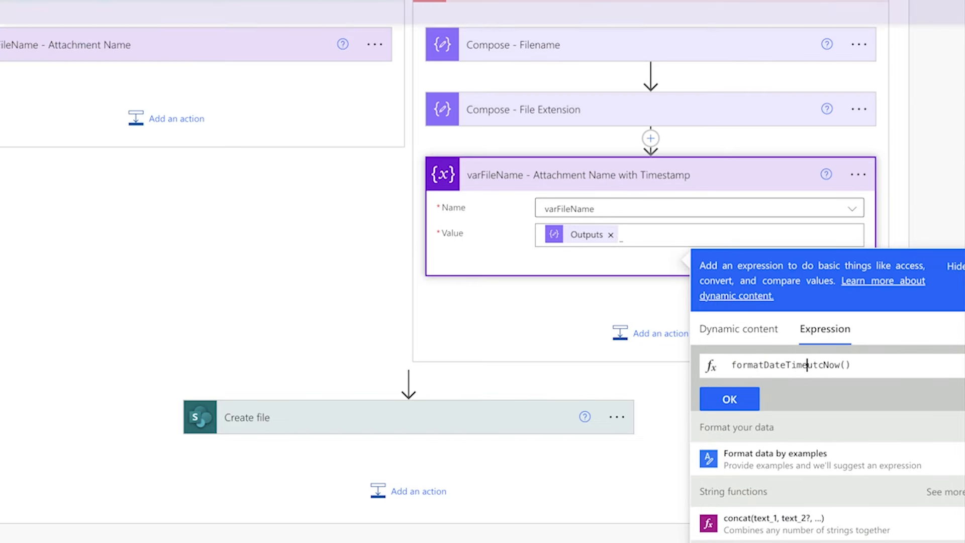
pyautogui.press('End')
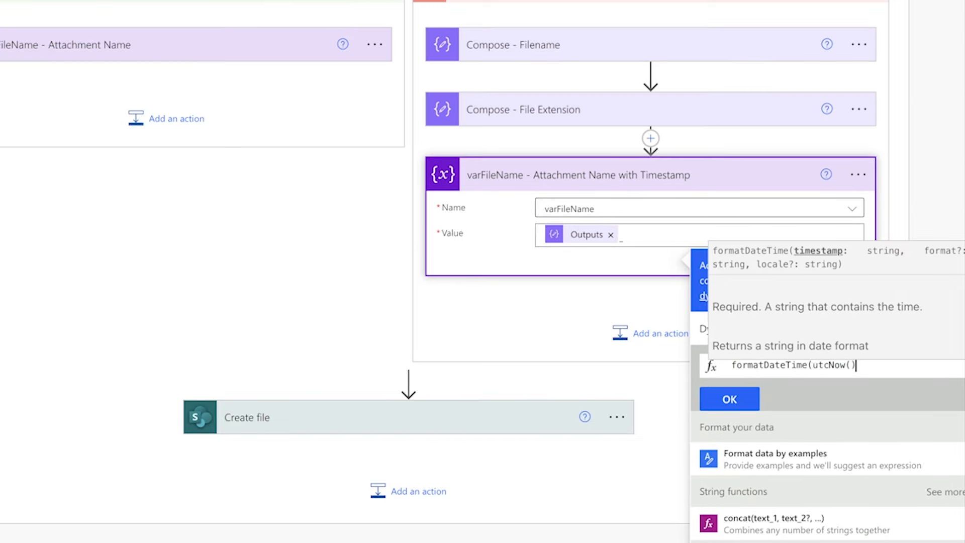
pyautogui.write(',)')
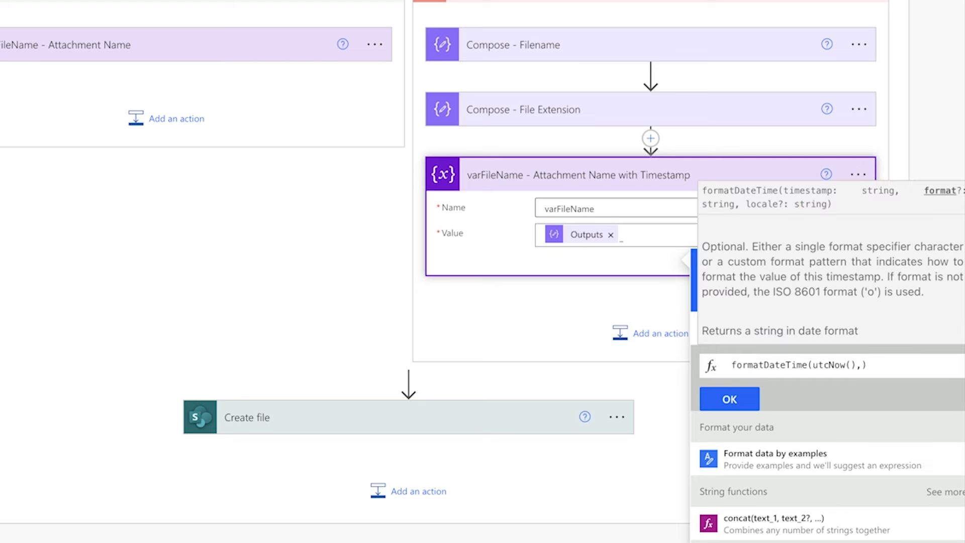
pyautogui.write("'")
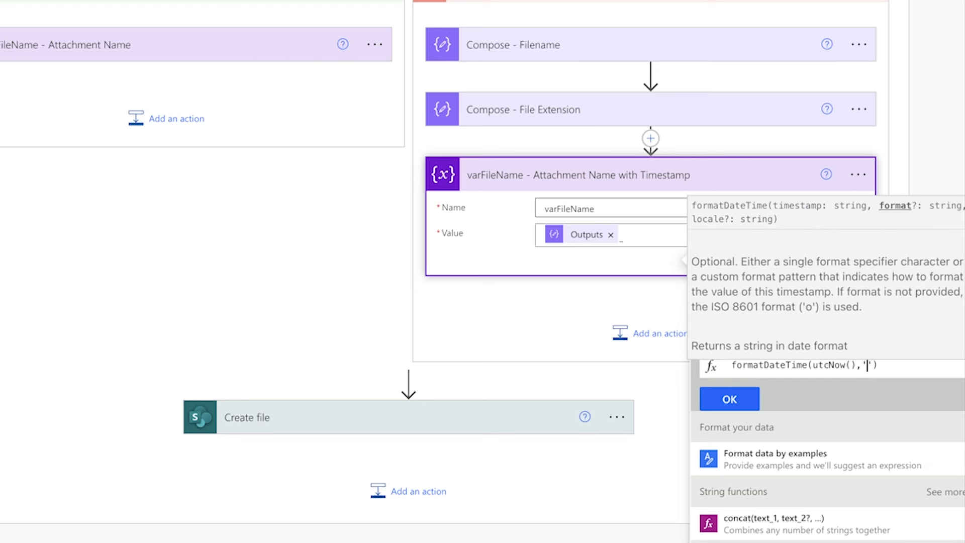
pyautogui.write('yyyyMM')
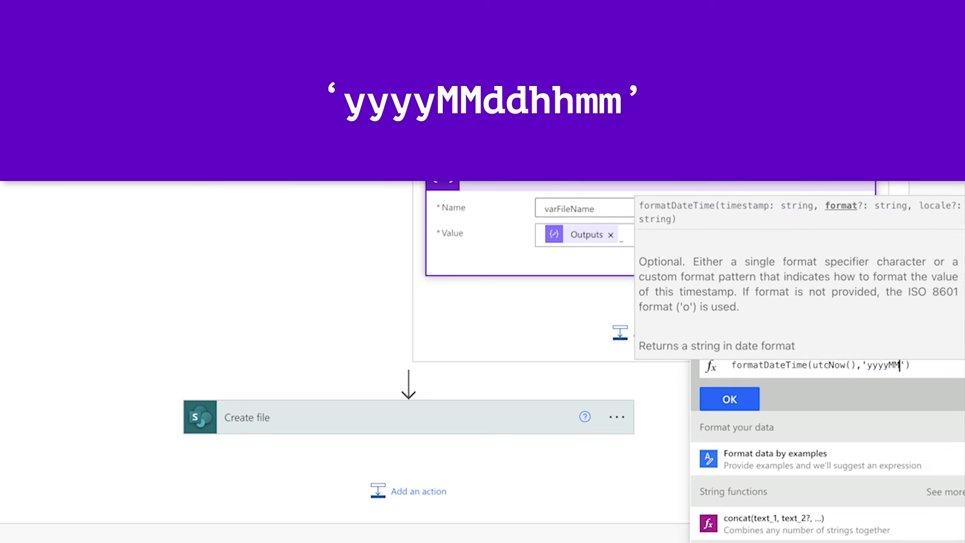
pyautogui.write('ddhhmm')
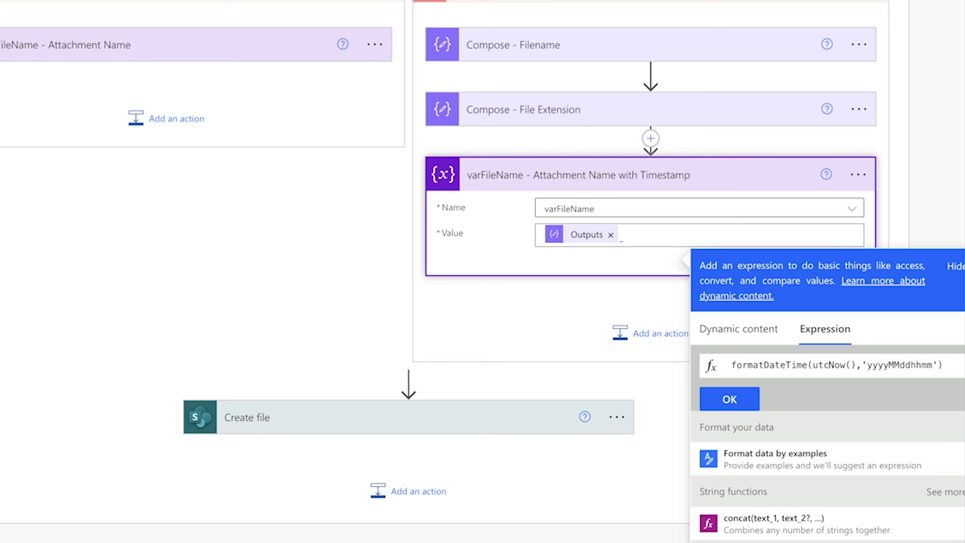
pyautogui.click(728, 397)
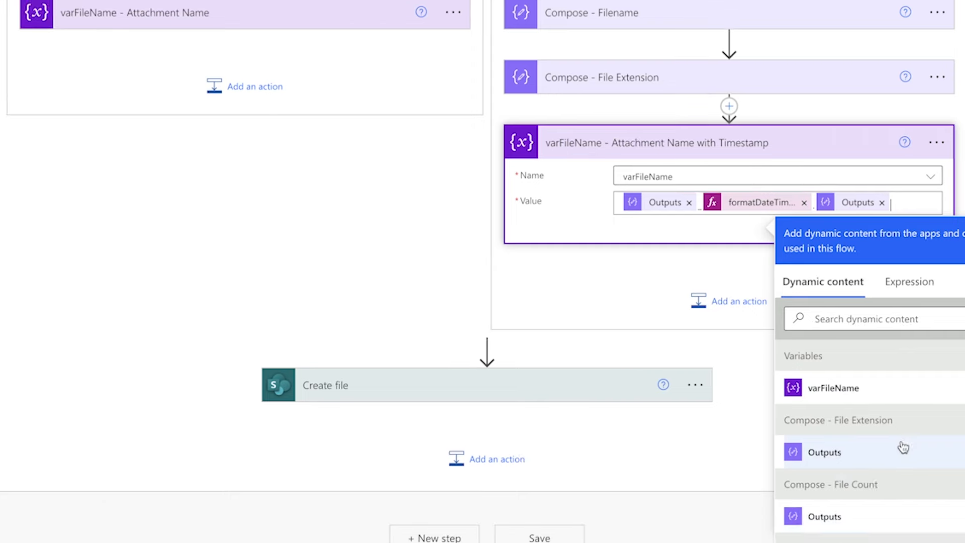
# Step: Finish the variable's Value with the Outputs of Compose - File Extension, and replace Name with varFileName as the File Name in Create file
pyautogui.click(818, 479)
pyautogui.click(384, 417)
pyautogui.scroll(-3, 474, 374)
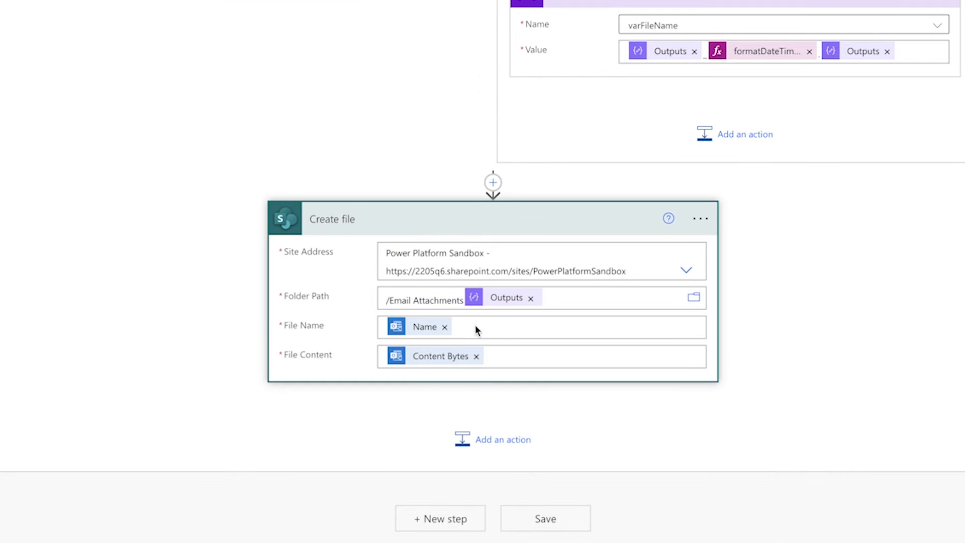
pyautogui.click(444, 327)
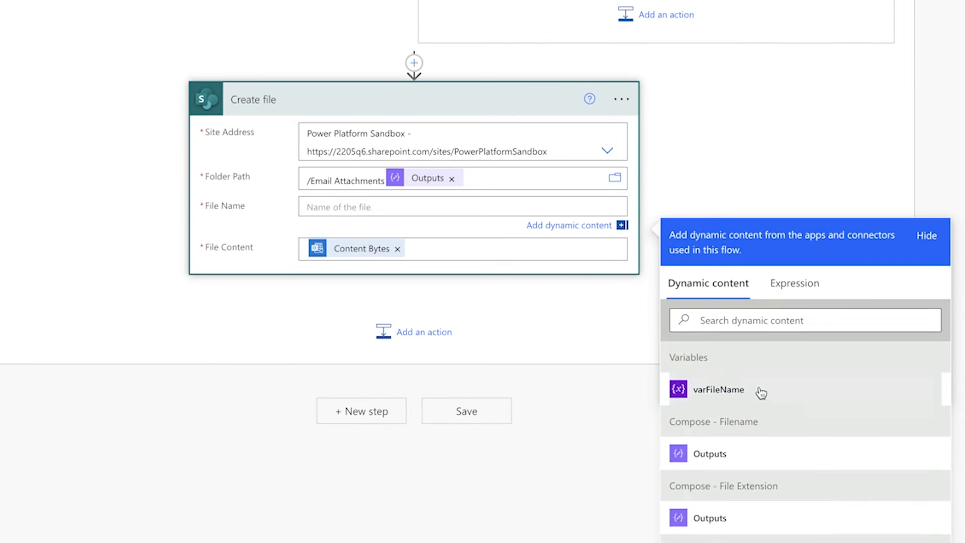
pyautogui.click(761, 393)
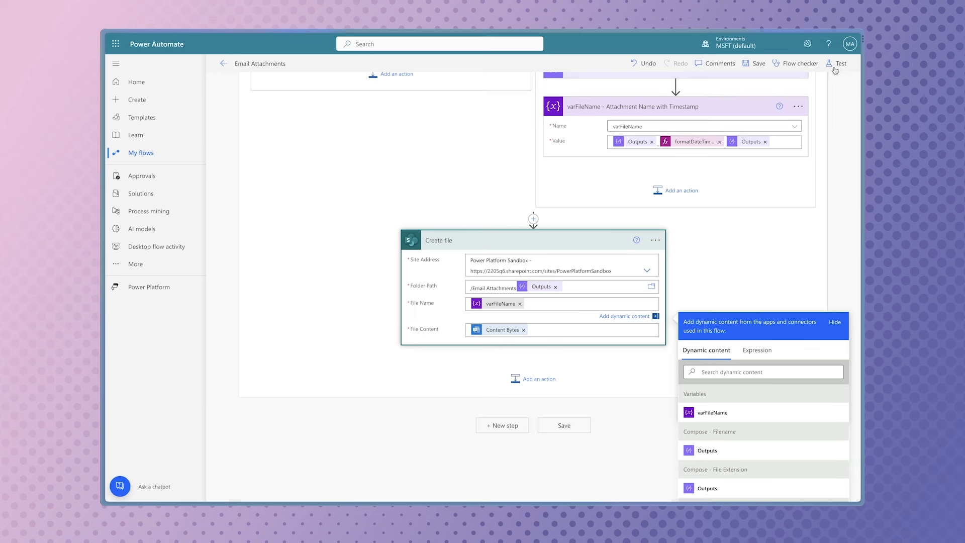
# Step: Save the Email Attachments flow and run a test of it
pyautogui.click(839, 62)
pyautogui.click(726, 482)
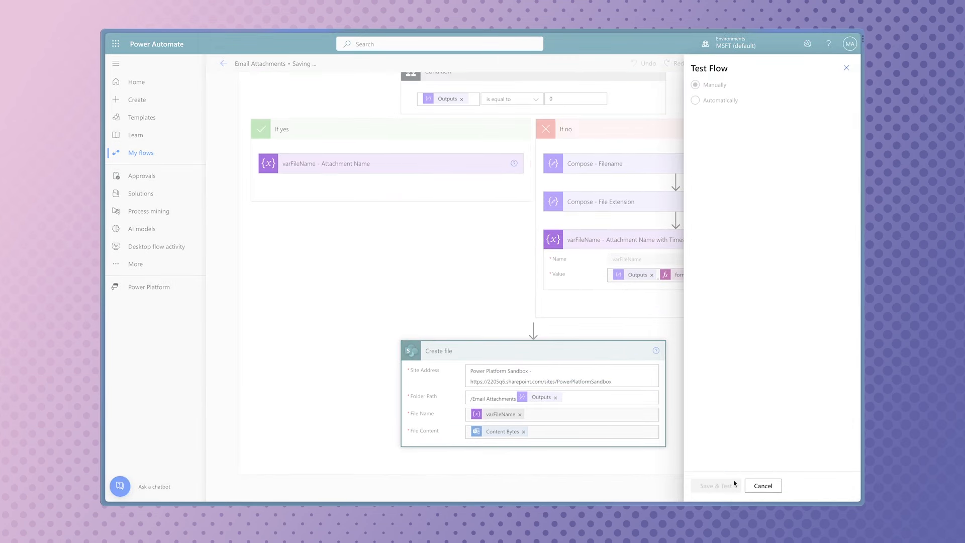
pyautogui.click(734, 484)
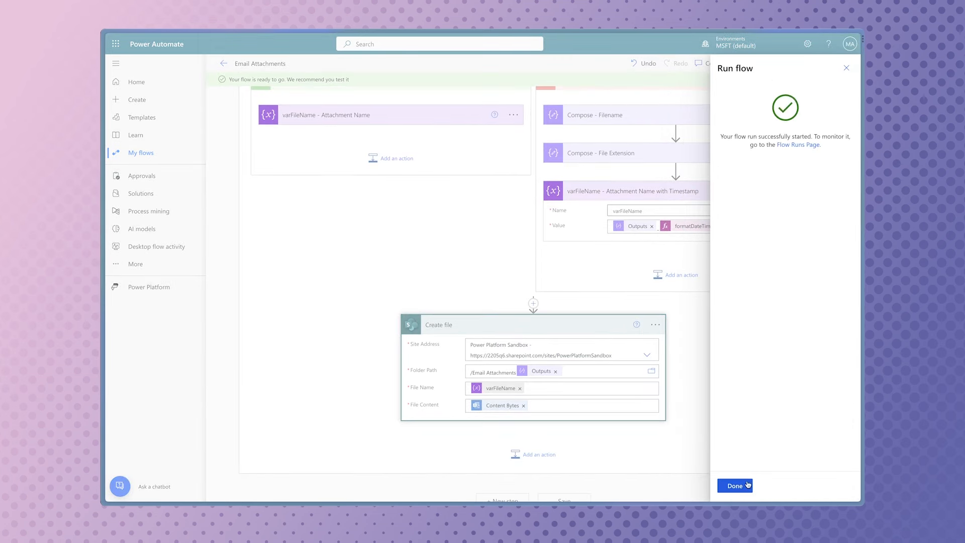
pyautogui.click(741, 485)
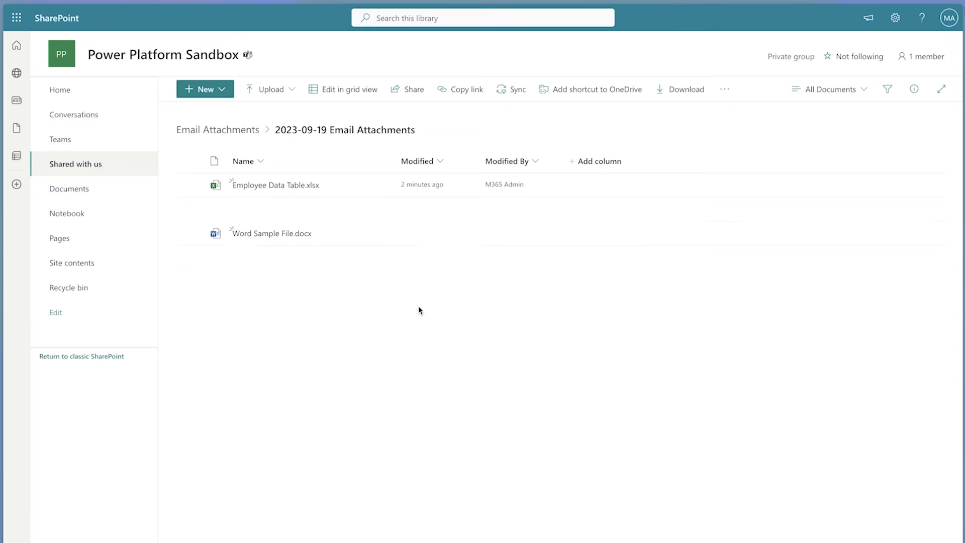
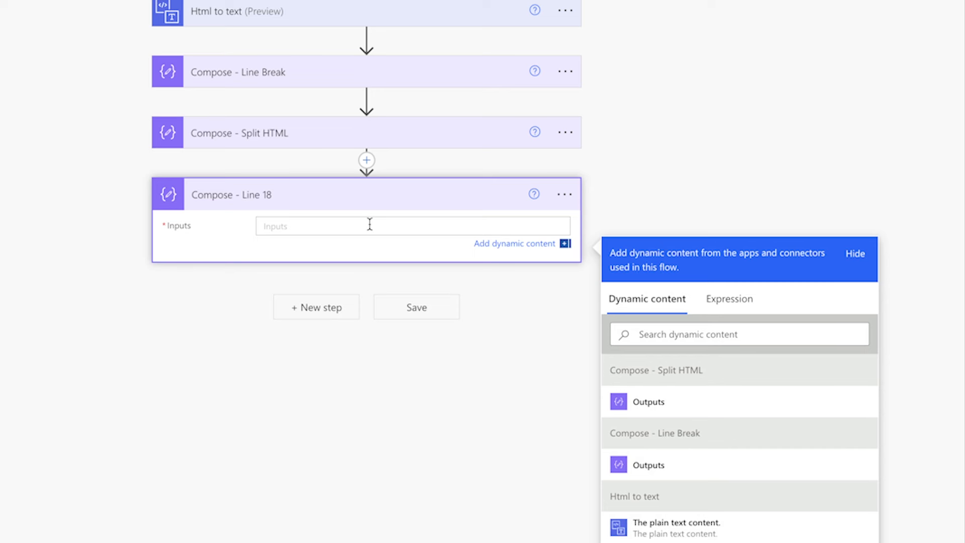
# Step: Insert an expression into Compose - Line 18 that takes index ?[18] from the Outputs of Compose - Split HTML
pyautogui.click(731, 301)
pyautogui.write('?[18')
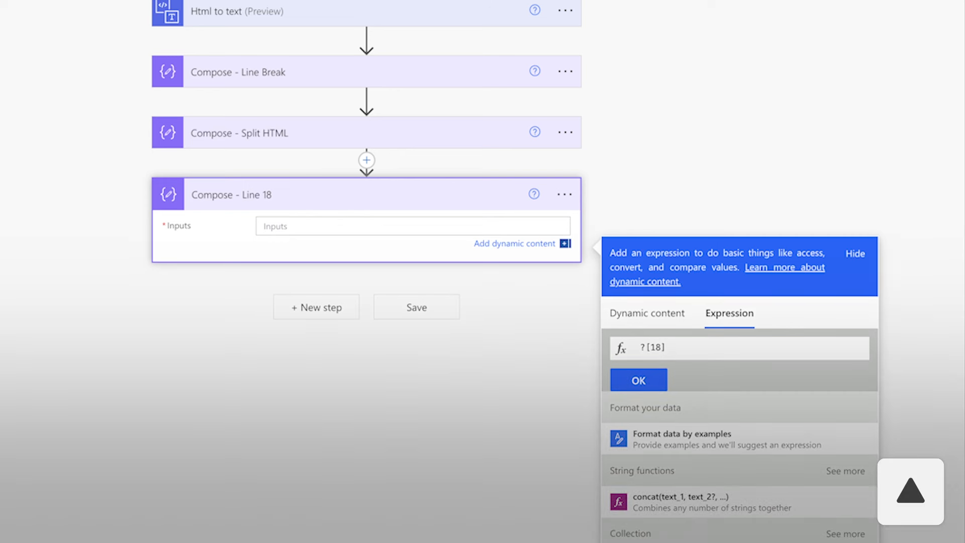
pyautogui.press('Up')
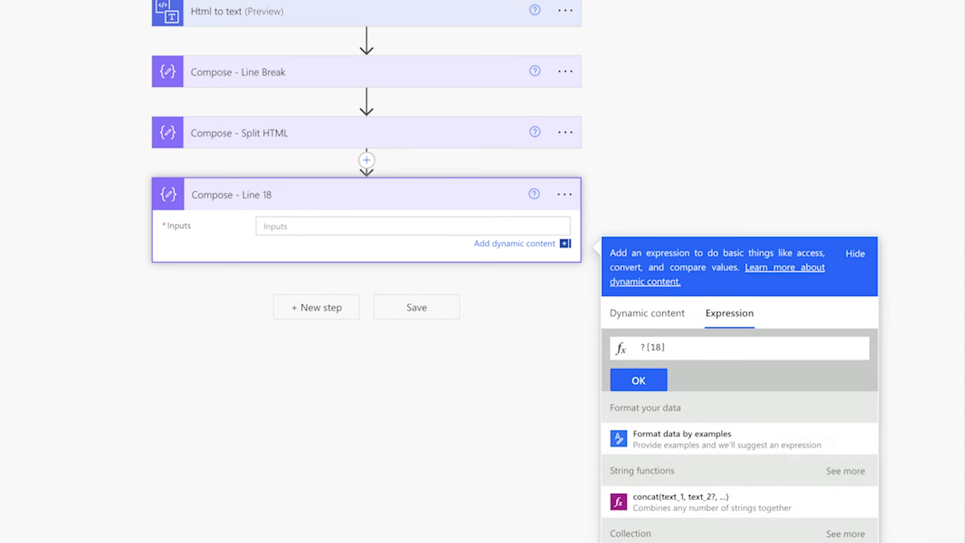
pyautogui.click(668, 318)
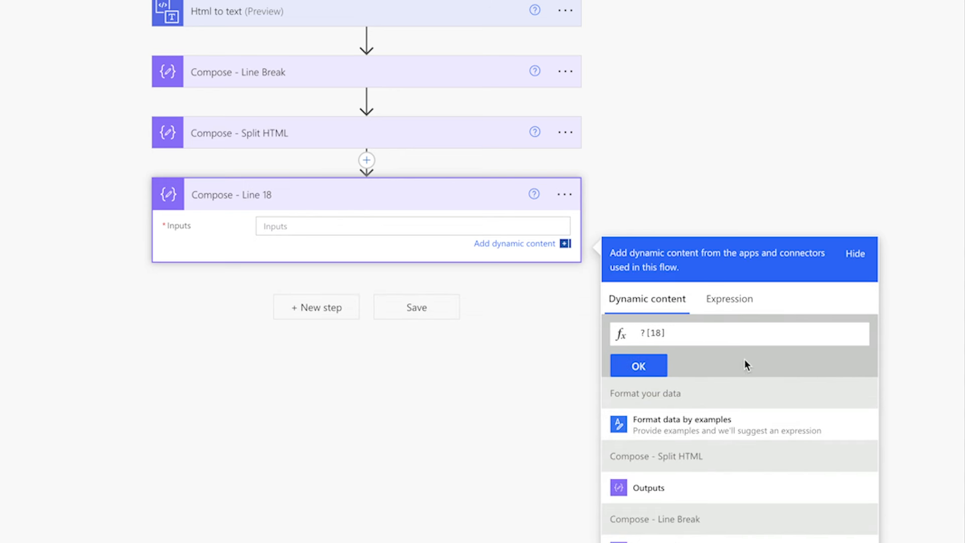
pyautogui.click(761, 482)
pyautogui.click(654, 368)
# Step: Save and manually test the Expressions - split() Demo #3 flow, and expand Compose - Line 18 in the run results
pyautogui.click(784, 61)
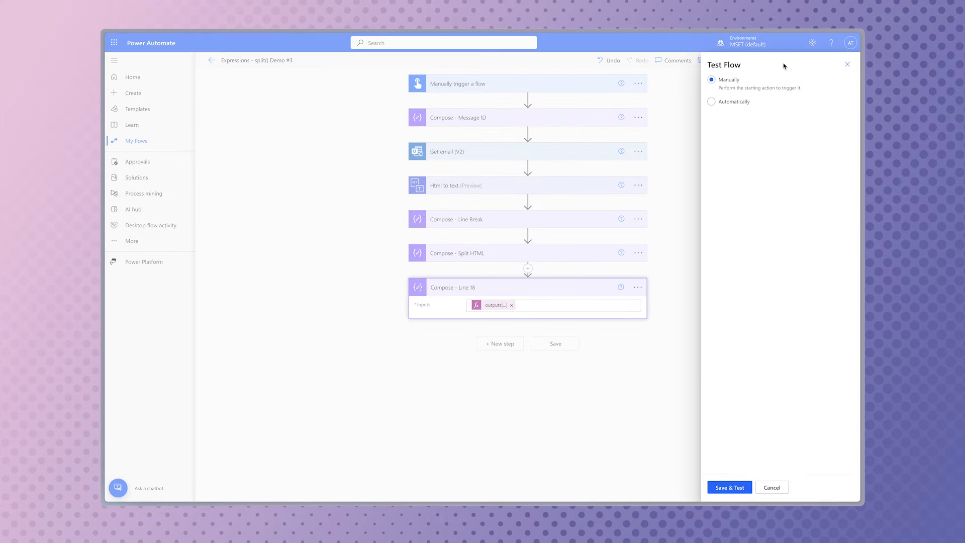
pyautogui.click(730, 483)
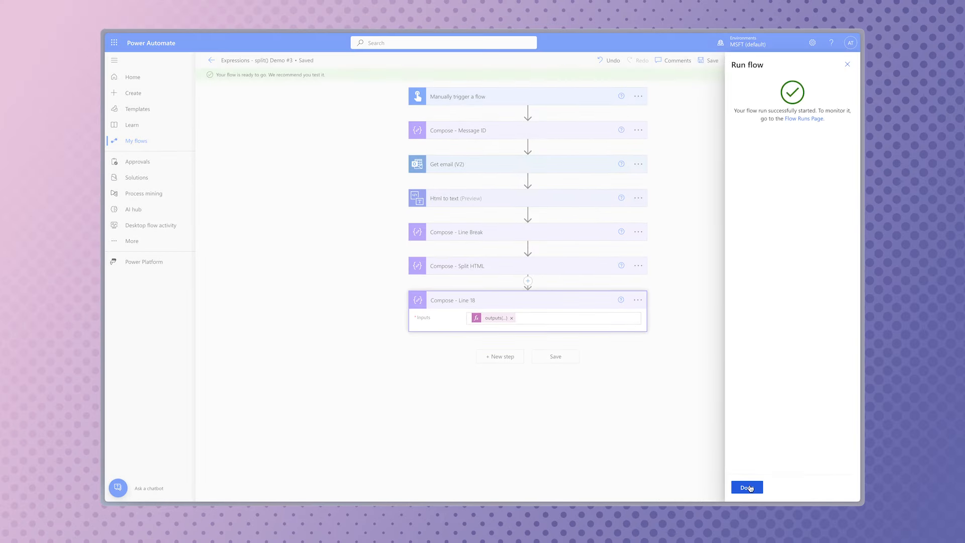
pyautogui.click(733, 486)
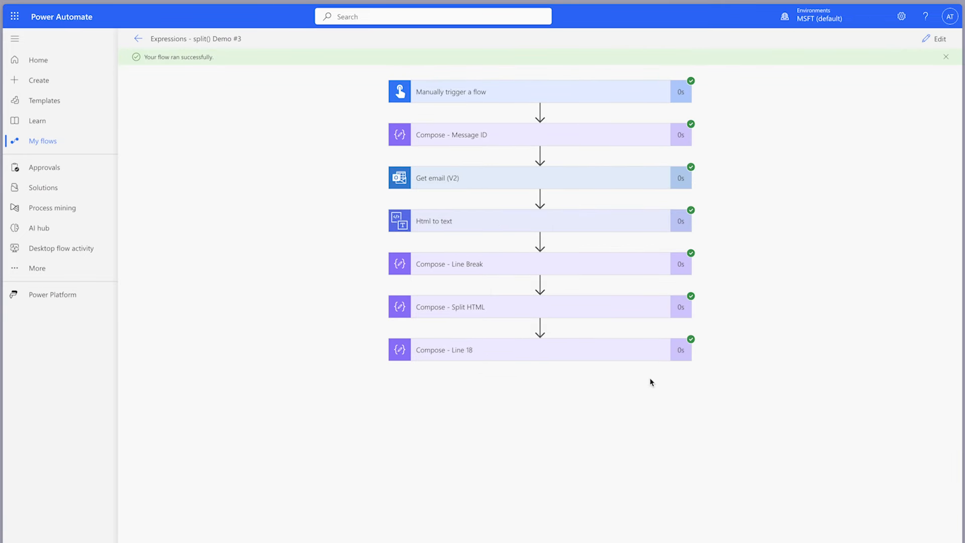
pyautogui.click(607, 352)
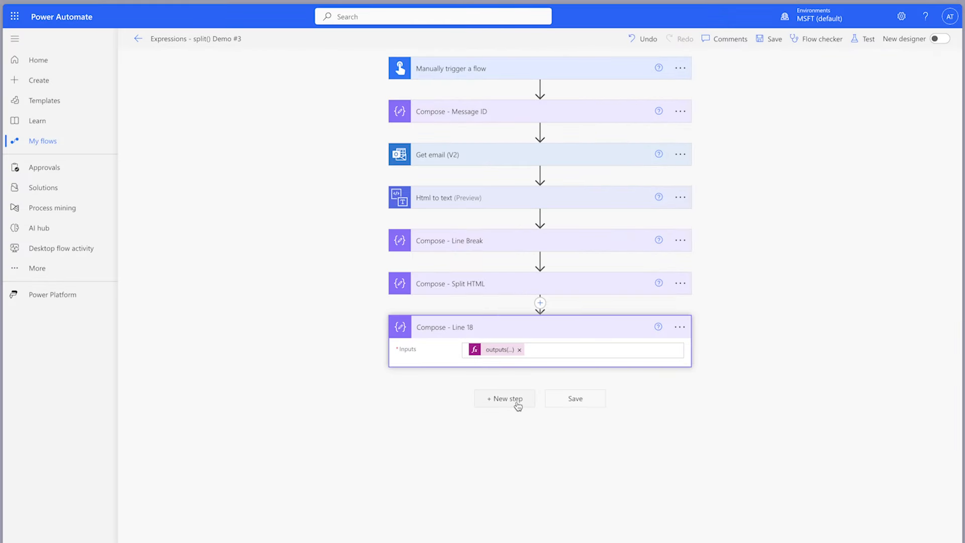
# Step: Add a Compose action below Compose - Line 18
pyautogui.click(502, 396)
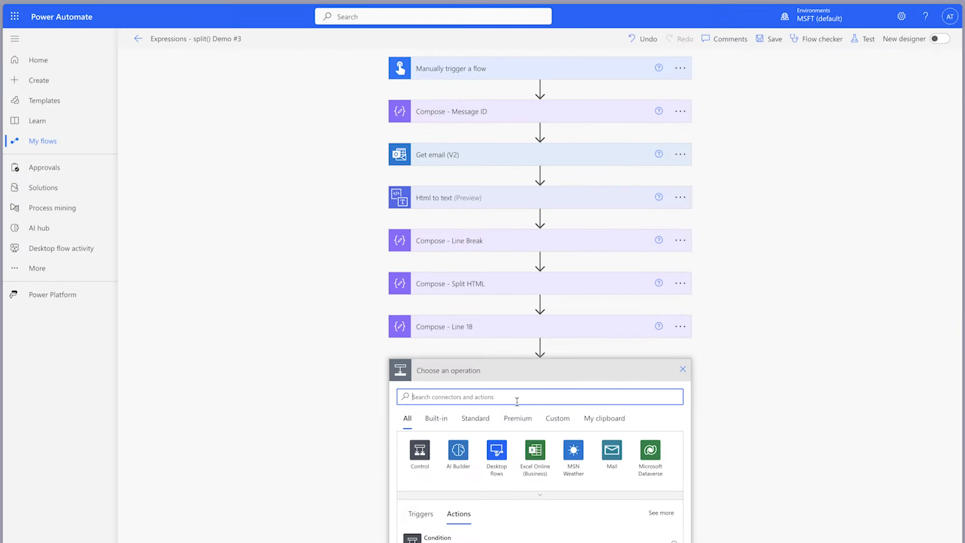
pyautogui.write('Compose')
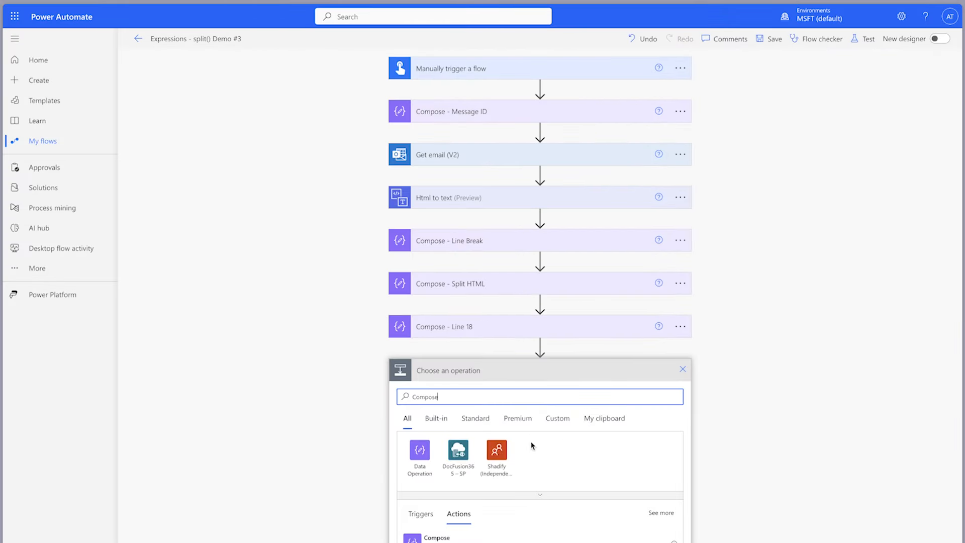
pyautogui.click(539, 539)
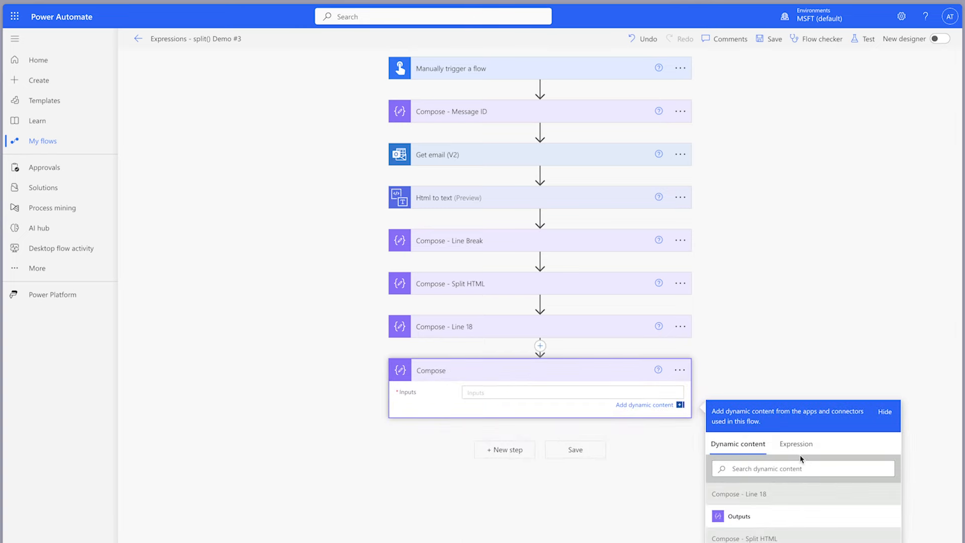
# Step: Insert the expression split(outputs('Compose_-_Line_18'),'$') as the Inputs of the new Compose action
pyautogui.click(798, 446)
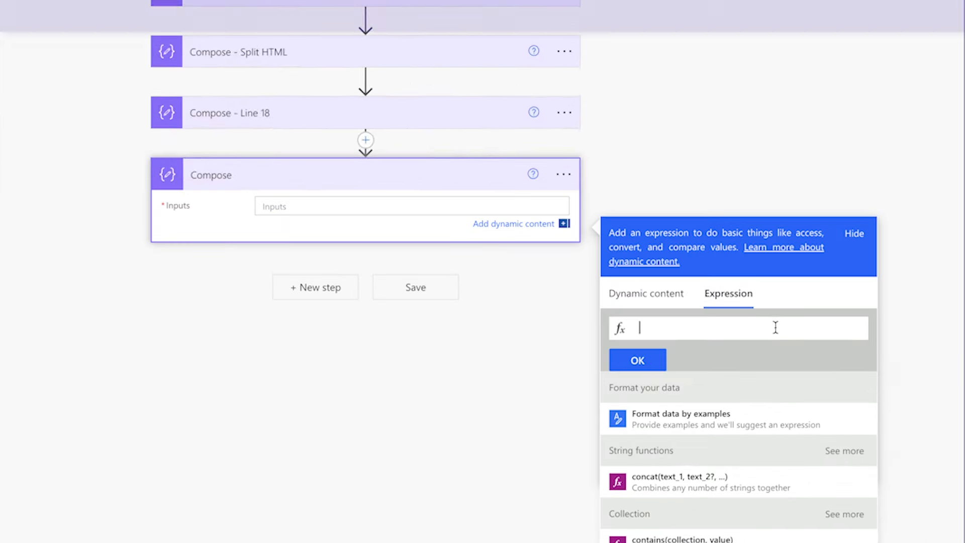
pyautogui.write('split(')
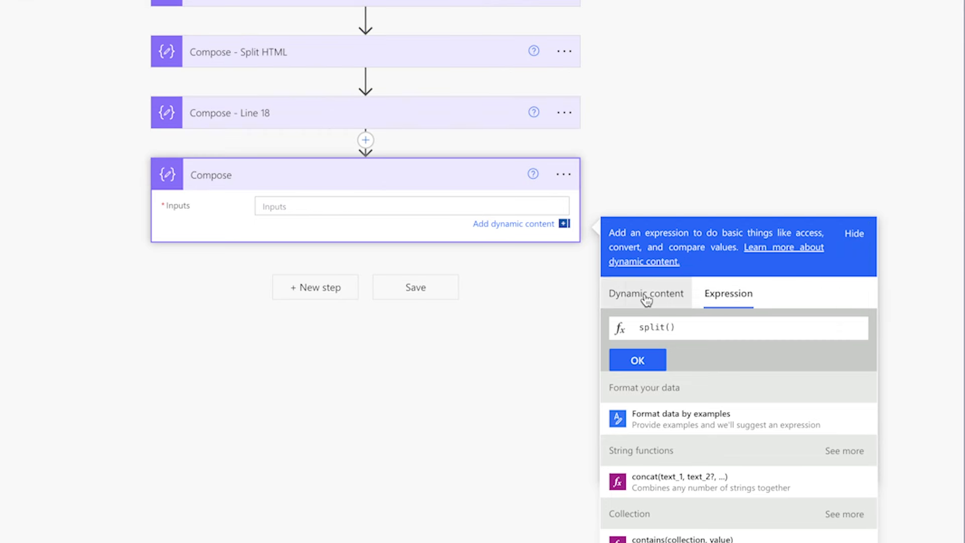
pyautogui.click(646, 297)
pyautogui.click(694, 490)
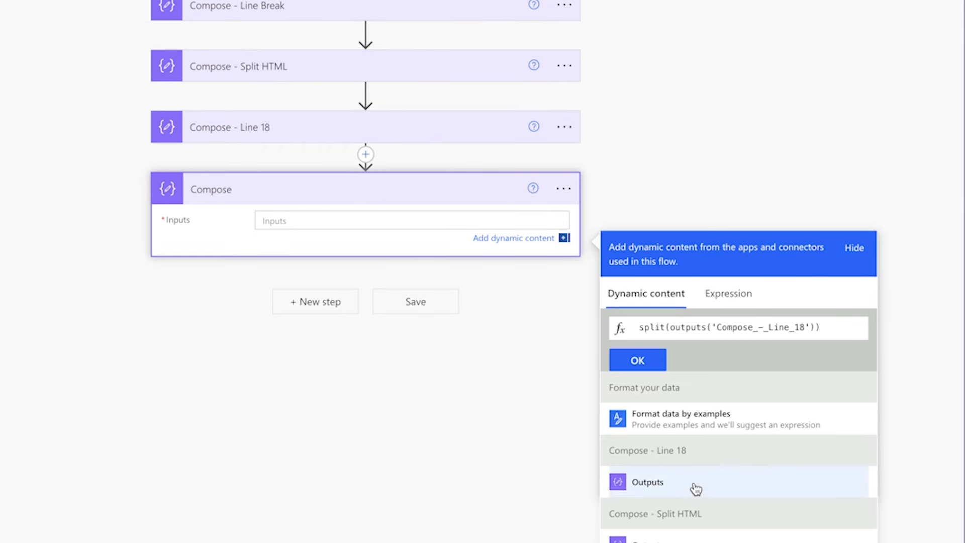
pyautogui.write(",'$'")
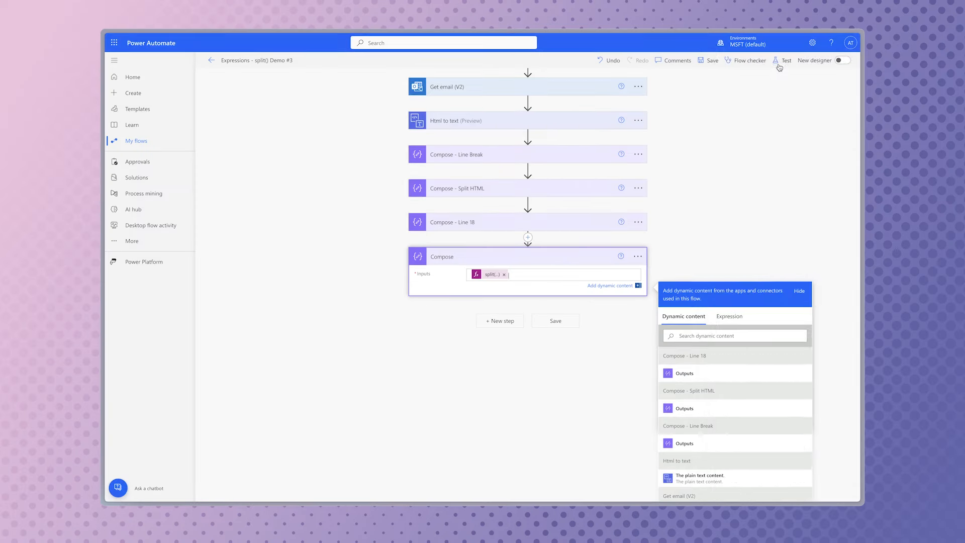
# Step: Save and manually test the flow again, and examine the results of the last Compose action
pyautogui.click(779, 64)
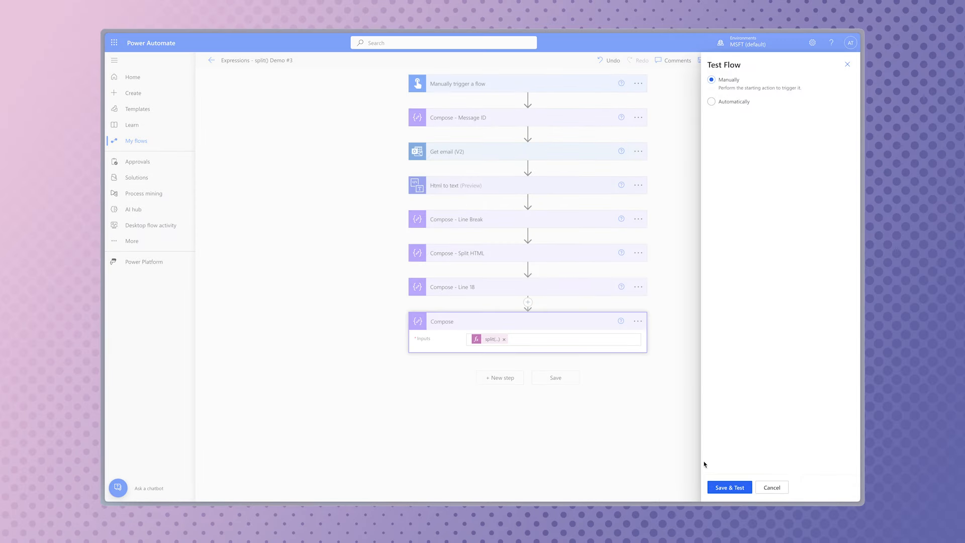
pyautogui.click(725, 488)
pyautogui.click(754, 487)
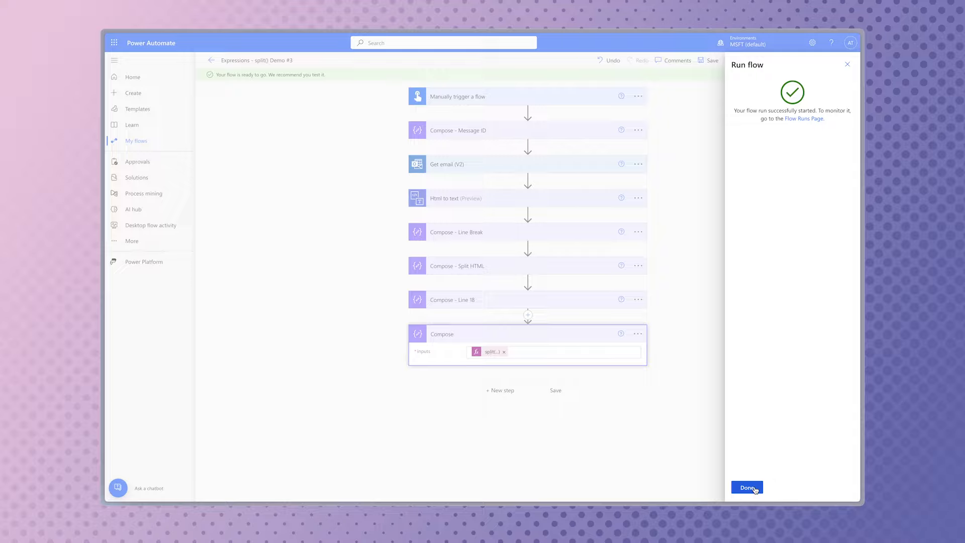
pyautogui.click(753, 488)
pyautogui.click(627, 342)
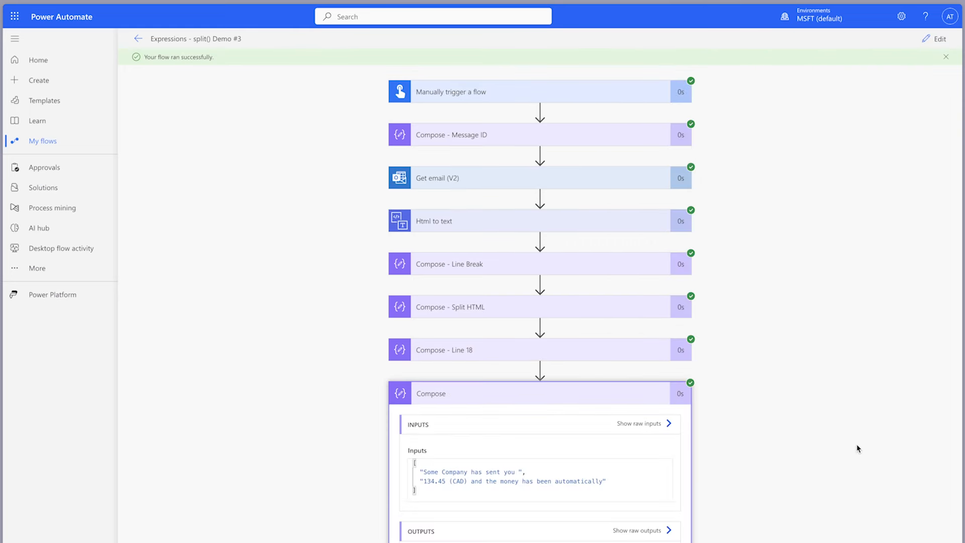
pyautogui.scroll(-1, 811, 444)
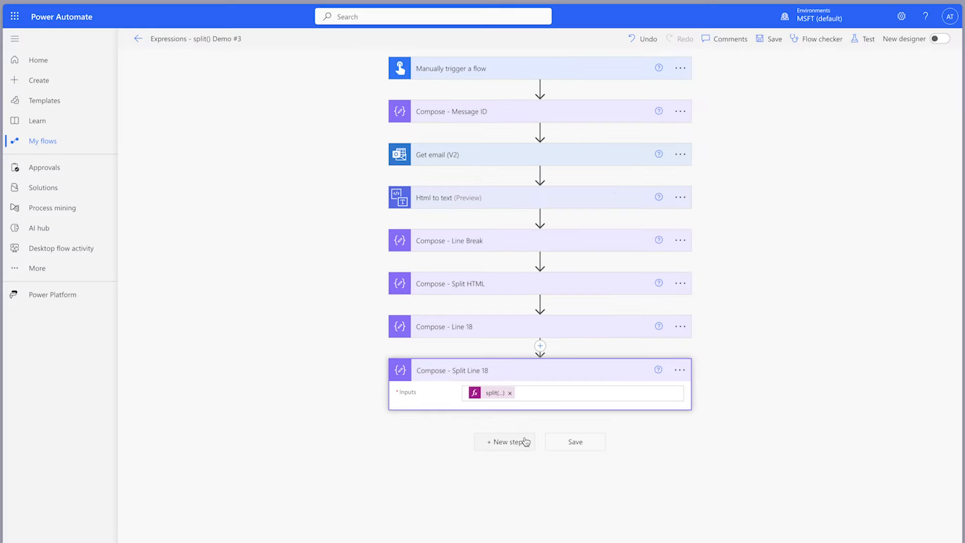
# Step: Add a Compose action below Compose - Split Line 18 and rename it Compose - Sender
pyautogui.click(522, 441)
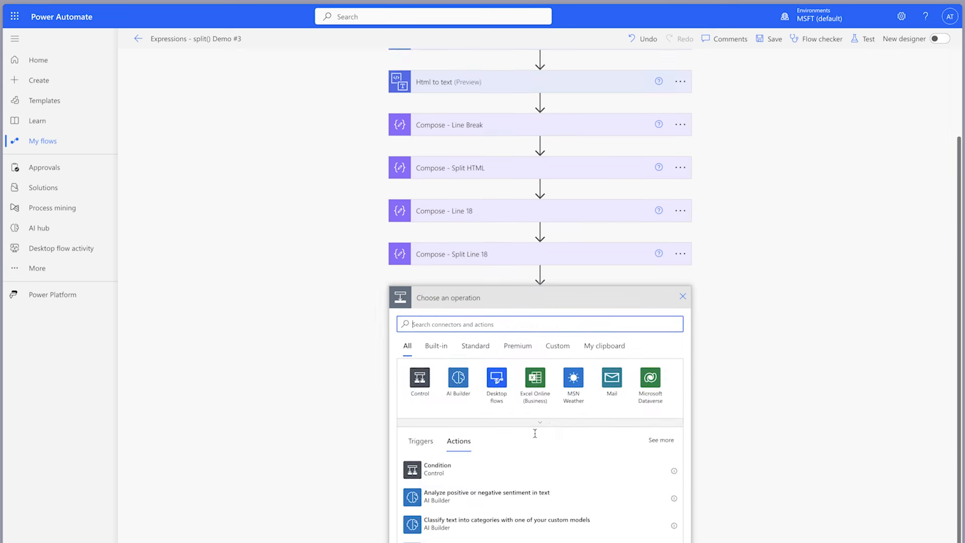
pyautogui.write('compos')
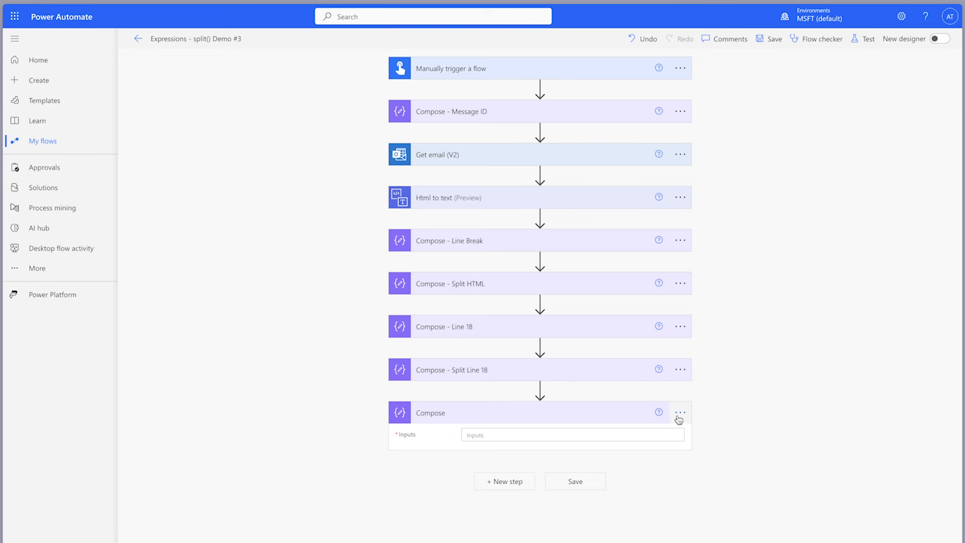
pyautogui.click(679, 413)
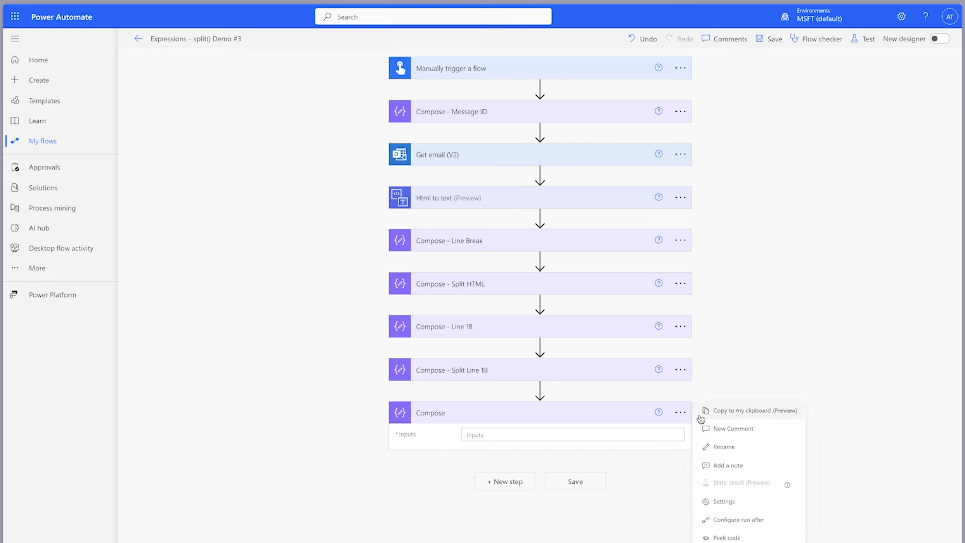
pyautogui.click(723, 446)
pyautogui.click(533, 413)
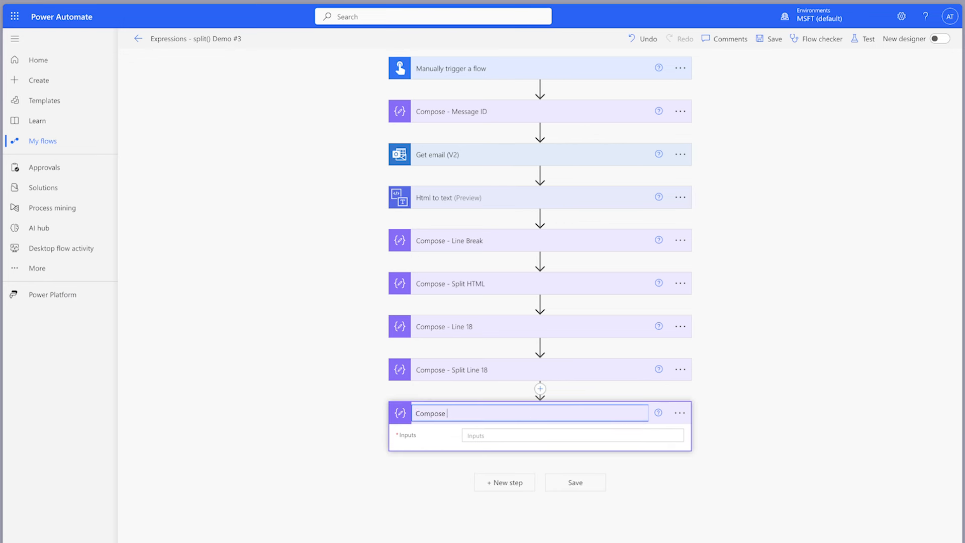
pyautogui.write('- Sender')
# Step: Start an expression for the Inputs of Compose - Sender: first() around the Outputs of Compose - Split Line 18
pyautogui.click(641, 430)
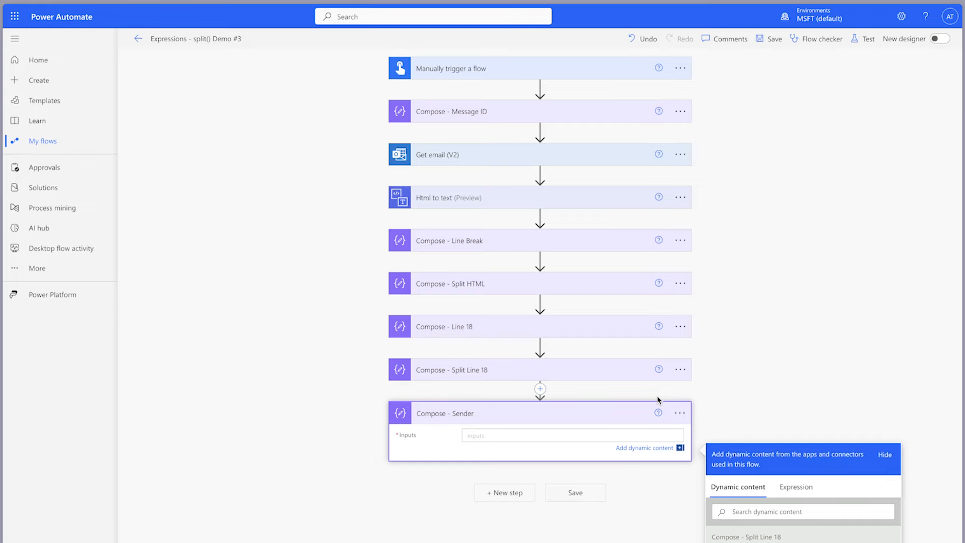
pyautogui.click(795, 486)
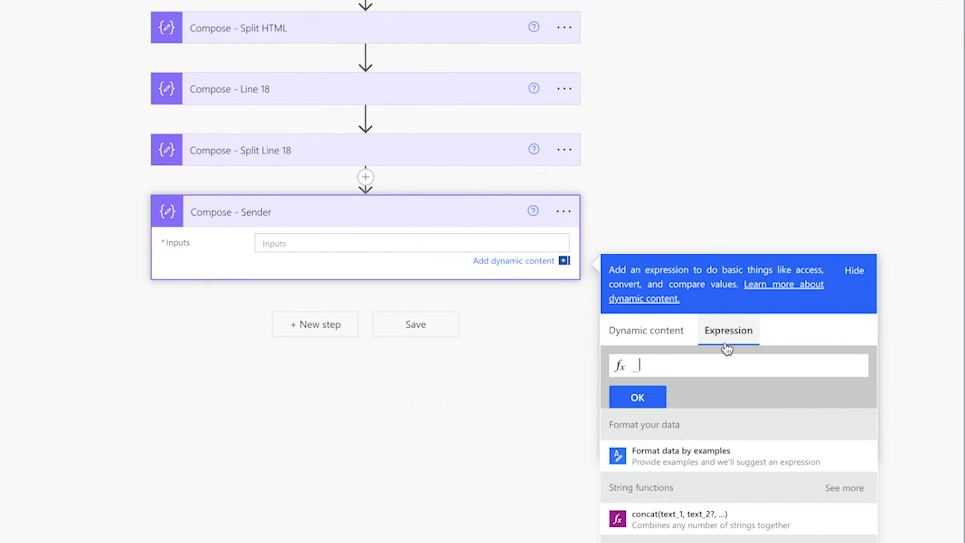
pyautogui.write('first(')
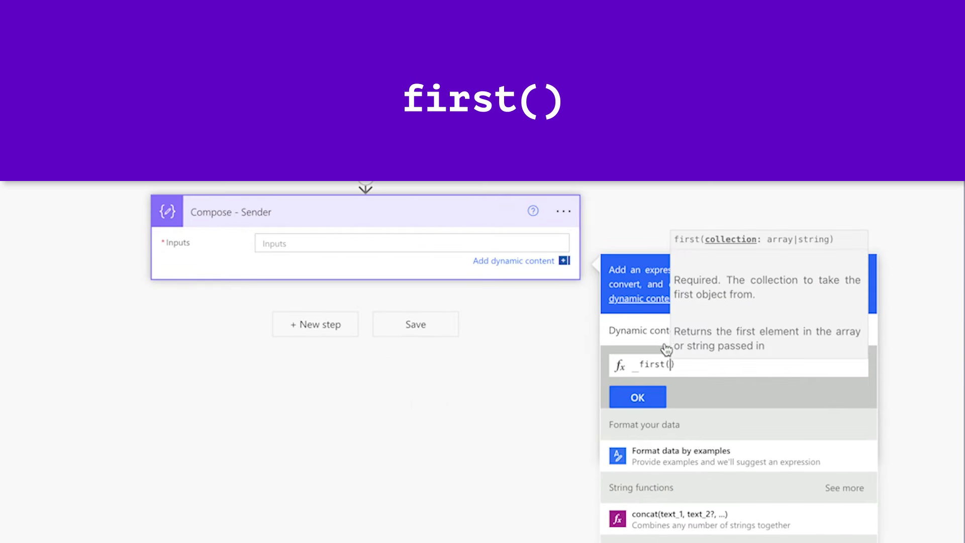
pyautogui.click(652, 332)
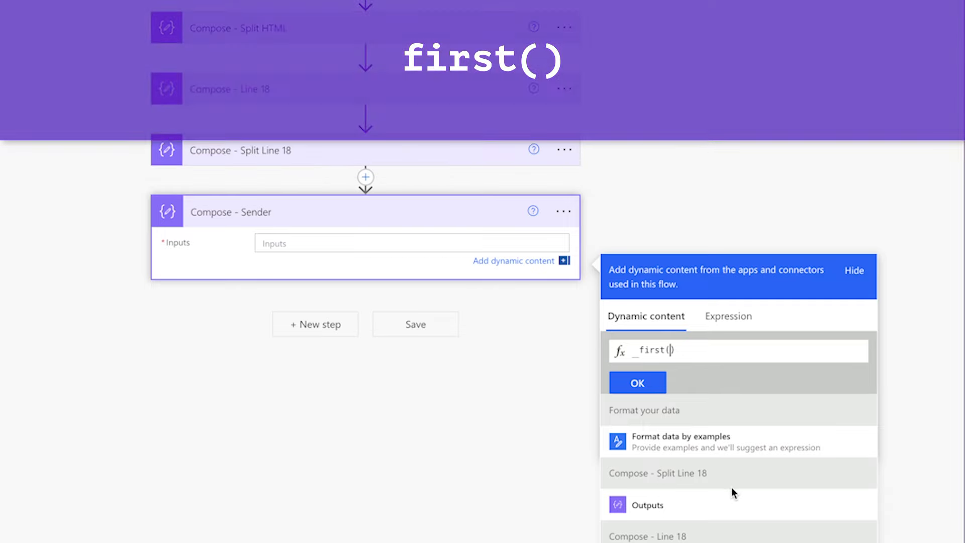
pyautogui.click(722, 499)
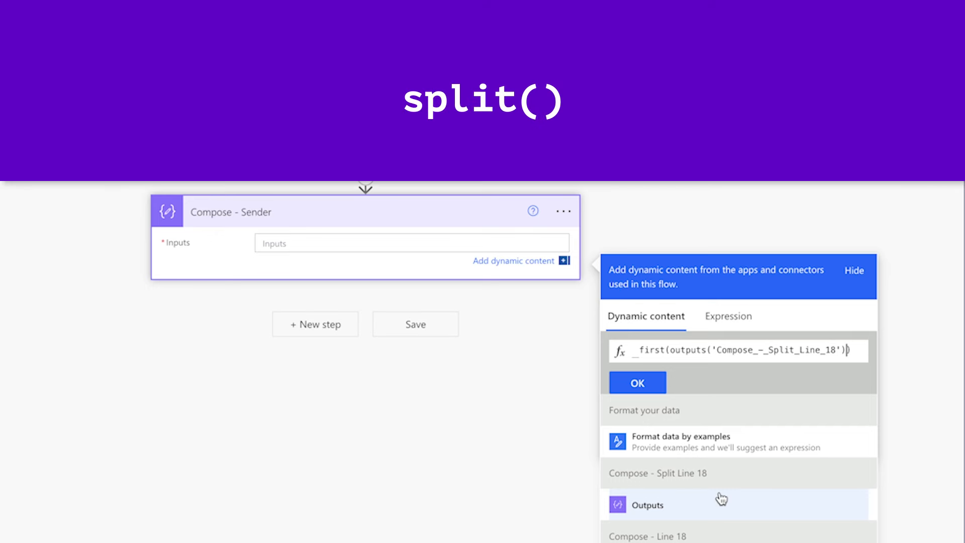
# Step: Wrap the first(outputs('Compose_-_Split_Line_18')) expression in split() with ' has' as the separator
pyautogui.press('Home')
pyautogui.write('split(')
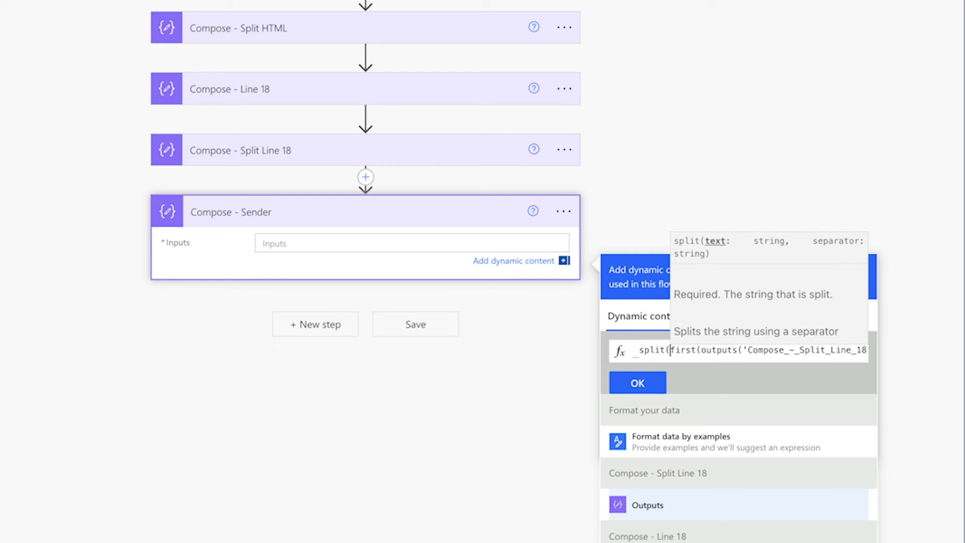
pyautogui.press('End')
pyautogui.write(",''")
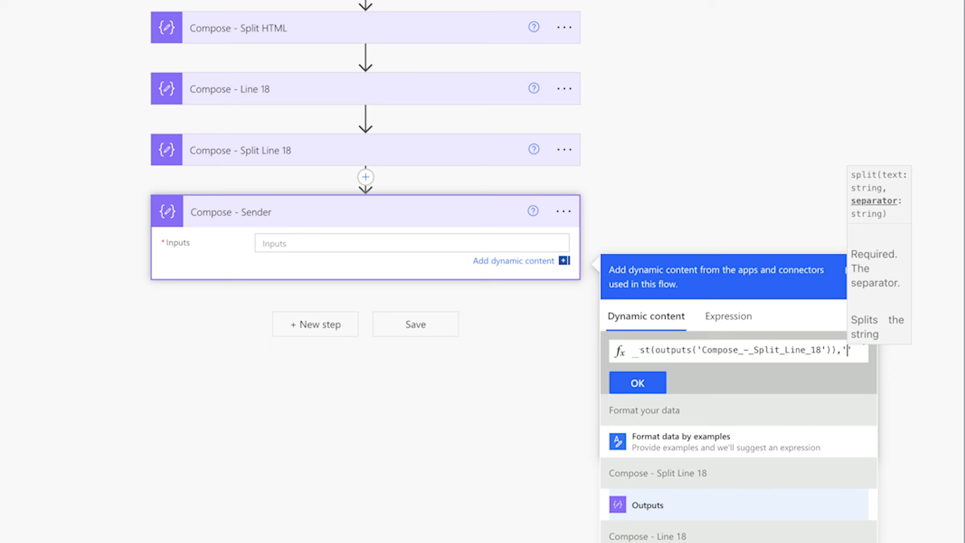
pyautogui.write(' has')
pyautogui.write(')')
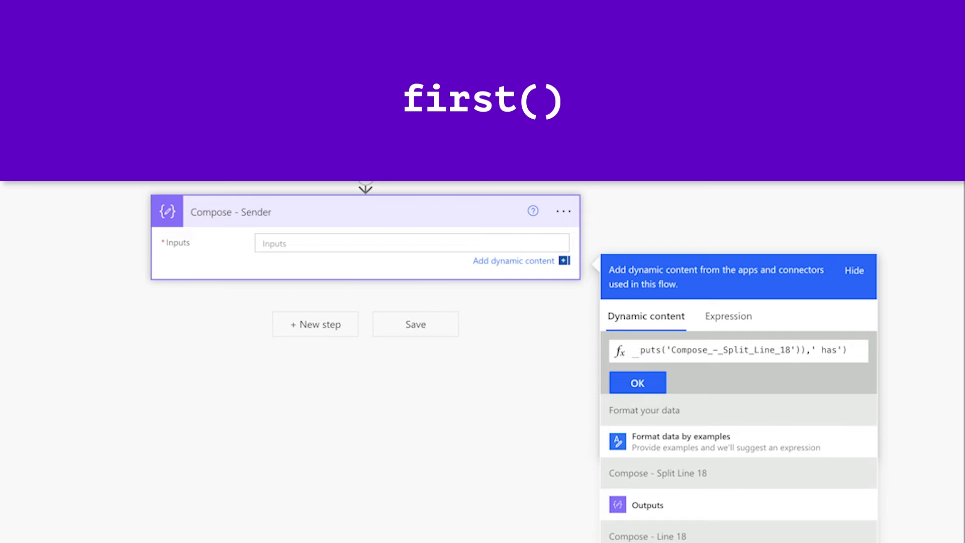
# Step: Enclose the whole split() expression in first() and insert it as the Inputs of Compose - Sender
pyautogui.press('Home')
pyautogui.write('first(')
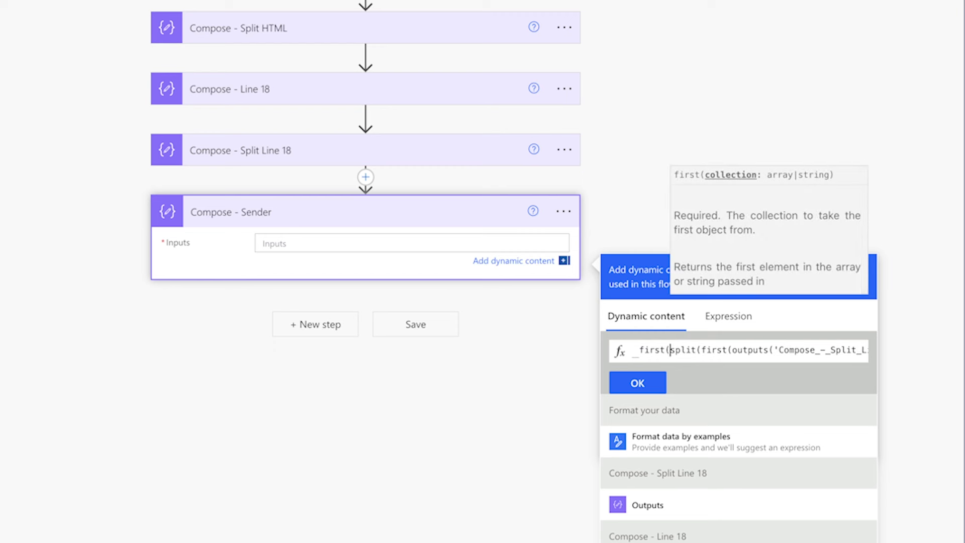
pyautogui.press('End')
pyautogui.write(')')
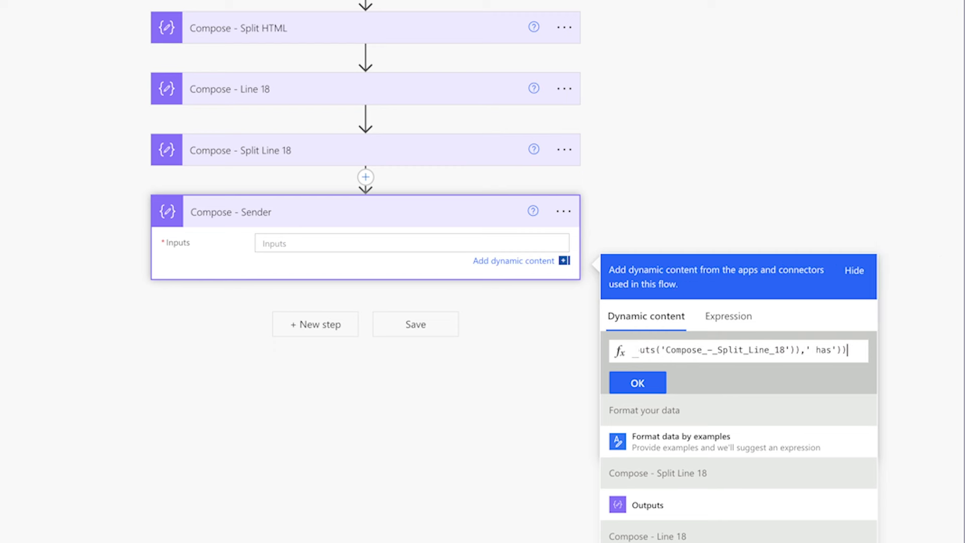
pyautogui.click(637, 383)
# Step: Save and manually test the flow, and examine the output of Compose - Sender
pyautogui.click(786, 66)
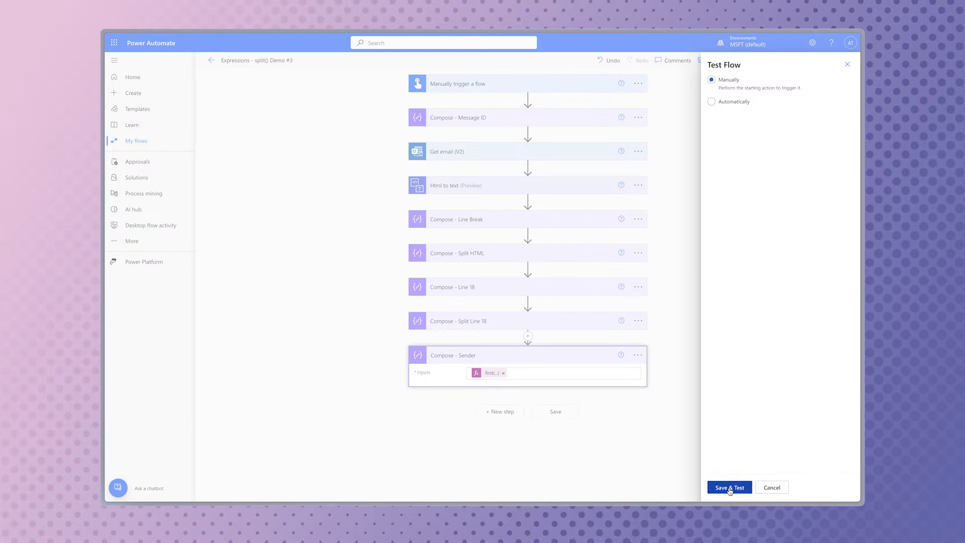
pyautogui.click(732, 487)
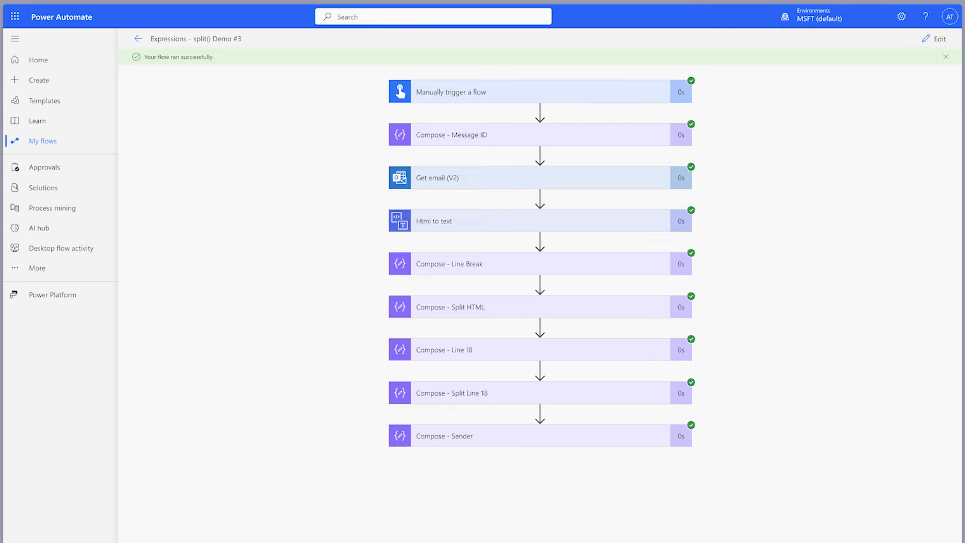
pyautogui.click(632, 445)
pyautogui.scroll(-1, 881, 453)
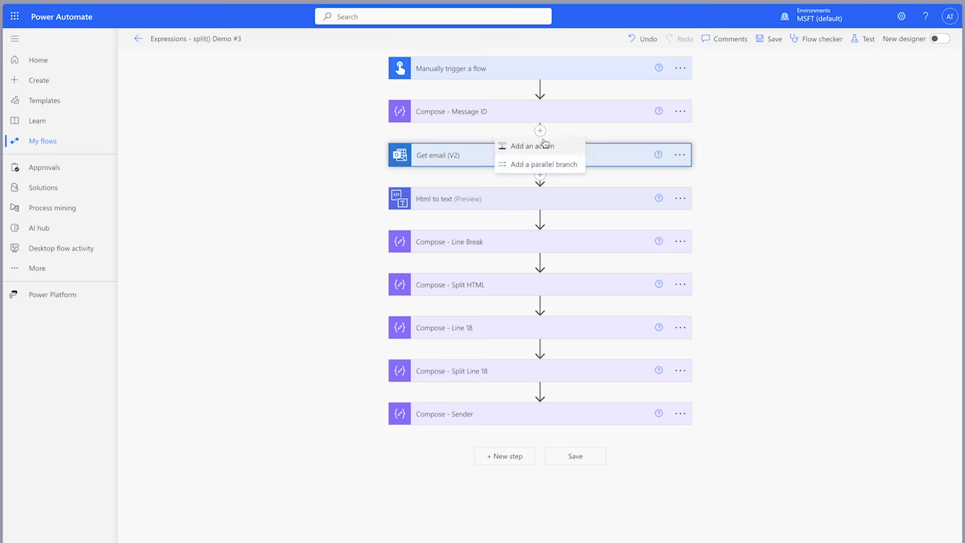
# Step: Add a Scope action below Compose - Message ID and name it Scope - Get Email
pyautogui.click(530, 146)
pyautogui.write('Scope')
pyautogui.click(511, 321)
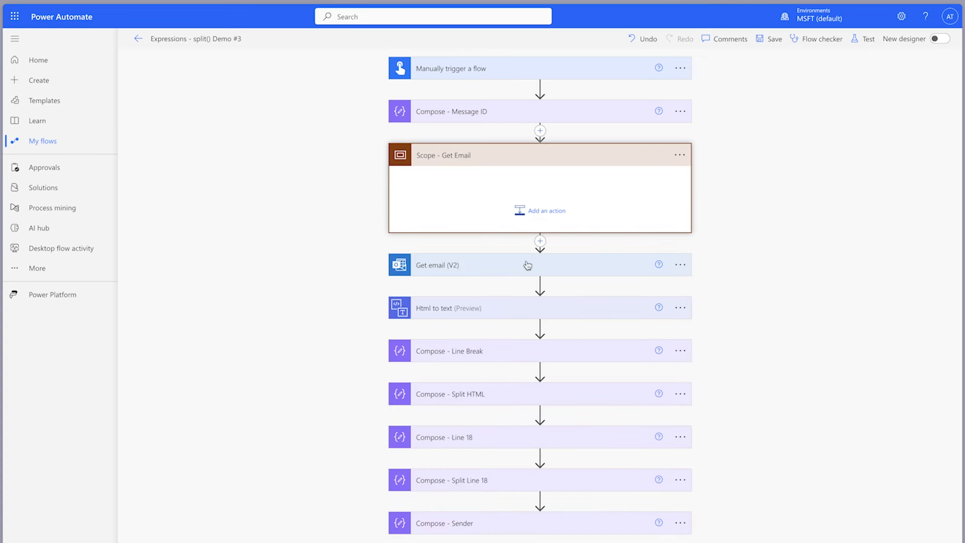
# Step: Move Get email (V2), Html to text, Compose - Line Break and Compose - Split HTML into Scope - Get Email in order, and collapse the scope
pyautogui.moveTo(527, 265); pyautogui.dragTo(529, 186)
pyautogui.moveTo(537, 295); pyautogui.dragTo(539, 229)
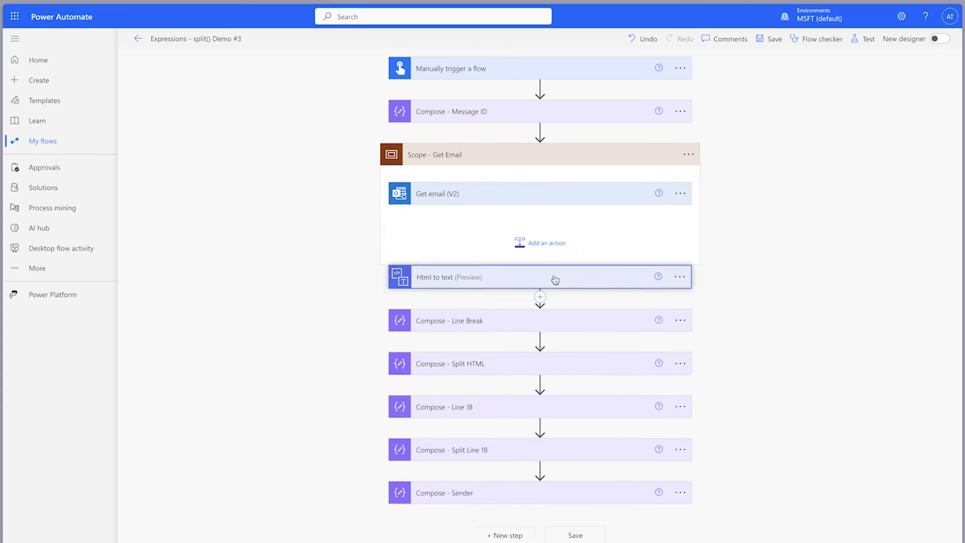
pyautogui.moveTo(535, 343); pyautogui.dragTo(535, 272)
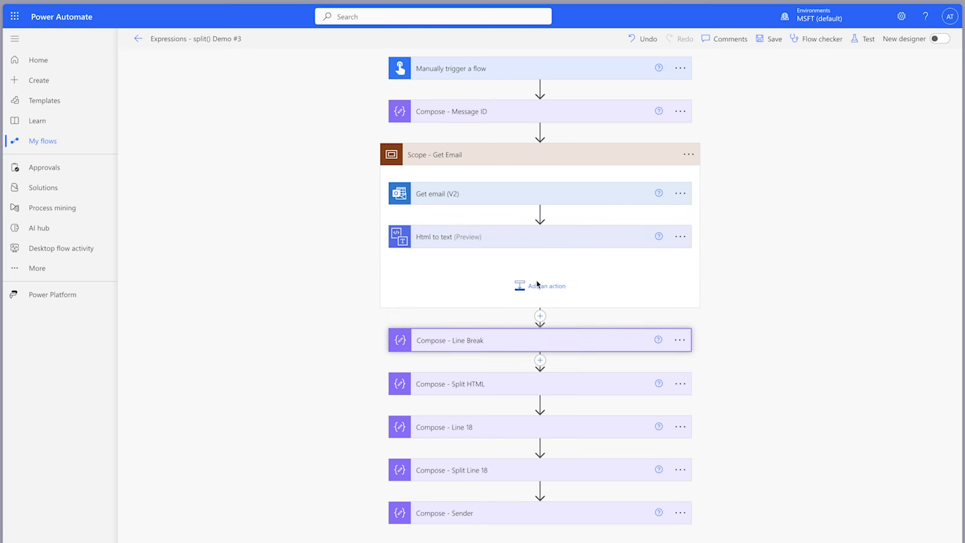
pyautogui.moveTo(545, 389); pyautogui.dragTo(543, 311)
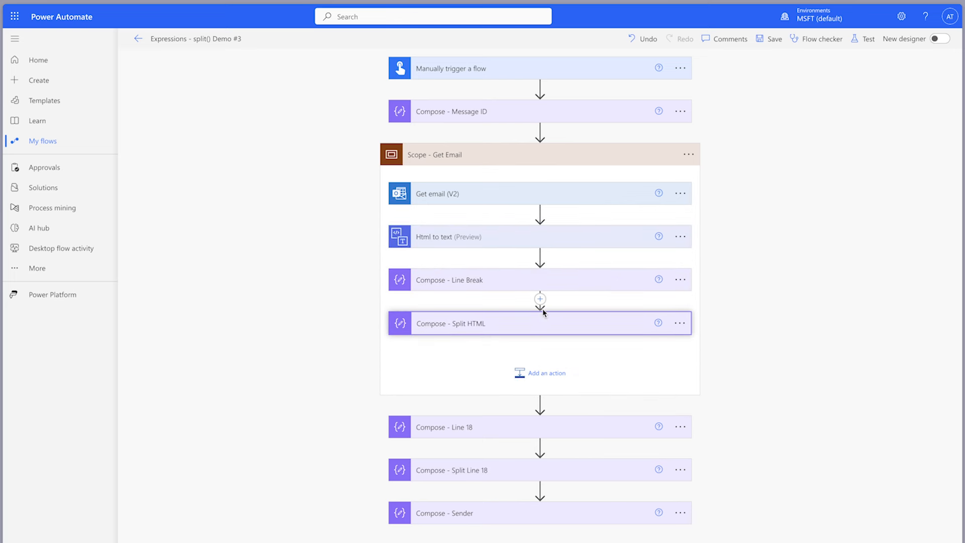
pyautogui.click(526, 152)
# Step: Add another Scope action below Scope - Get Email and rename it Scope - Sender and Amount
pyautogui.click(540, 176)
pyautogui.click(527, 185)
pyautogui.write('scope')
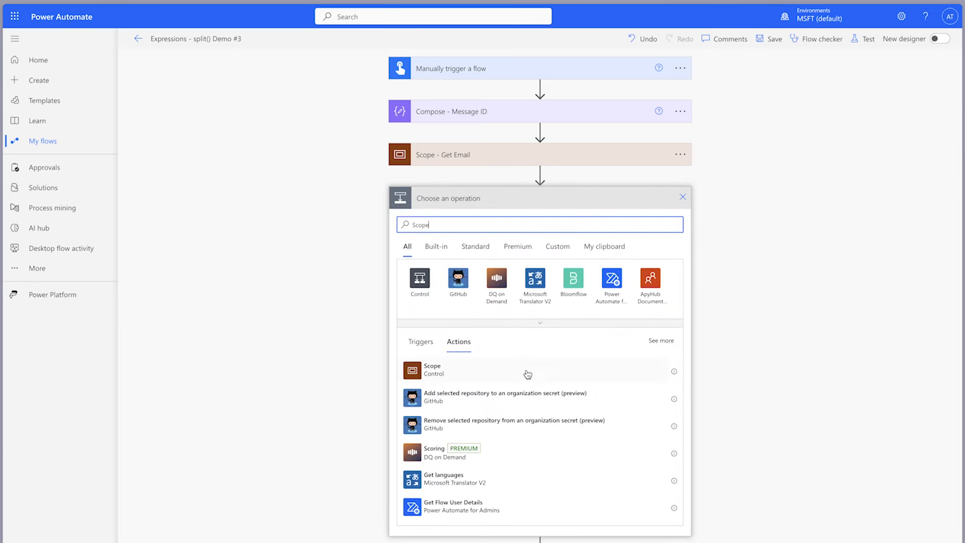
pyautogui.click(528, 371)
pyautogui.click(679, 198)
pyautogui.click(724, 233)
pyautogui.click(612, 198)
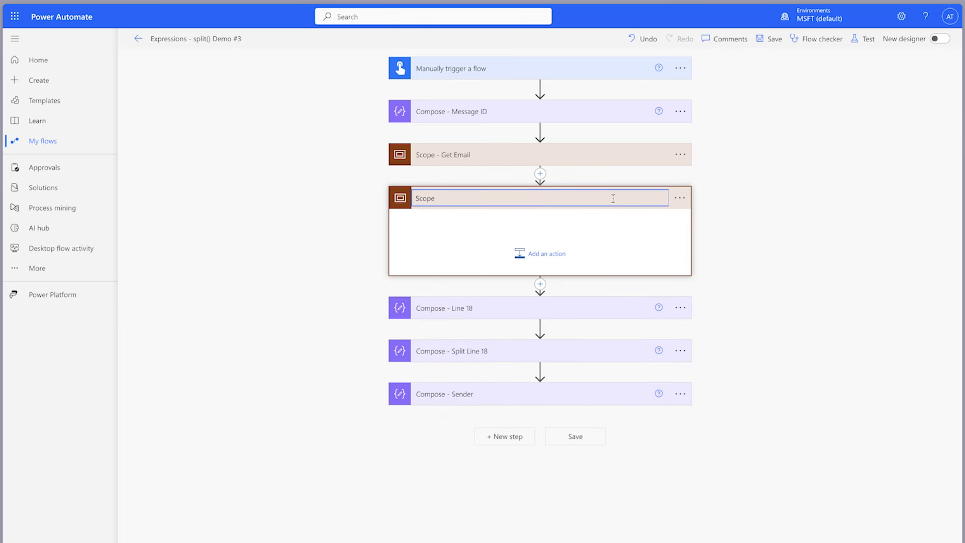
pyautogui.write('- Sender and Amount')
# Step: Move Compose - Line 18, Compose - Split Line 18 and Compose - Sender into Scope - Sender and Amount in that order
pyautogui.moveTo(574, 306); pyautogui.dragTo(577, 236)
pyautogui.moveTo(545, 338); pyautogui.dragTo(544, 279)
pyautogui.moveTo(539, 380); pyautogui.dragTo(550, 311)
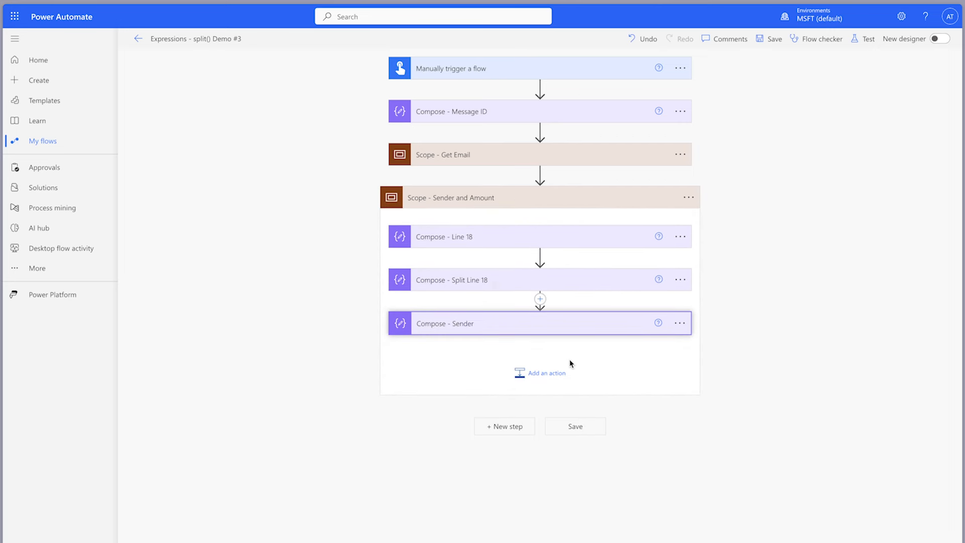
# Step: Add a Compose action at the end of Scope - Sender and Amount and name it Compose - Amount
pyautogui.click(547, 370)
pyautogui.write('Compose')
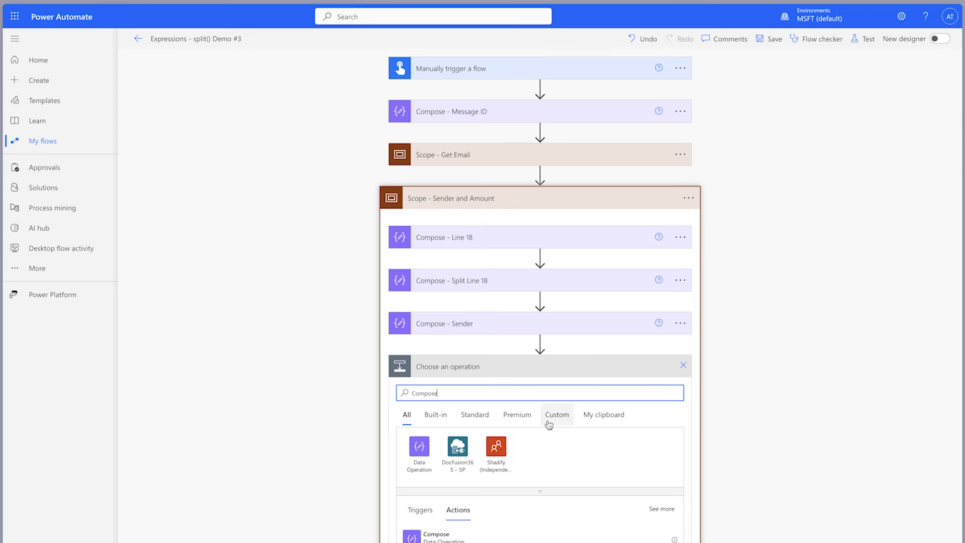
pyautogui.click(538, 534)
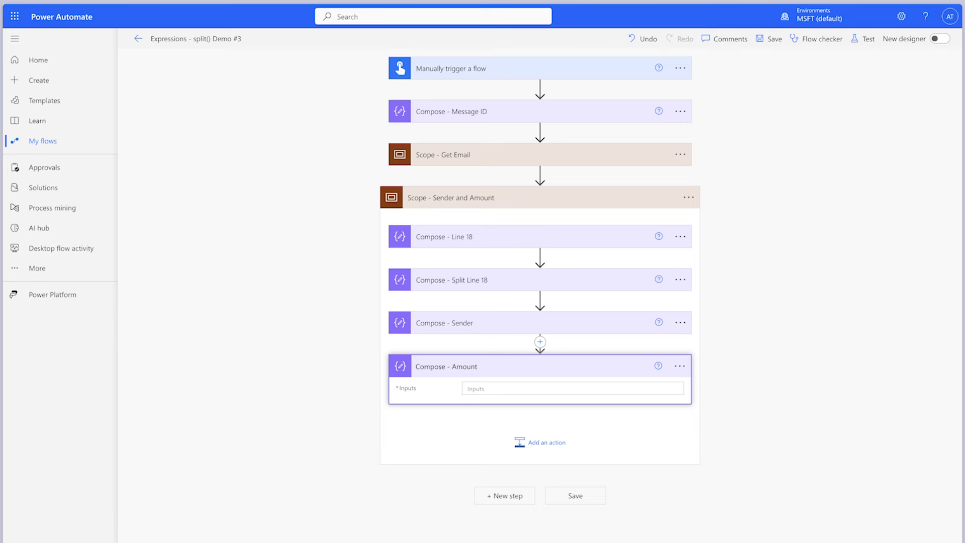
# Step: Copy the expression from the Inputs of Compose - Sender into a new expression for the Inputs of Compose - Amount
pyautogui.click(508, 325)
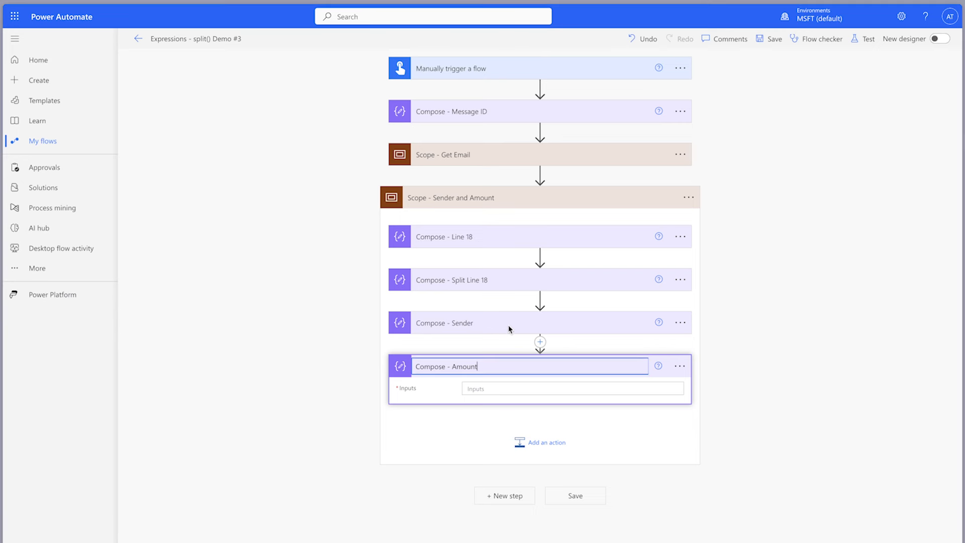
pyautogui.click(508, 325)
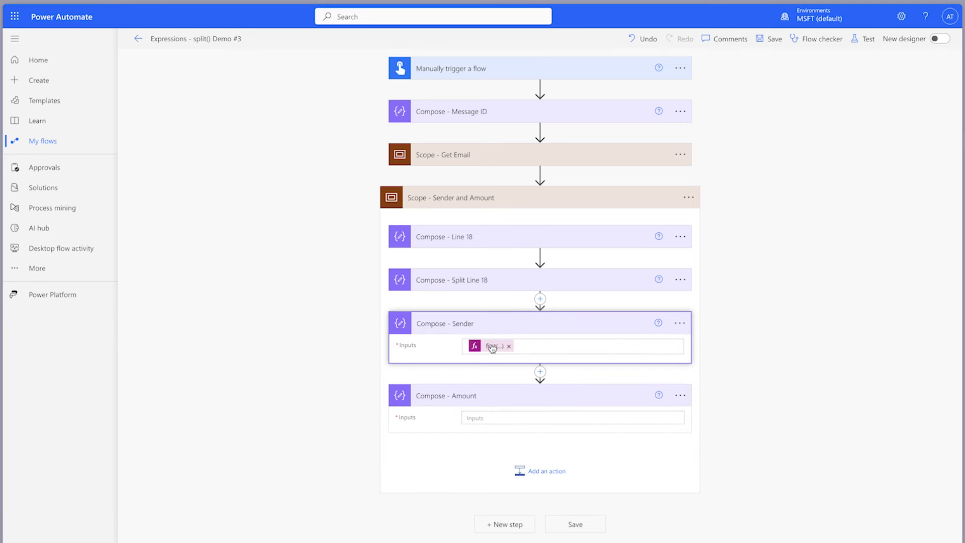
pyautogui.click(492, 347)
pyautogui.tripleClick(744, 428)
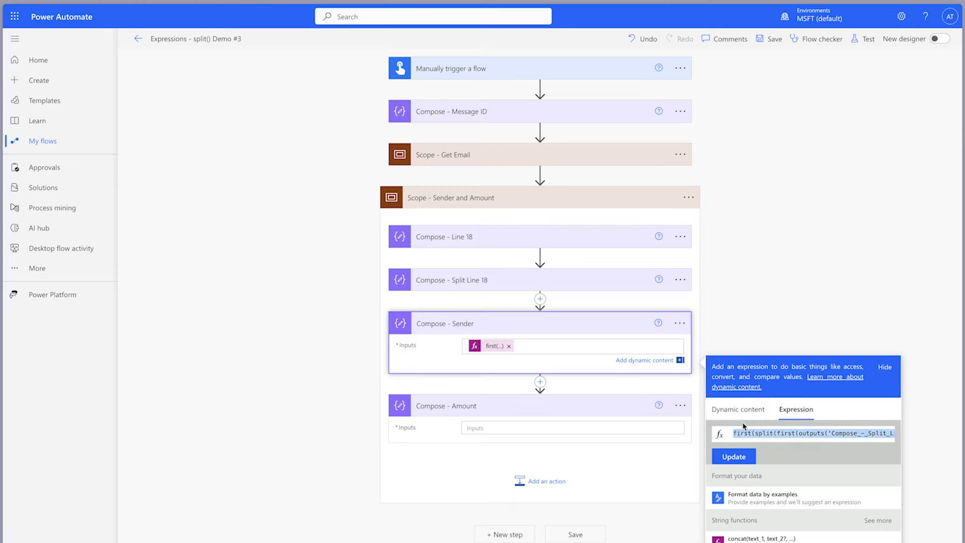
pyautogui.click(733, 456)
pyautogui.click(489, 426)
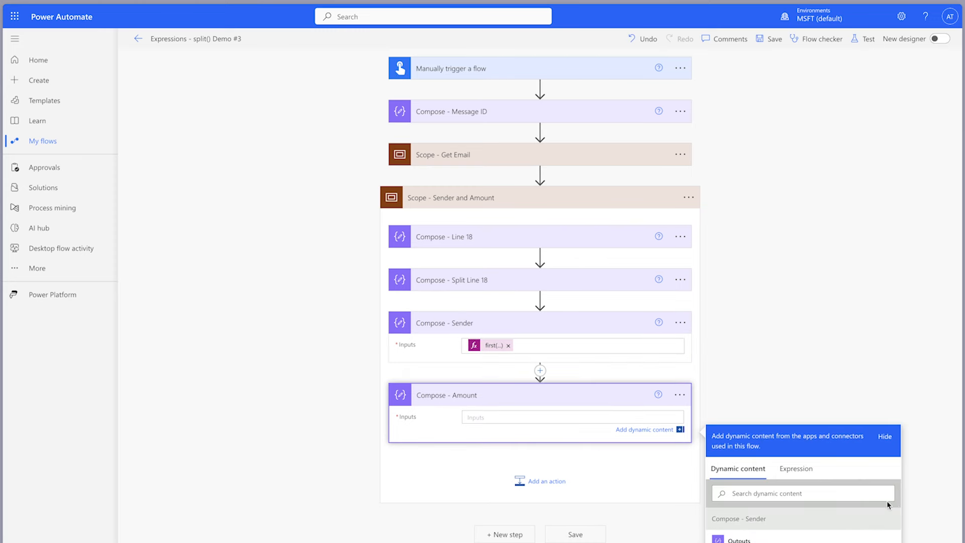
pyautogui.click(809, 472)
pyautogui.scroll(-3, 824, 381)
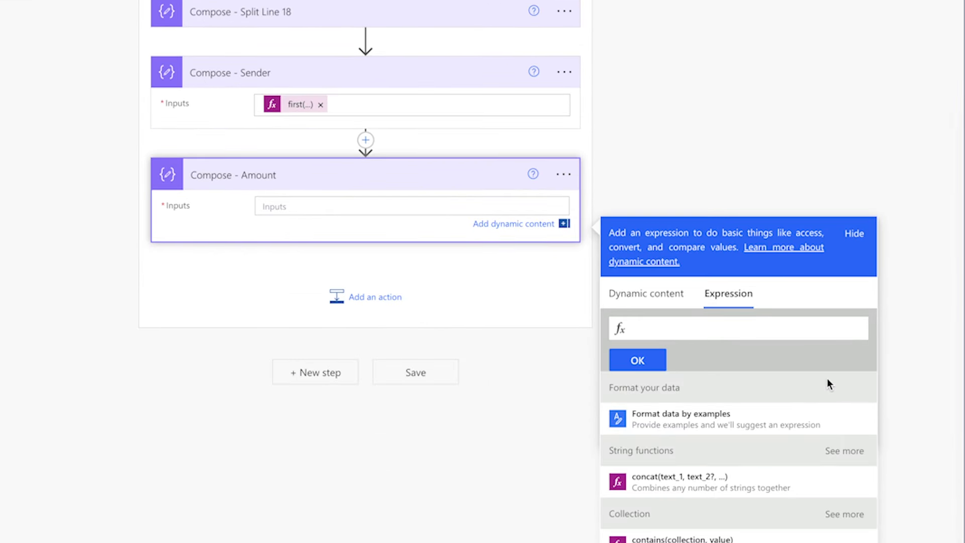
pyautogui.hotkey('ctrl', 'v')
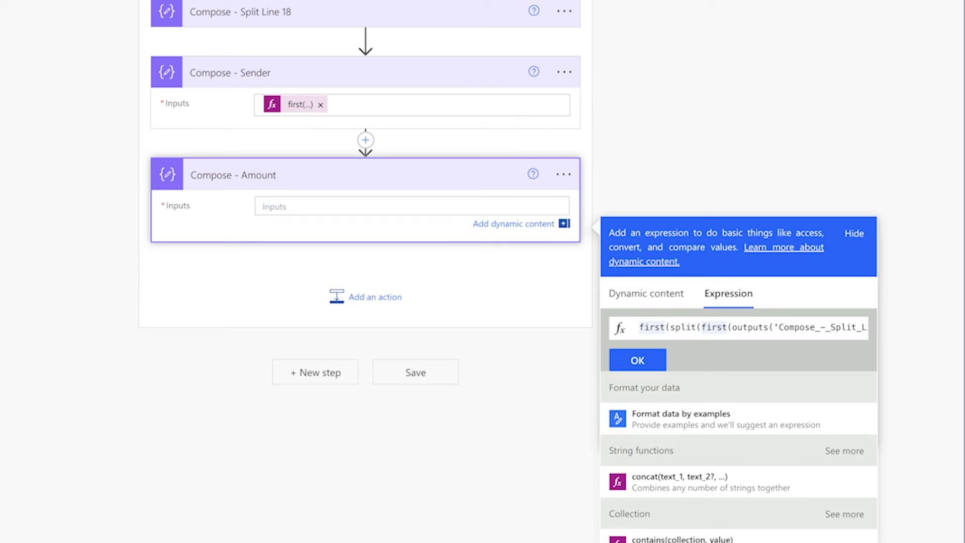
# Step: Replace the inner first function with last in the copied expression for Compose - Amount
pyautogui.doubleClick(713, 327)
pyautogui.write('last')
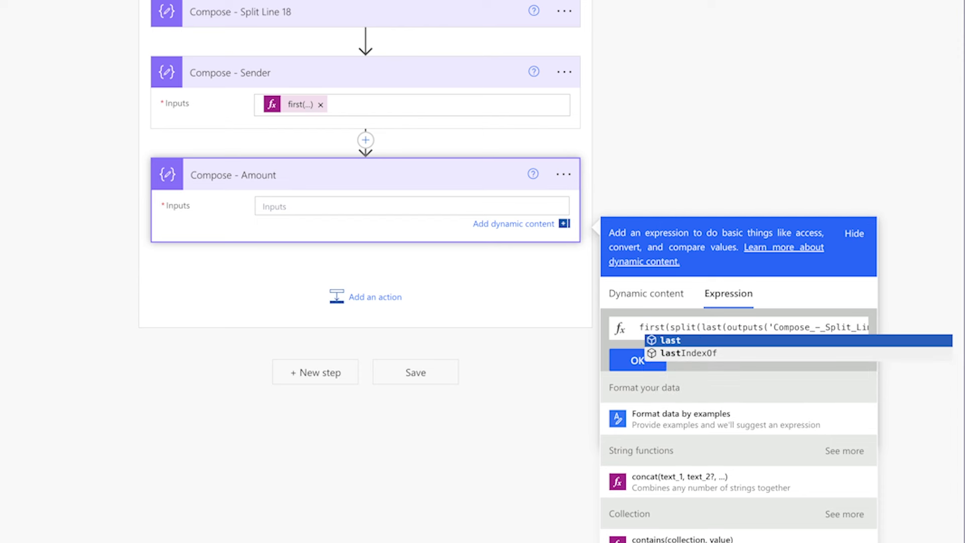
pyautogui.press('Escape')
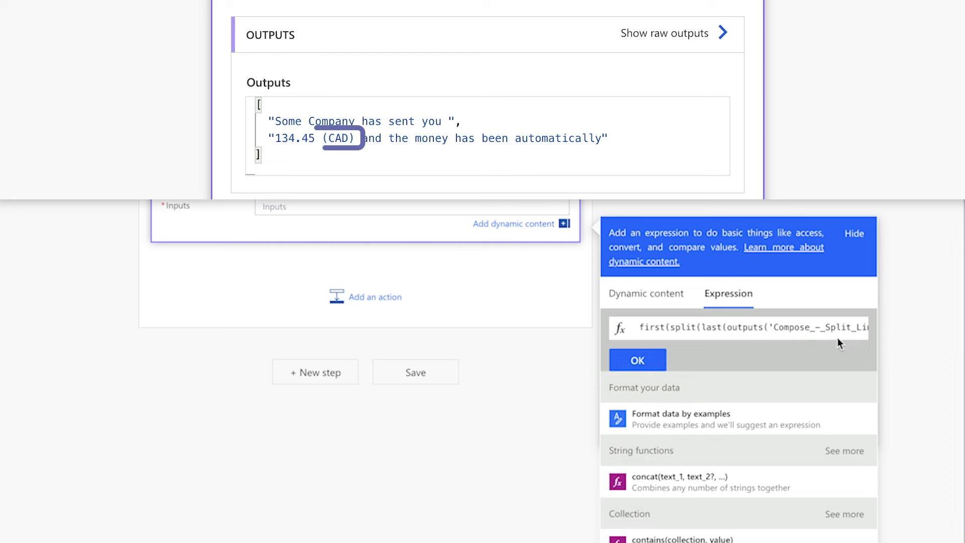
# Step: Change the split() separator to ' (CAD)' and insert the expression as the Inputs of Compose - Amount
pyautogui.hscroll(3, 832, 326)
pyautogui.doubleClick(818, 328)
pyautogui.write('(CAD')
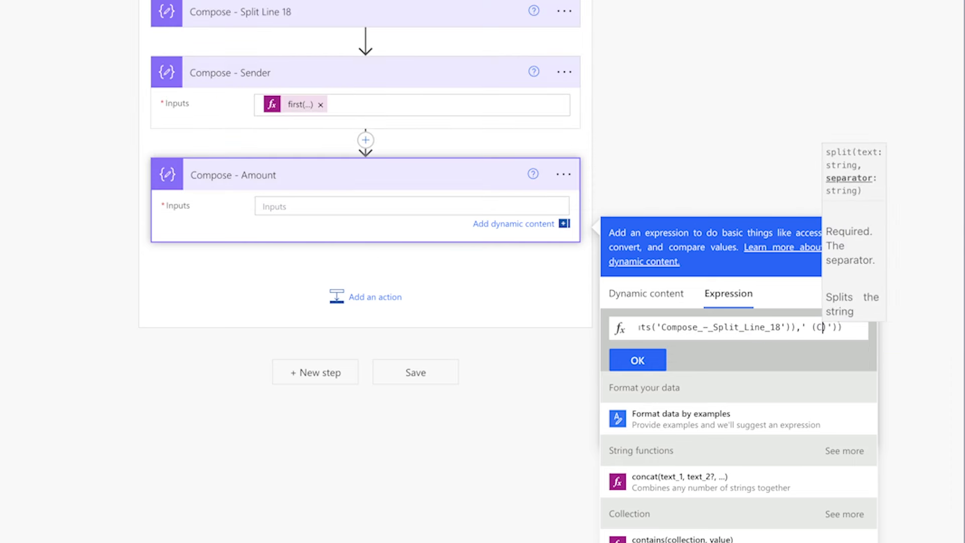
pyautogui.write(')')
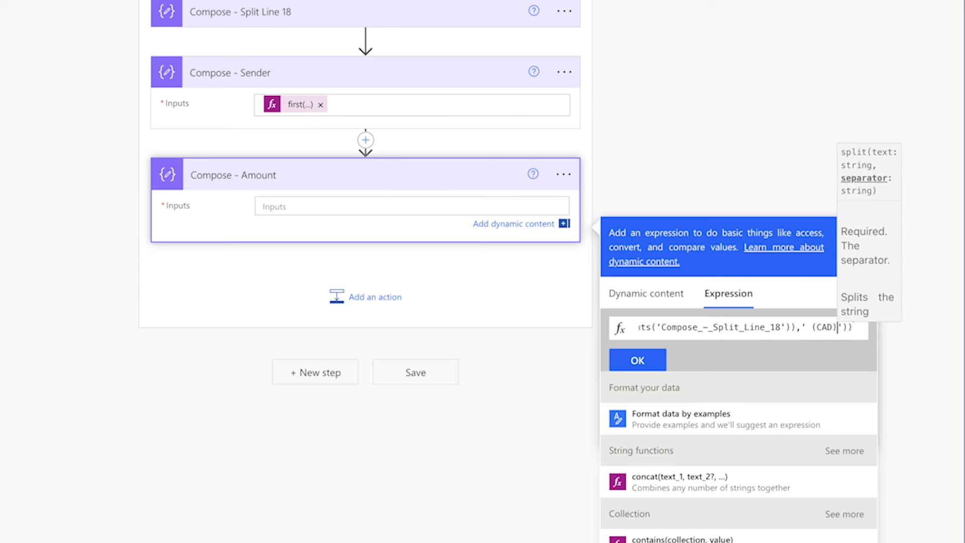
pyautogui.press('Home')
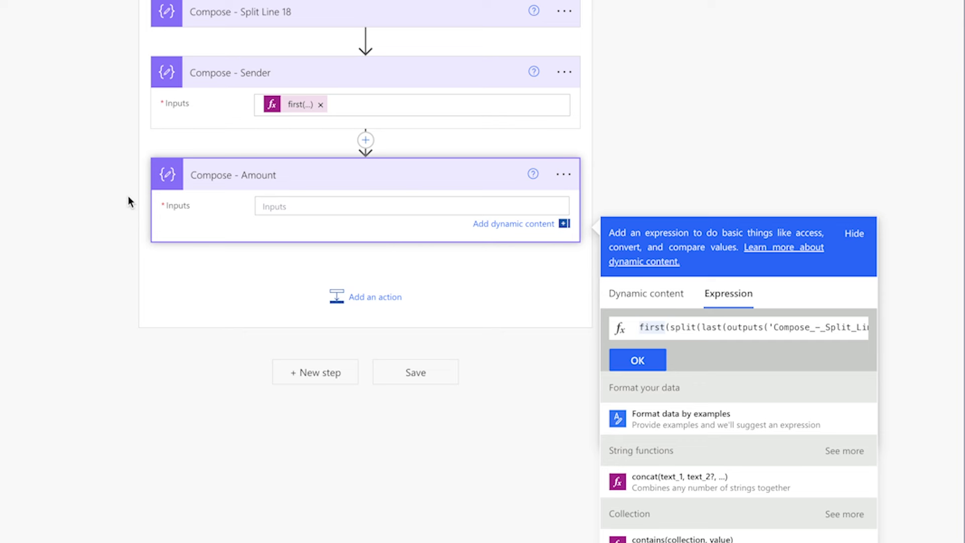
pyautogui.click(638, 359)
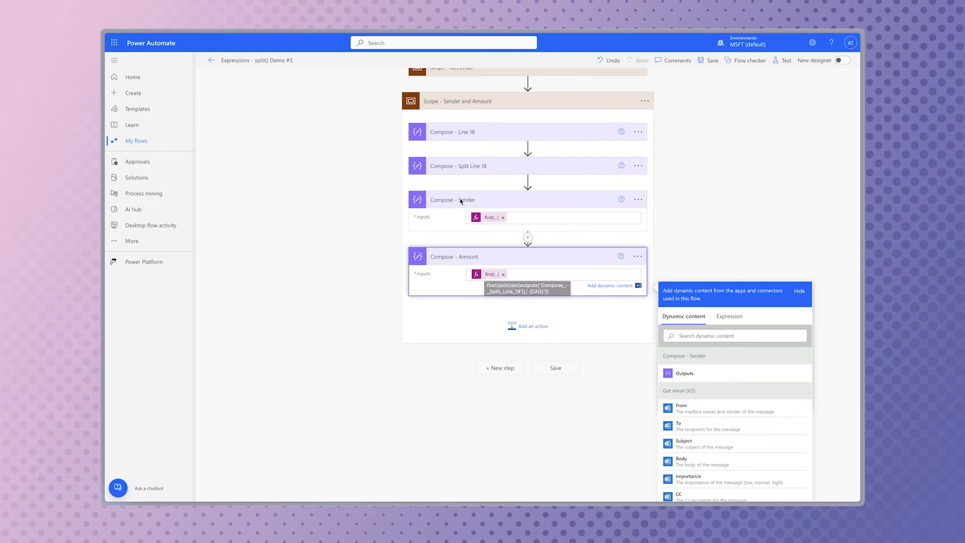
# Step: Save the flow with its two scopes and run a manual test
pyautogui.click(769, 62)
pyautogui.click(730, 487)
pyautogui.click(737, 487)
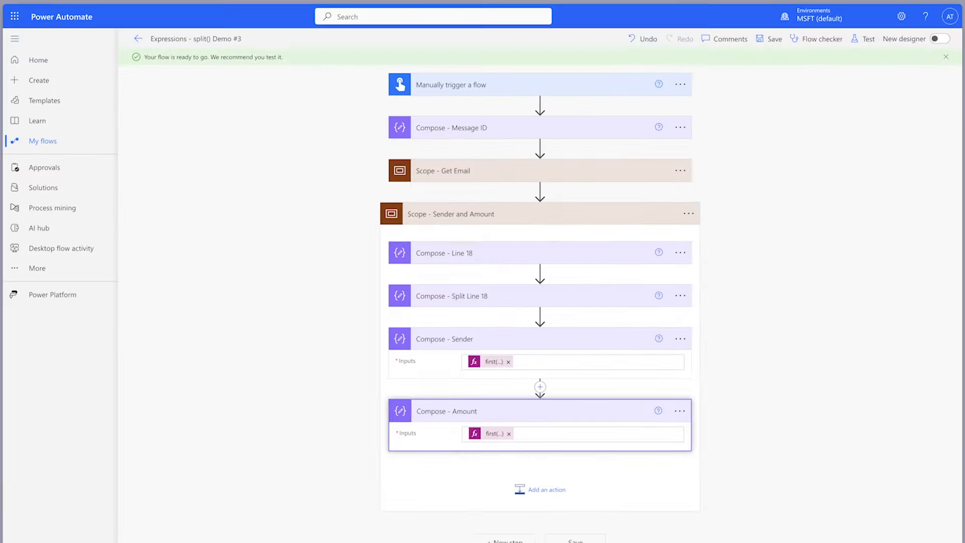
# Step: Wrap the expression in the Inputs of Compose - Amount in a float() function and update it
pyautogui.click(553, 379)
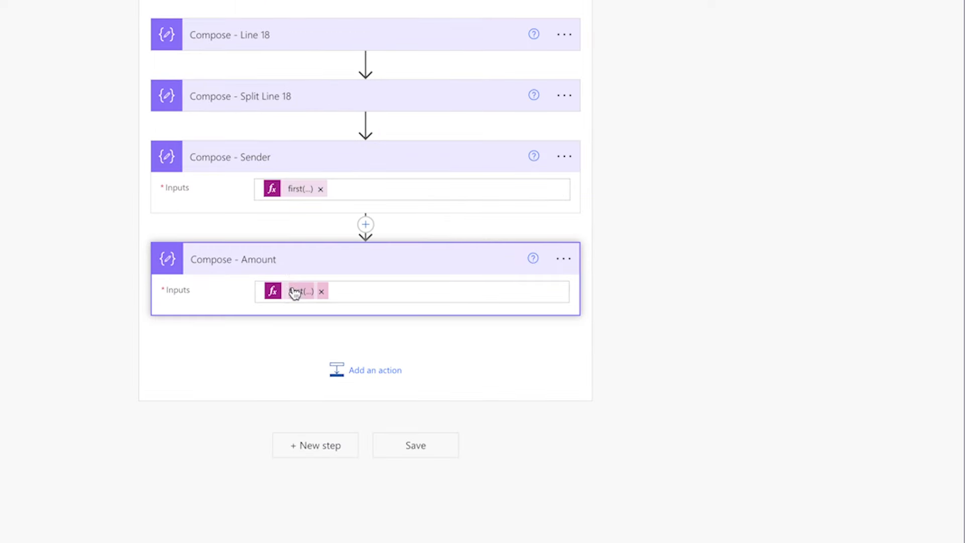
pyautogui.click(295, 290)
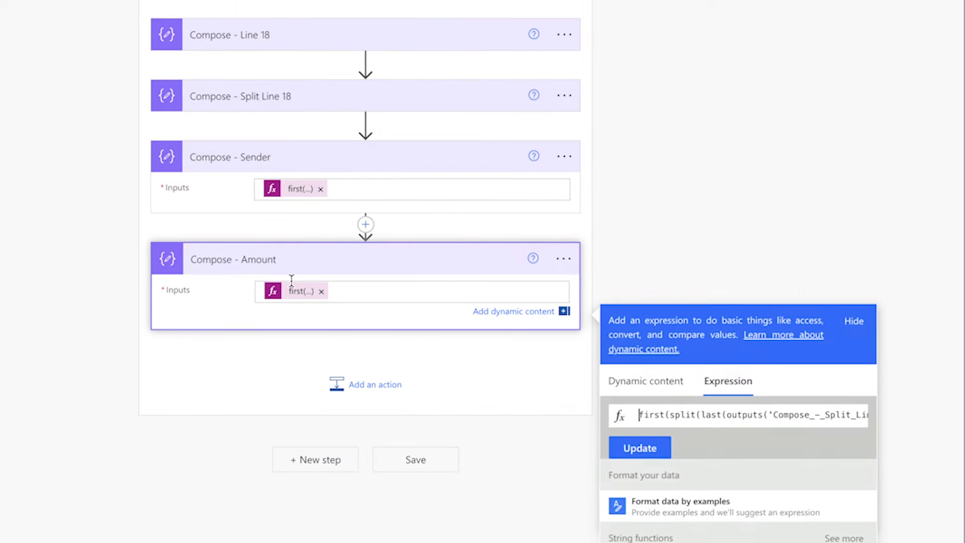
pyautogui.write('float(')
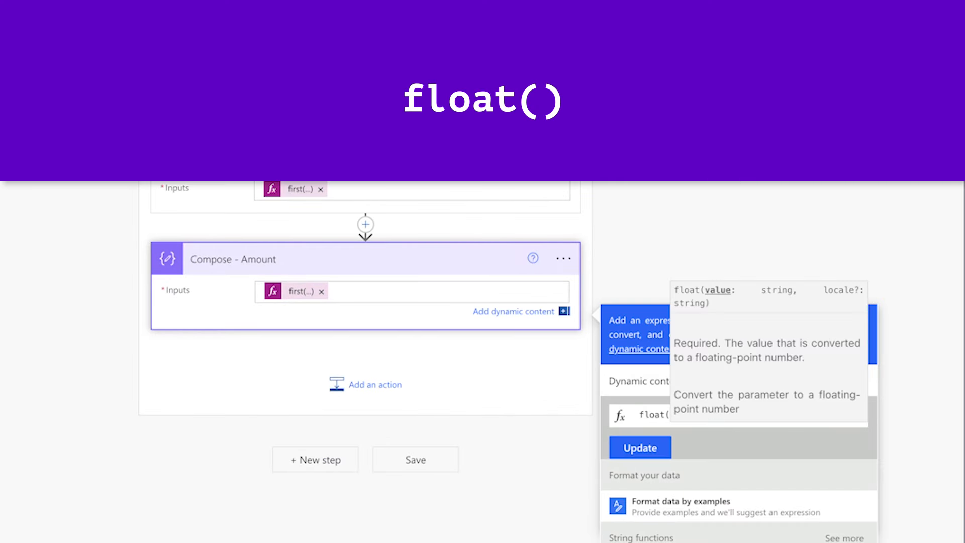
pyautogui.press('End')
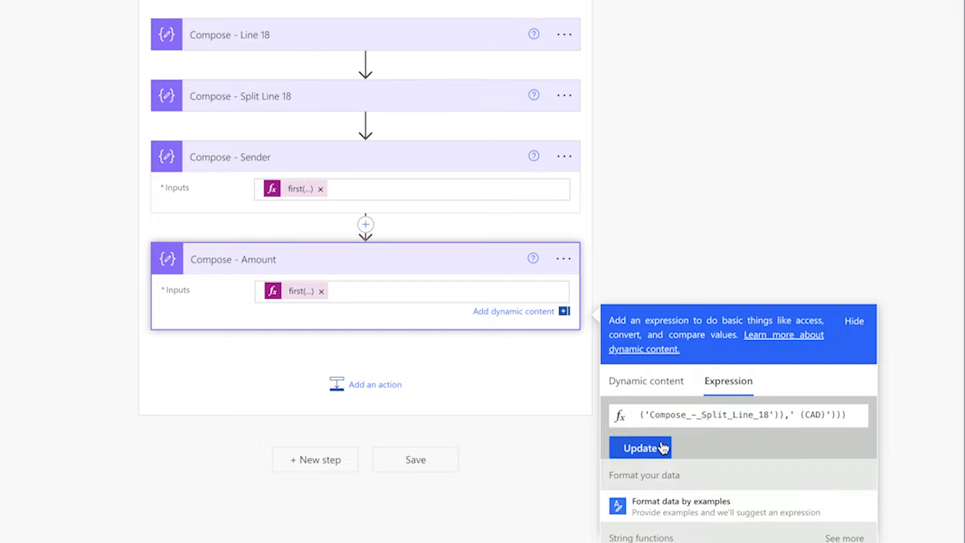
pyautogui.click(661, 445)
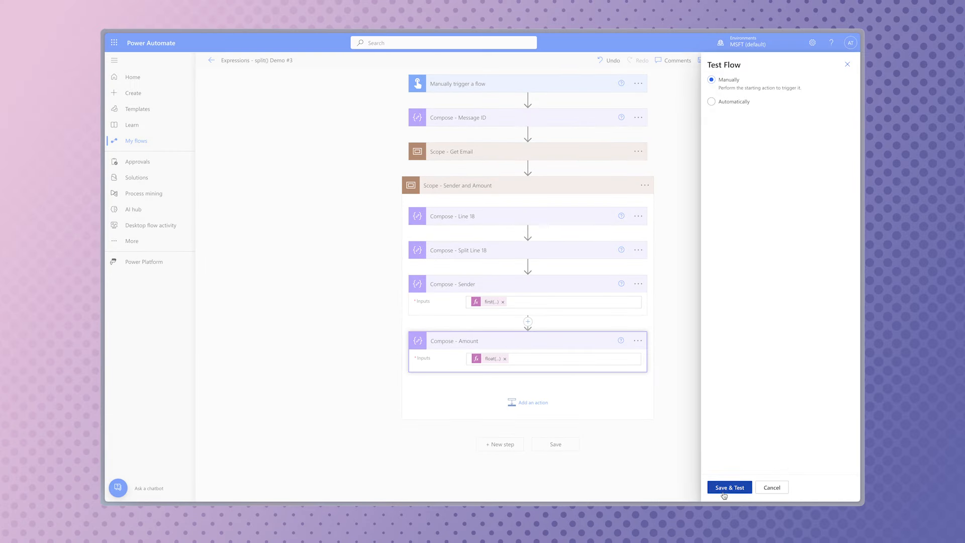
# Step: Save the flow, run a manual test and inspect Compose - Amount within Scope - Sender and Amount
pyautogui.click(733, 488)
pyautogui.click(735, 488)
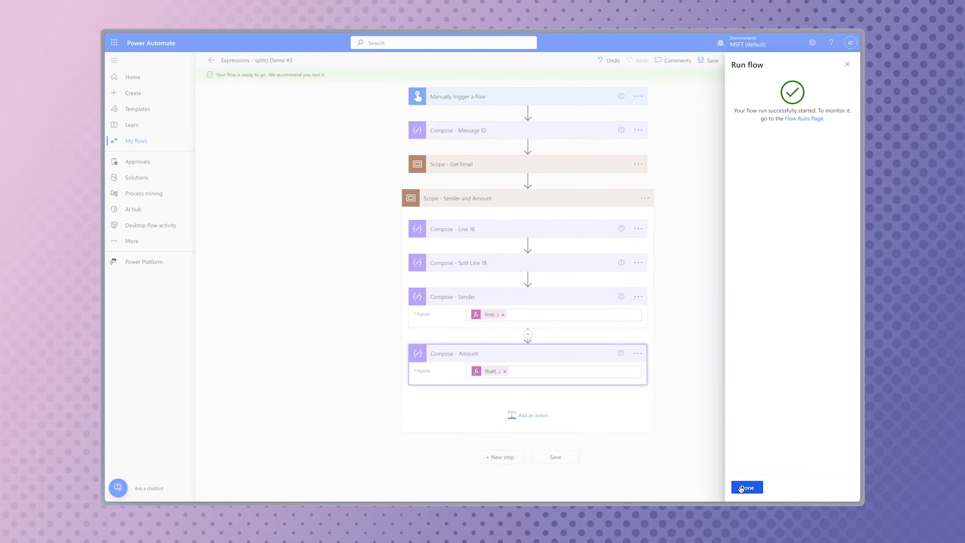
pyautogui.click(742, 489)
pyautogui.click(560, 219)
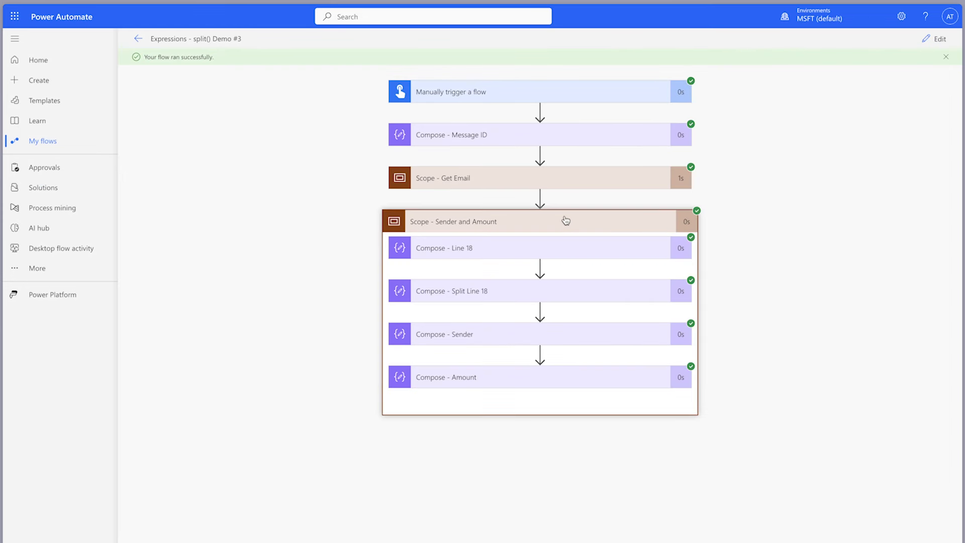
pyautogui.click(559, 376)
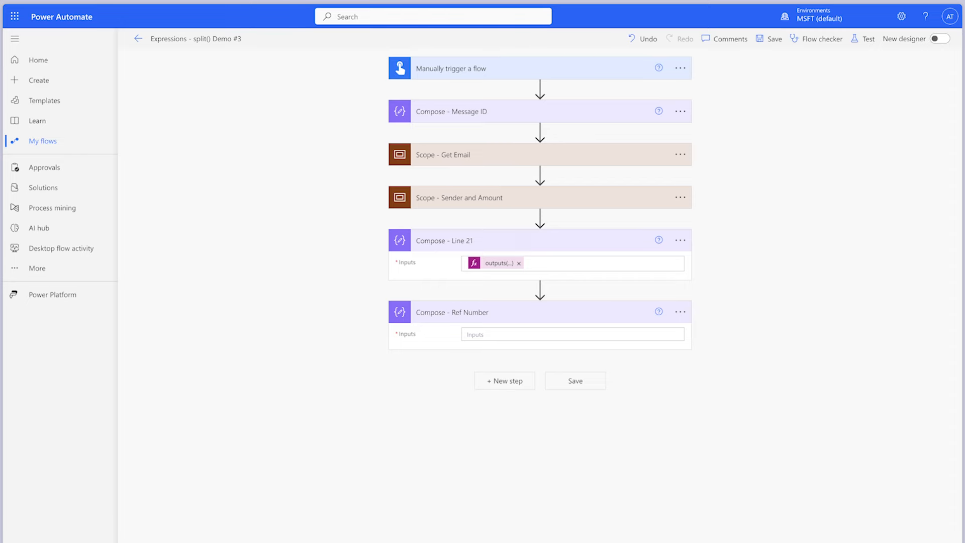
# Step: Start a split() expression for the Inputs of Compose - Ref Number, using the Outputs of Compose - Line 21 as its text
pyautogui.click(573, 335)
pyautogui.click(793, 385)
pyautogui.write('sp')
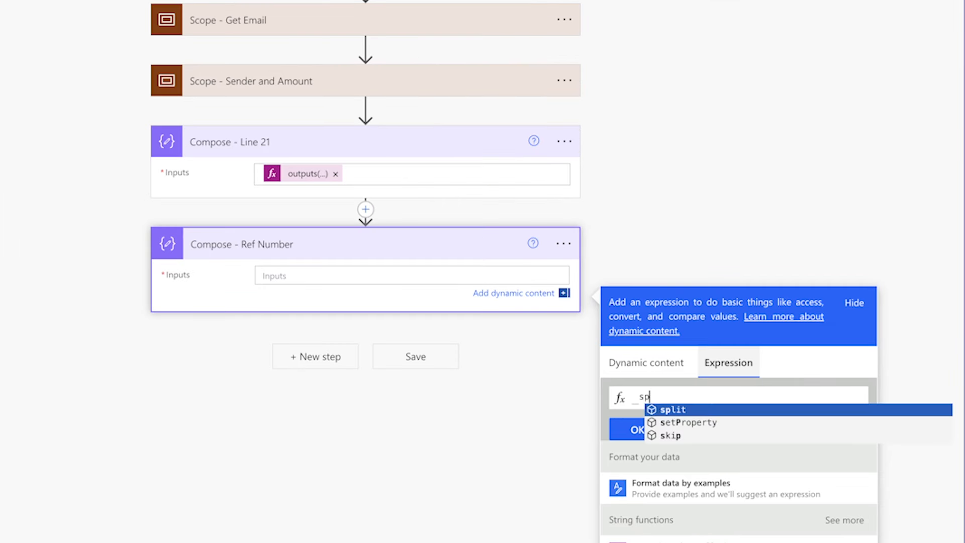
pyautogui.write('lit(')
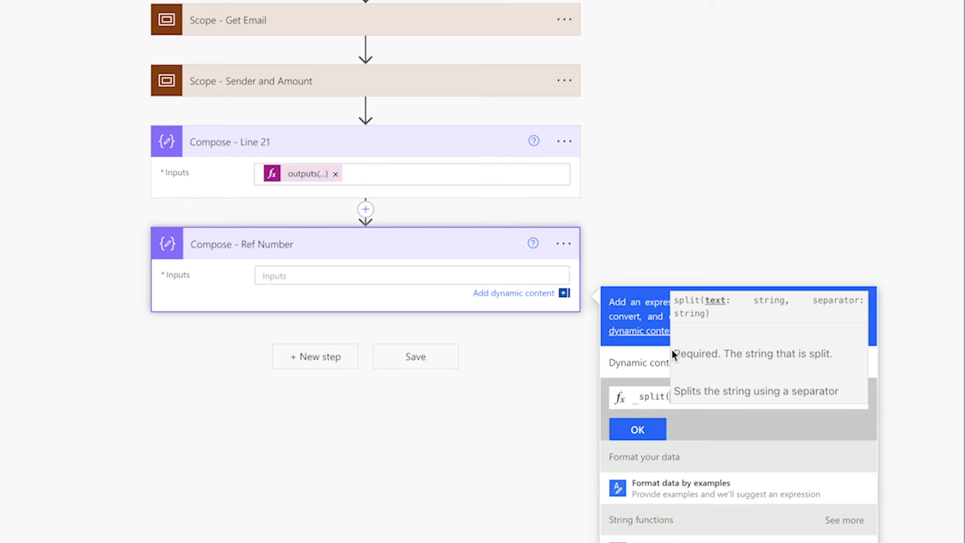
pyautogui.click(674, 357)
pyautogui.scroll(-5, 736, 496)
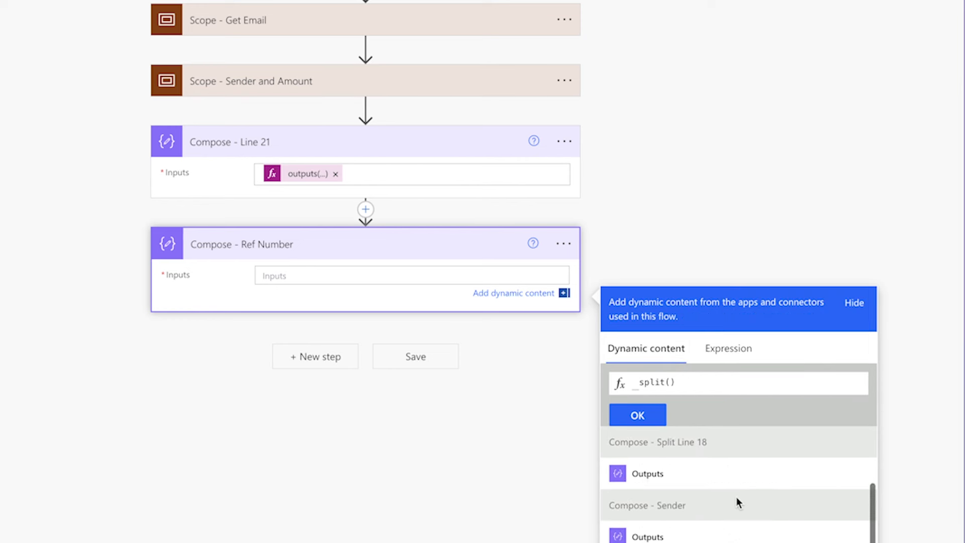
pyautogui.scroll(5, 737, 497)
pyautogui.click(728, 536)
# Step: Add 'Reference Number: ' as the separator of the split() expression for Compose - Ref Number
pyautogui.write(",'")
pyautogui.write('Referenc')
pyautogui.write('e Number')
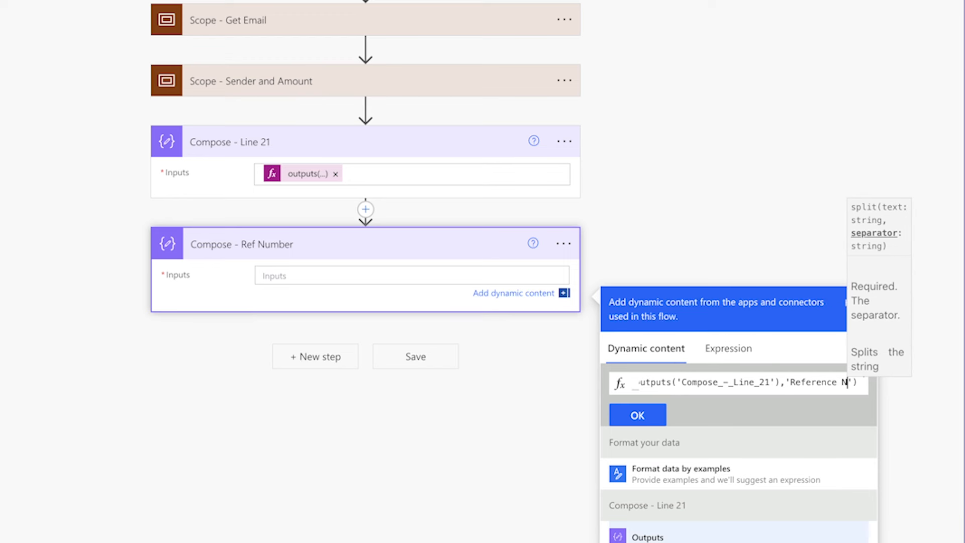
pyautogui.write(':')
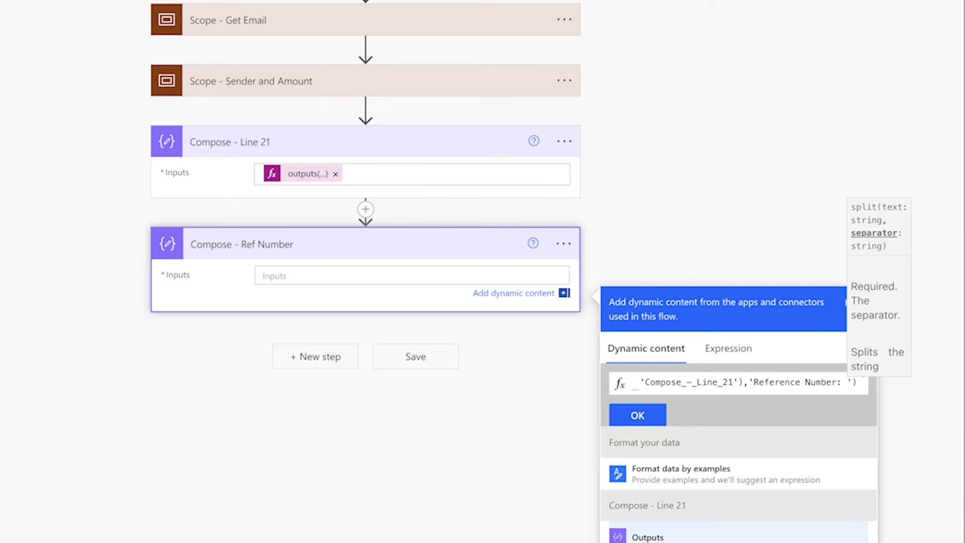
# Step: Wrap the split() expression in last() and insert it as the Inputs of Compose - Ref Number
pyautogui.press('Home')
pyautogui.write('last(')
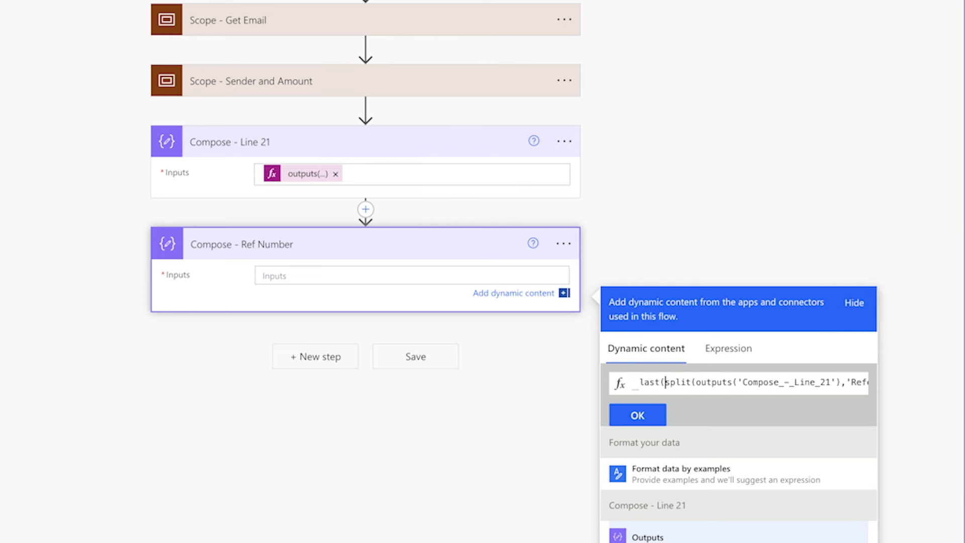
pyautogui.press('End')
pyautogui.write(')')
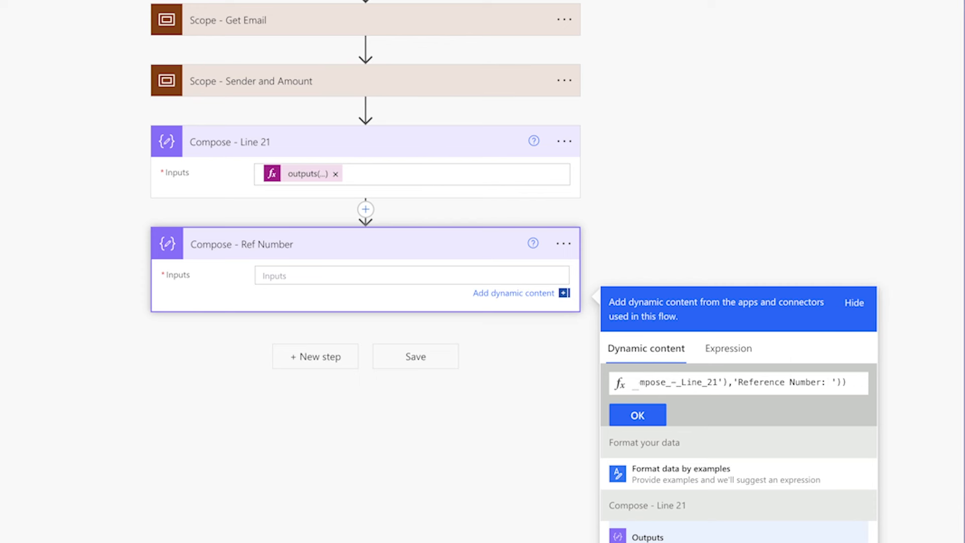
pyautogui.click(656, 421)
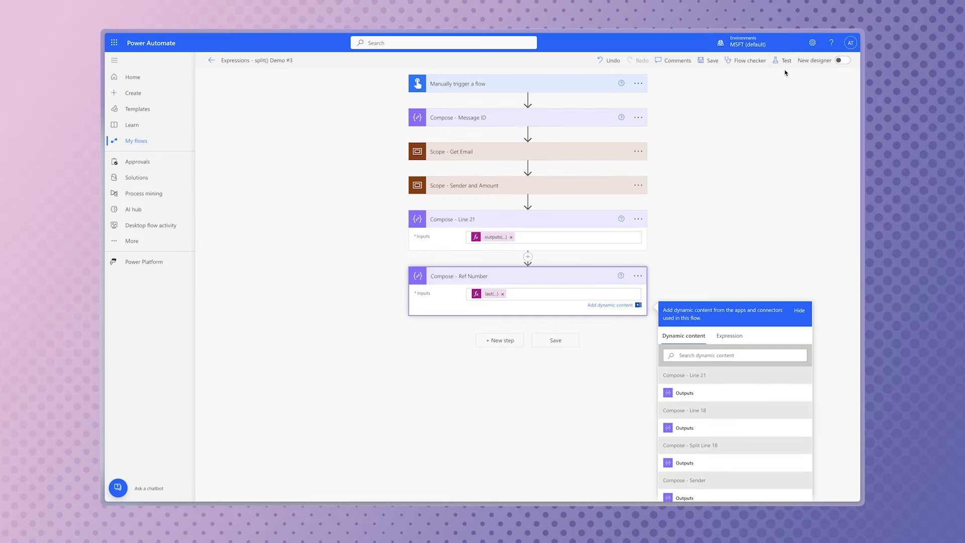
# Step: Save the flow and run a manual test to check the Compose - Ref Number action
pyautogui.click(786, 63)
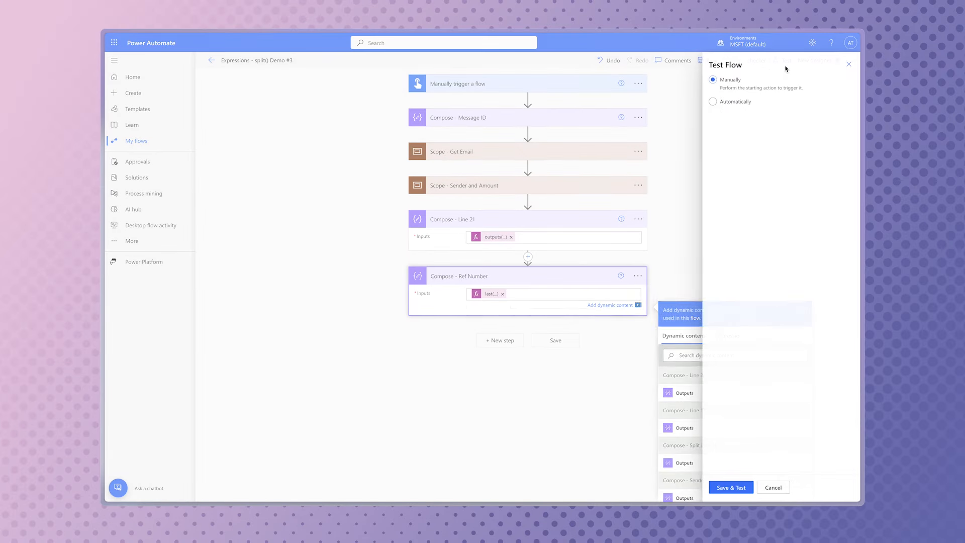
pyautogui.click(739, 483)
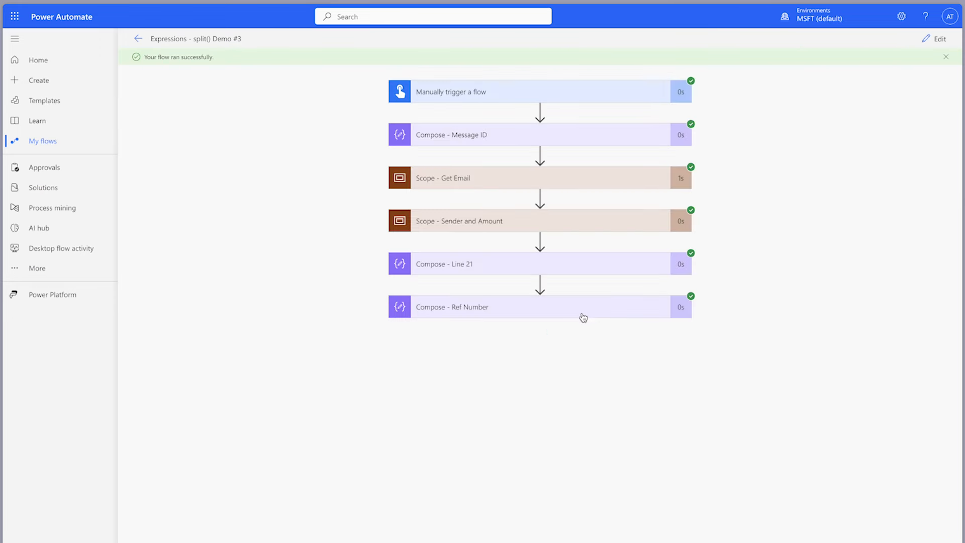
pyautogui.click(563, 280)
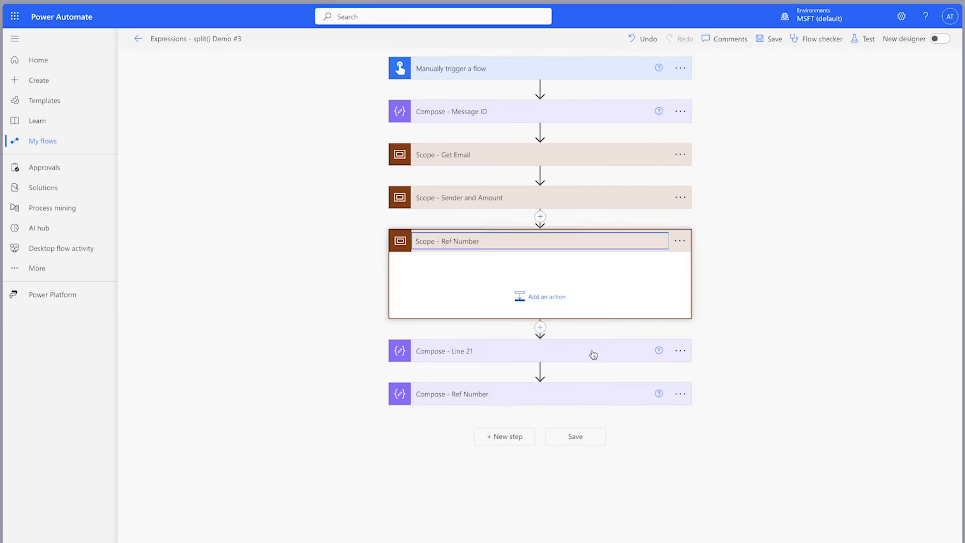
# Step: Move the Compose - Line 21 and Compose - Ref Number actions into Scope - Ref Number
pyautogui.moveTo(592, 351); pyautogui.dragTo(592, 278)
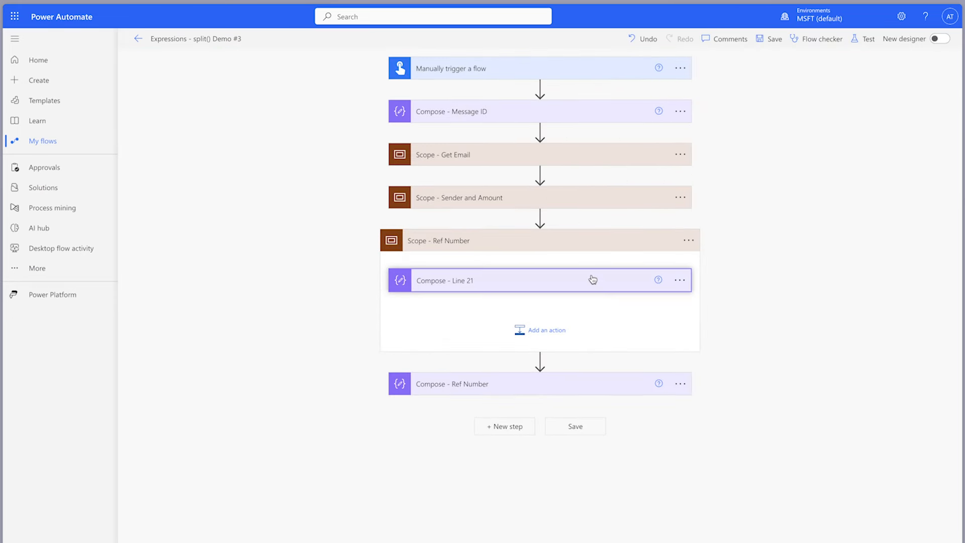
pyautogui.moveTo(552, 397); pyautogui.dragTo(563, 326)
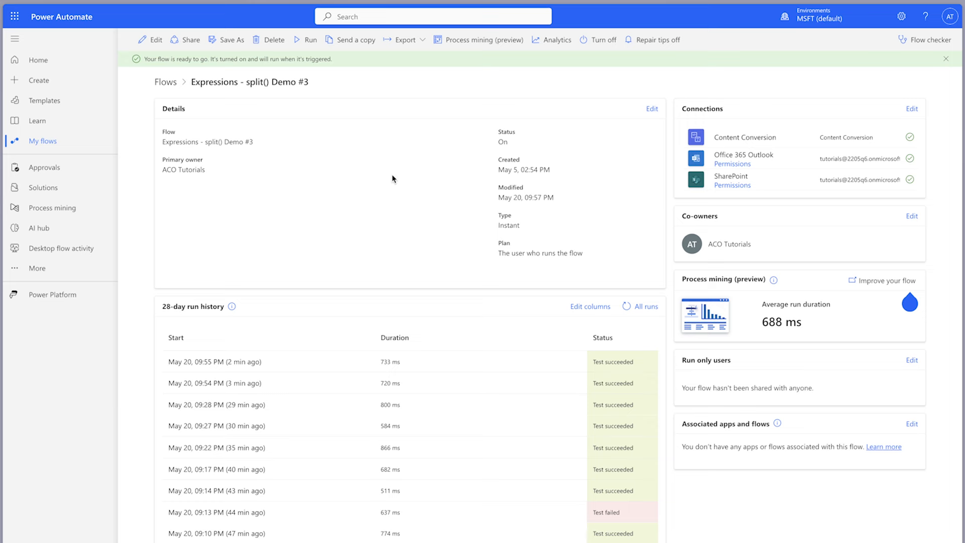
# Step: Save a copy of the flow named Expressions - split() Demo #3 (Manual)
pyautogui.click(227, 39)
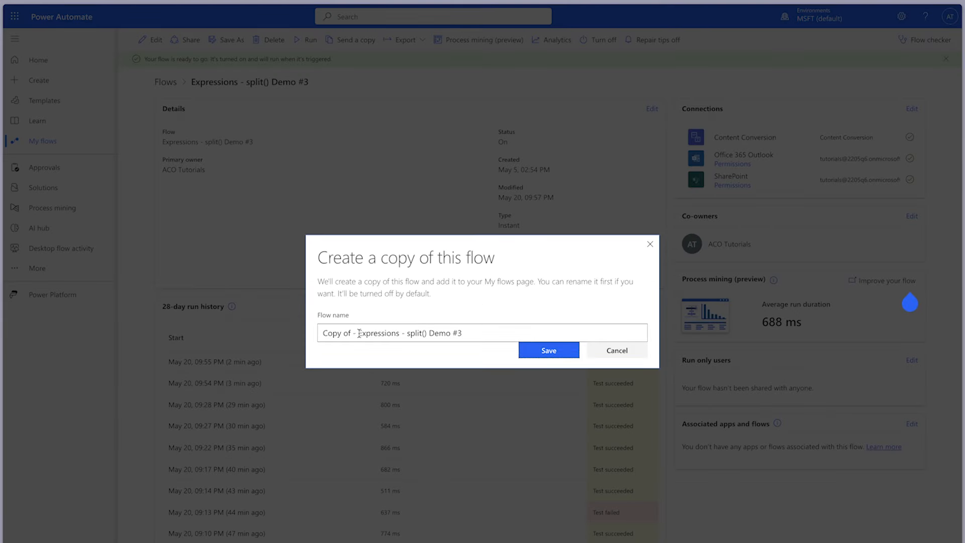
pyautogui.moveTo(360, 332); pyautogui.dragTo(291, 323)
pyautogui.press('BackSpace')
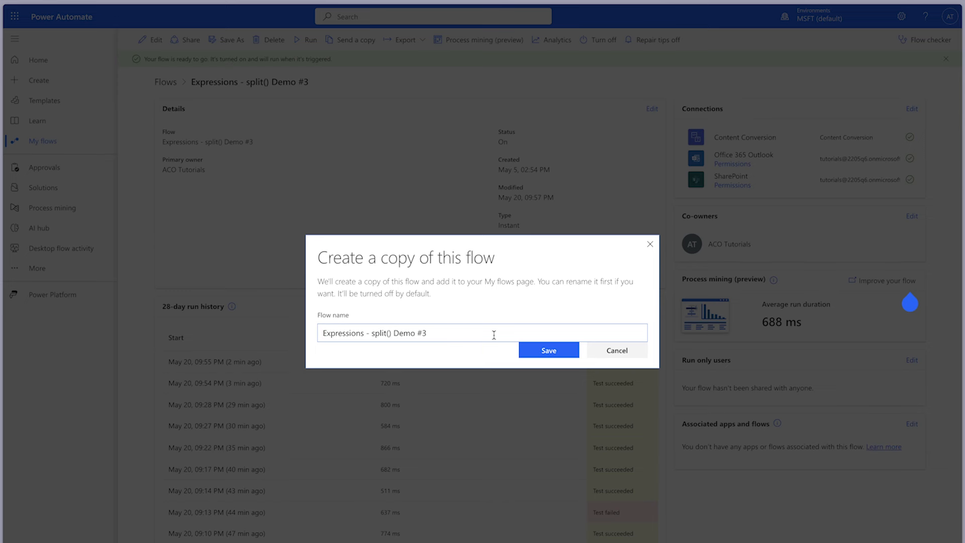
pyautogui.write('(Manual)')
pyautogui.click(546, 352)
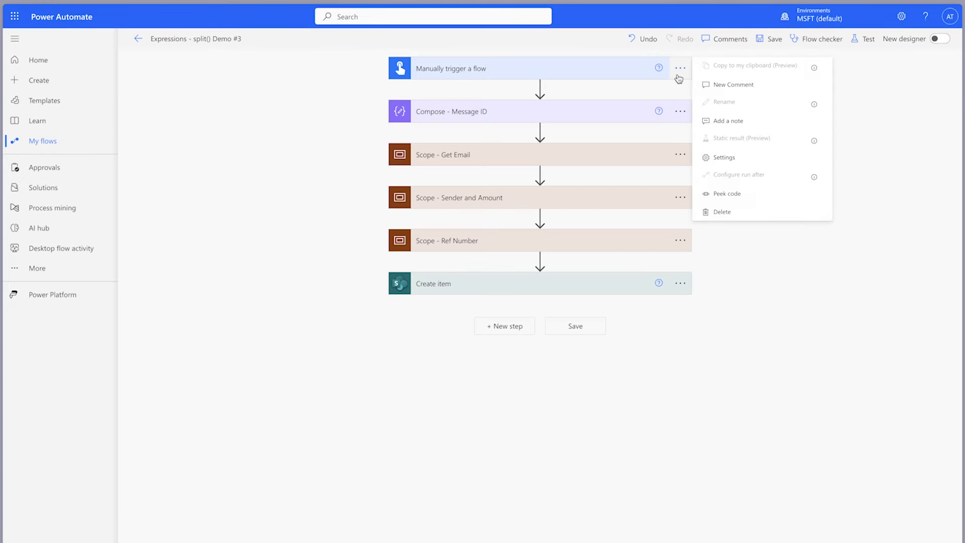
# Step: Replace the flow's manual trigger with the Office 365 Outlook trigger When a new email arrives (V3)
pyautogui.click(722, 212)
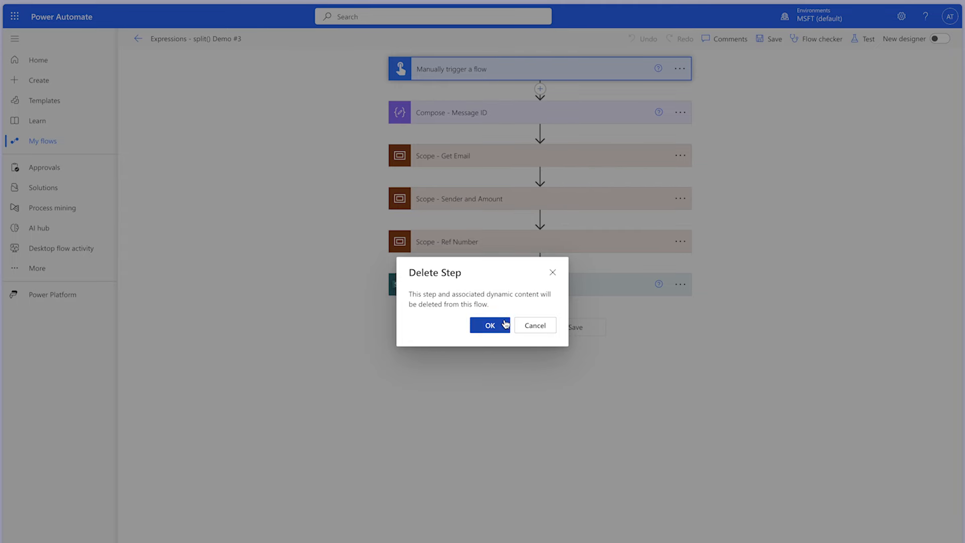
pyautogui.click(504, 324)
pyautogui.write('w')
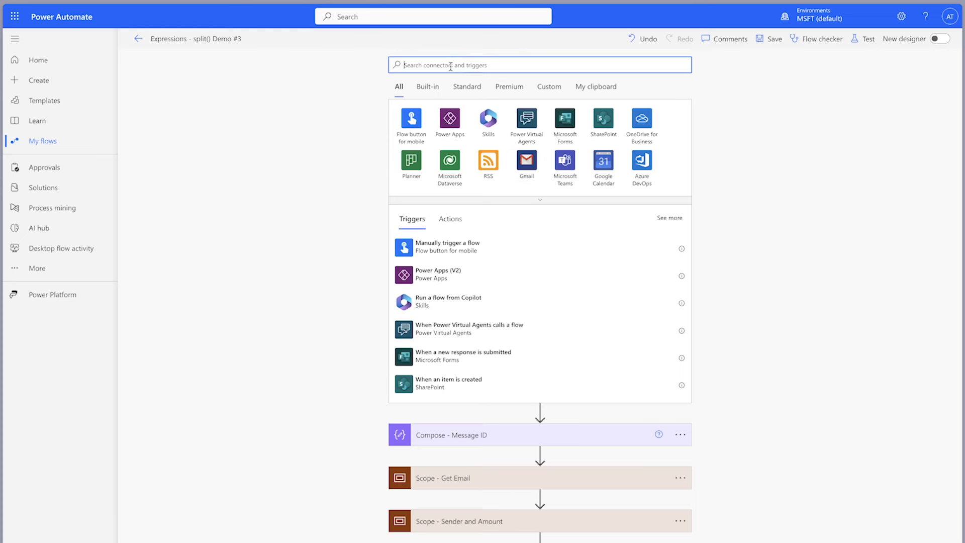
pyautogui.write('hen a new')
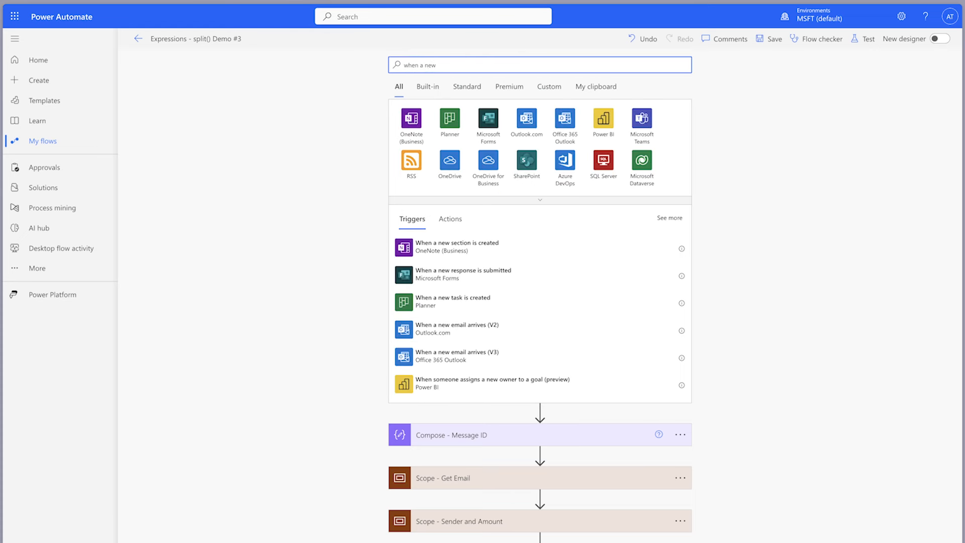
pyautogui.click(523, 355)
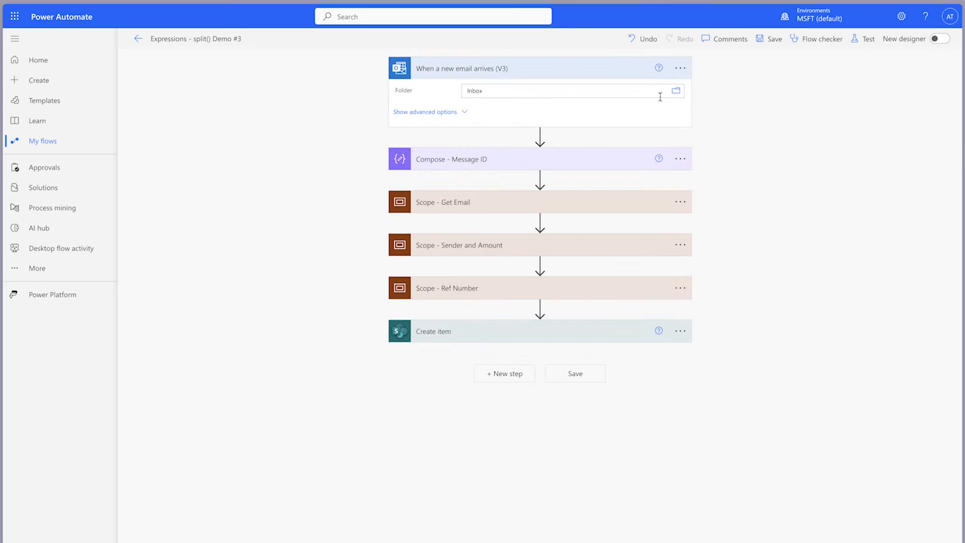
# Step: Replace the hard-coded ID in the Inputs of Compose - Message ID with the trigger's Message Id dynamic content
pyautogui.click(604, 157)
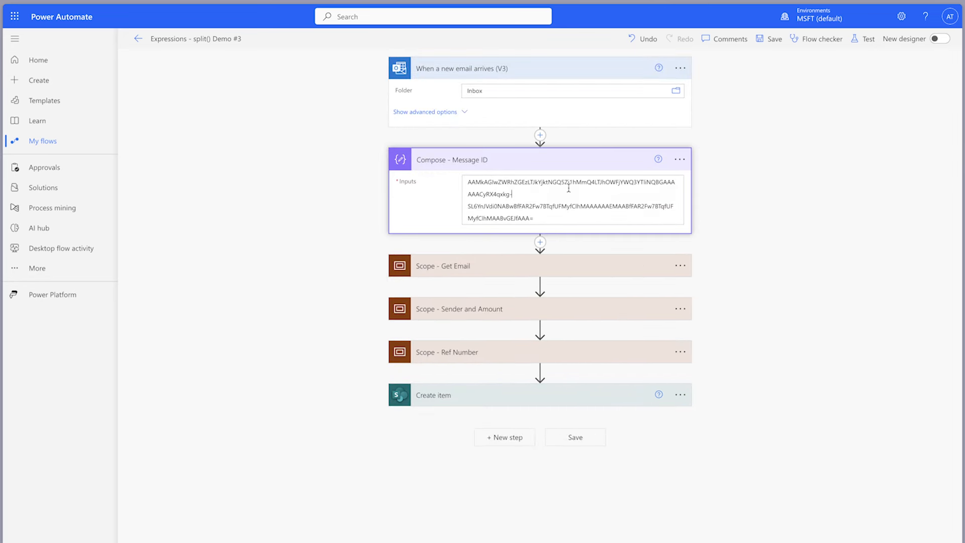
pyautogui.click(568, 188)
pyautogui.click(782, 297)
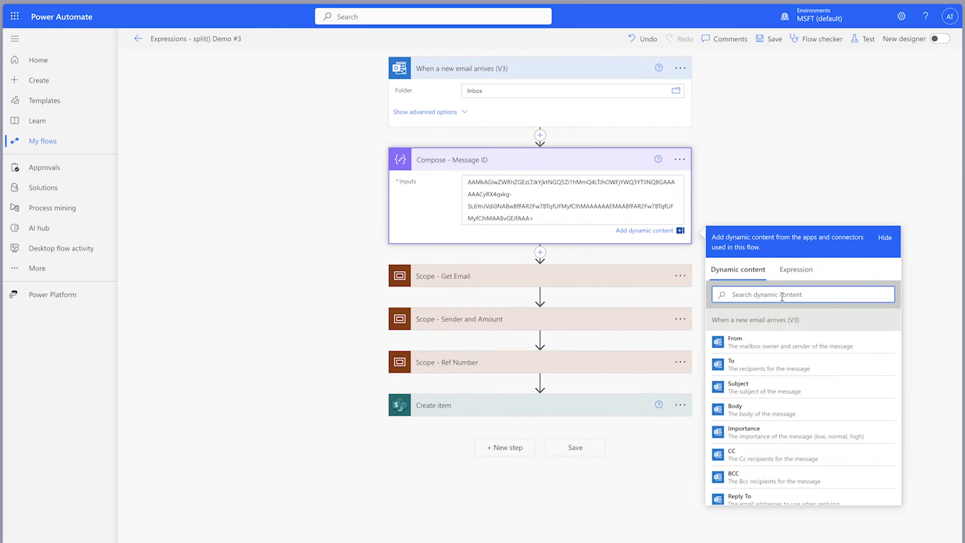
pyautogui.write('id')
pyautogui.click(778, 340)
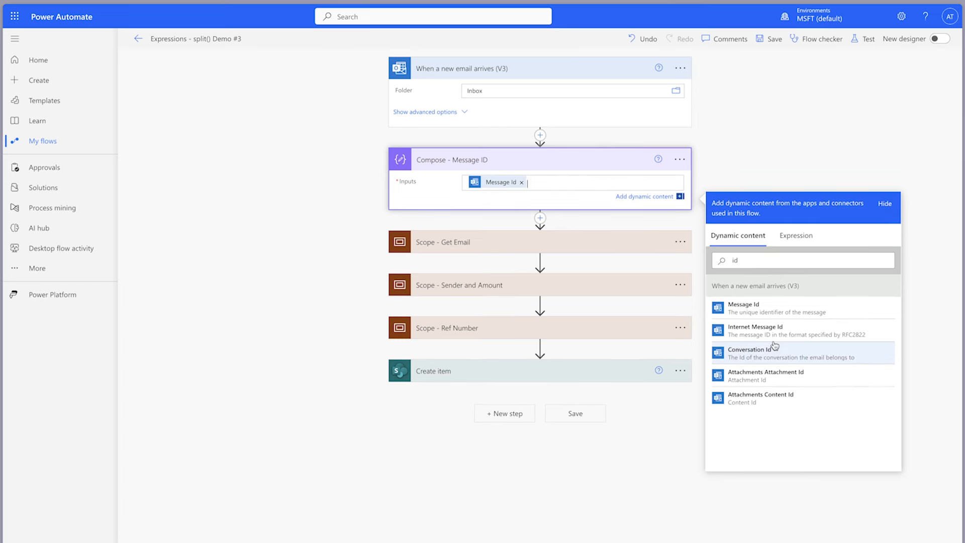